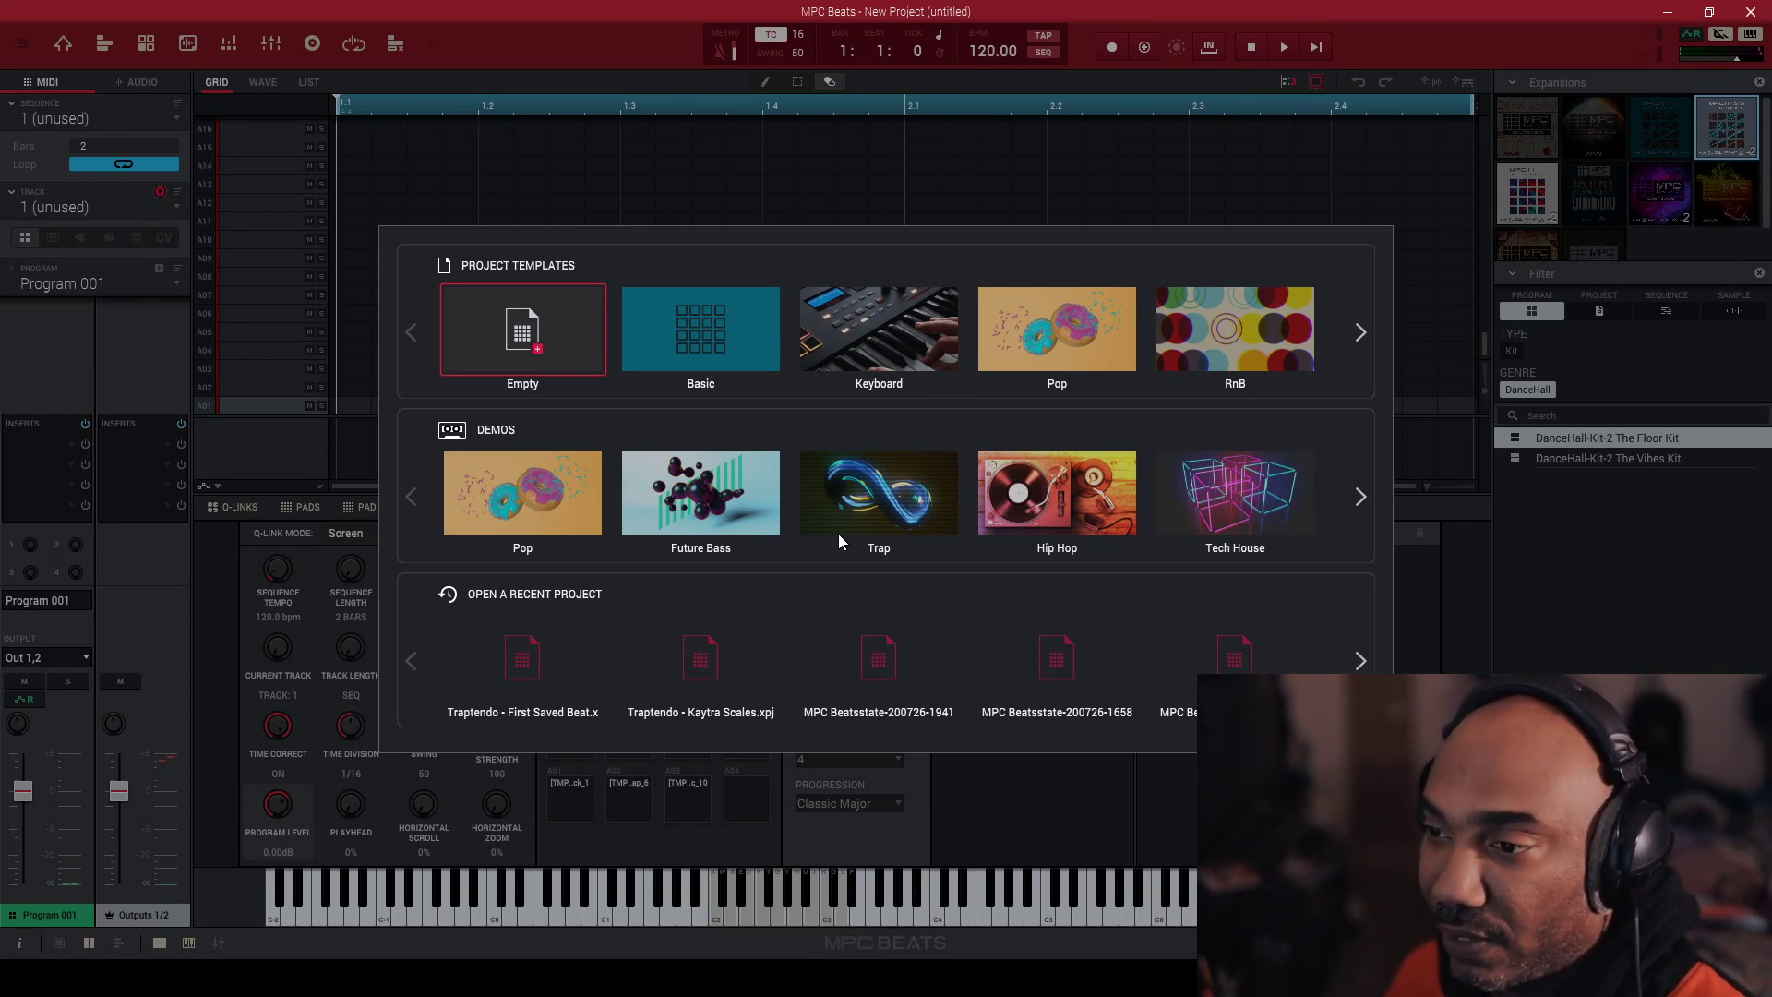
Load 'Traptendo - First Saved Beat' from recent projects, play it, and show the Channel Mixer.
left_click(533, 650)
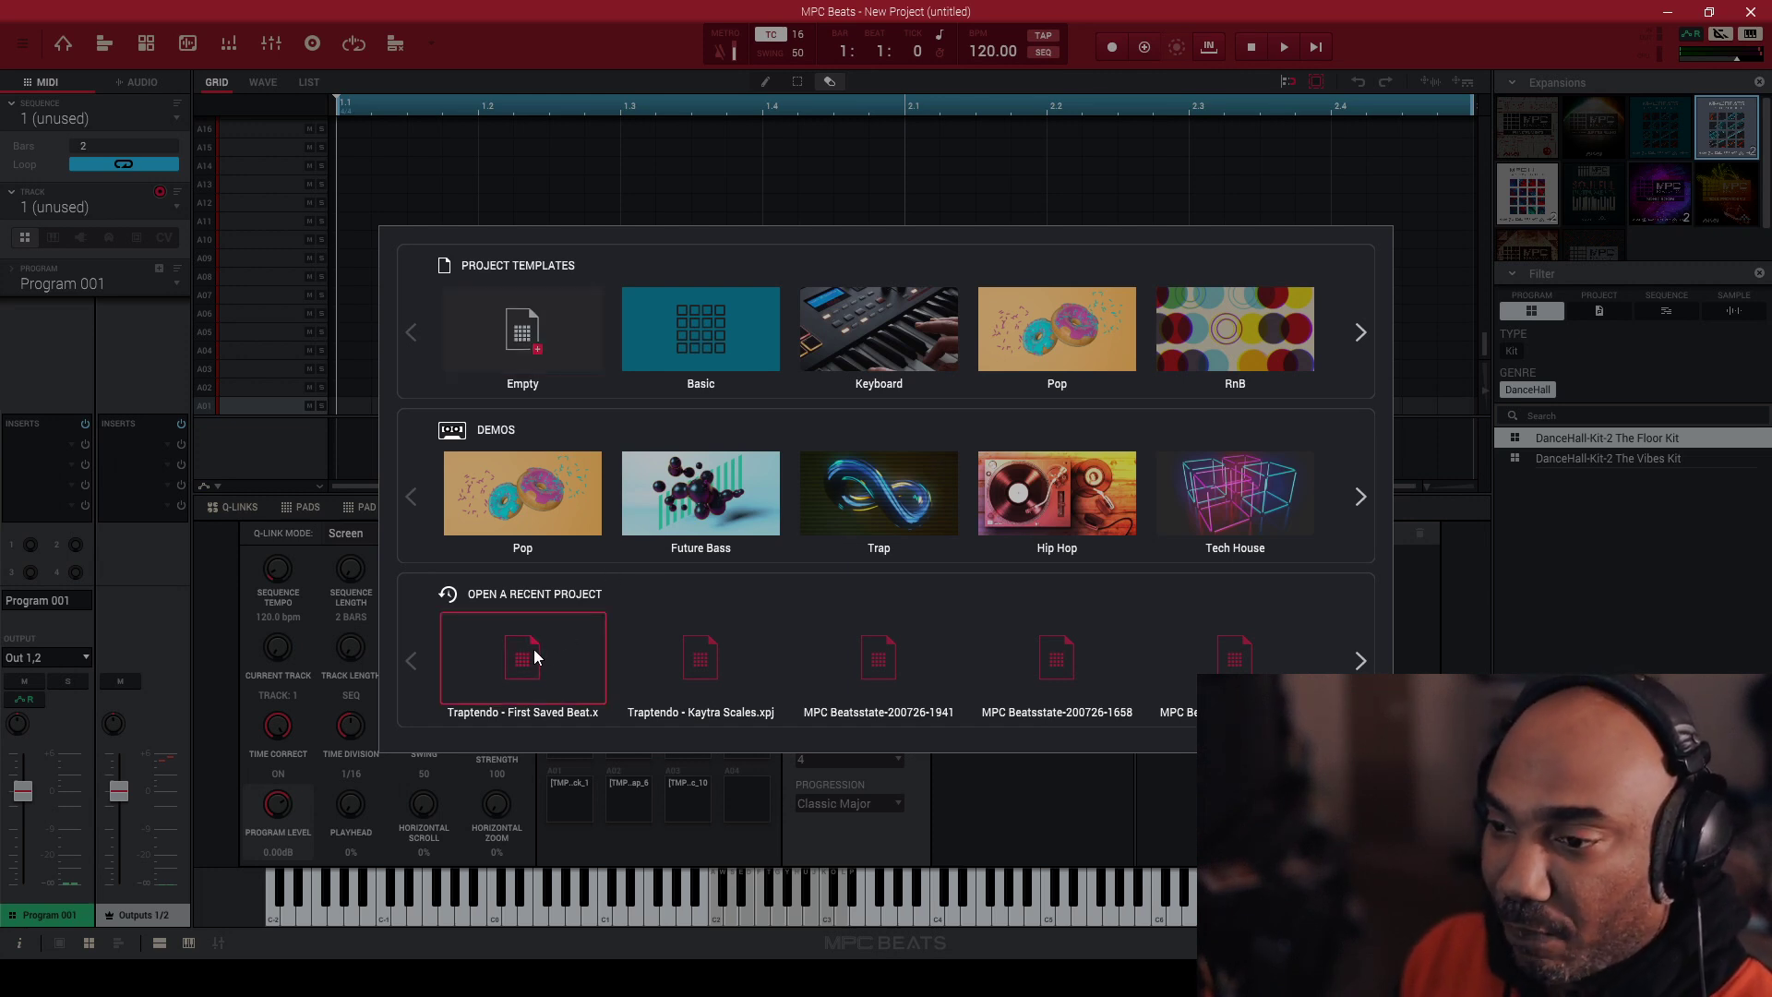
left_click(543, 639)
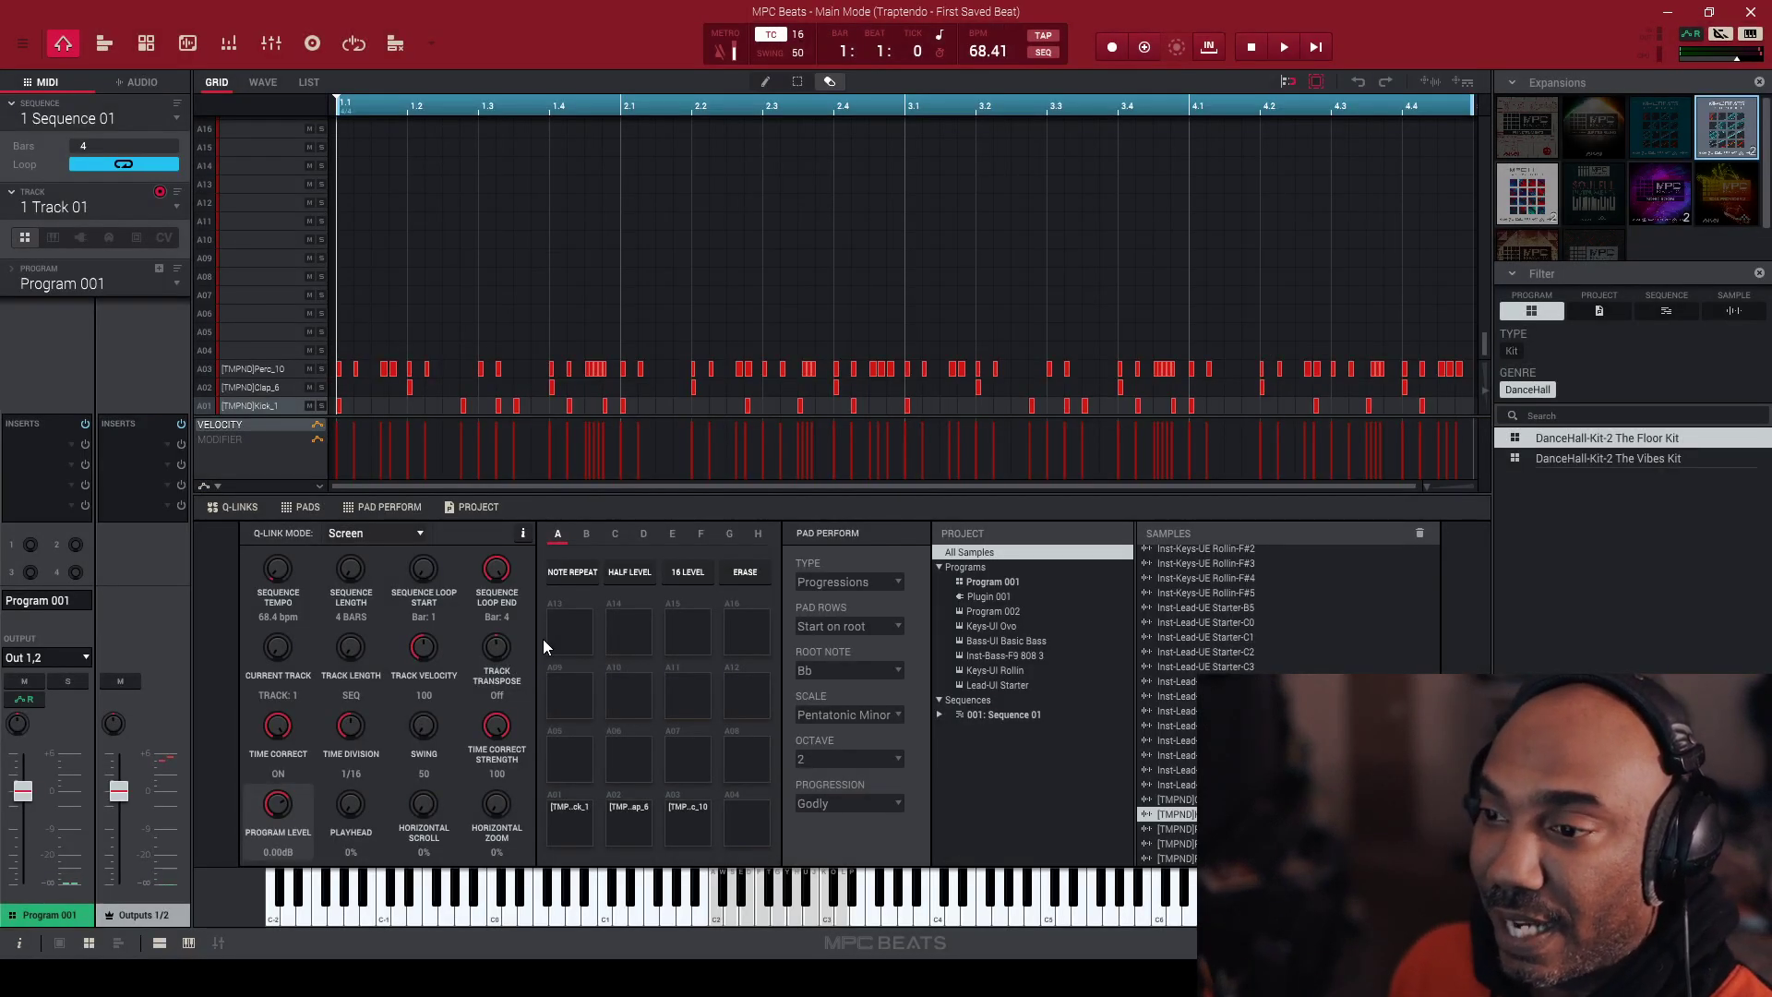
key("space")
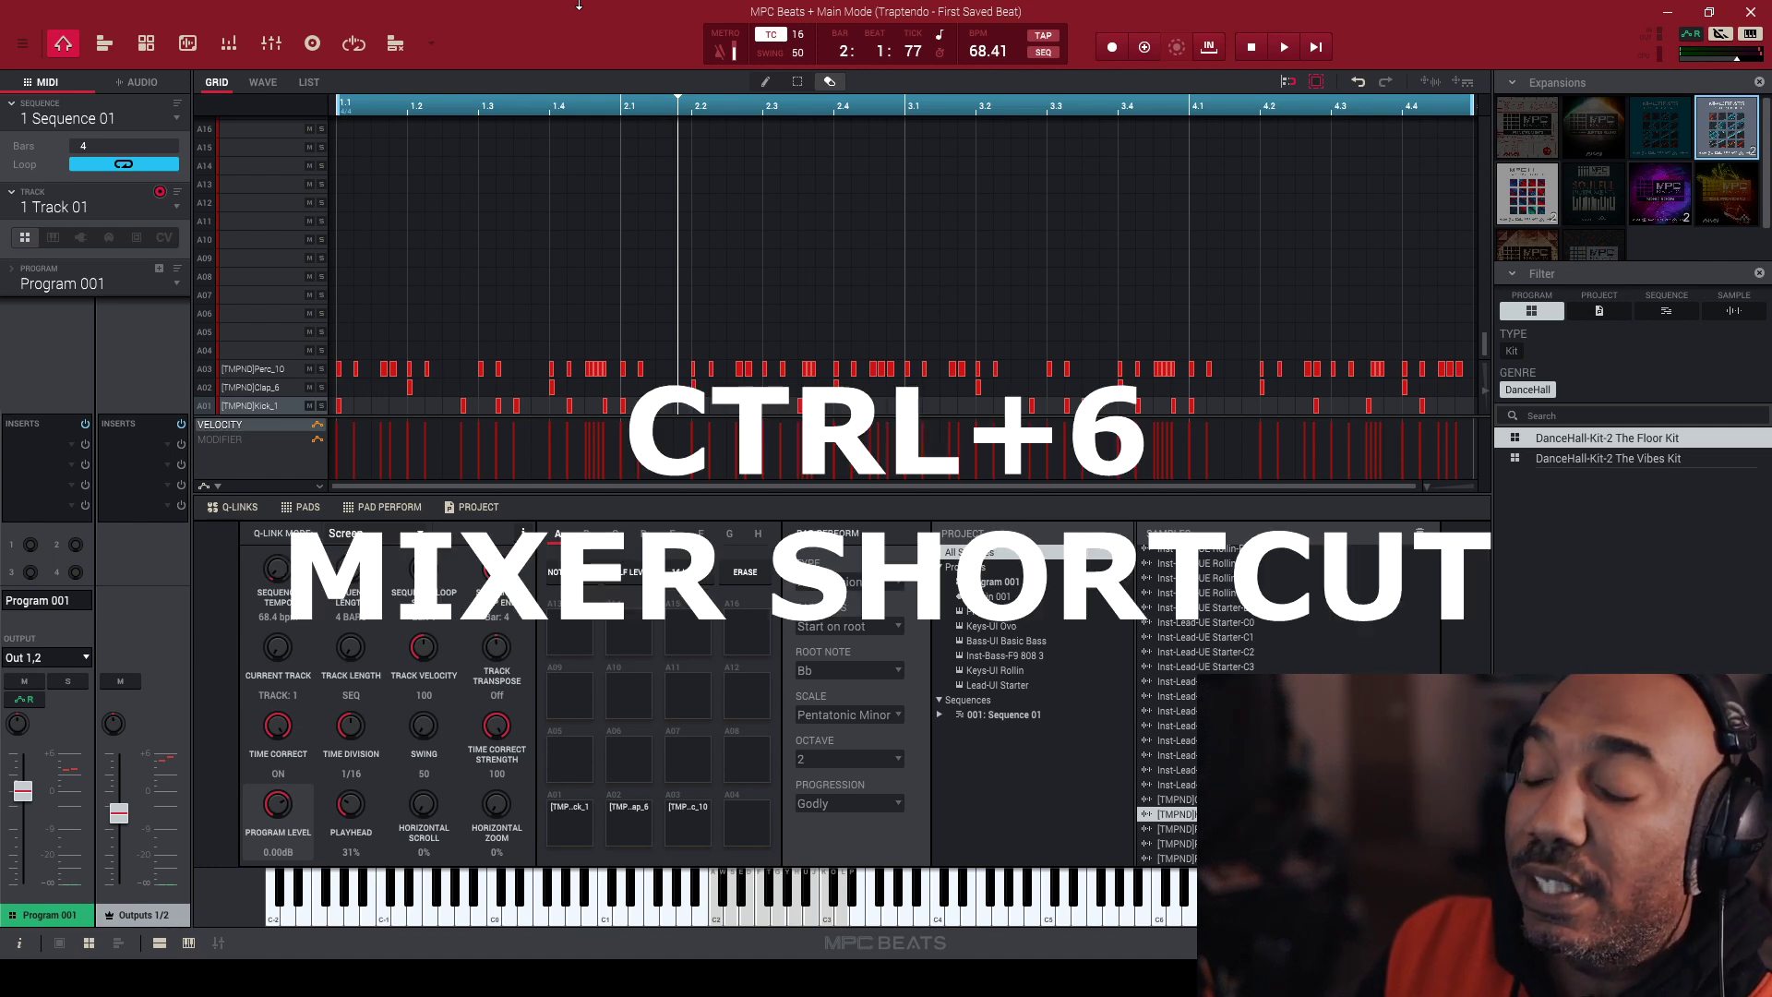
key("ctrl+6")
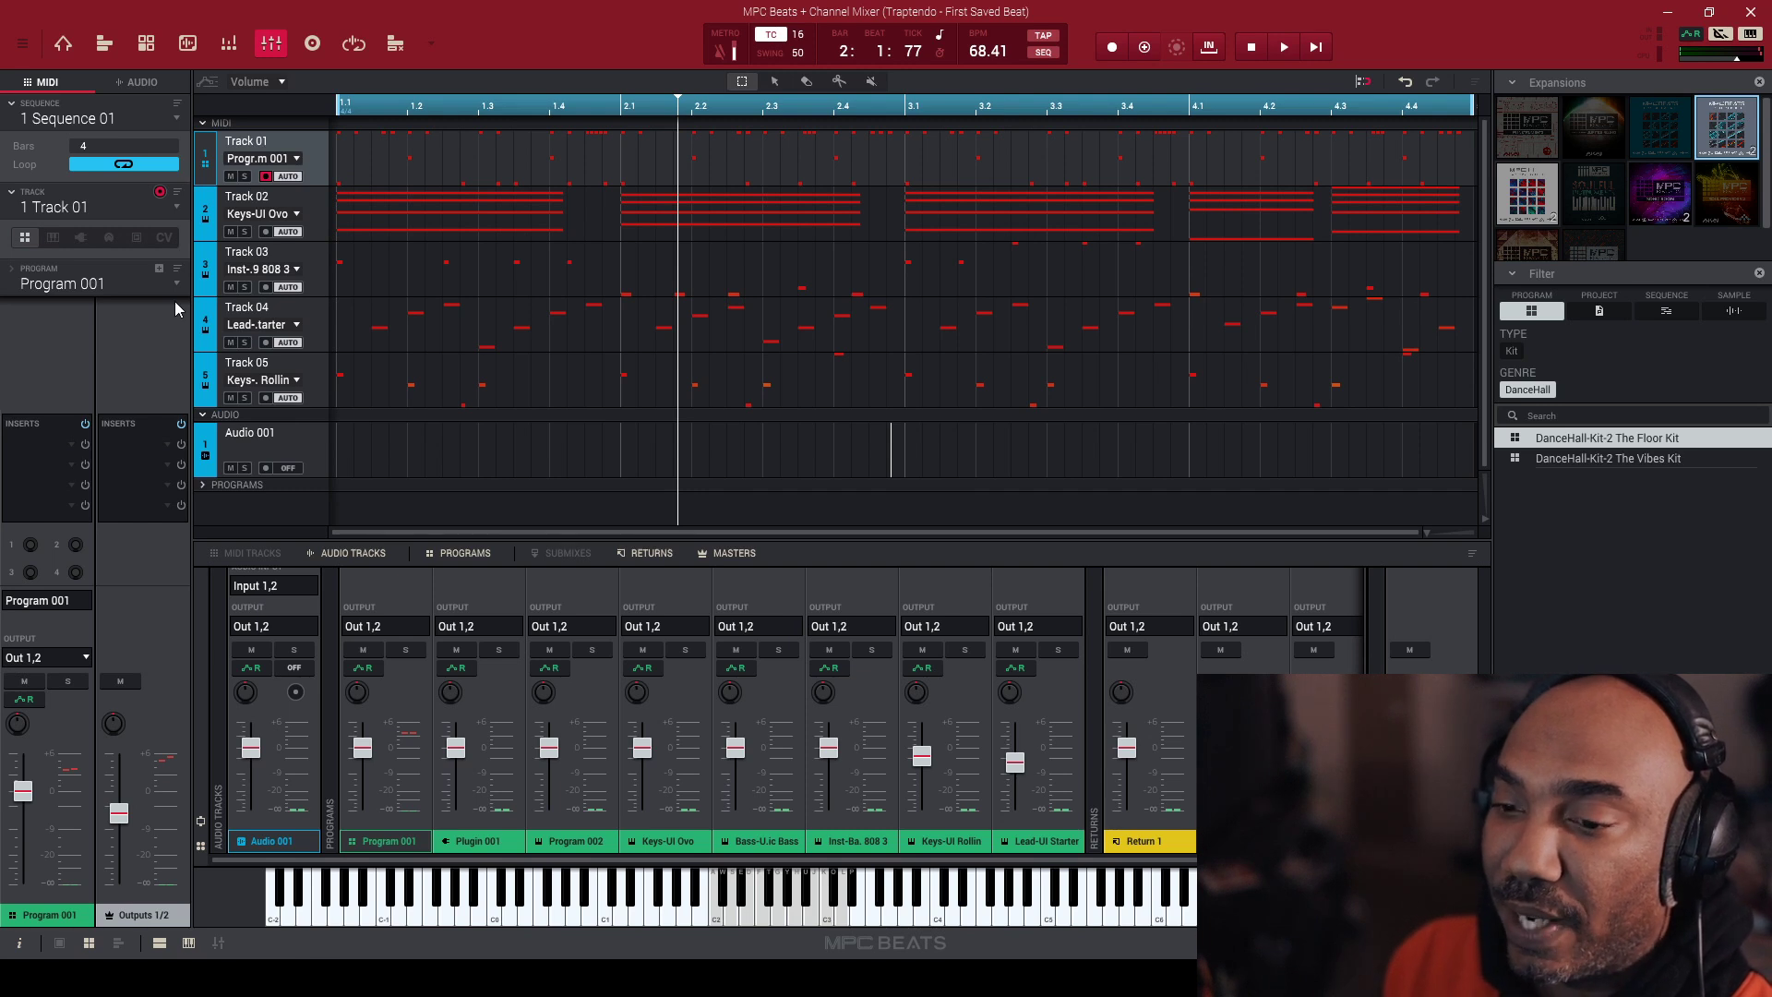
While the beat plays, lower the Outputs 1/2 master fader to about -9.87 dB.
key("space")
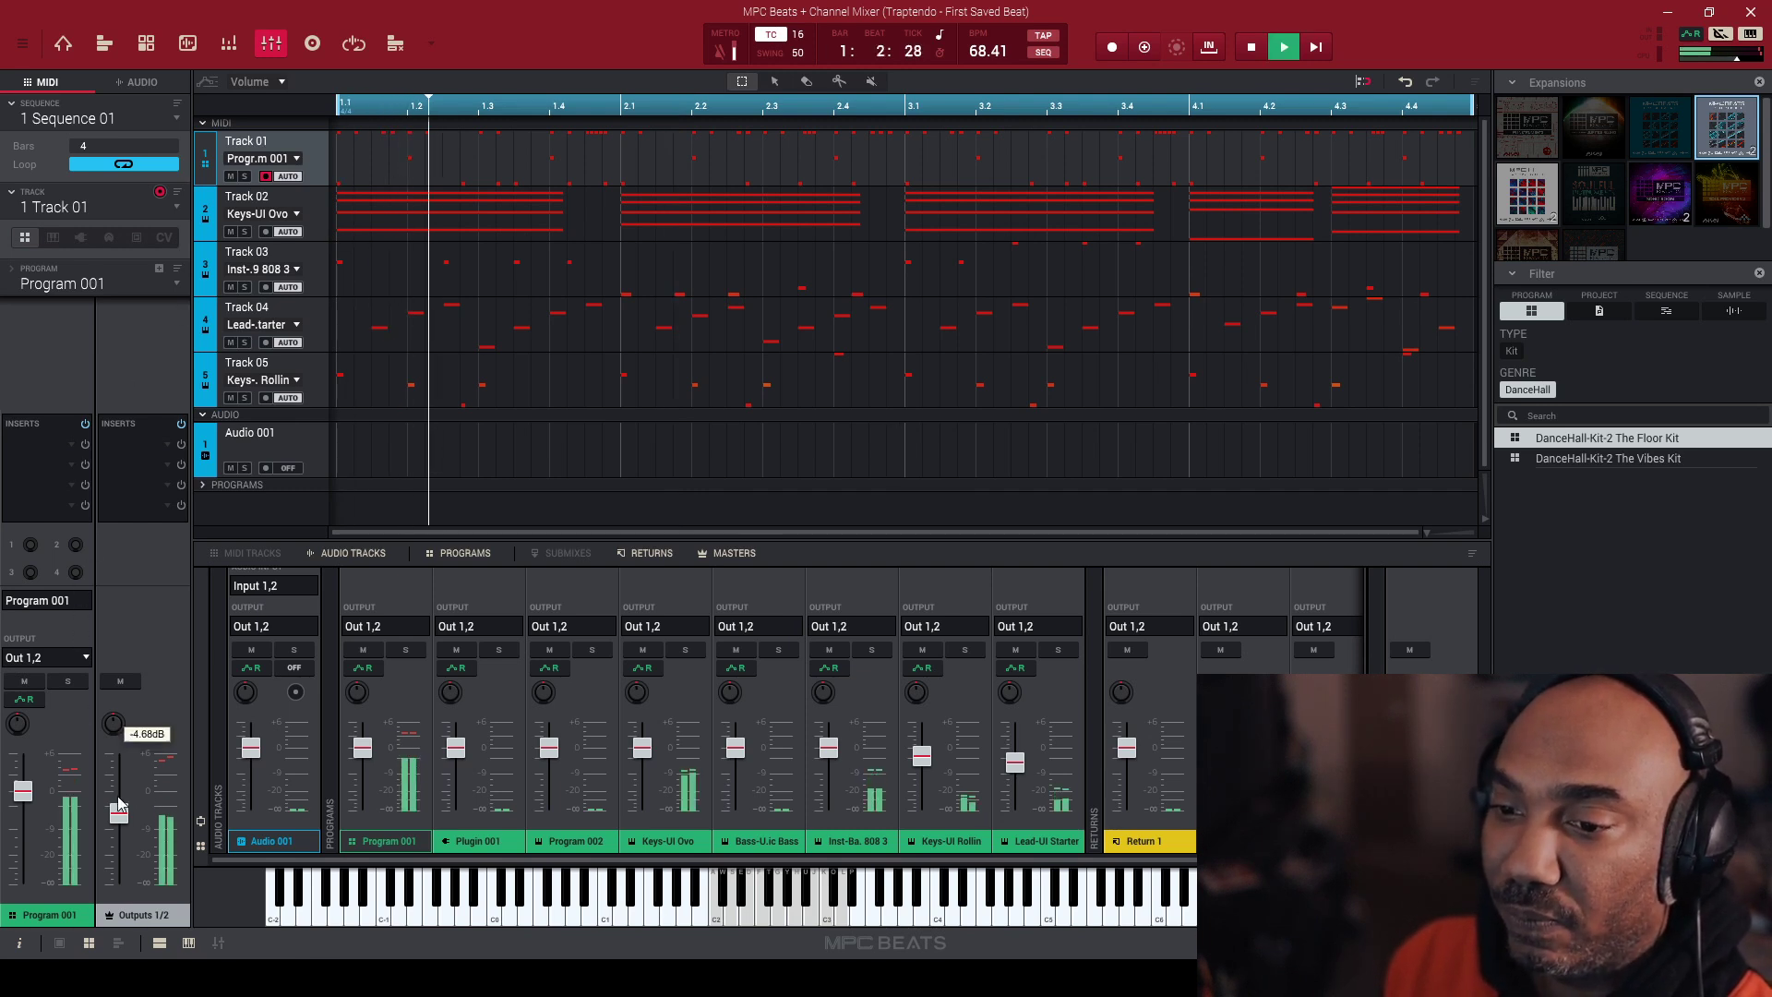
mouse_move(126, 826)
left_click_drag(119, 813, 119, 831)
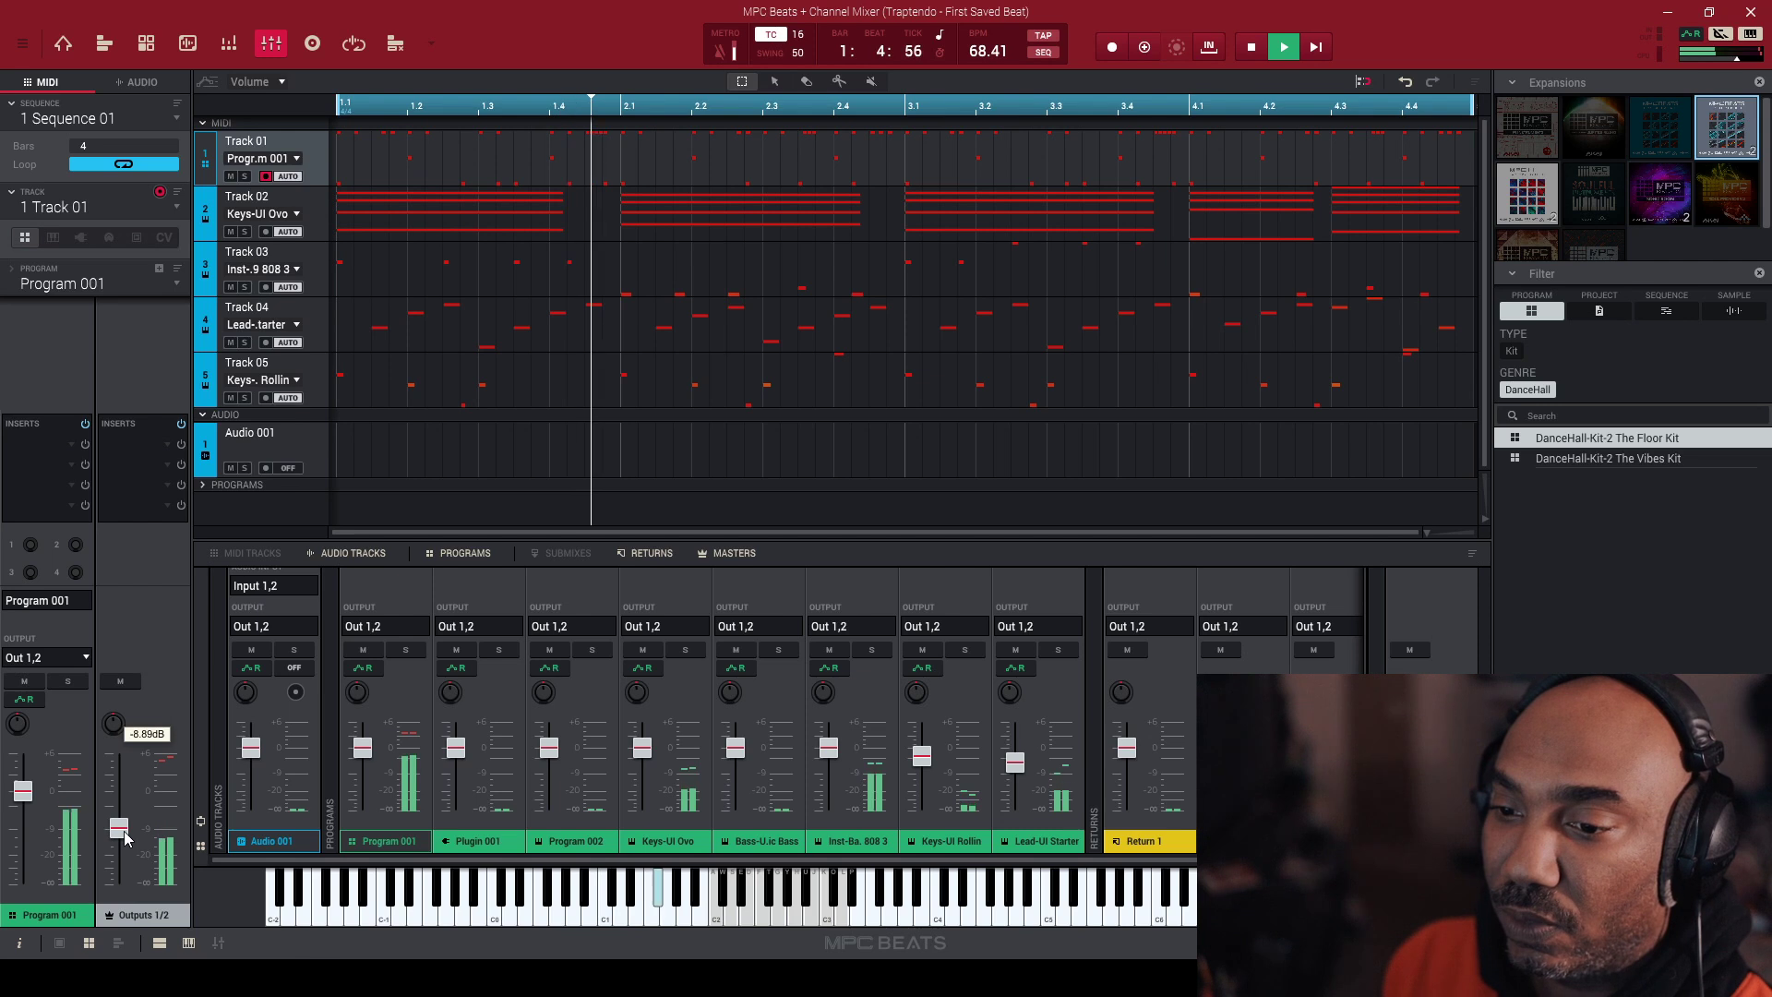
key("space")
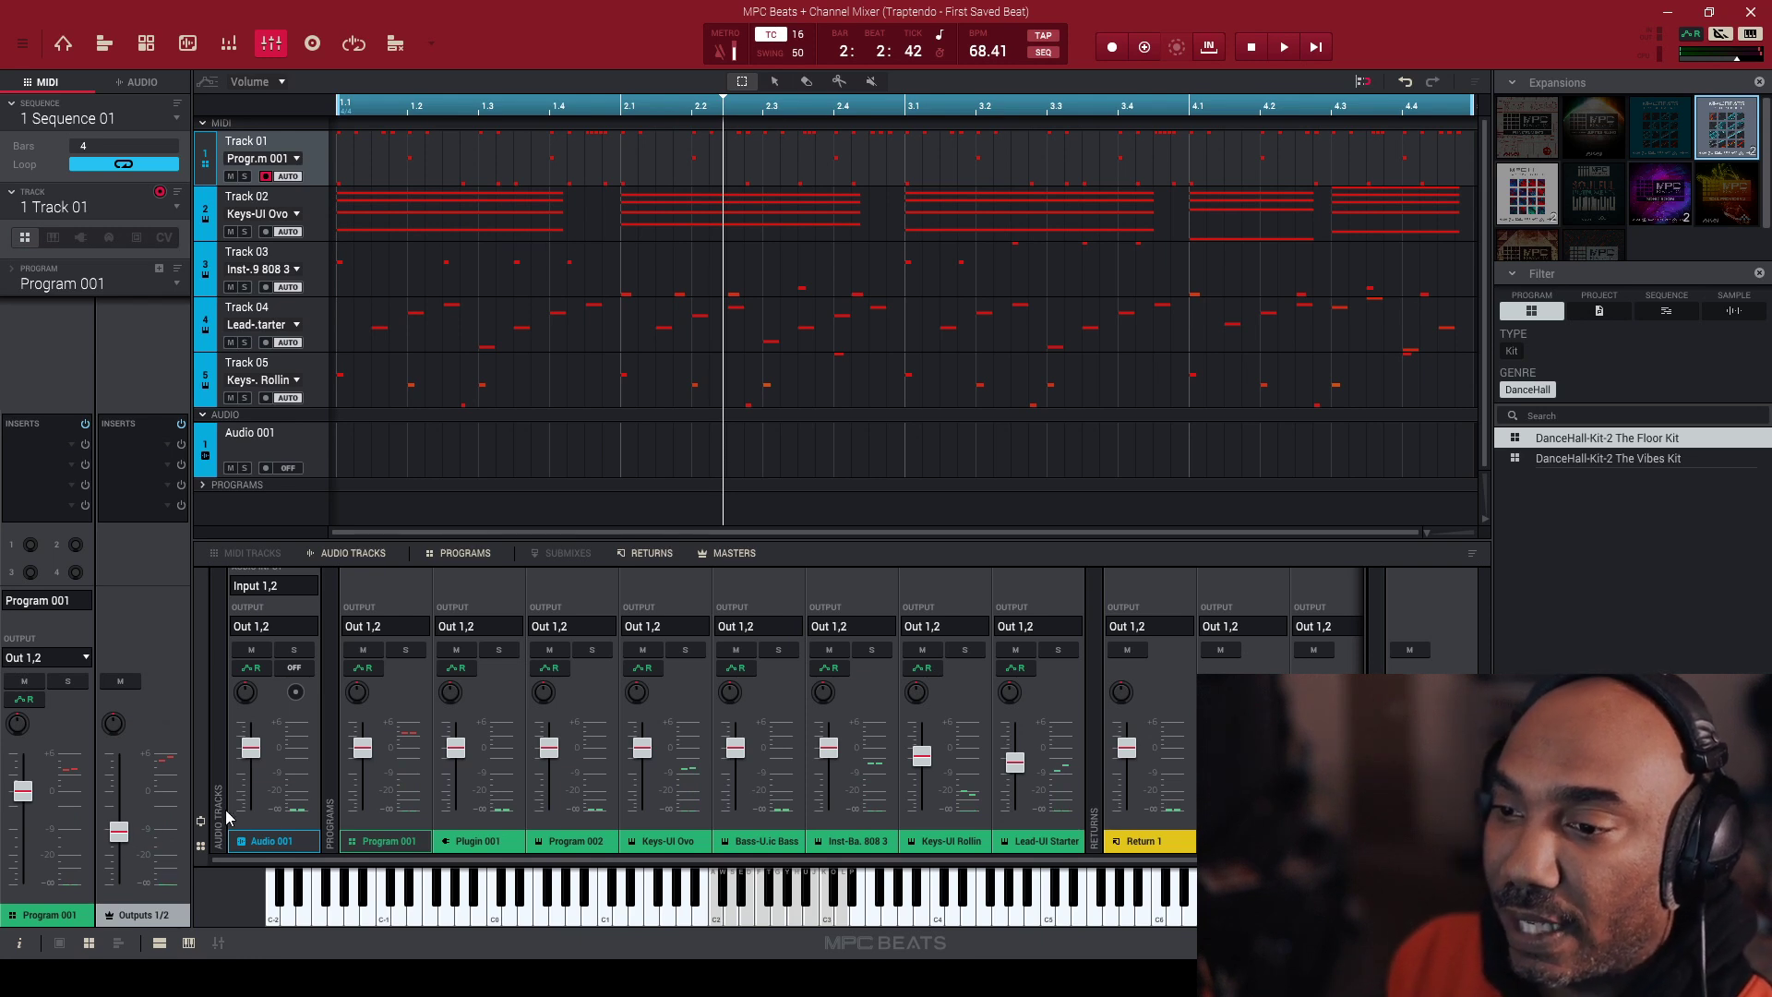
Inspect the insert effects of Tracks 02, 03, 04 and 05.
left_click(315, 213)
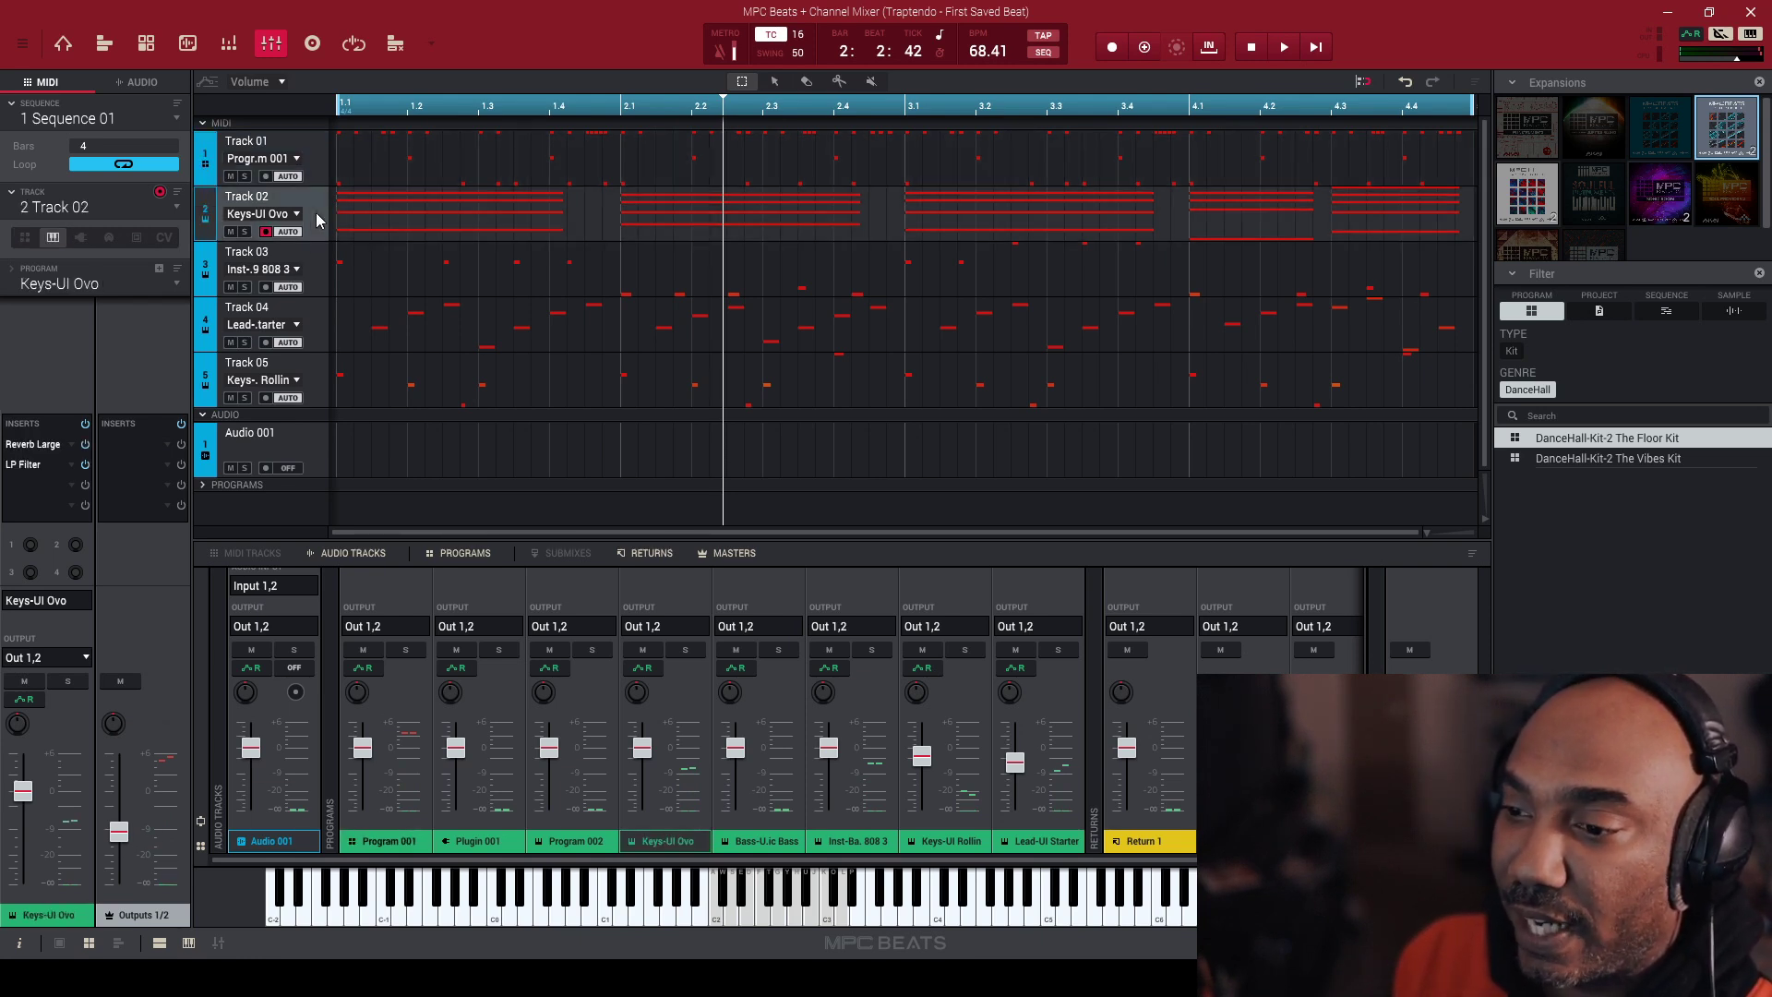
left_click(311, 286)
left_click(318, 339)
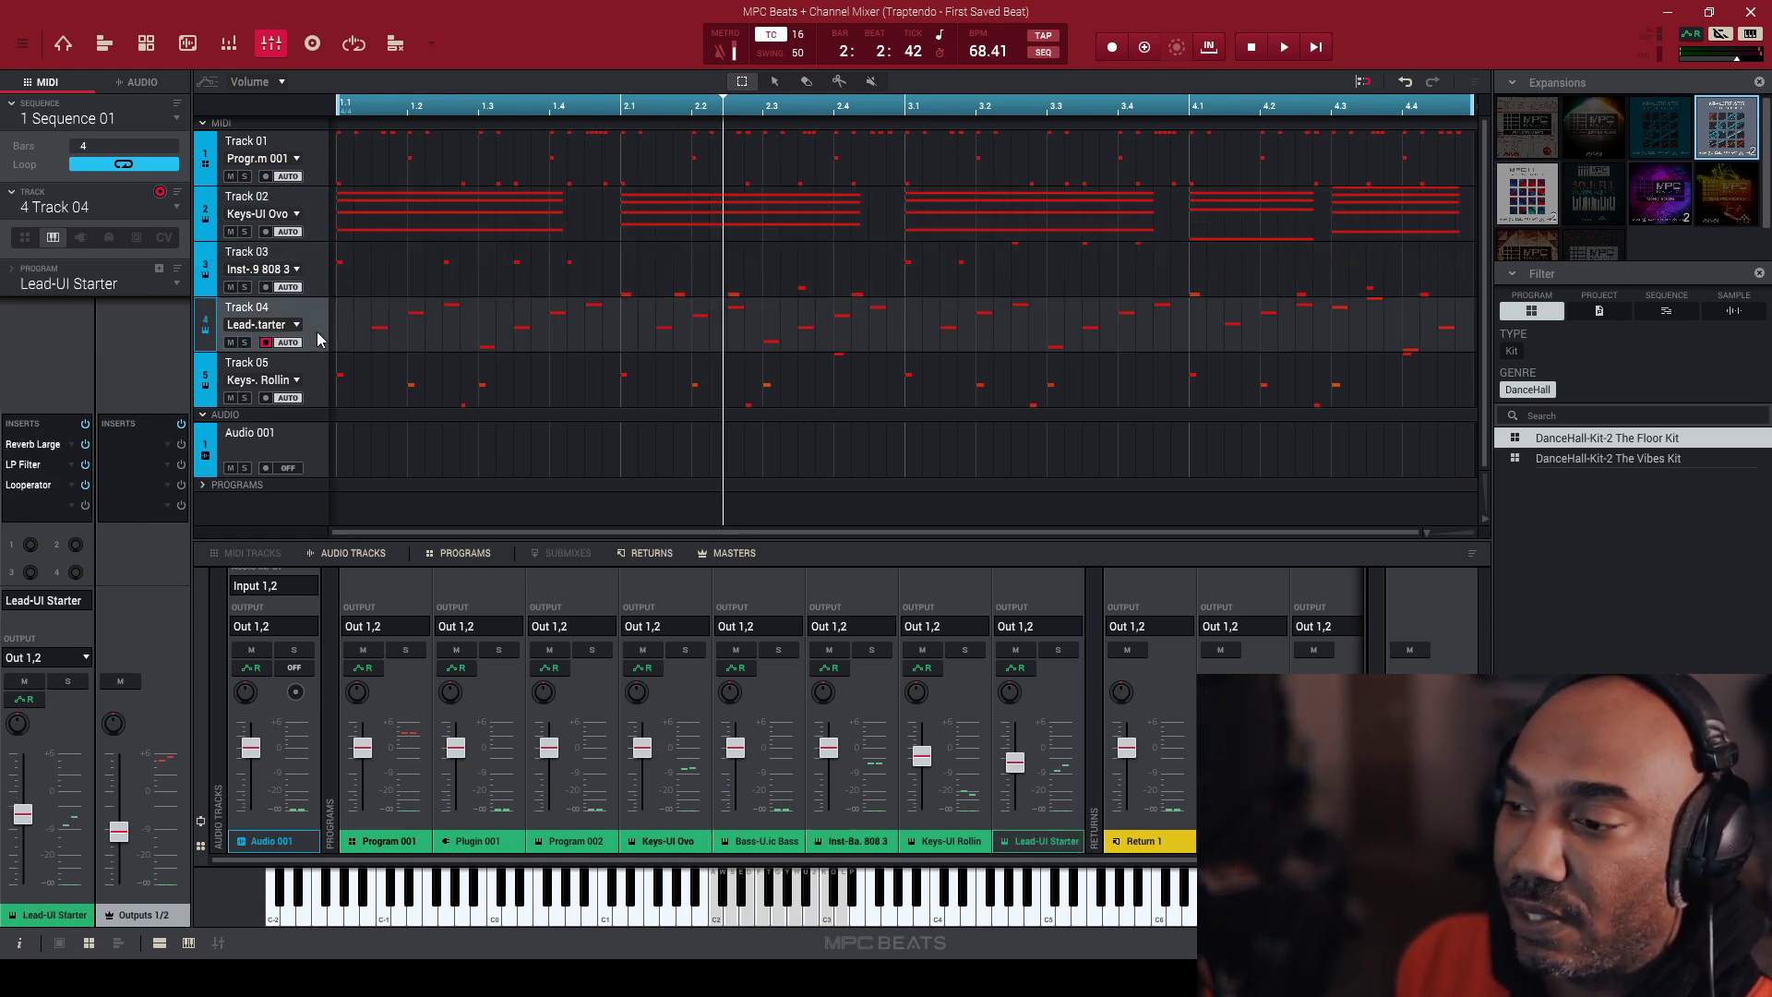
left_click(325, 376)
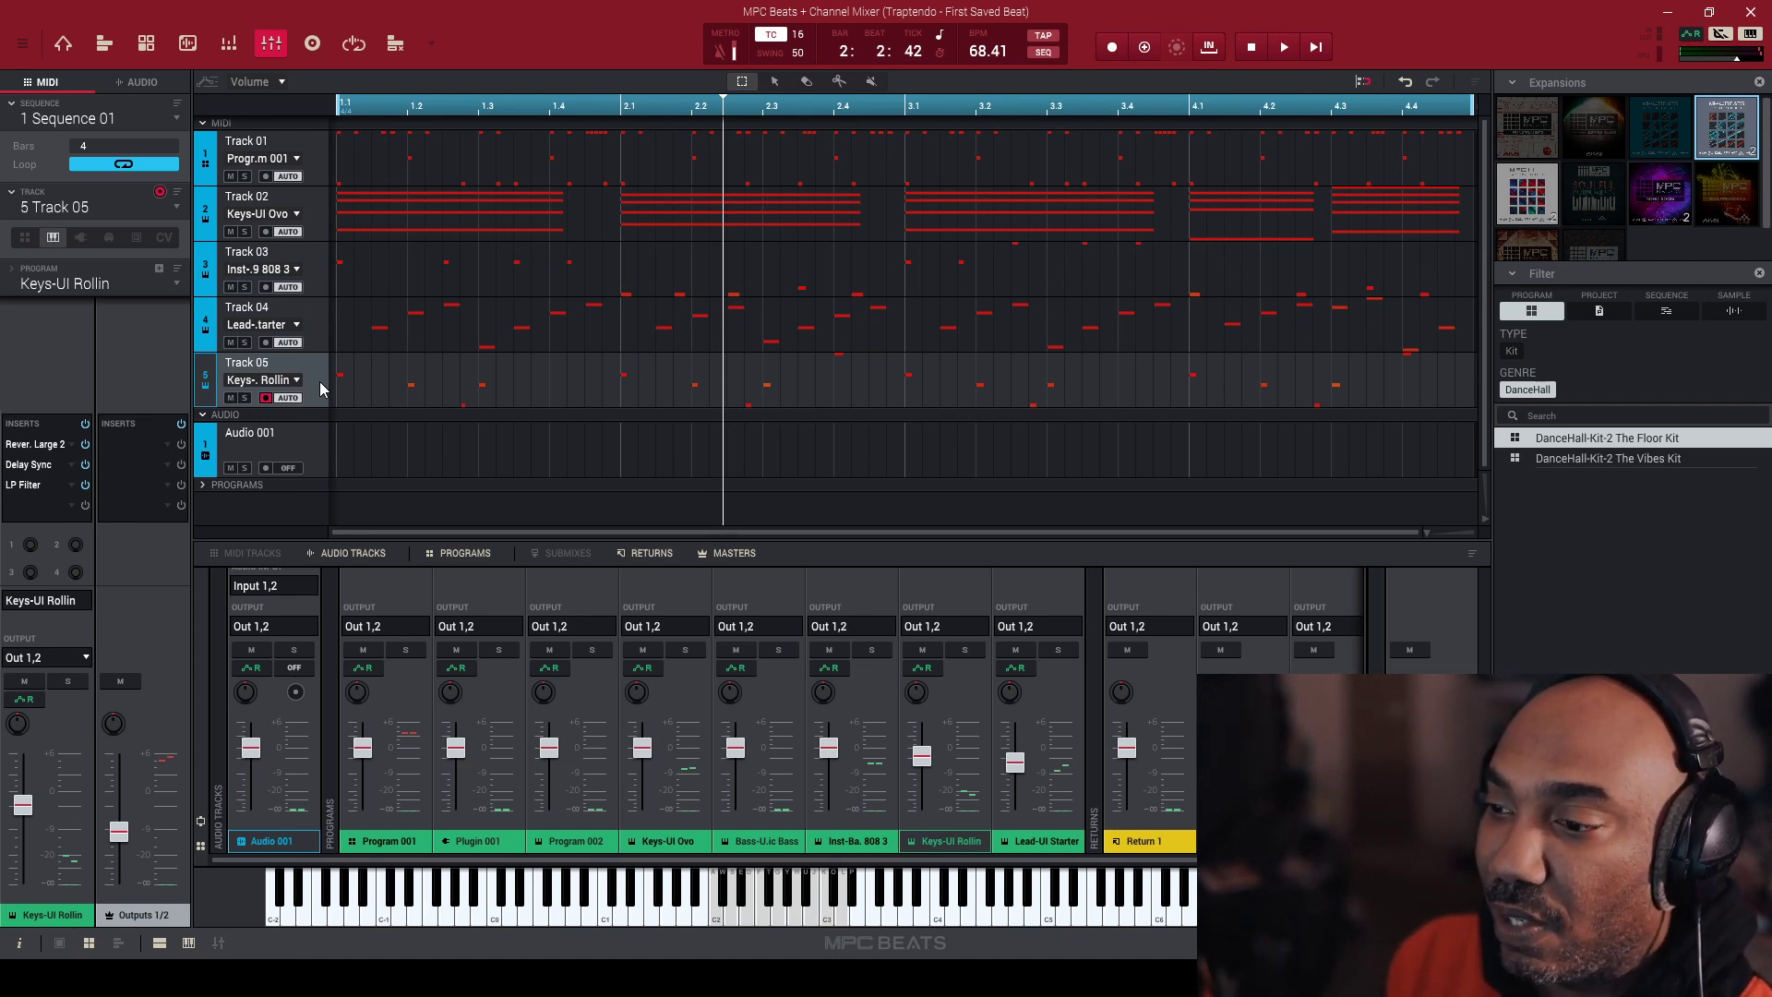
Replay the beat and pull the Lead-UI Starter fader down to about -7.8 dB.
key("space")
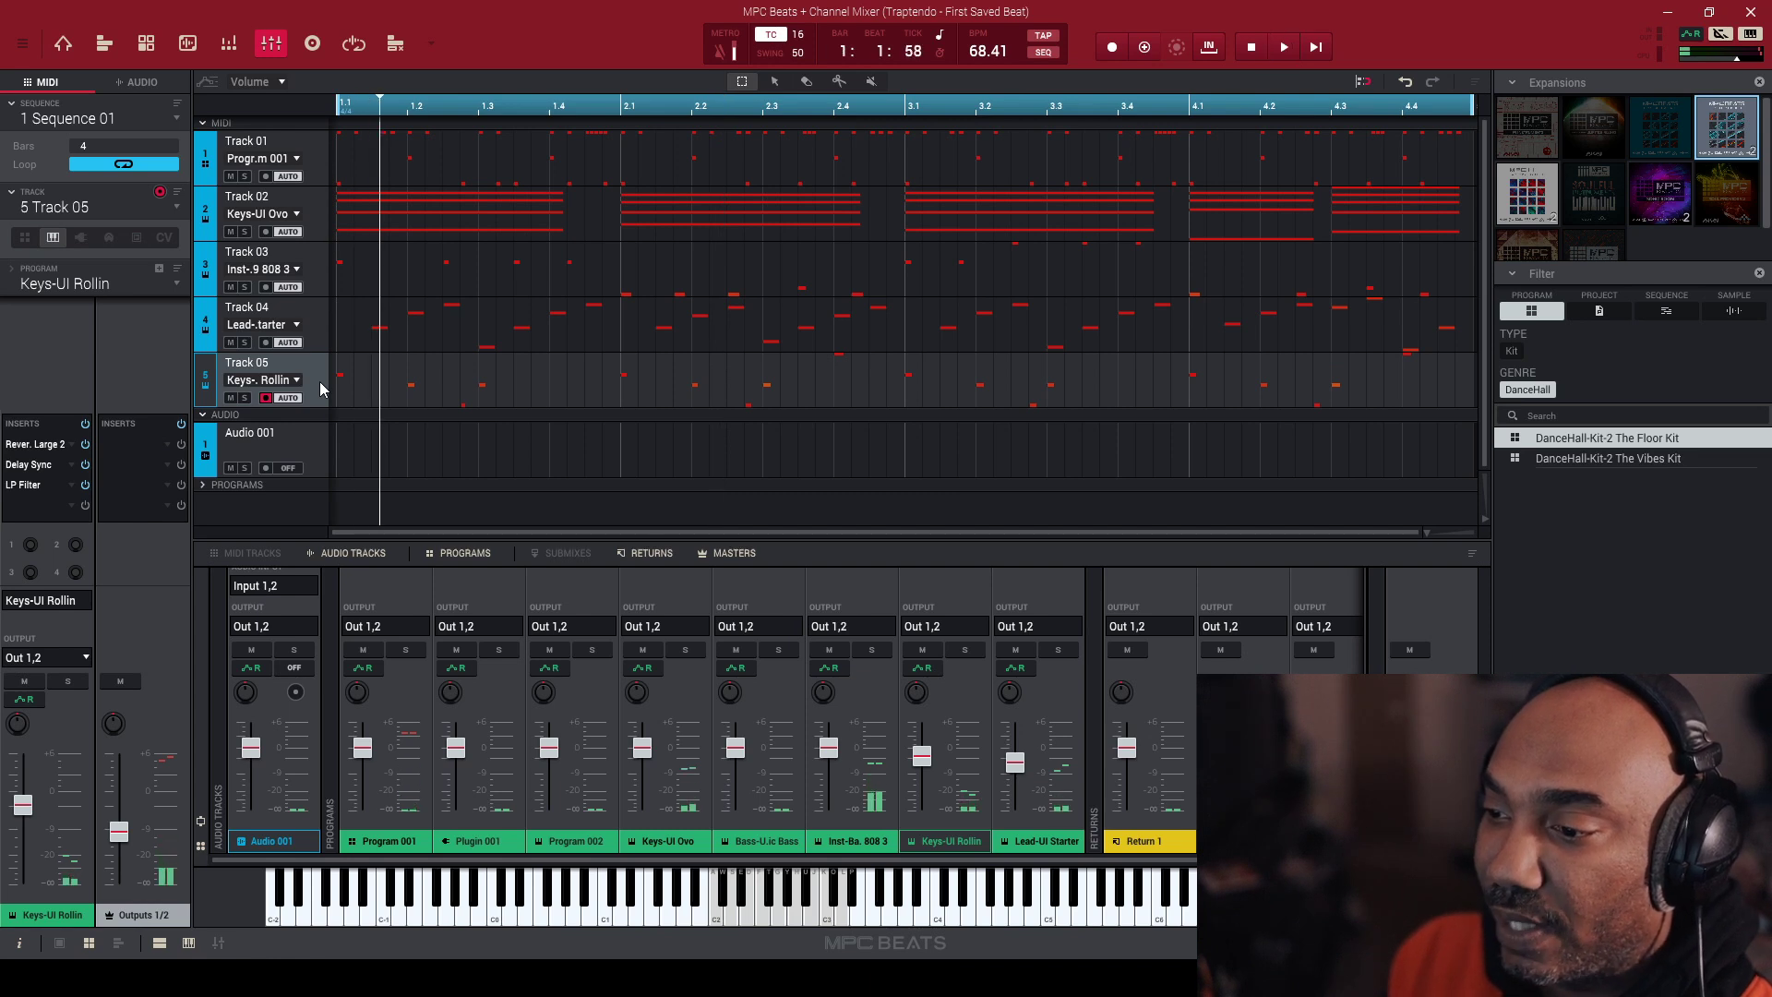
mouse_move(1030, 771)
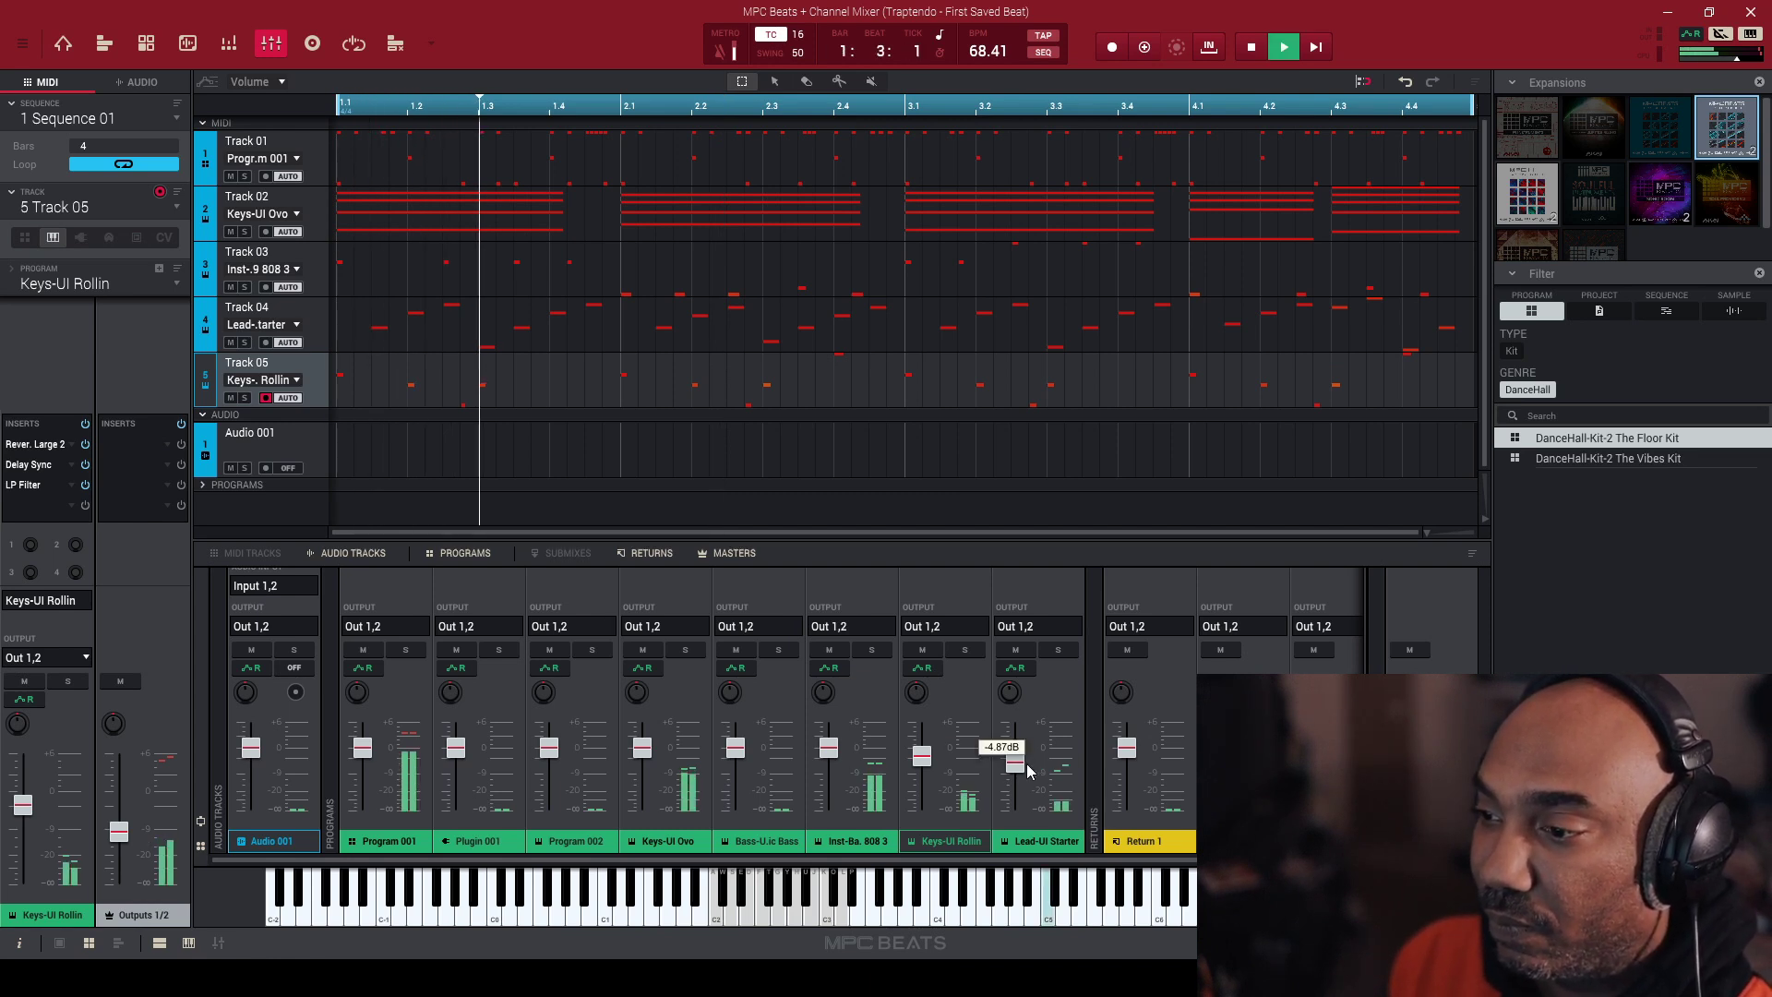
left_click_drag(1030, 770, 1021, 783)
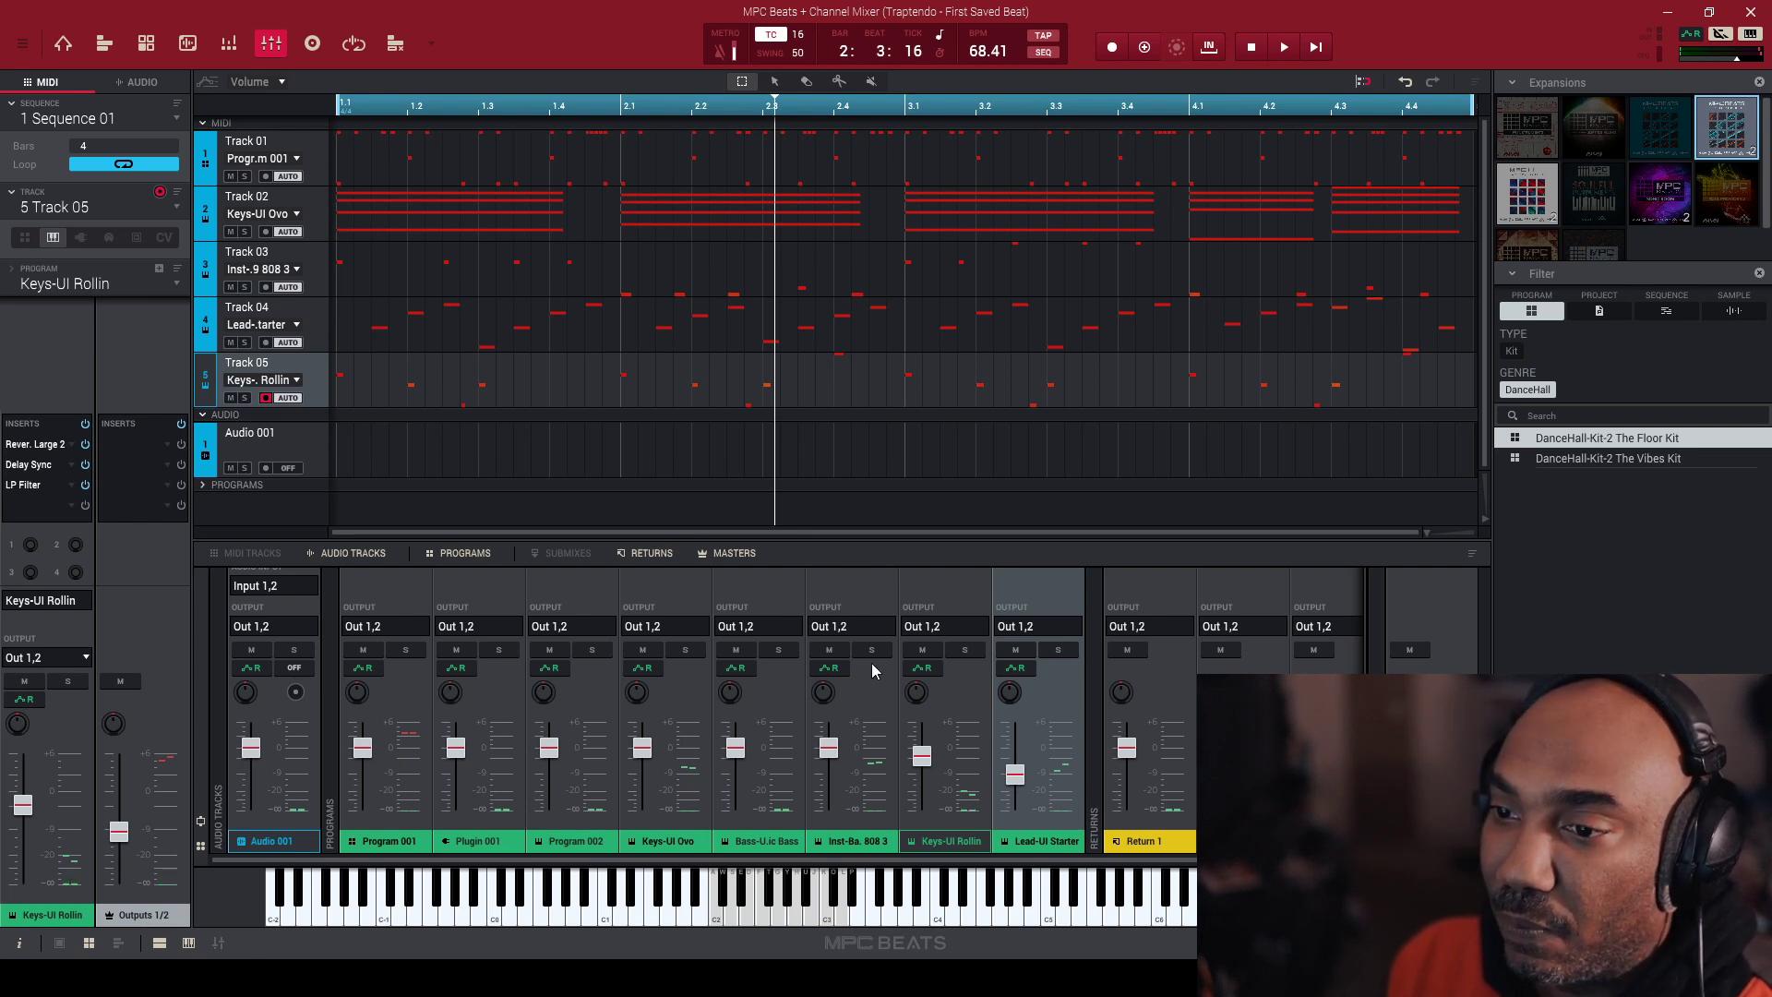
Bypass Track 04's Looperator insert, then replay and set Lead-UI Starter to -10.8 dB.
mouse_move(1024, 769)
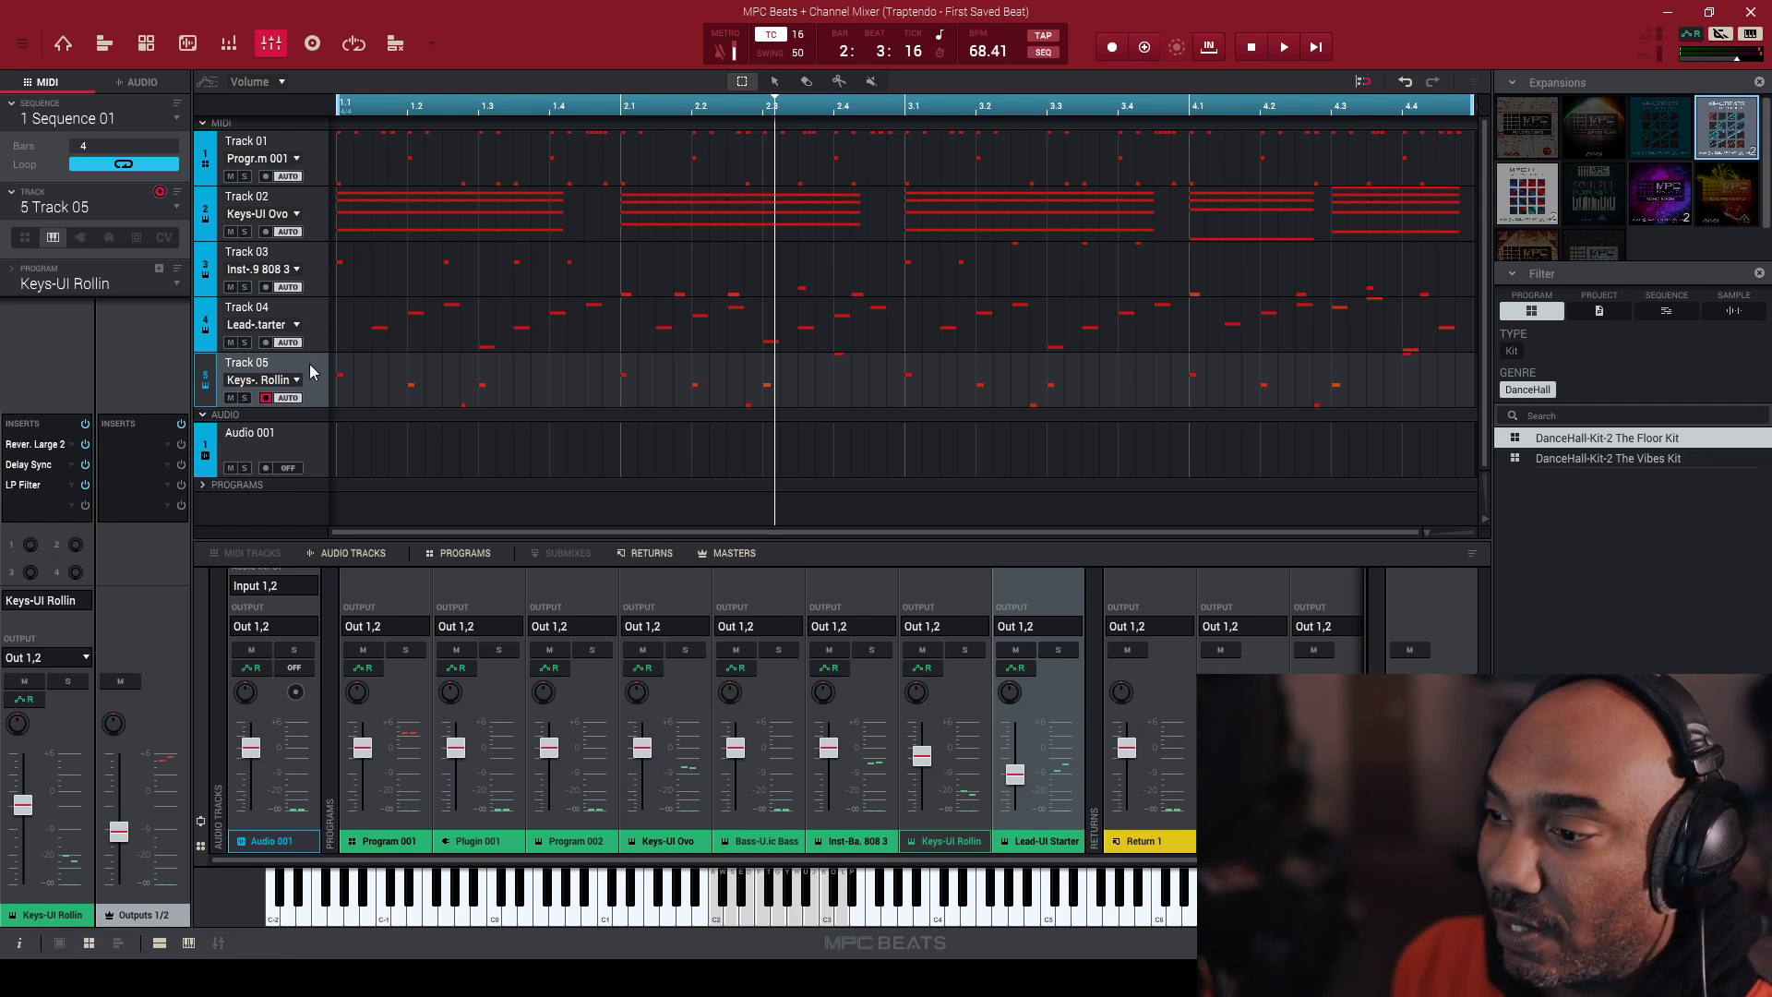
left_click(314, 312)
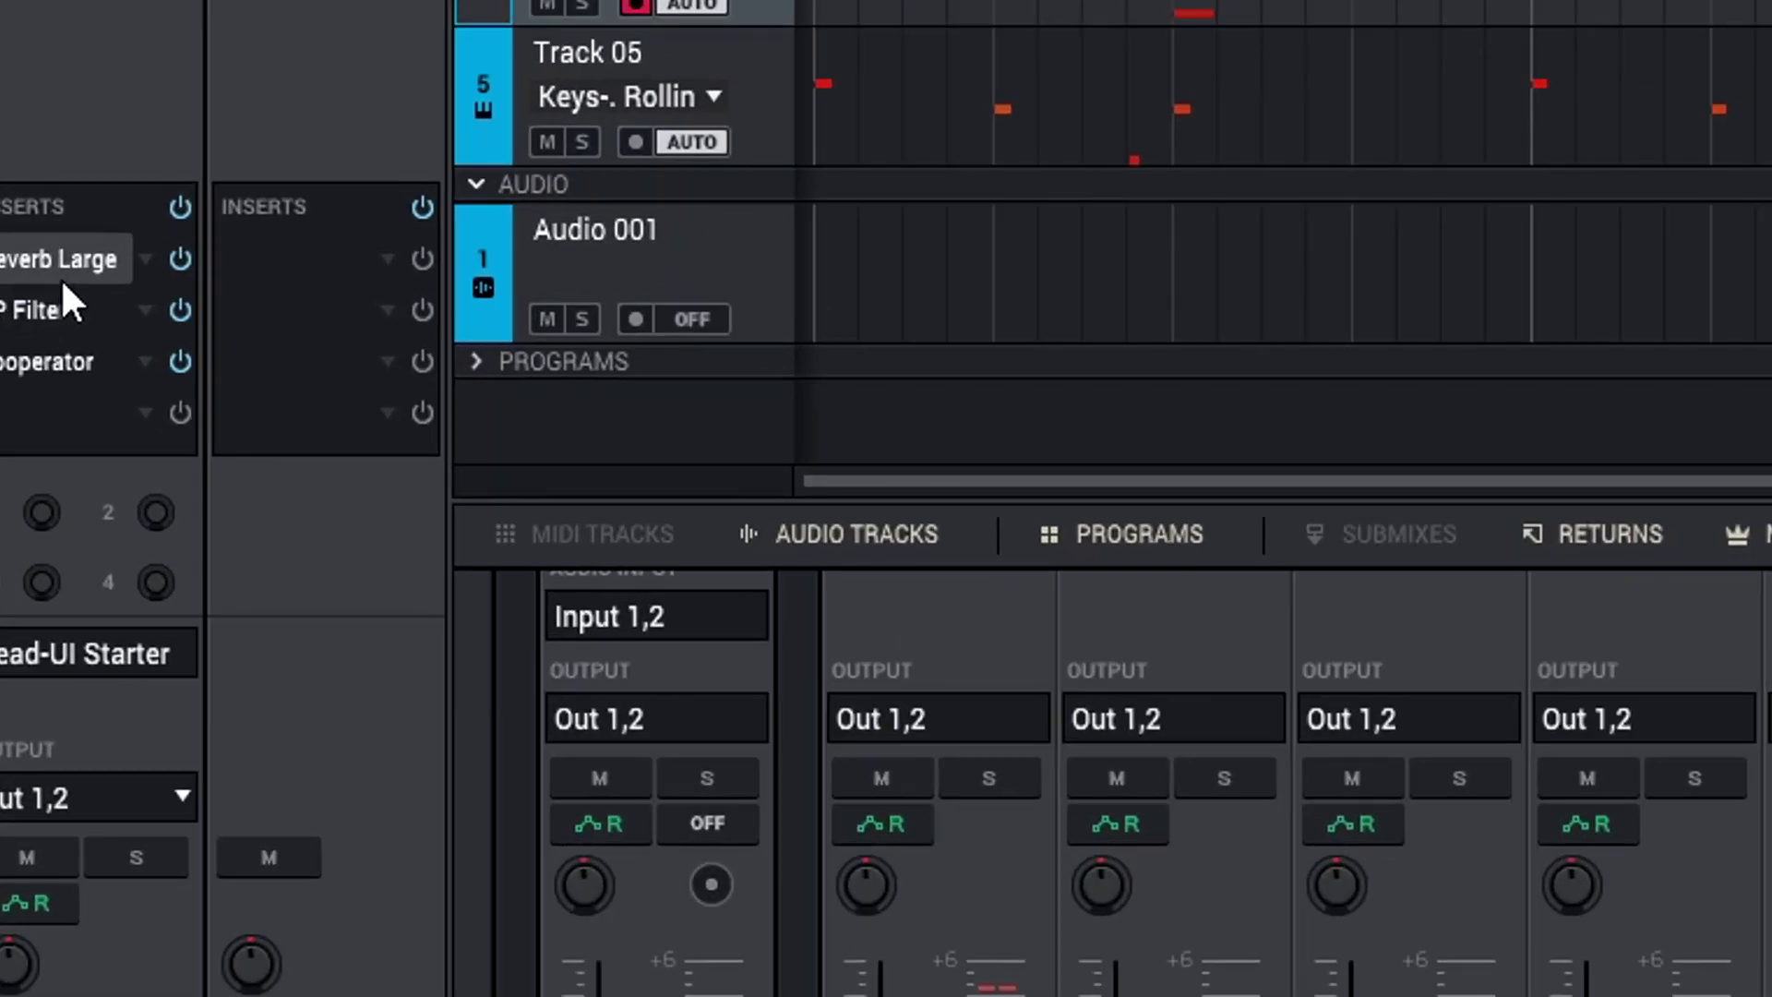
left_click(177, 362)
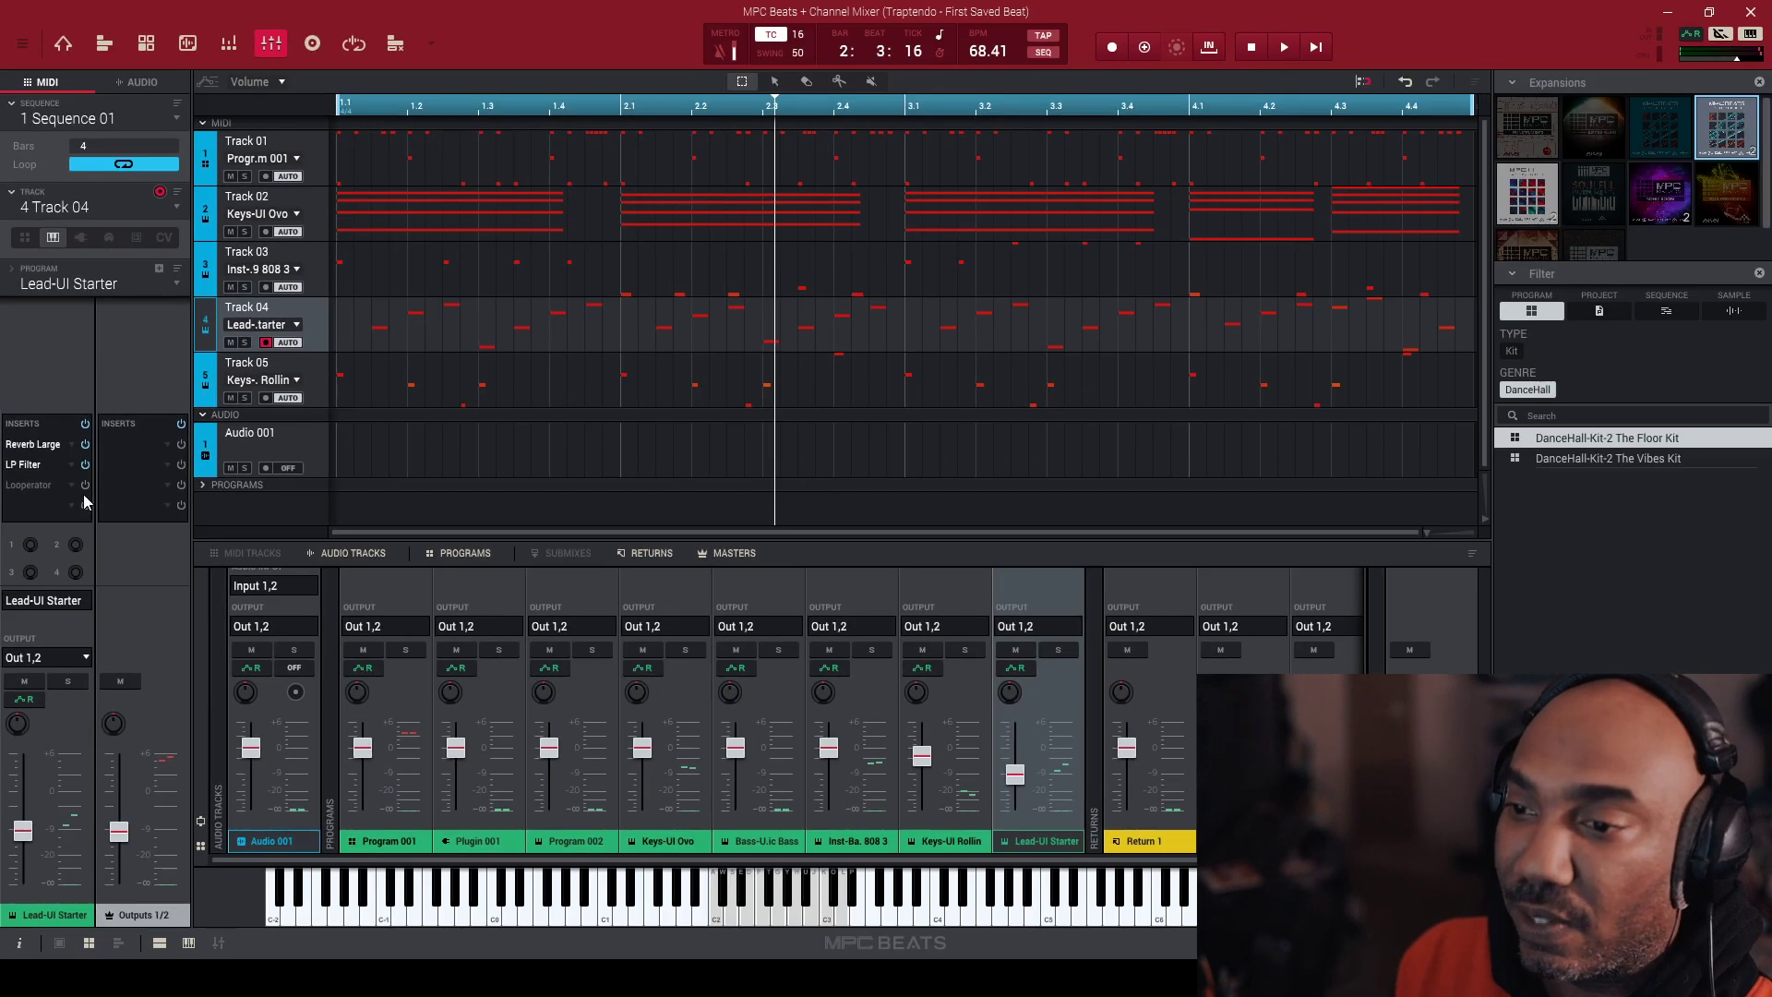
key("space")
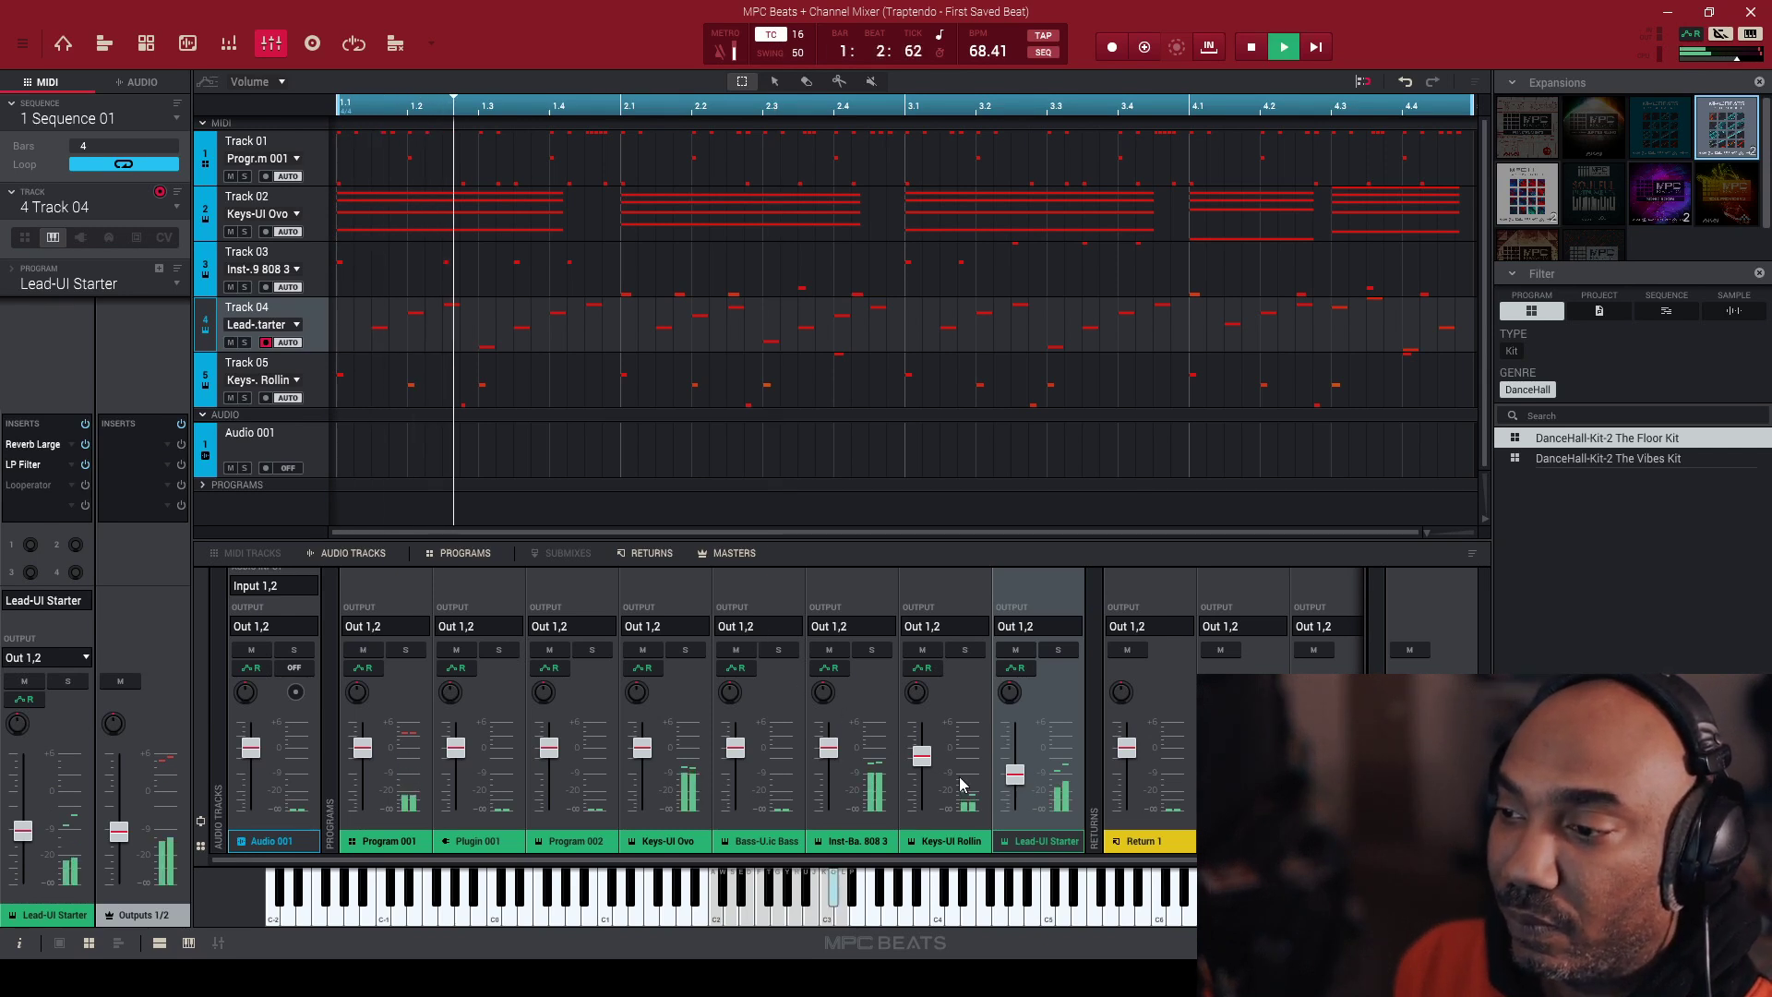
left_click_drag(1032, 789, 1023, 789)
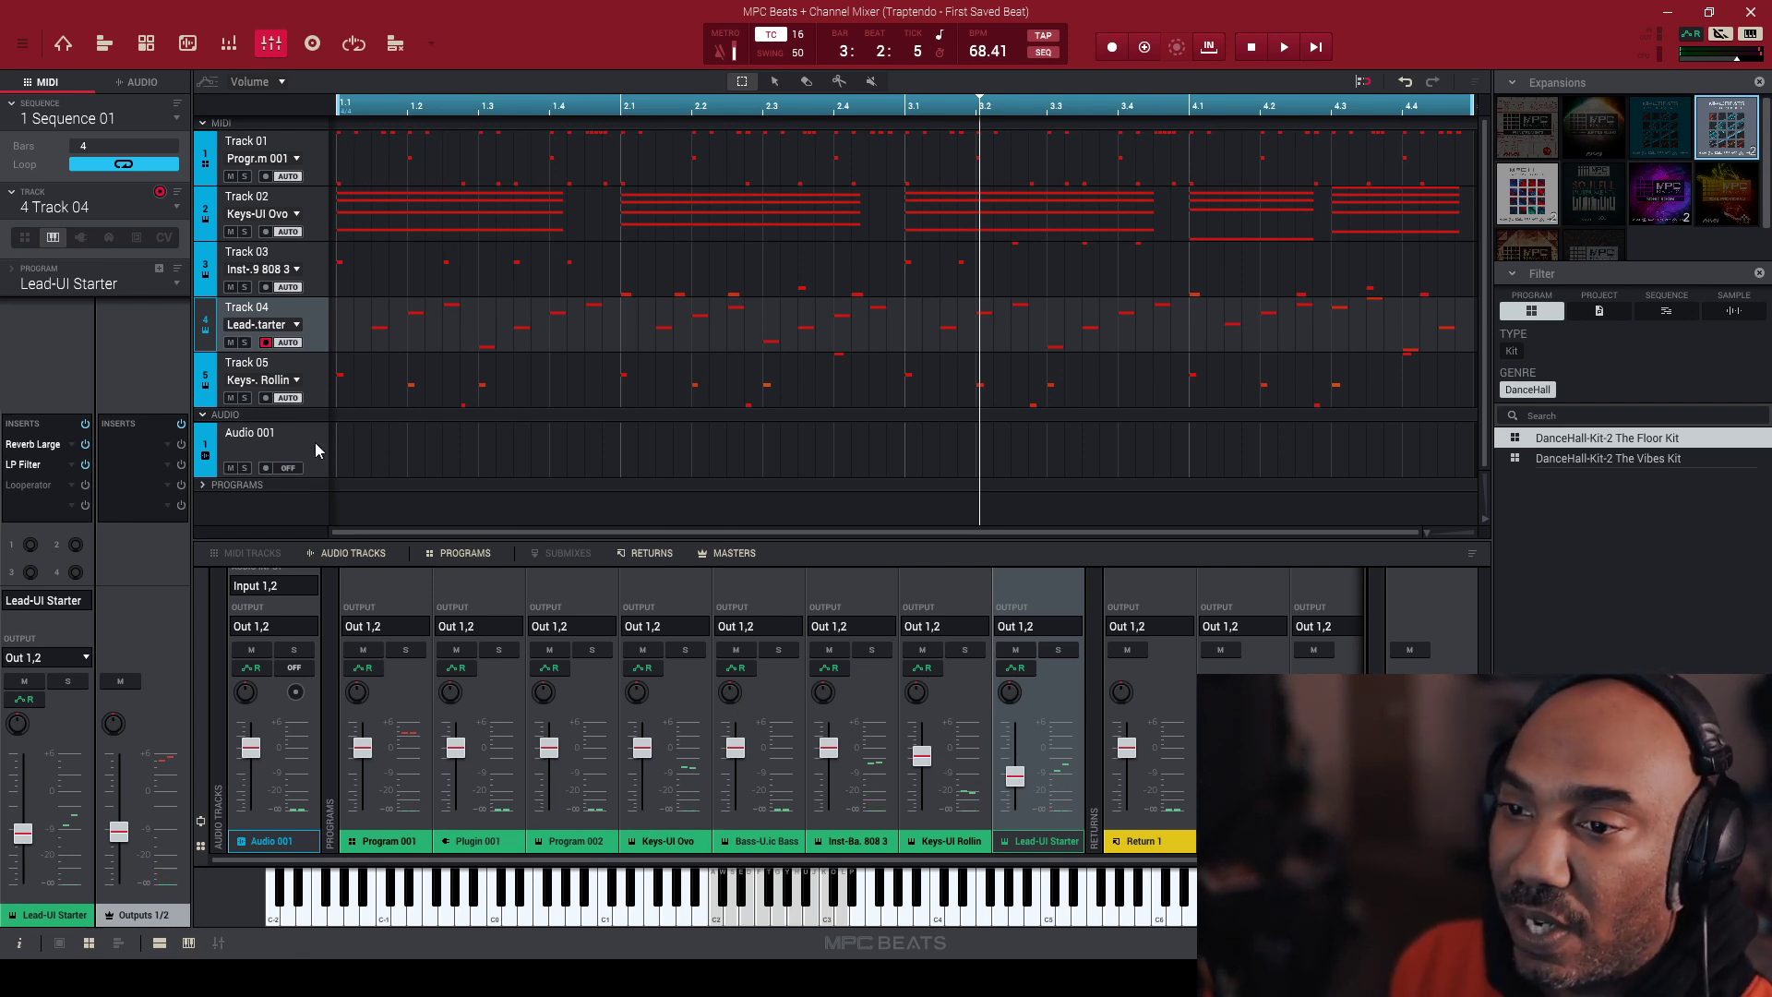
Rename Track 03, the Inst-Bass 808 track, to '808'.
left_click(312, 267)
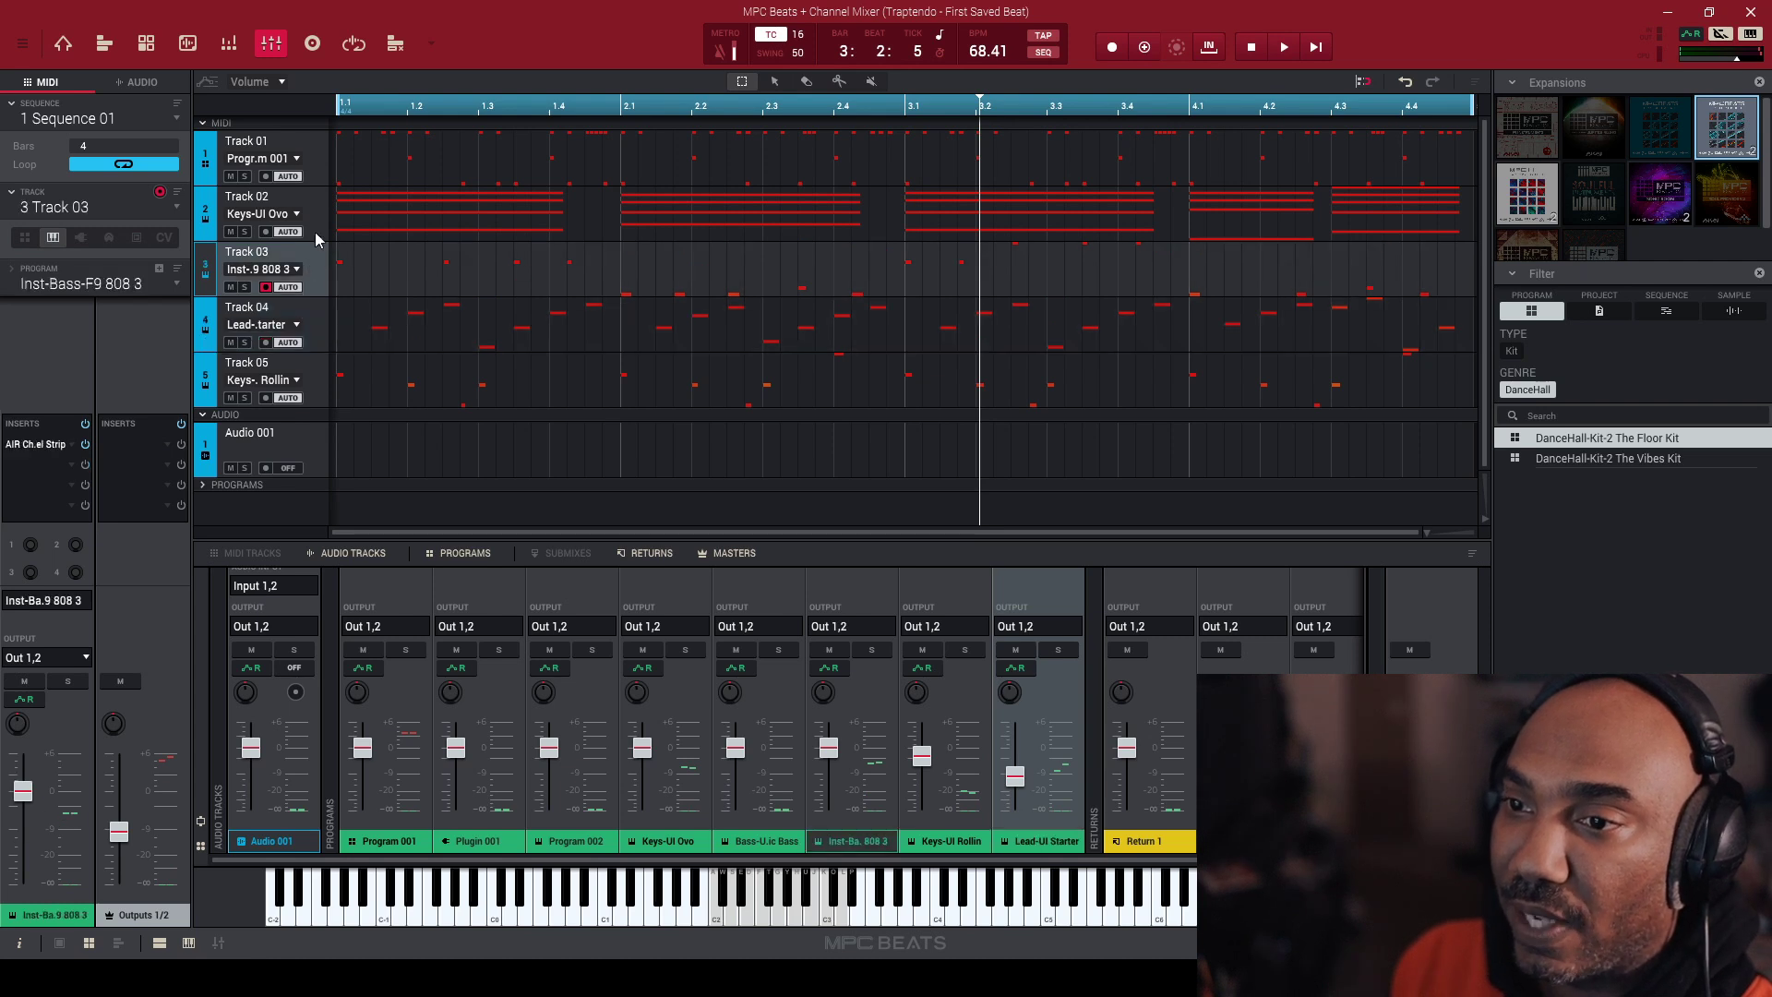
left_click(313, 198)
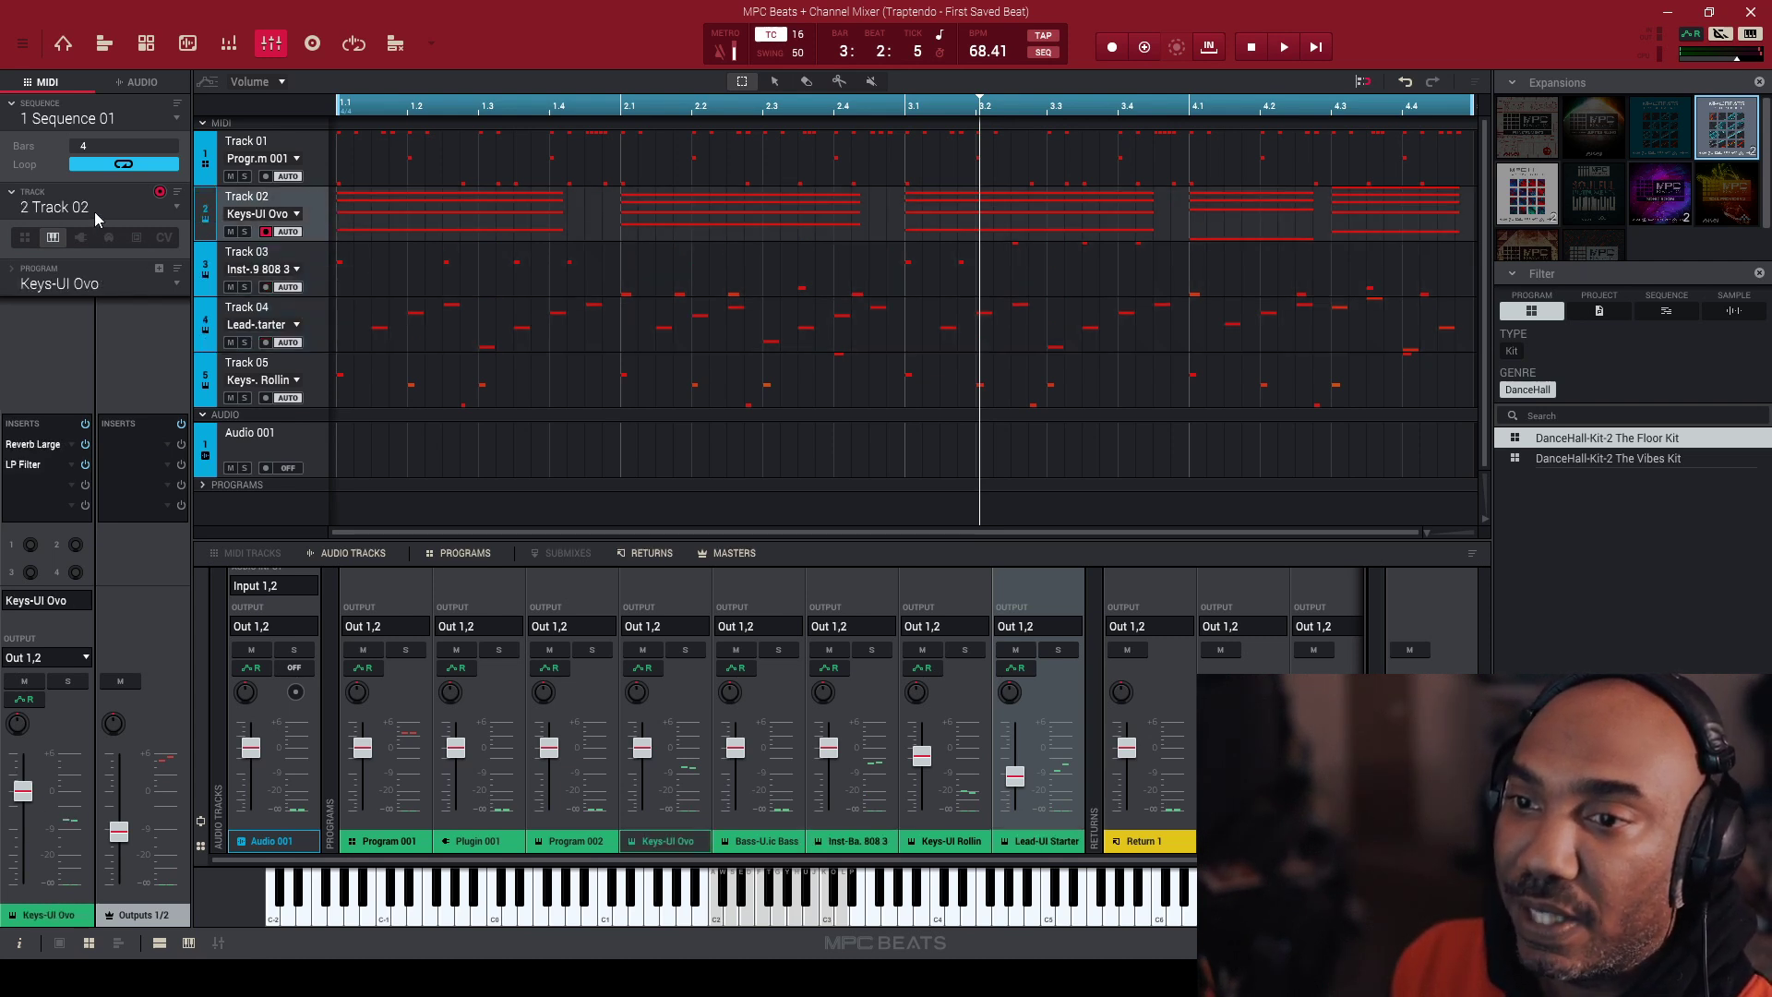
left_click(310, 256)
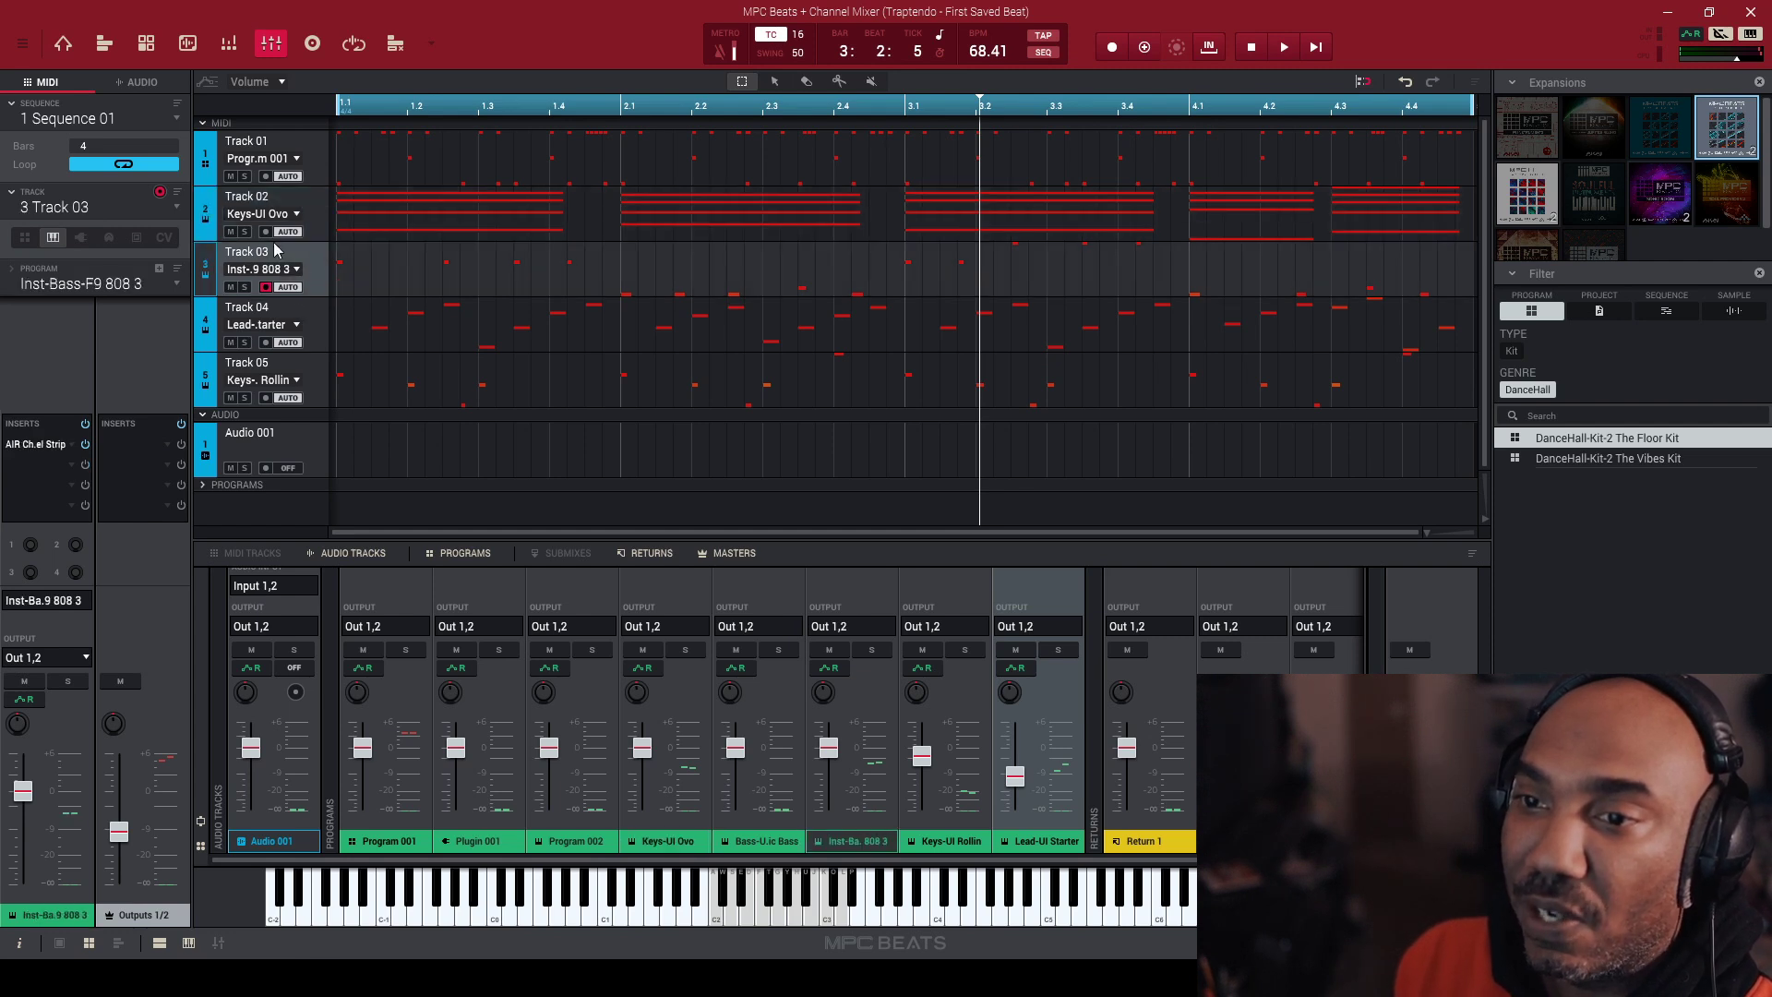
double_click(98, 206)
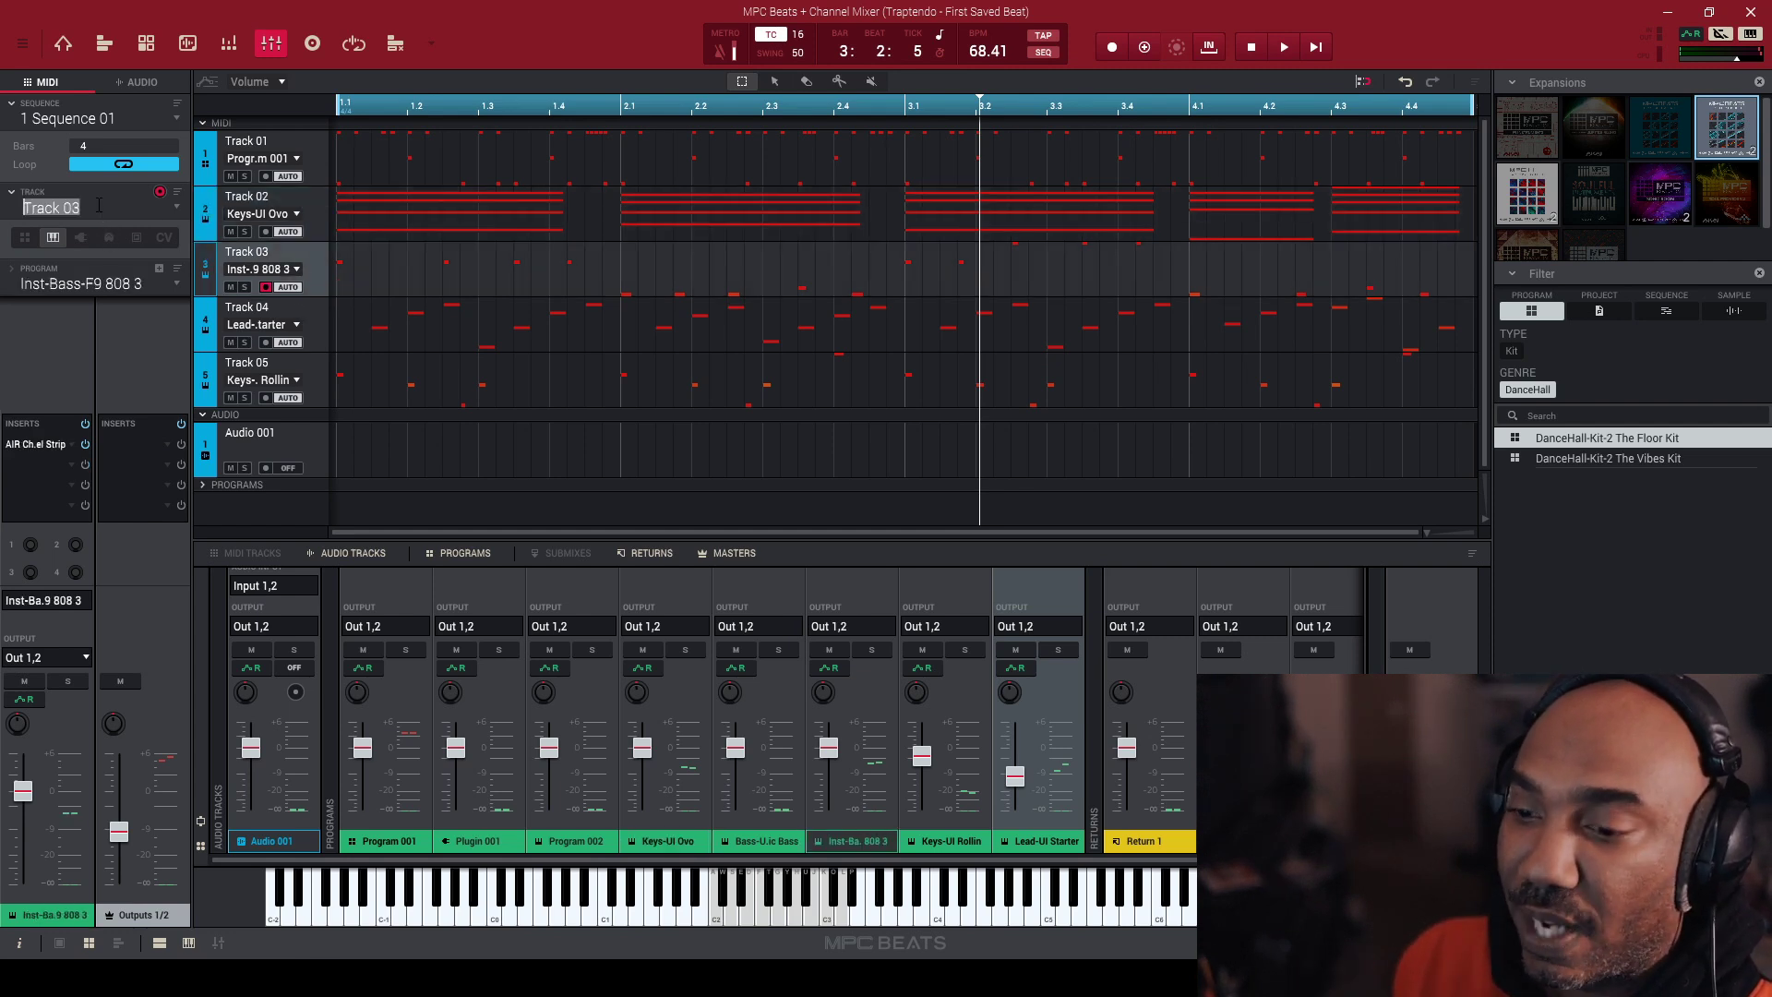
type("808")
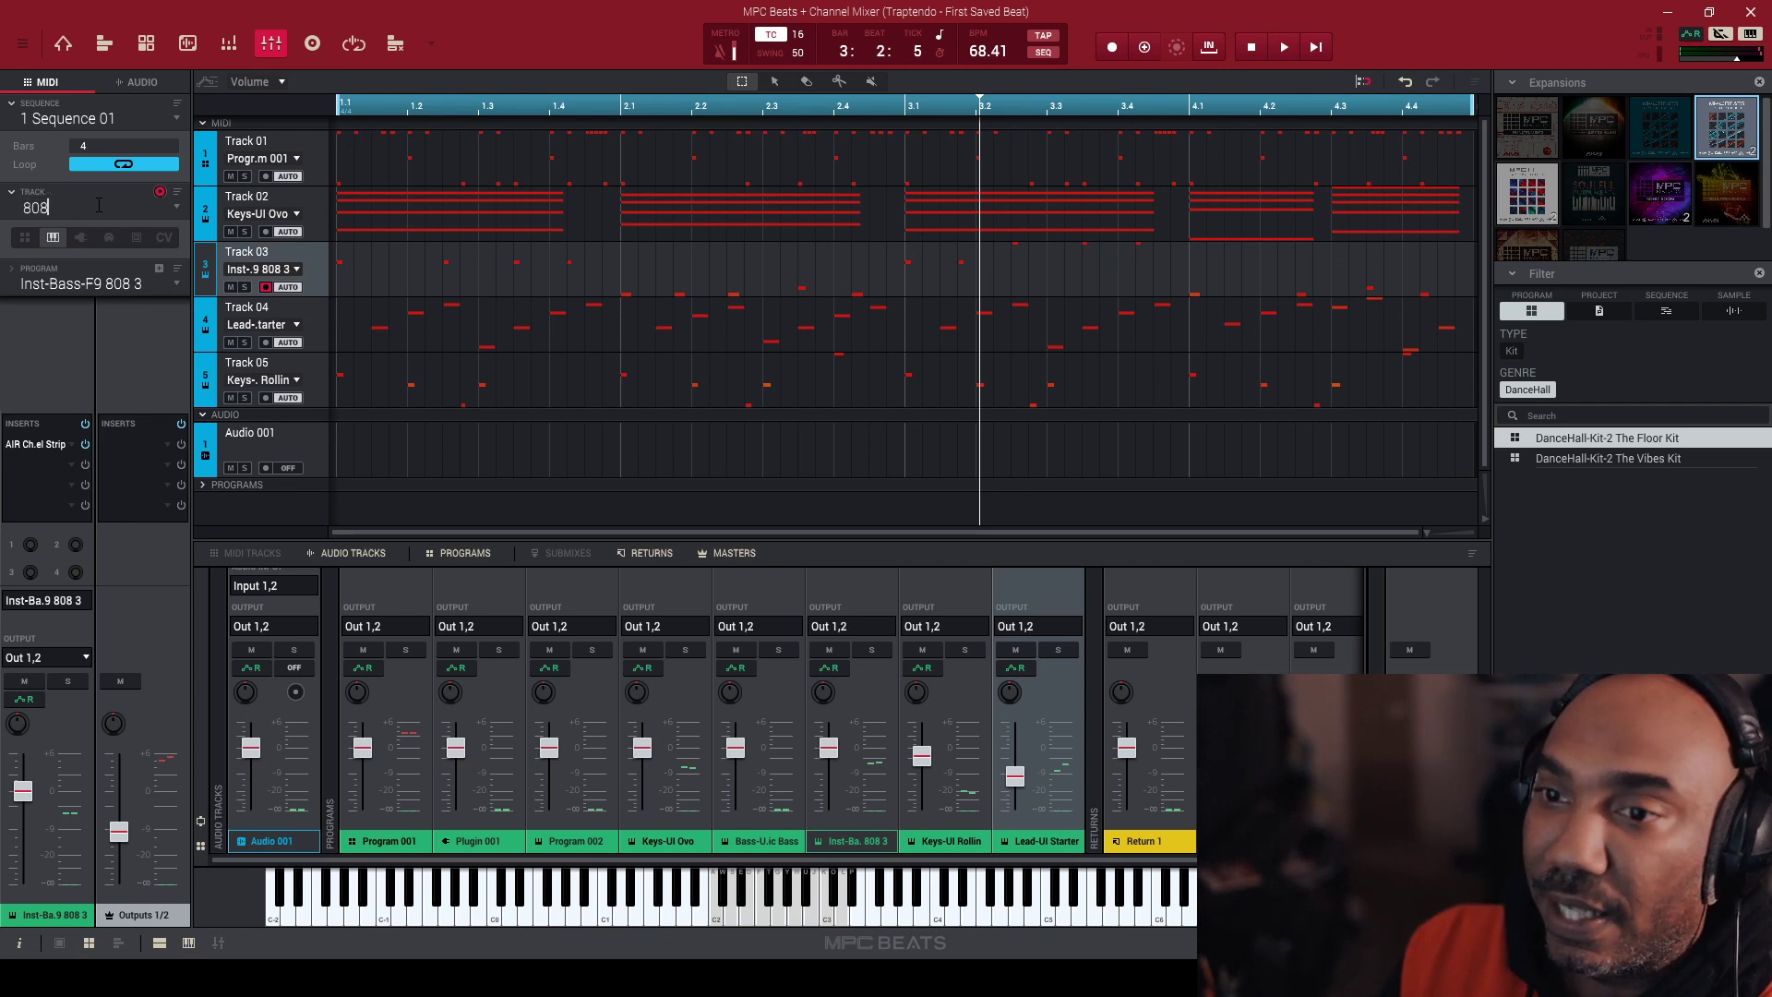
key("Return")
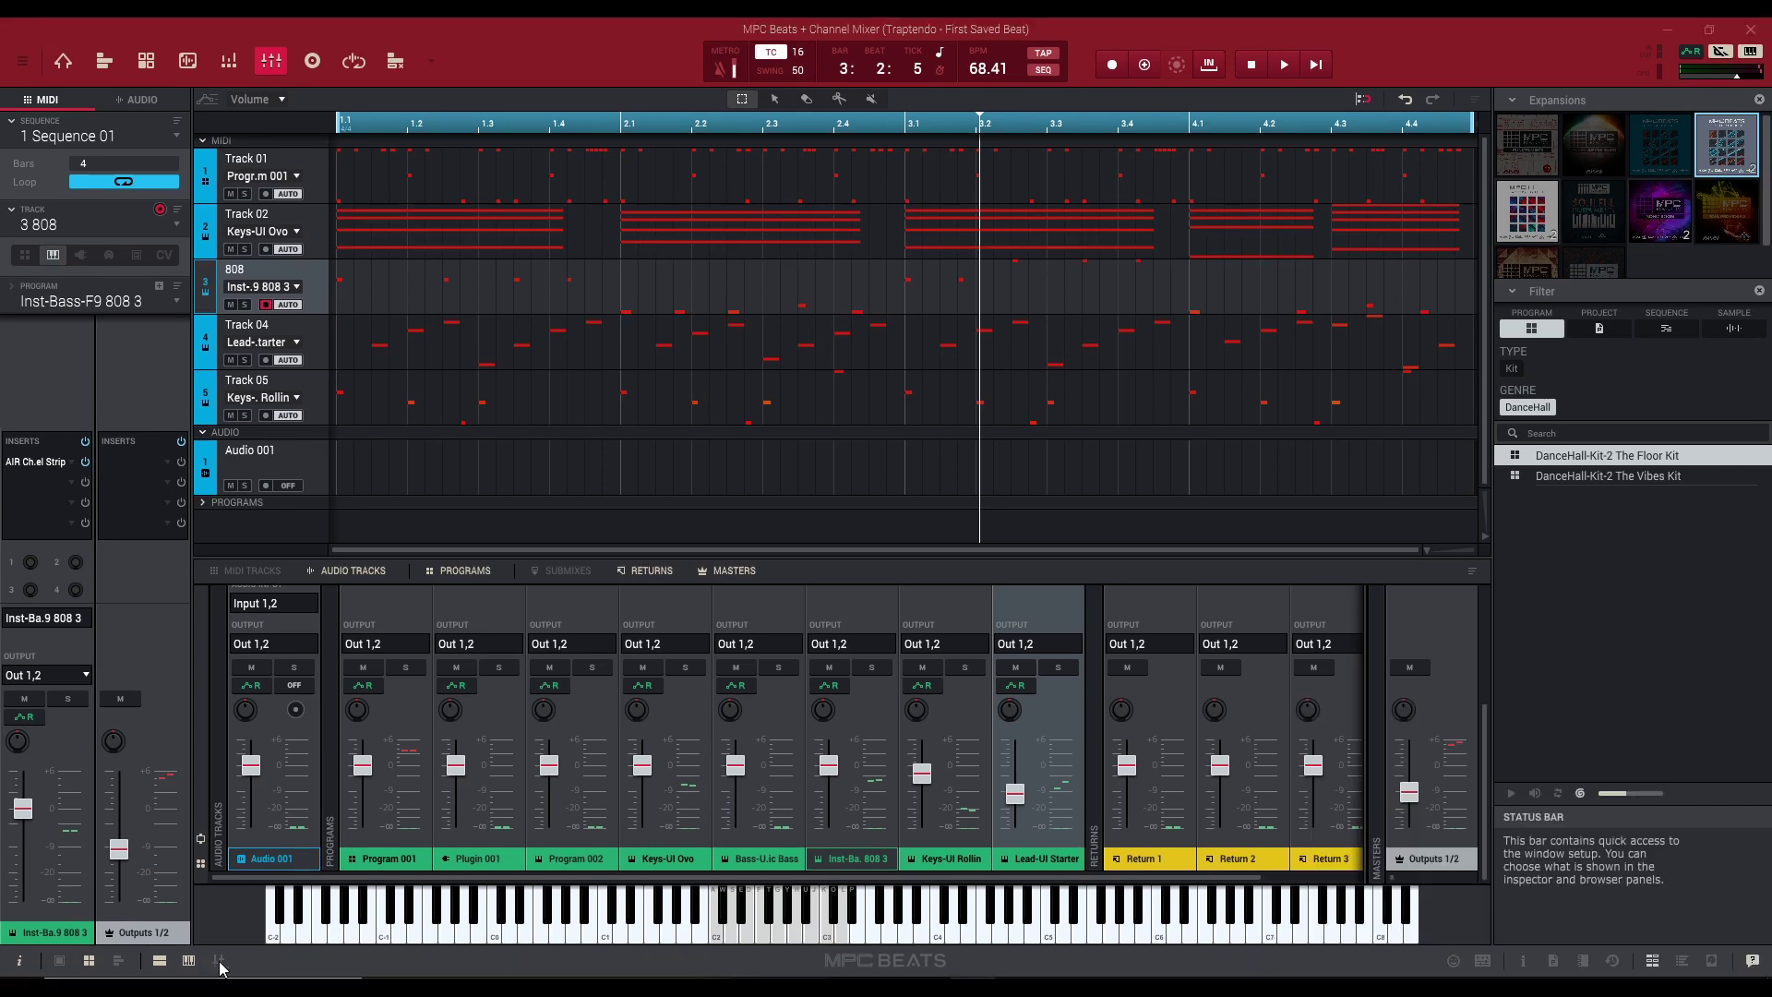
Open the full Mixer in split program/channel view and re-enable Lead-UI Starter's Looperator insert.
left_click(220, 962)
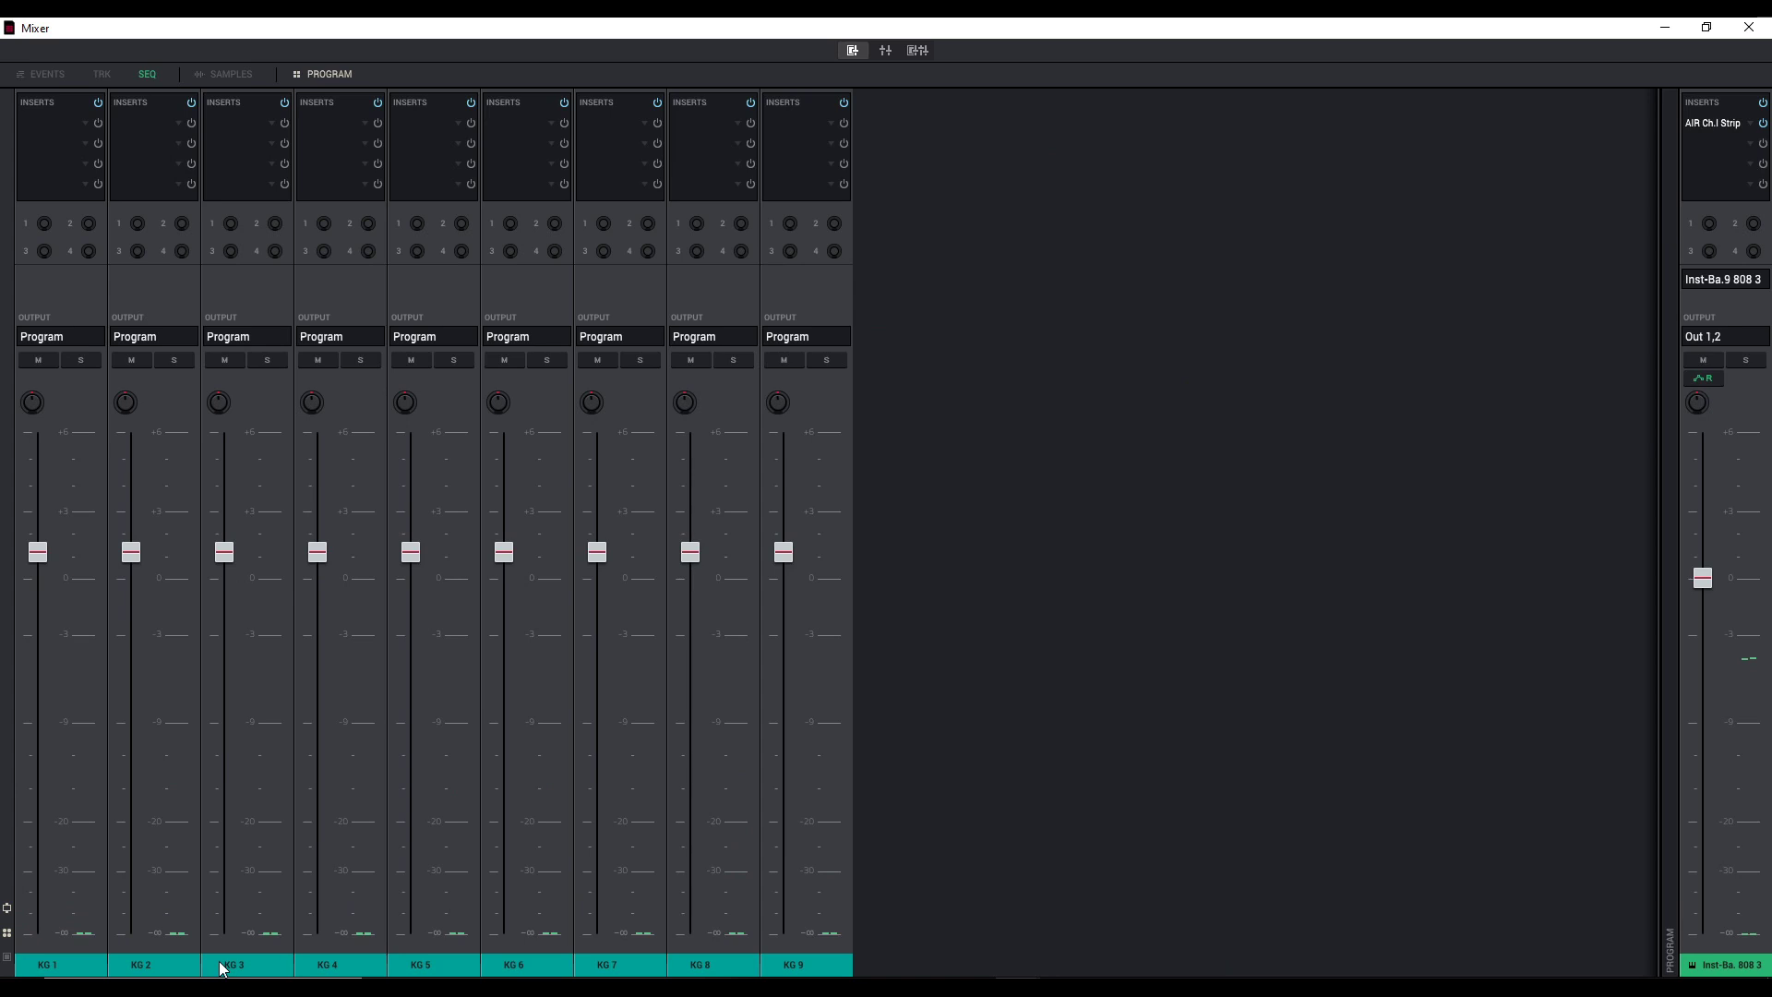
mouse_move(523, 562)
left_click(924, 50)
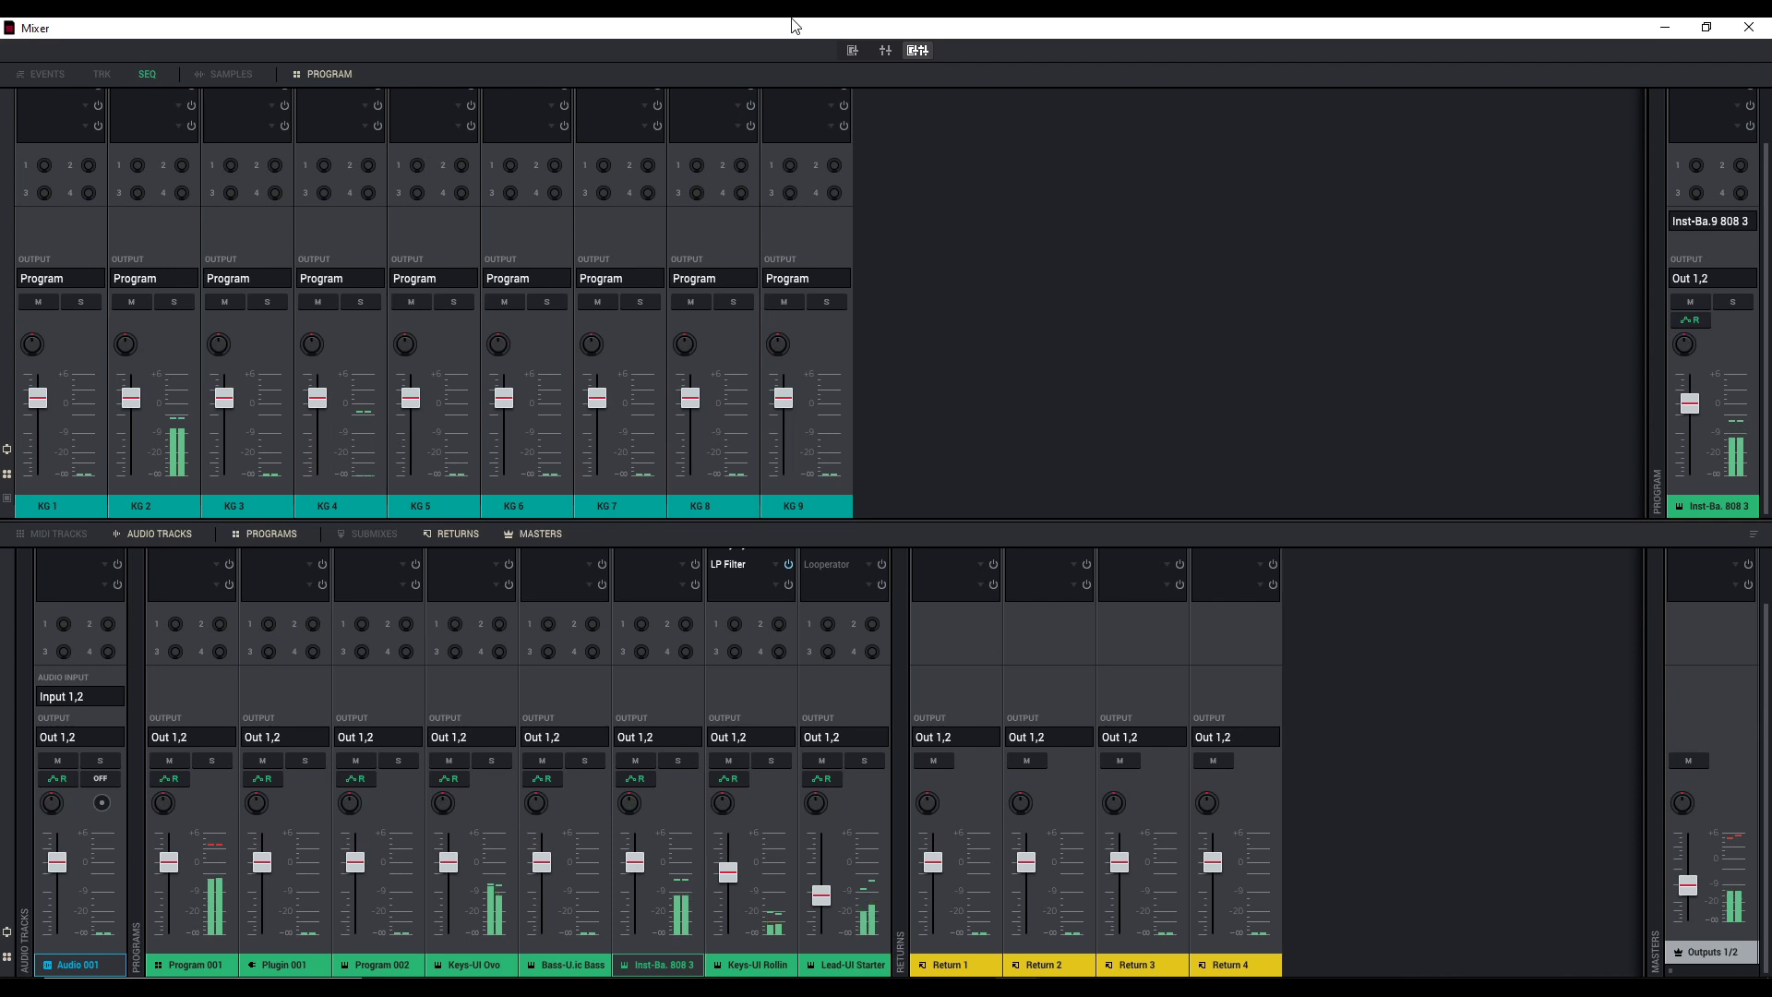
scroll(672, 683, "up", 1)
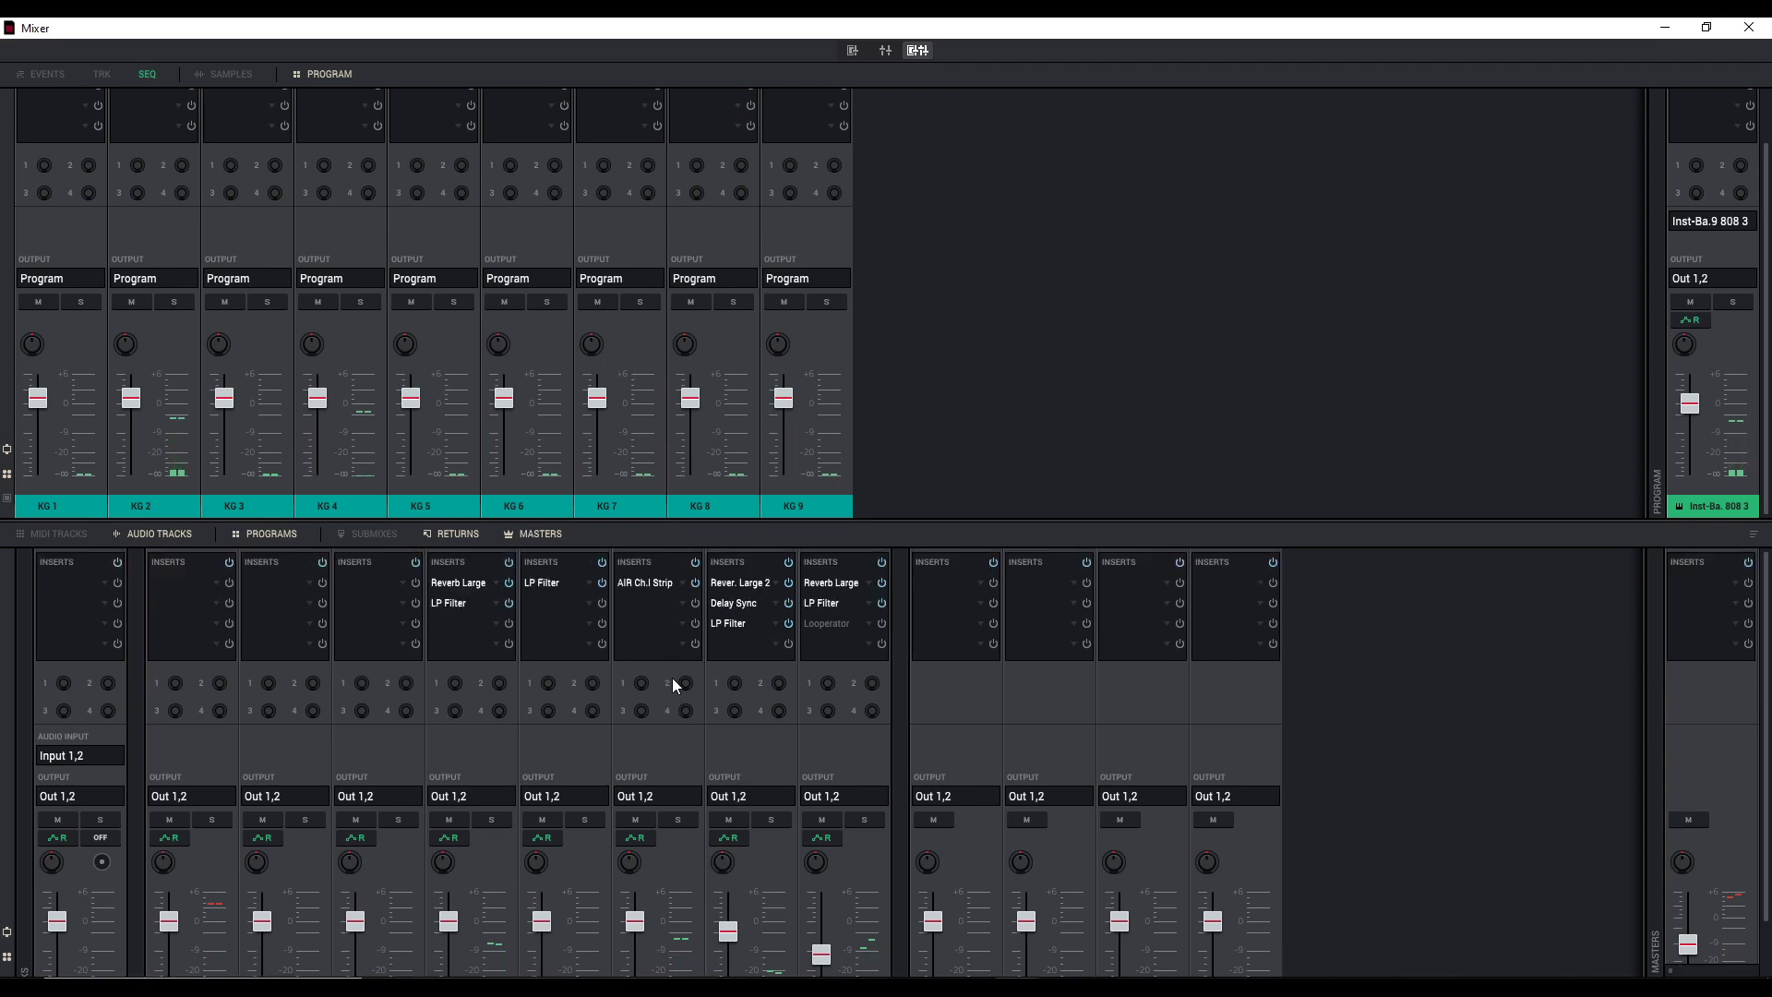
scroll(661, 692, "down", 1)
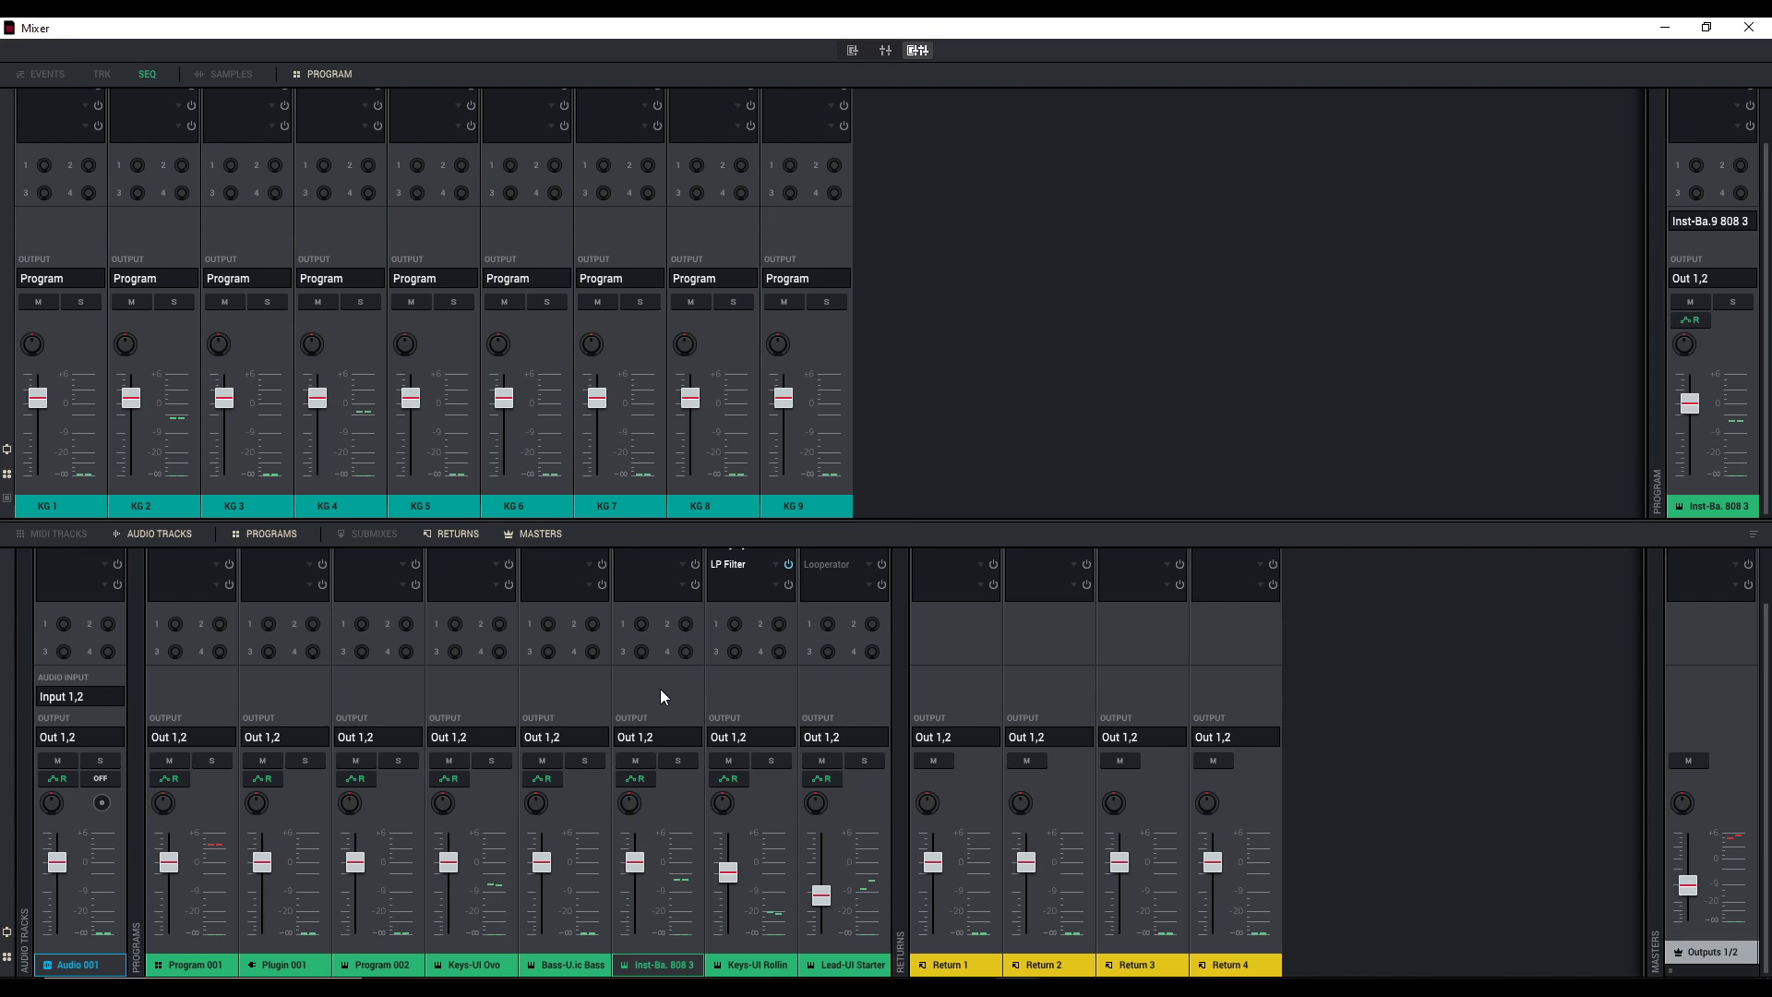
scroll(661, 696, "up", 1)
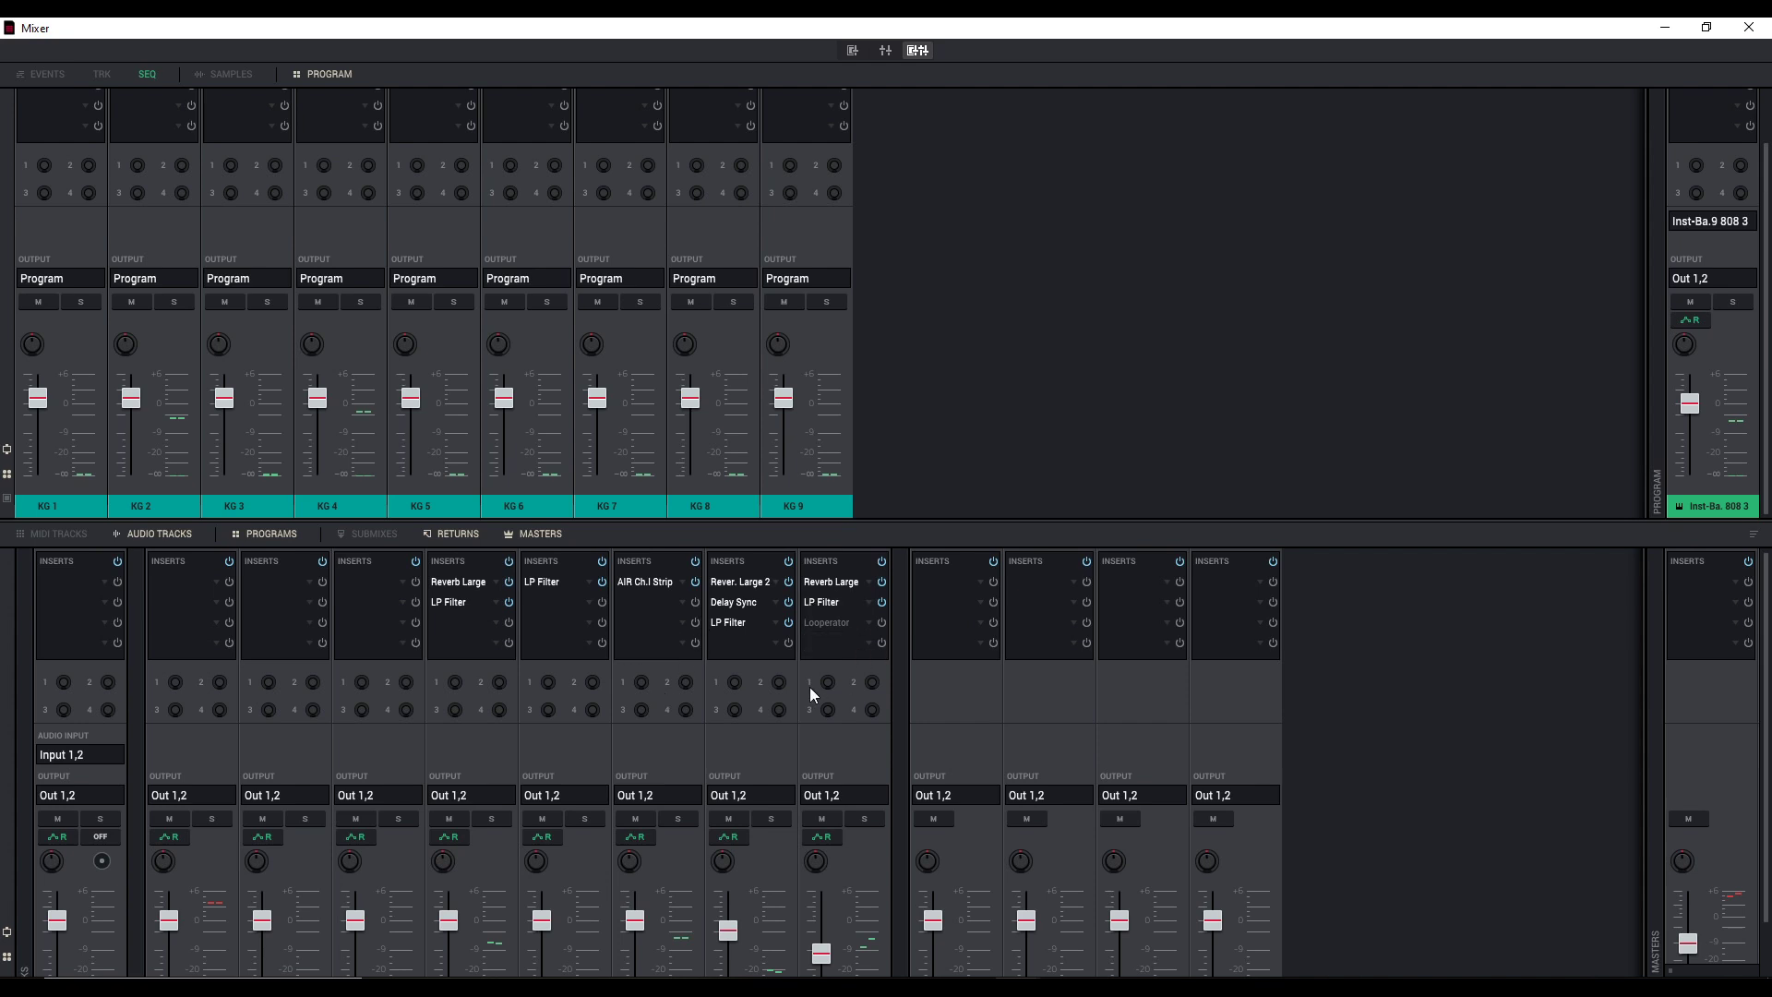
left_click(882, 622)
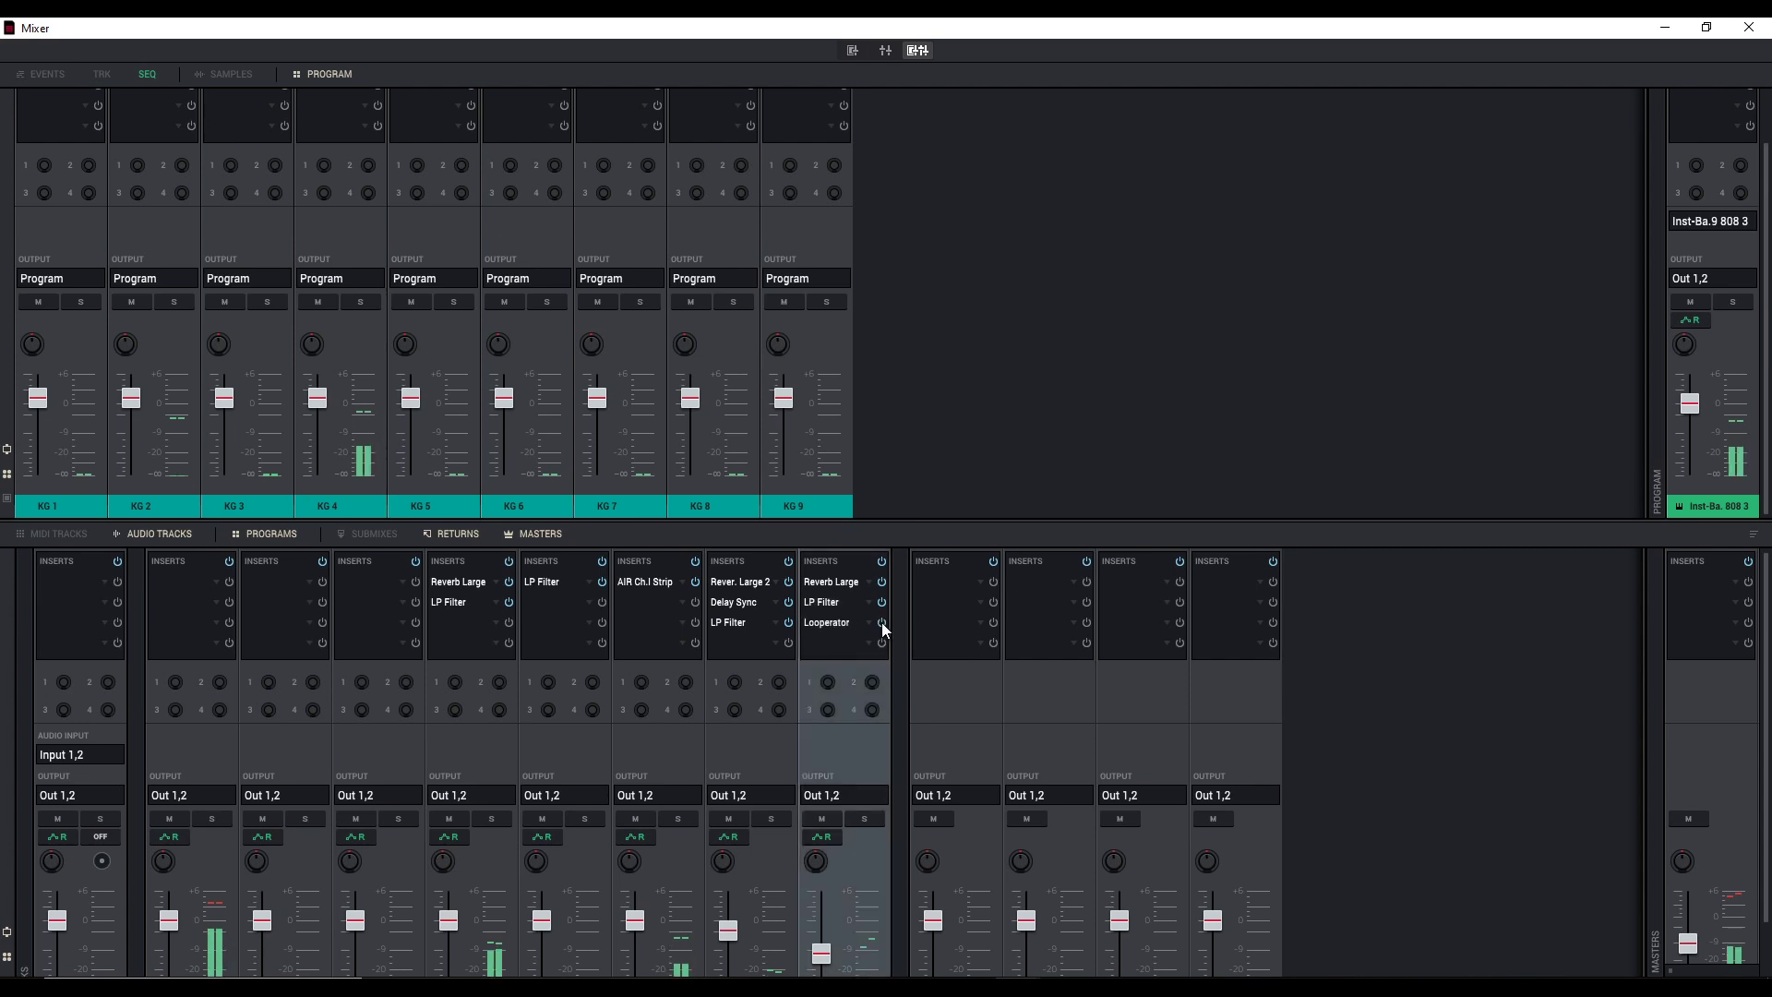
Inspect the Looperator plugin window, close it, and bypass the Looperator insert.
double_click(827, 624)
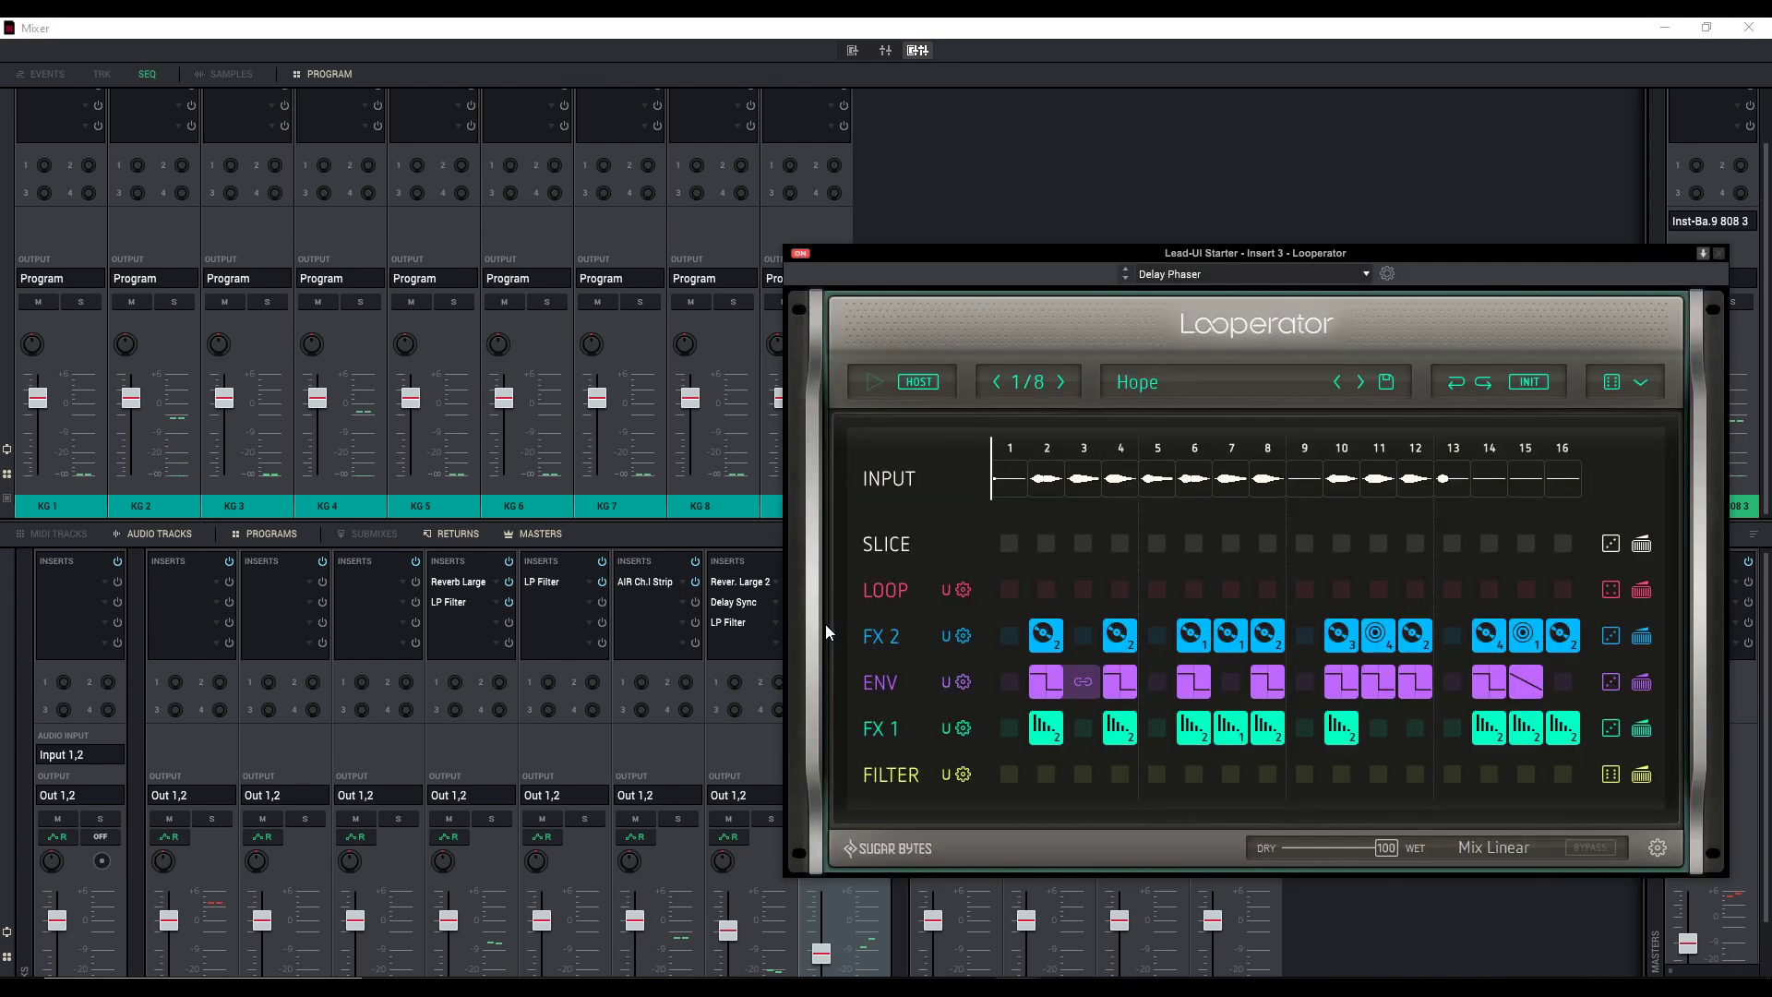
left_click_drag(1072, 252, 831, 221)
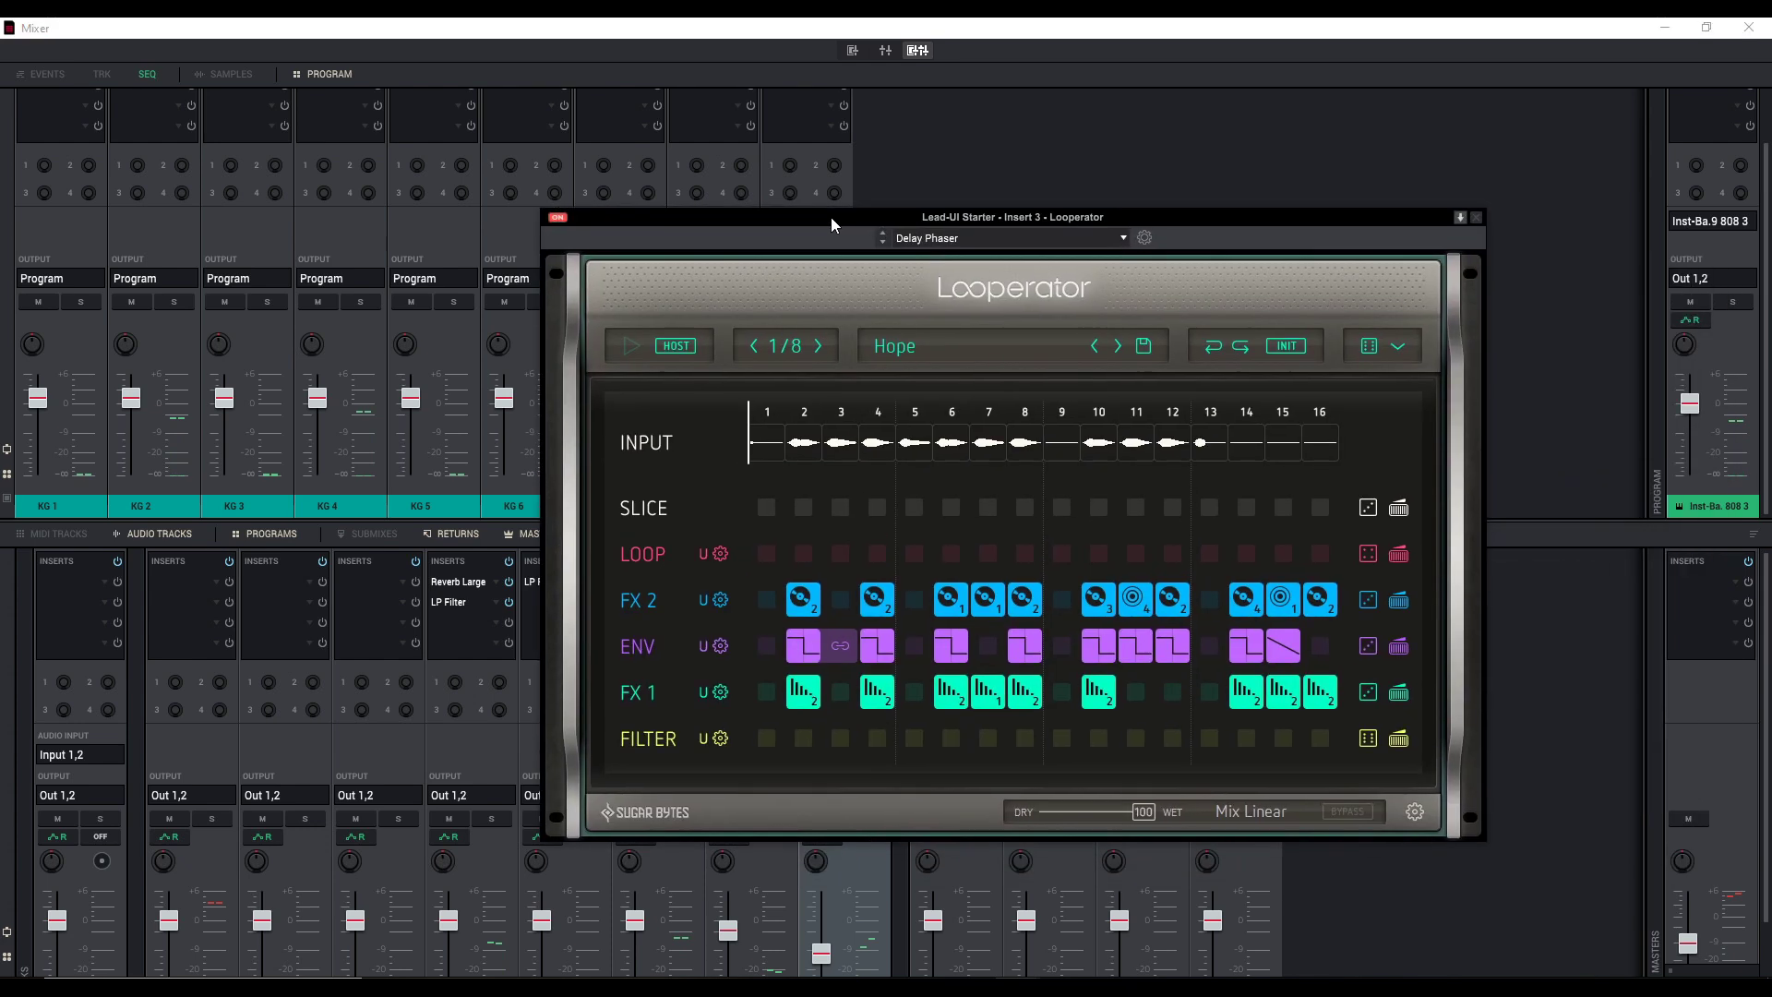
left_click(1478, 218)
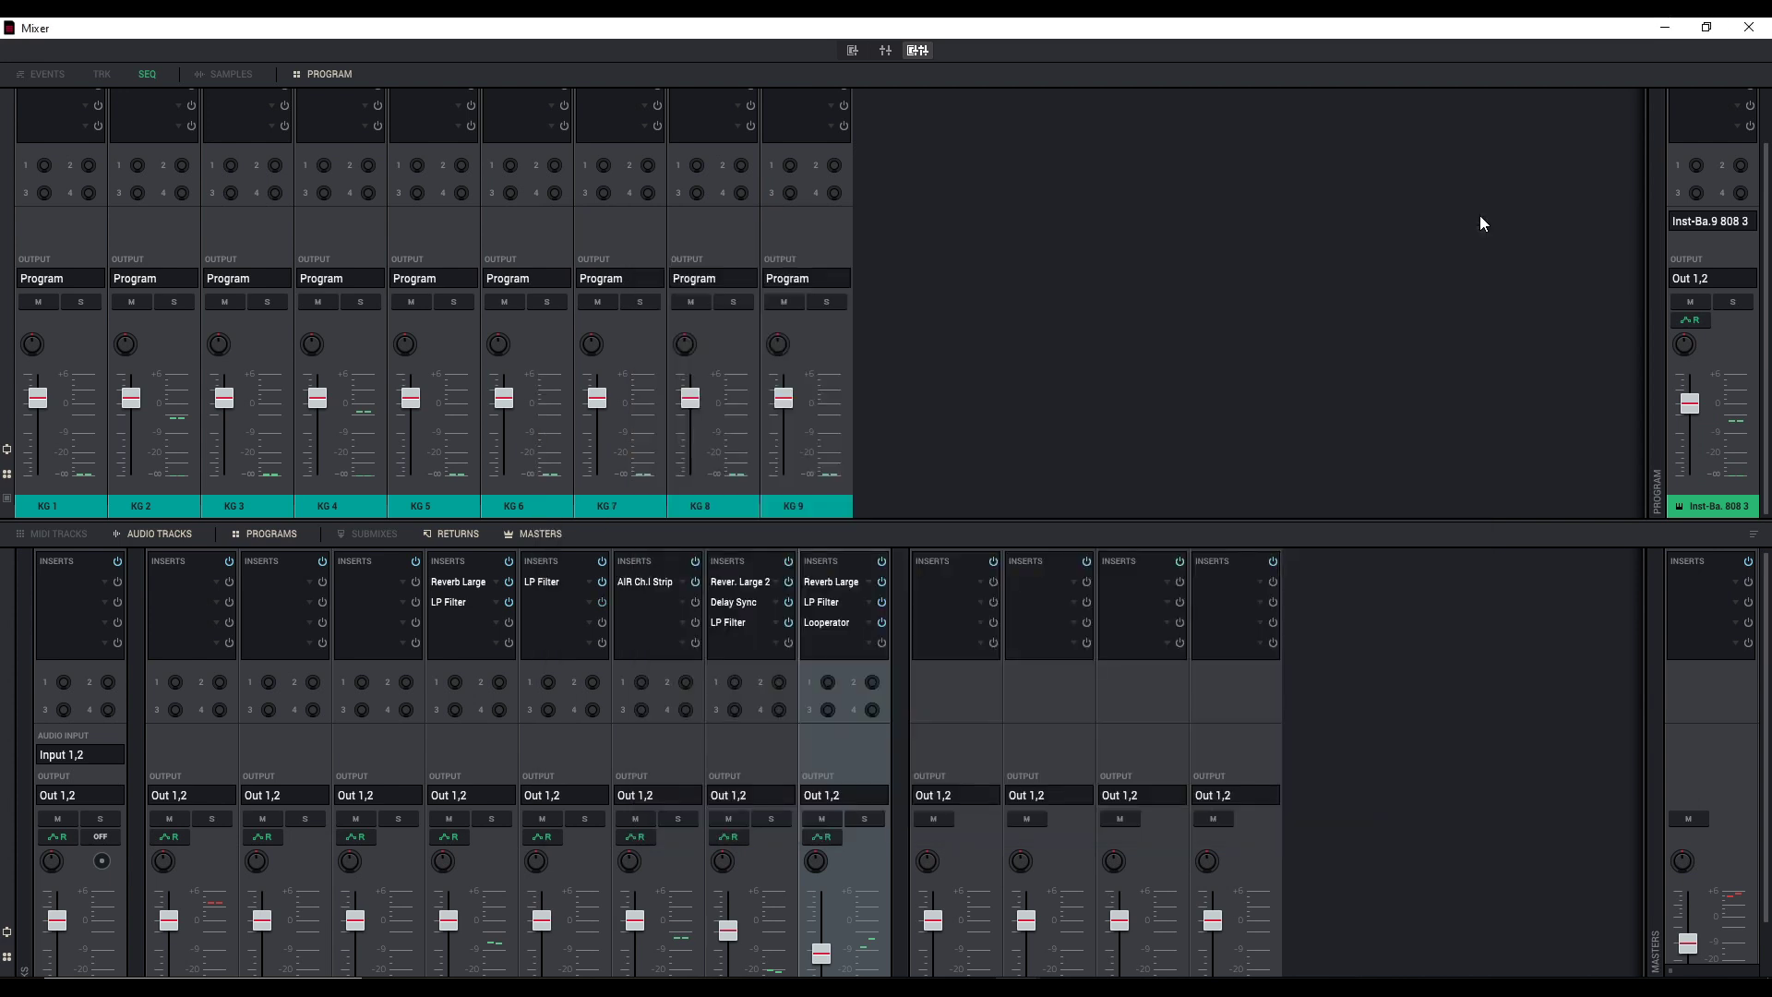
left_click(882, 622)
Shrink the Mixer to a floating window and move it to the right.
double_click(960, 26)
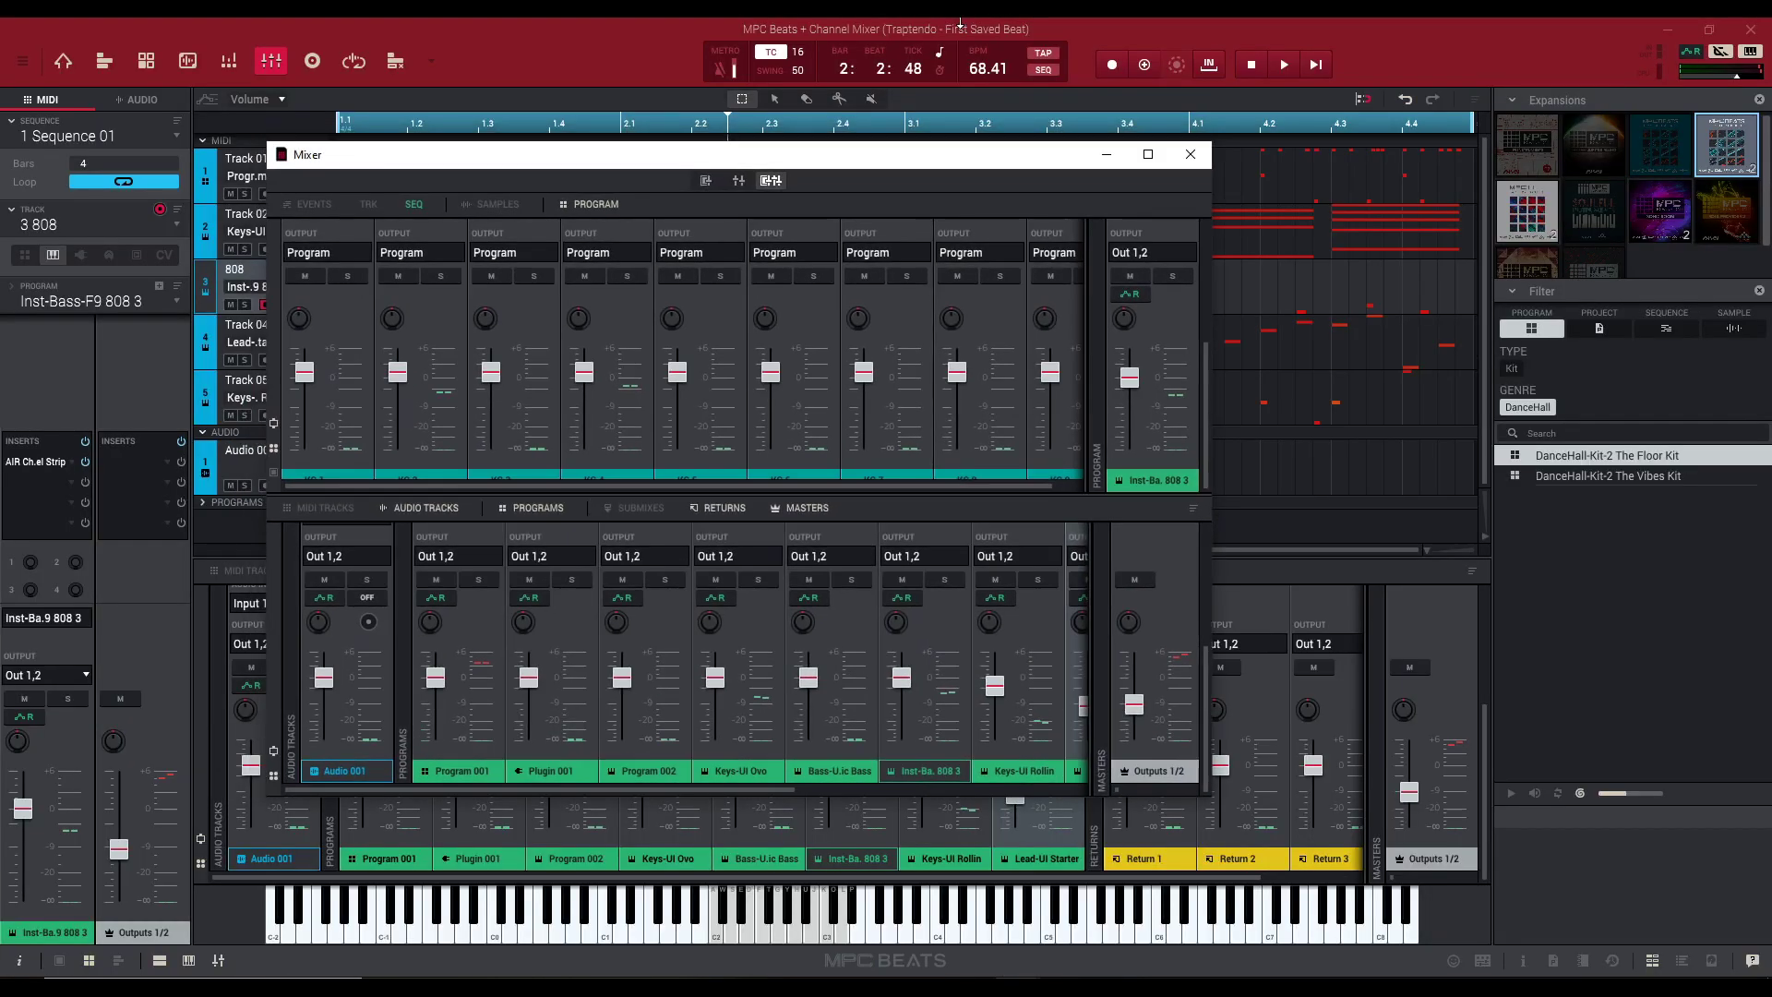
double_click(804, 156)
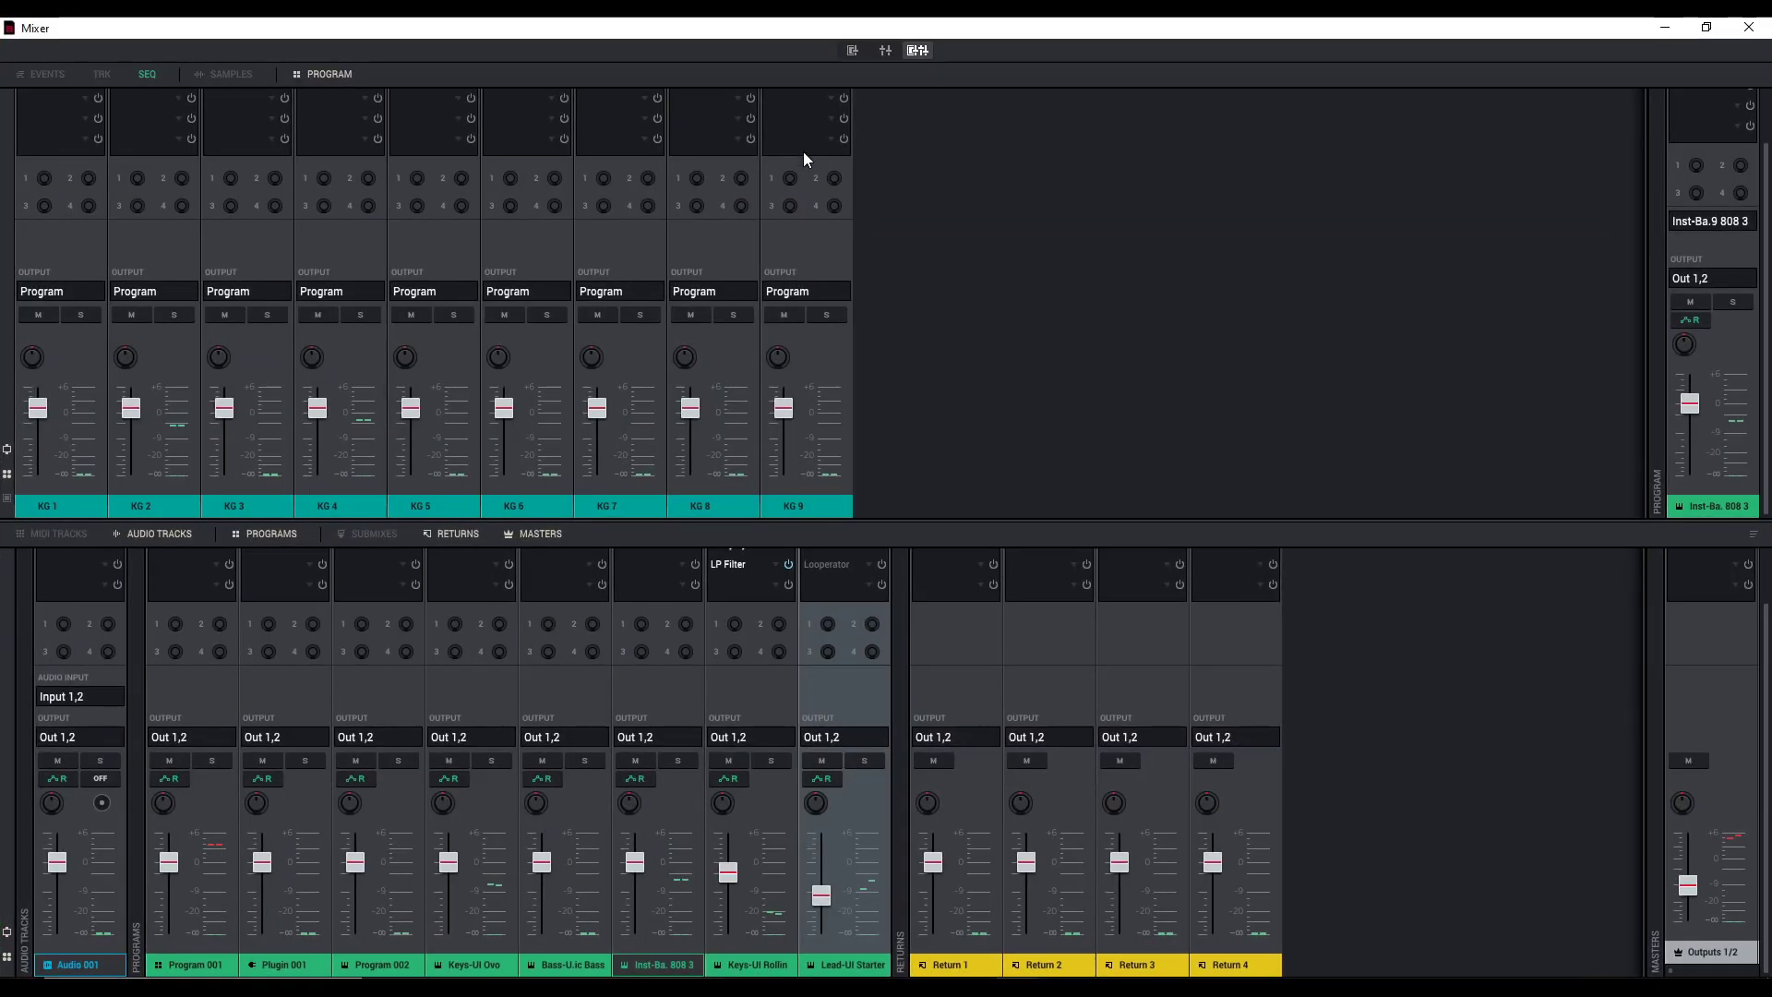
double_click(774, 25)
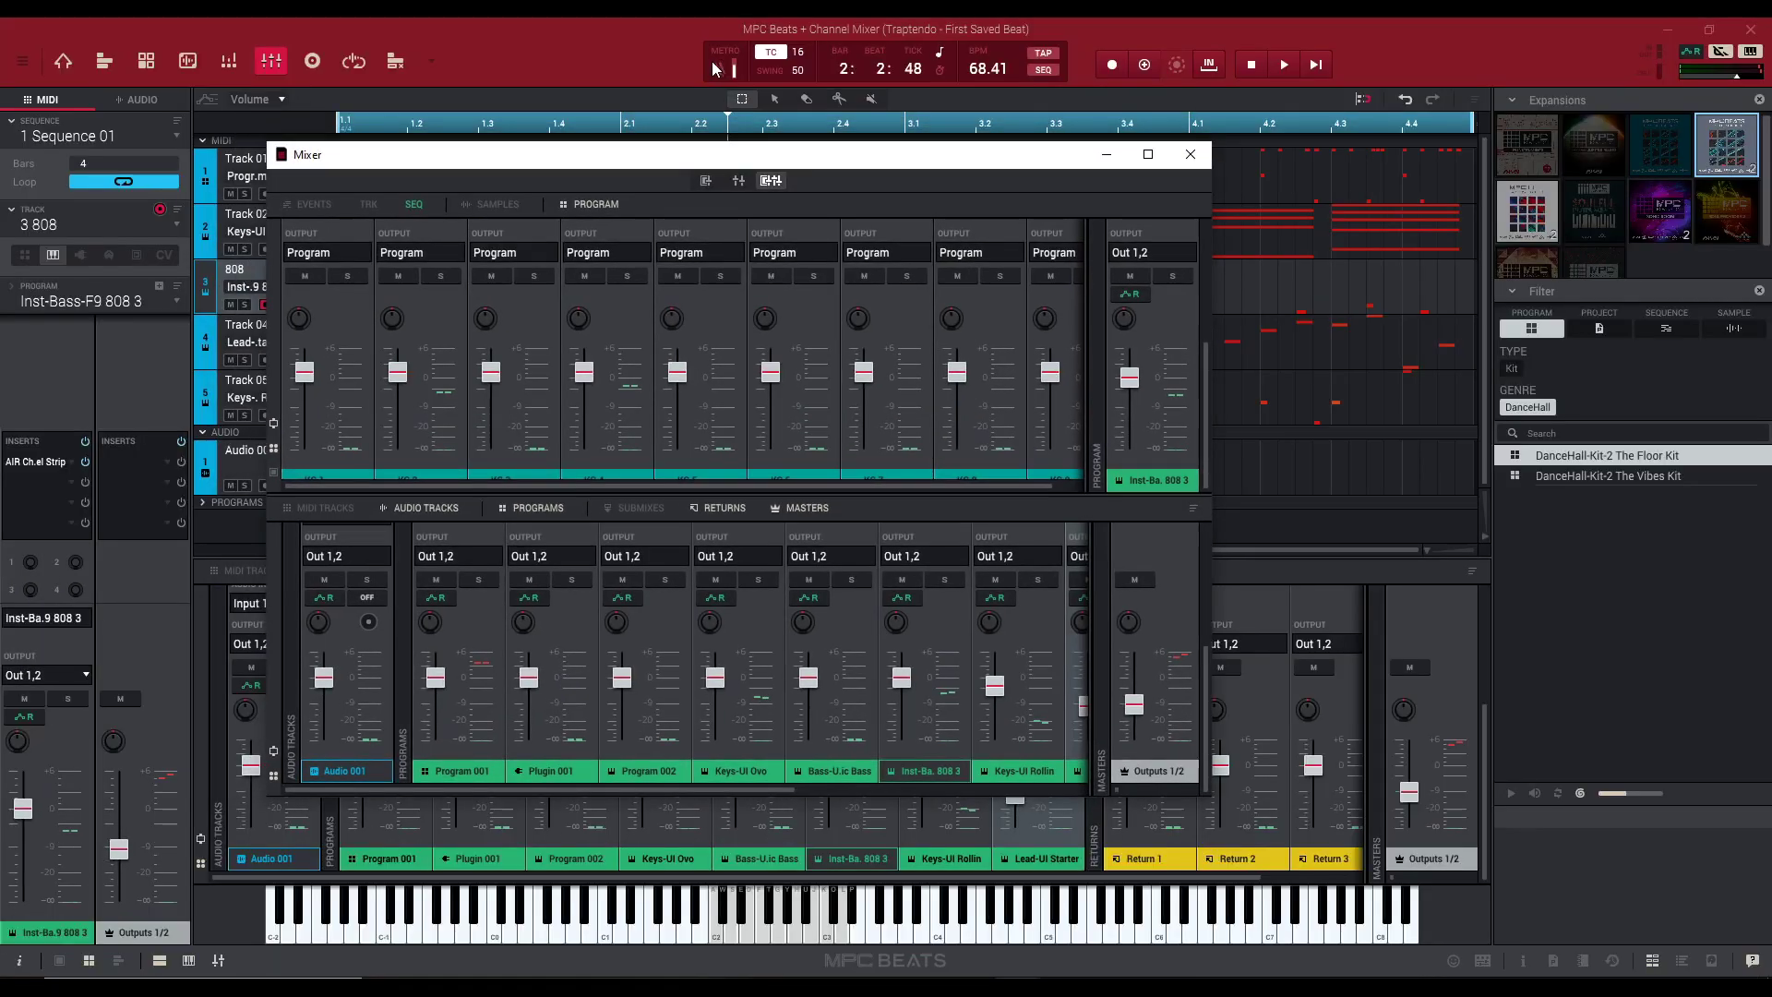
left_click_drag(695, 159, 884, 163)
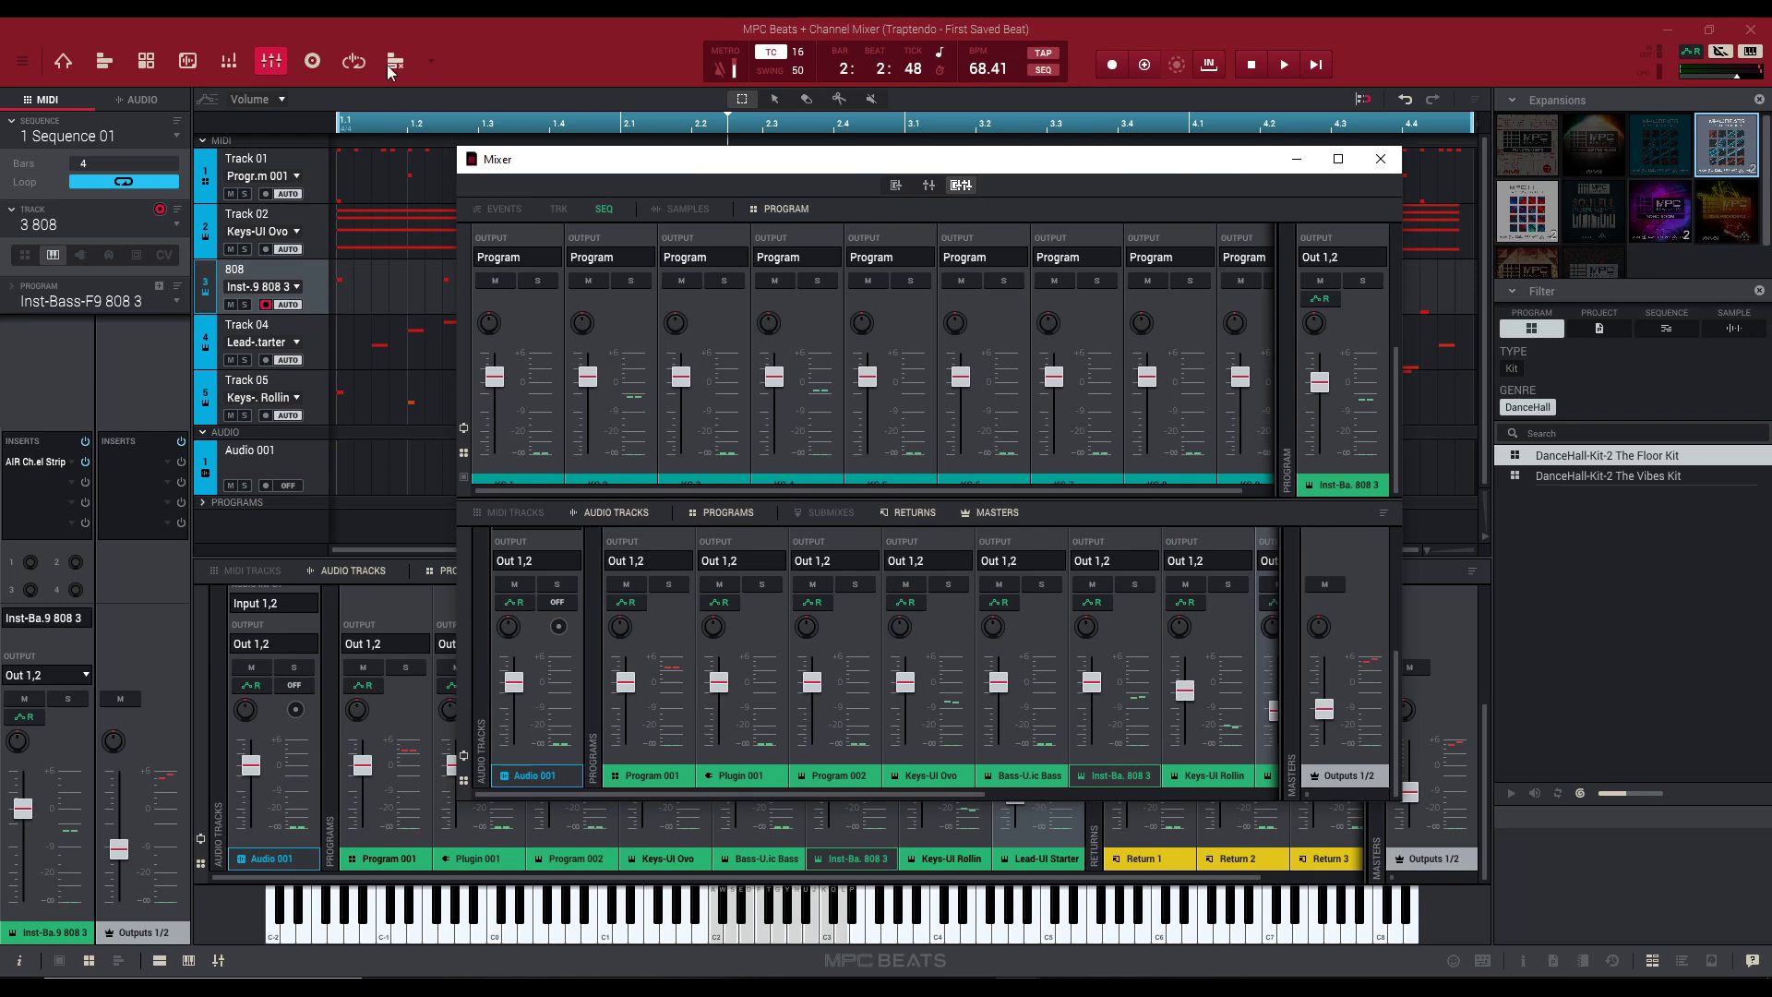
Return to Main Mode and reopen the Mixer floating over the grid.
left_click(63, 61)
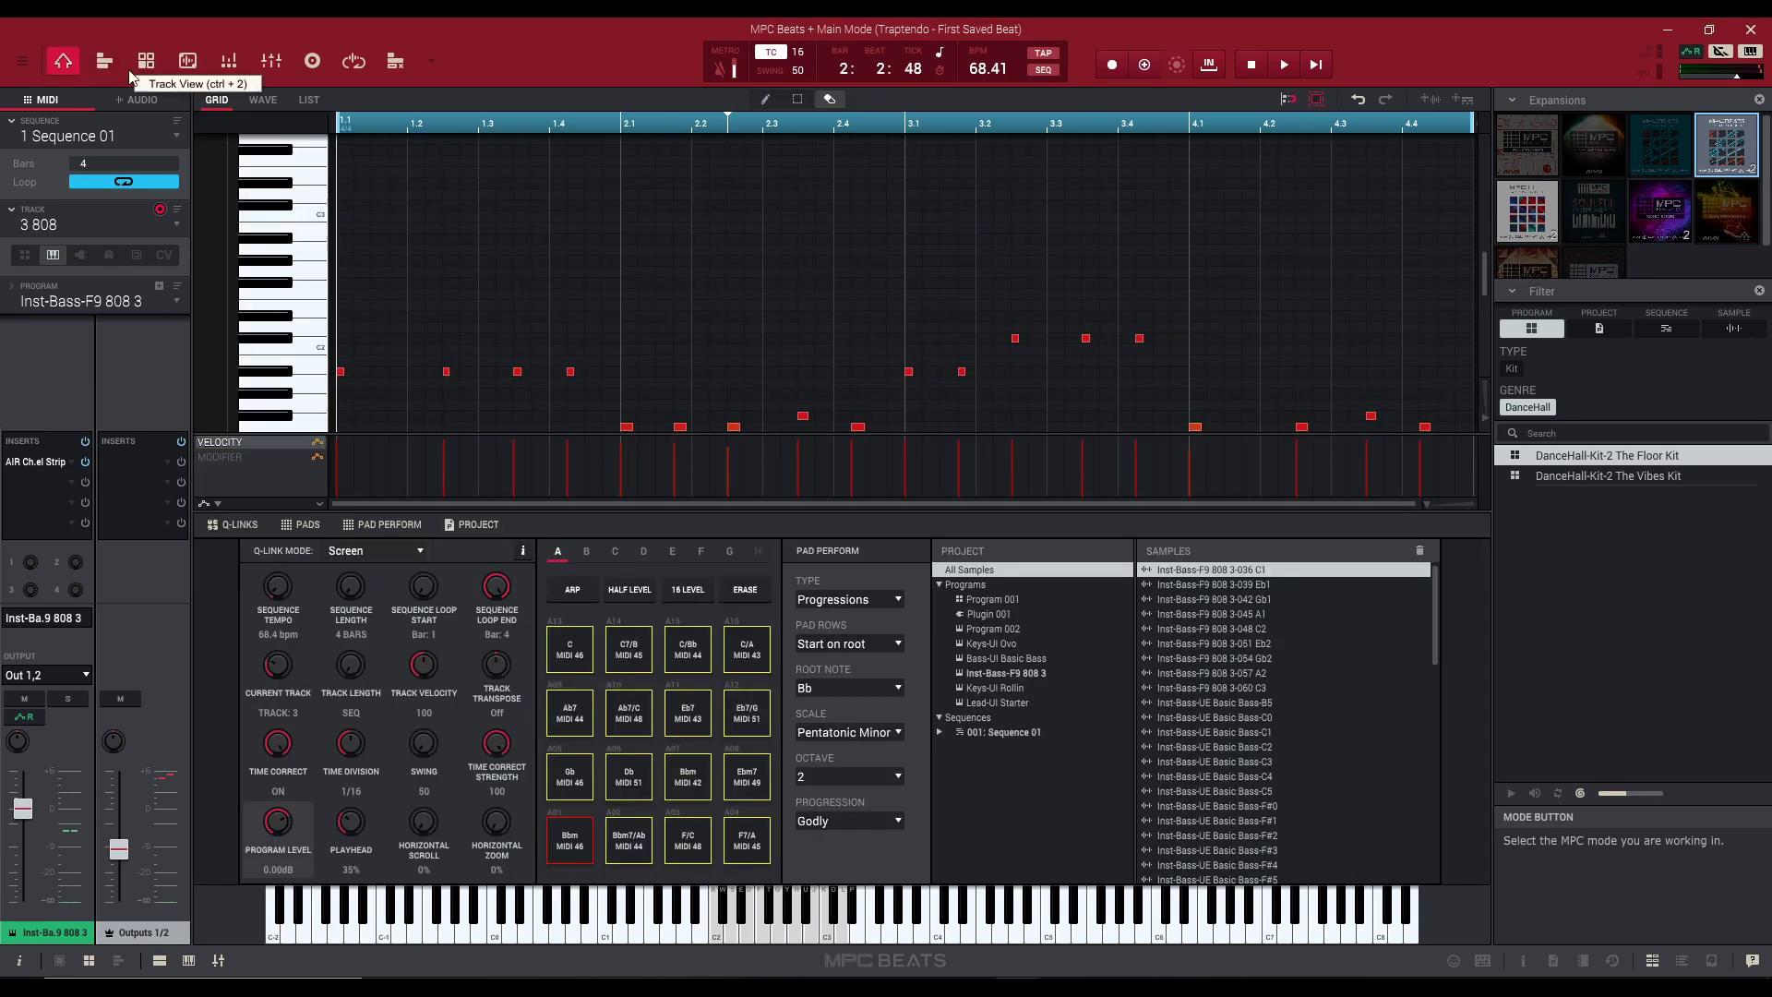
left_click(217, 961)
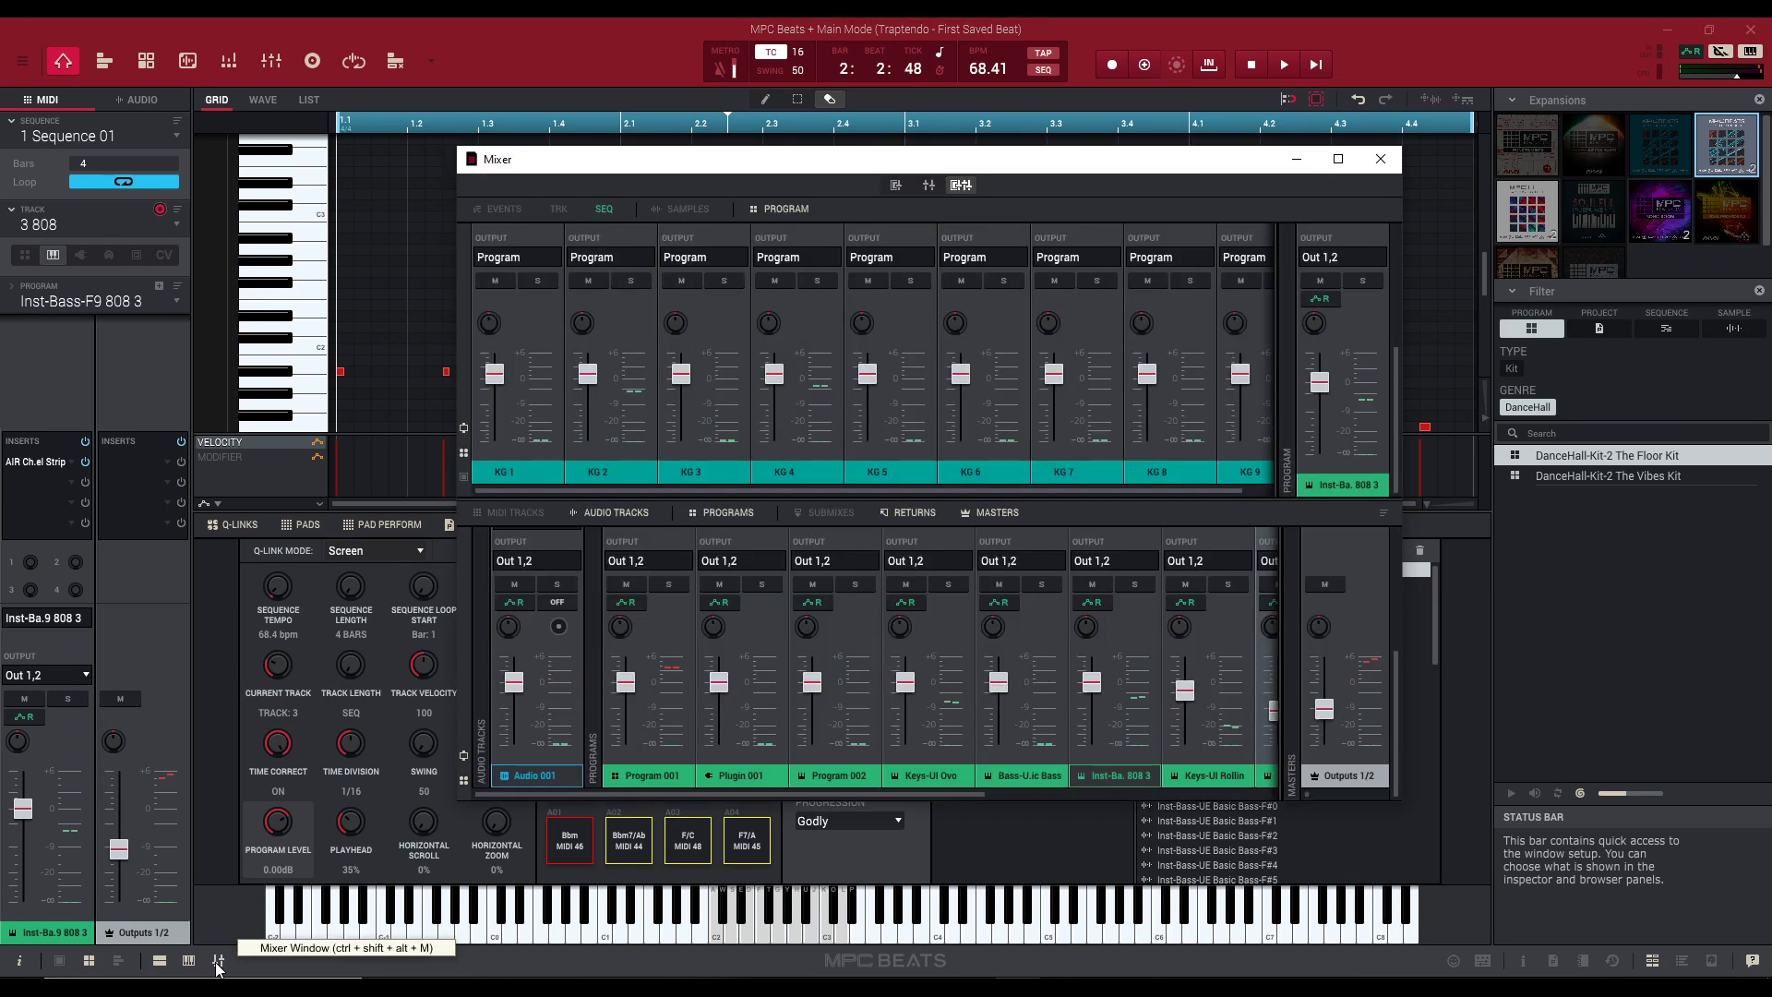
left_click(1293, 162)
mouse_move(1018, 992)
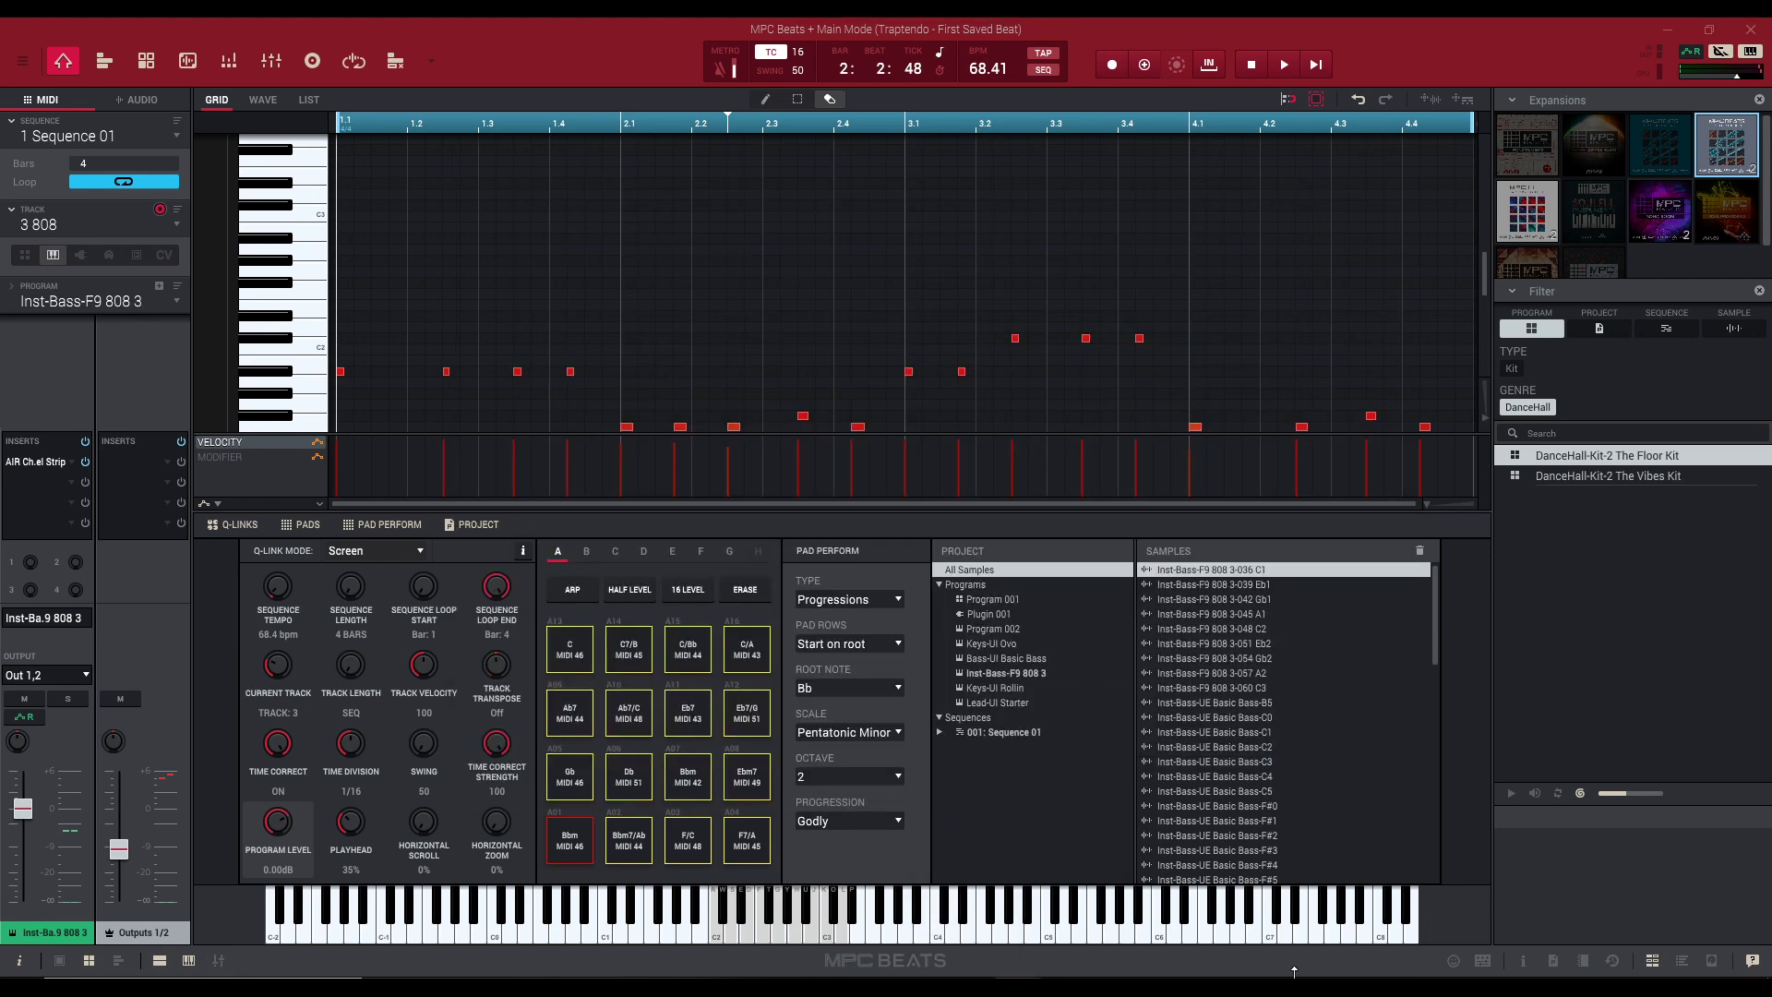
left_click(218, 961)
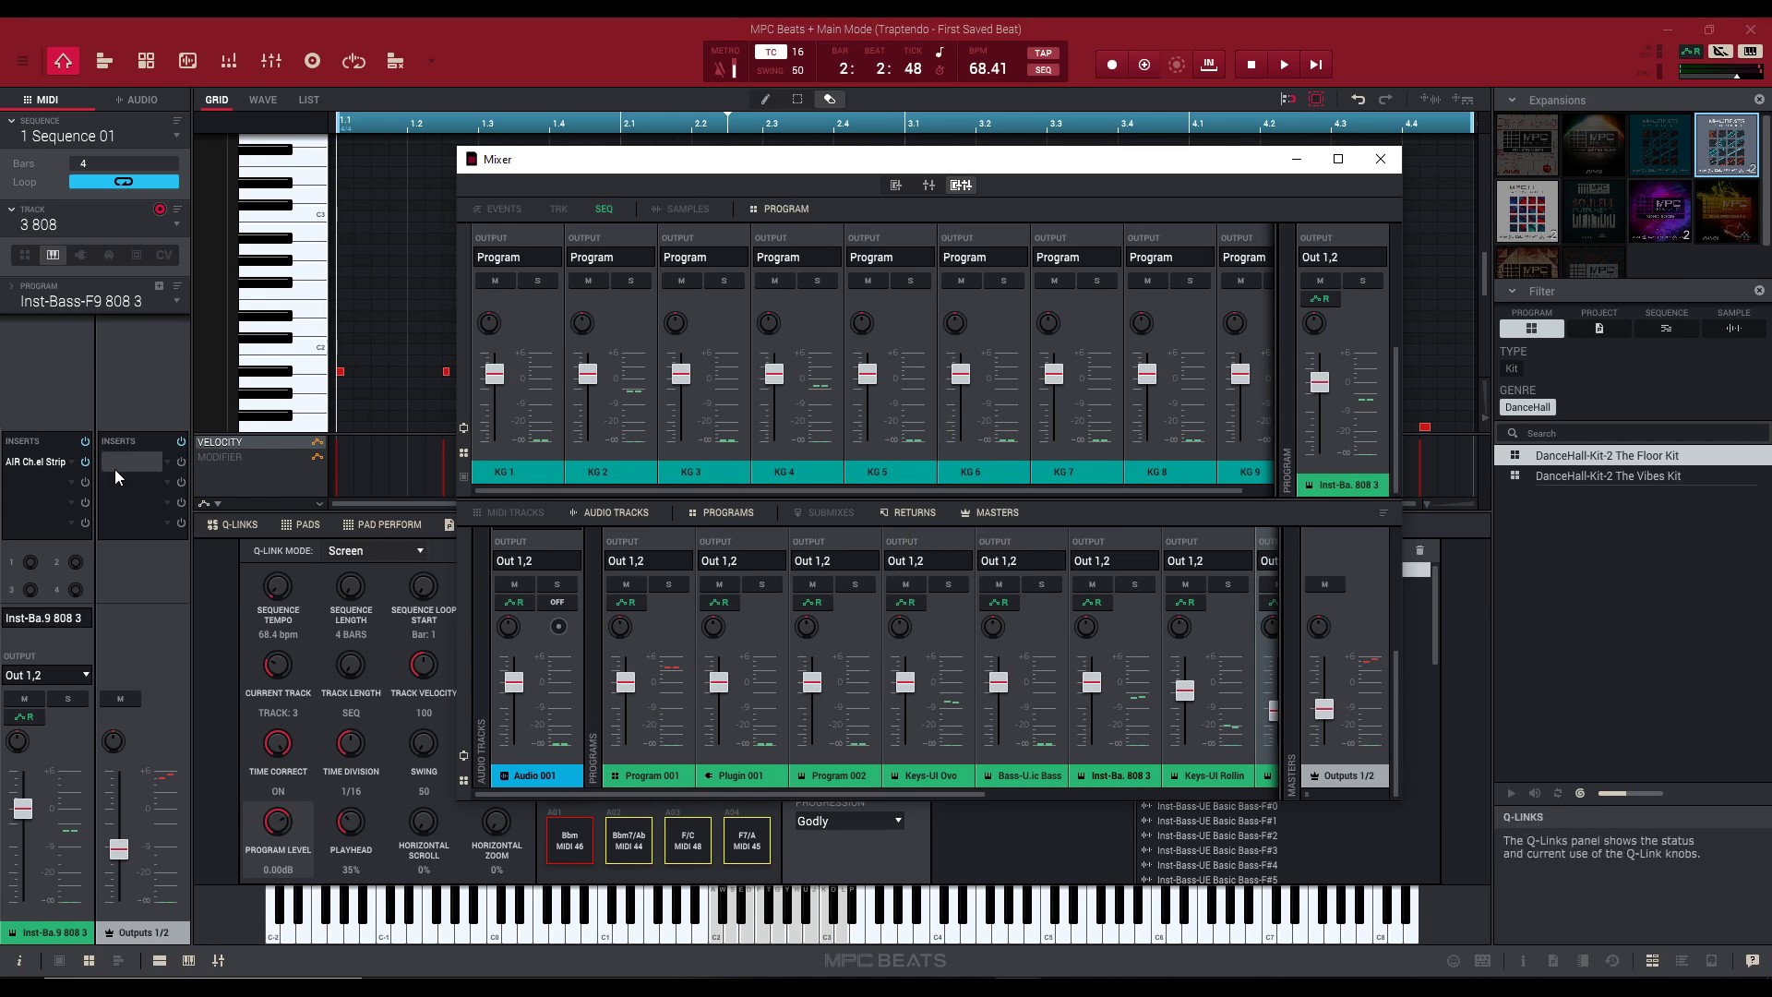
Switch to Track 01, the drum track, and start playback.
left_click(174, 225)
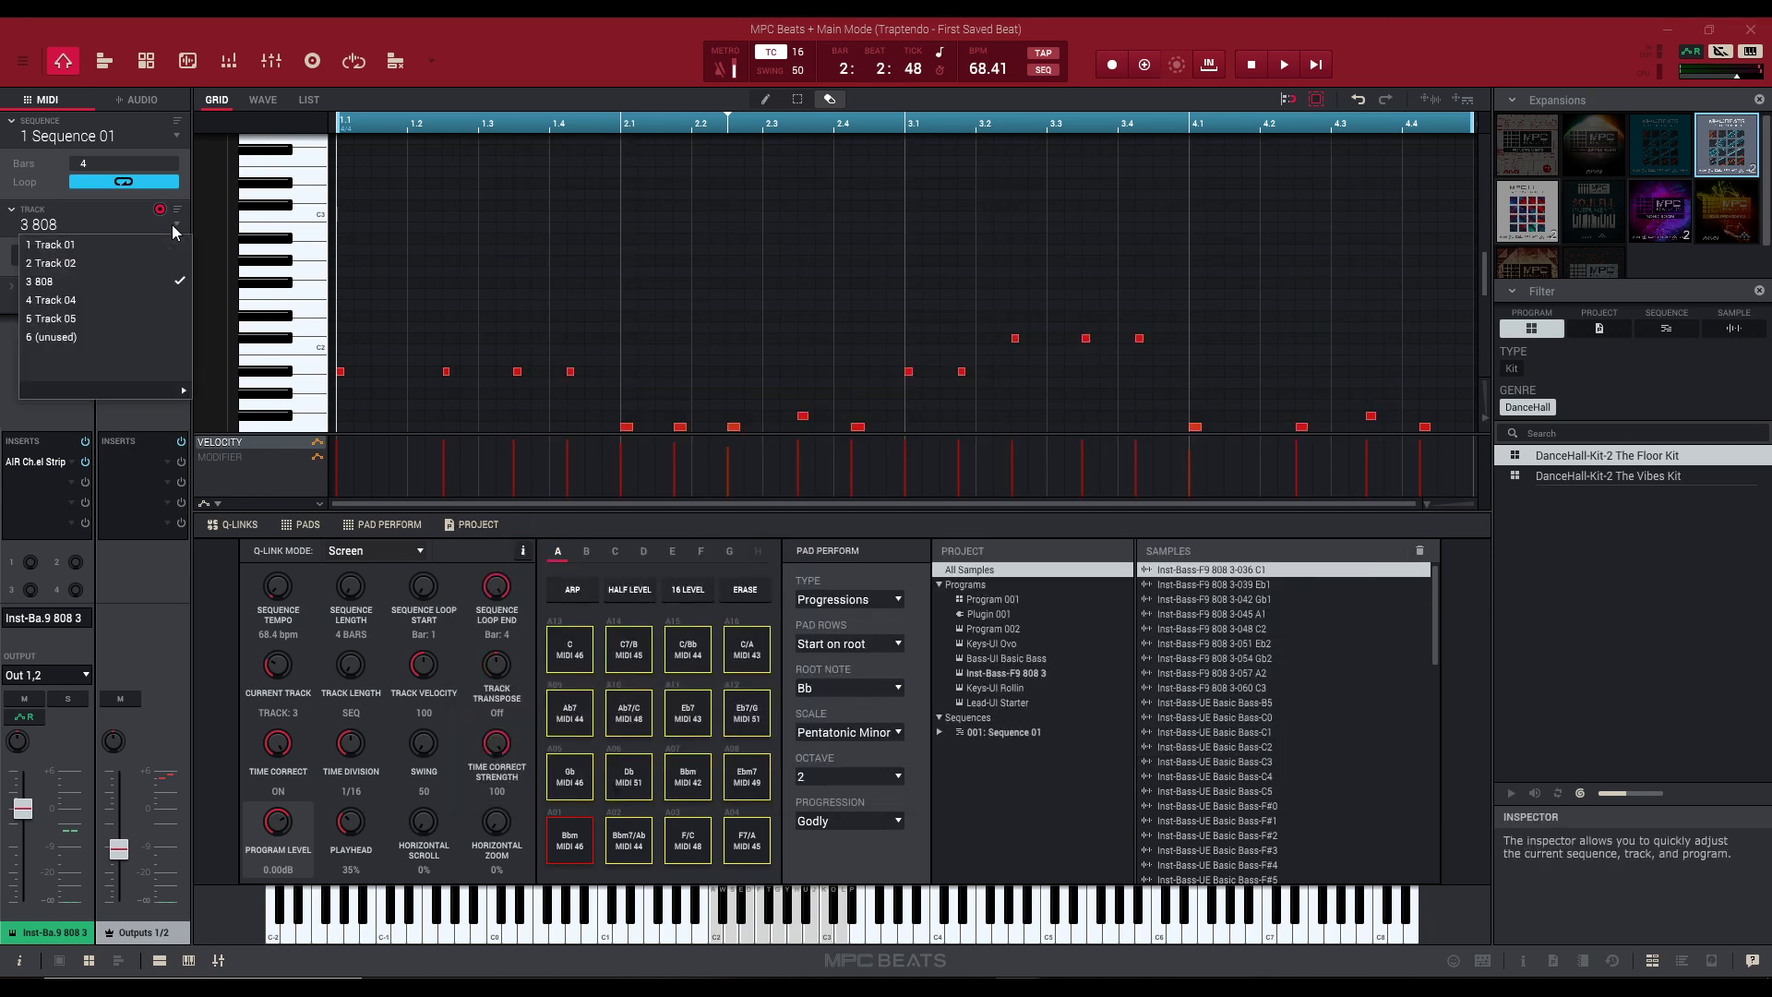
left_click(131, 247)
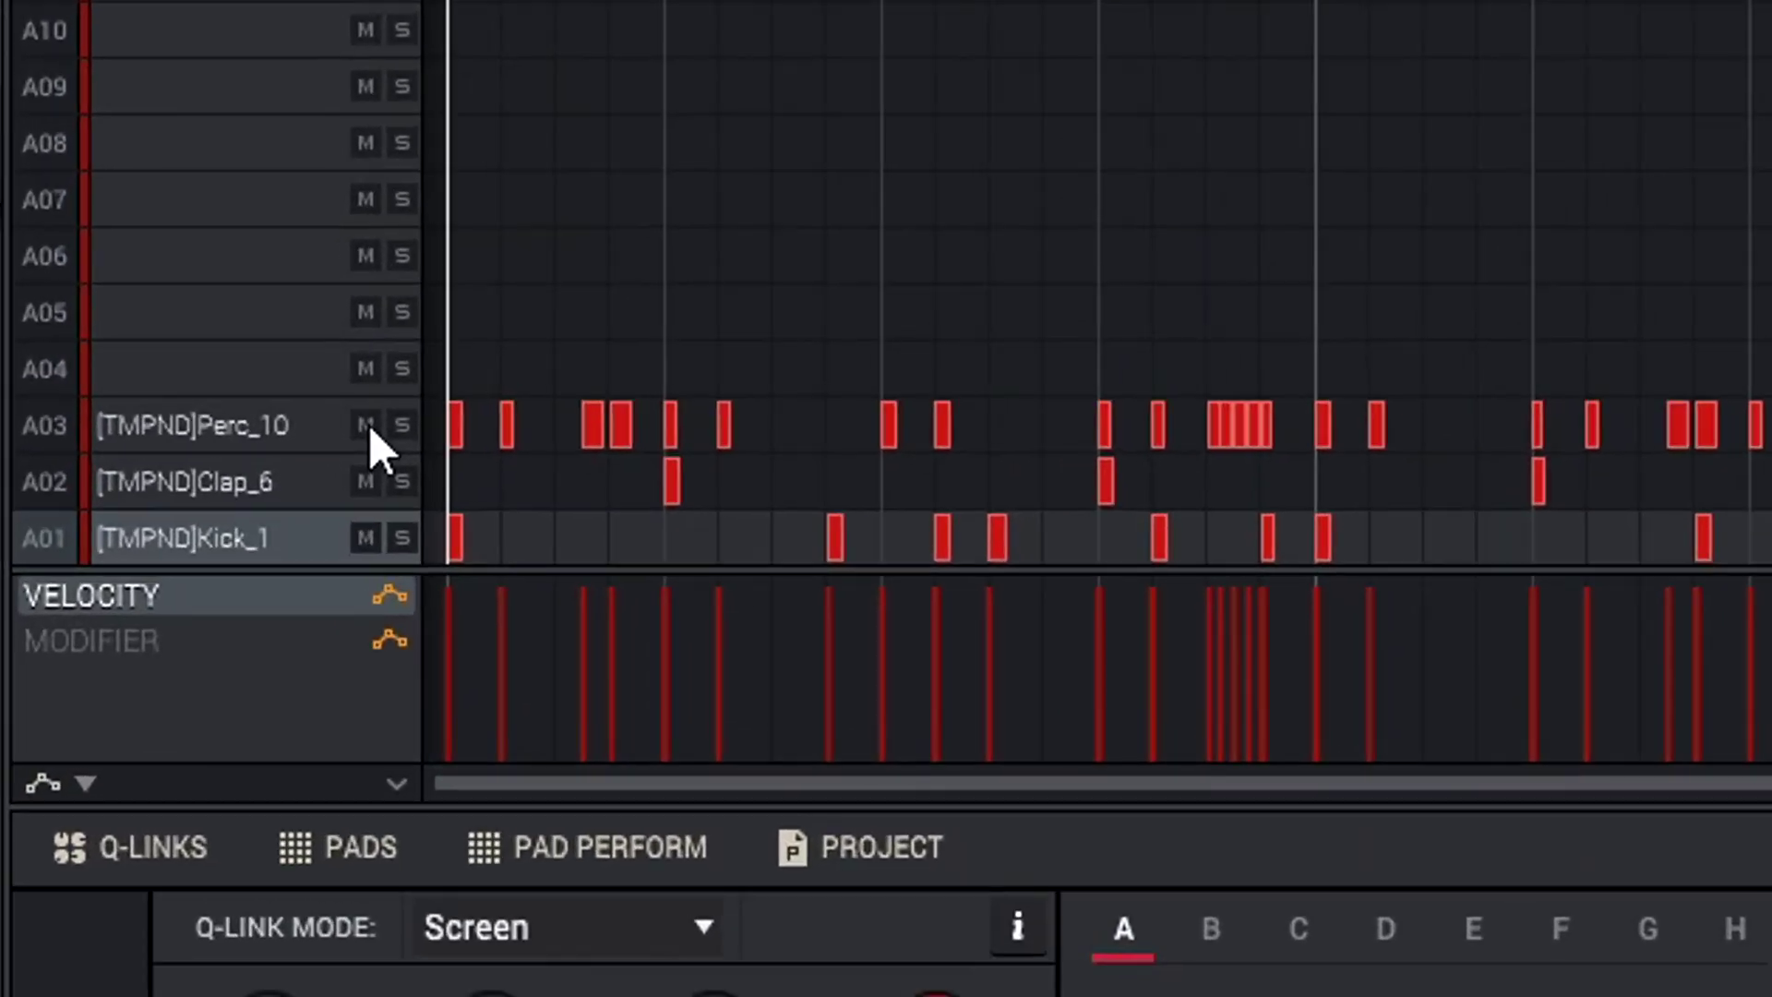
key("space")
Mute and unmute the Perc_10 and Kick_1 rows, then restart playback.
left_click(367, 425)
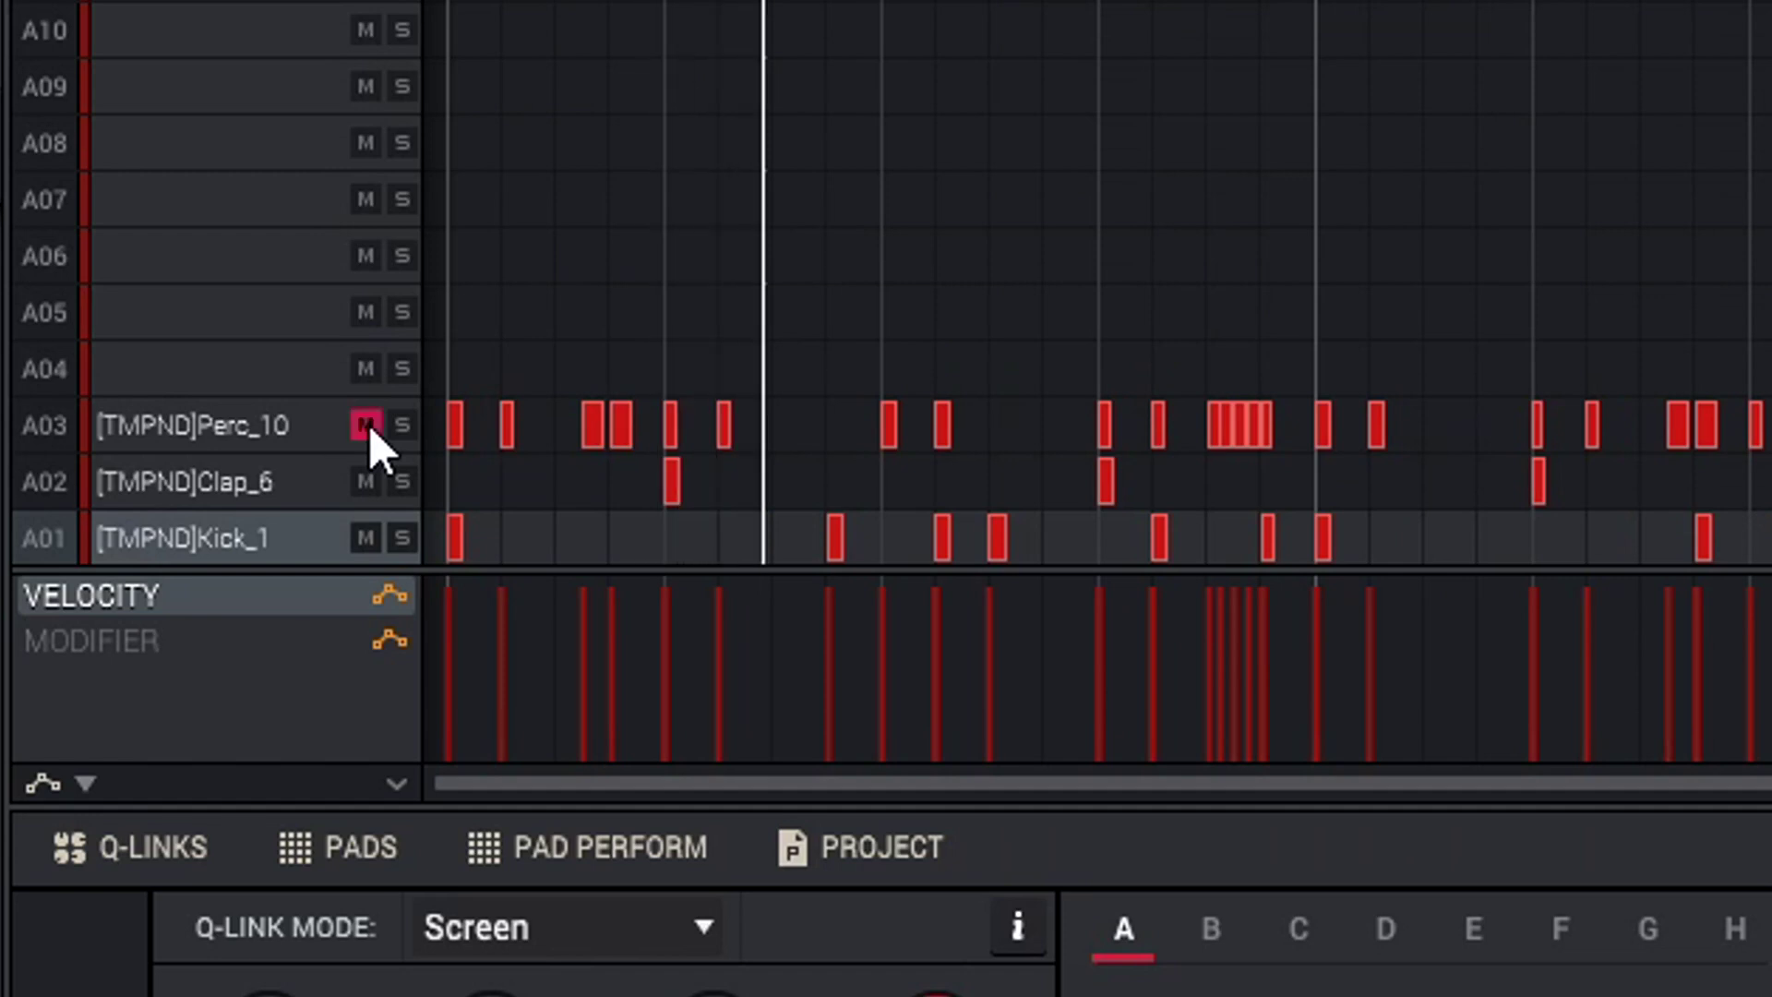
left_click(365, 538)
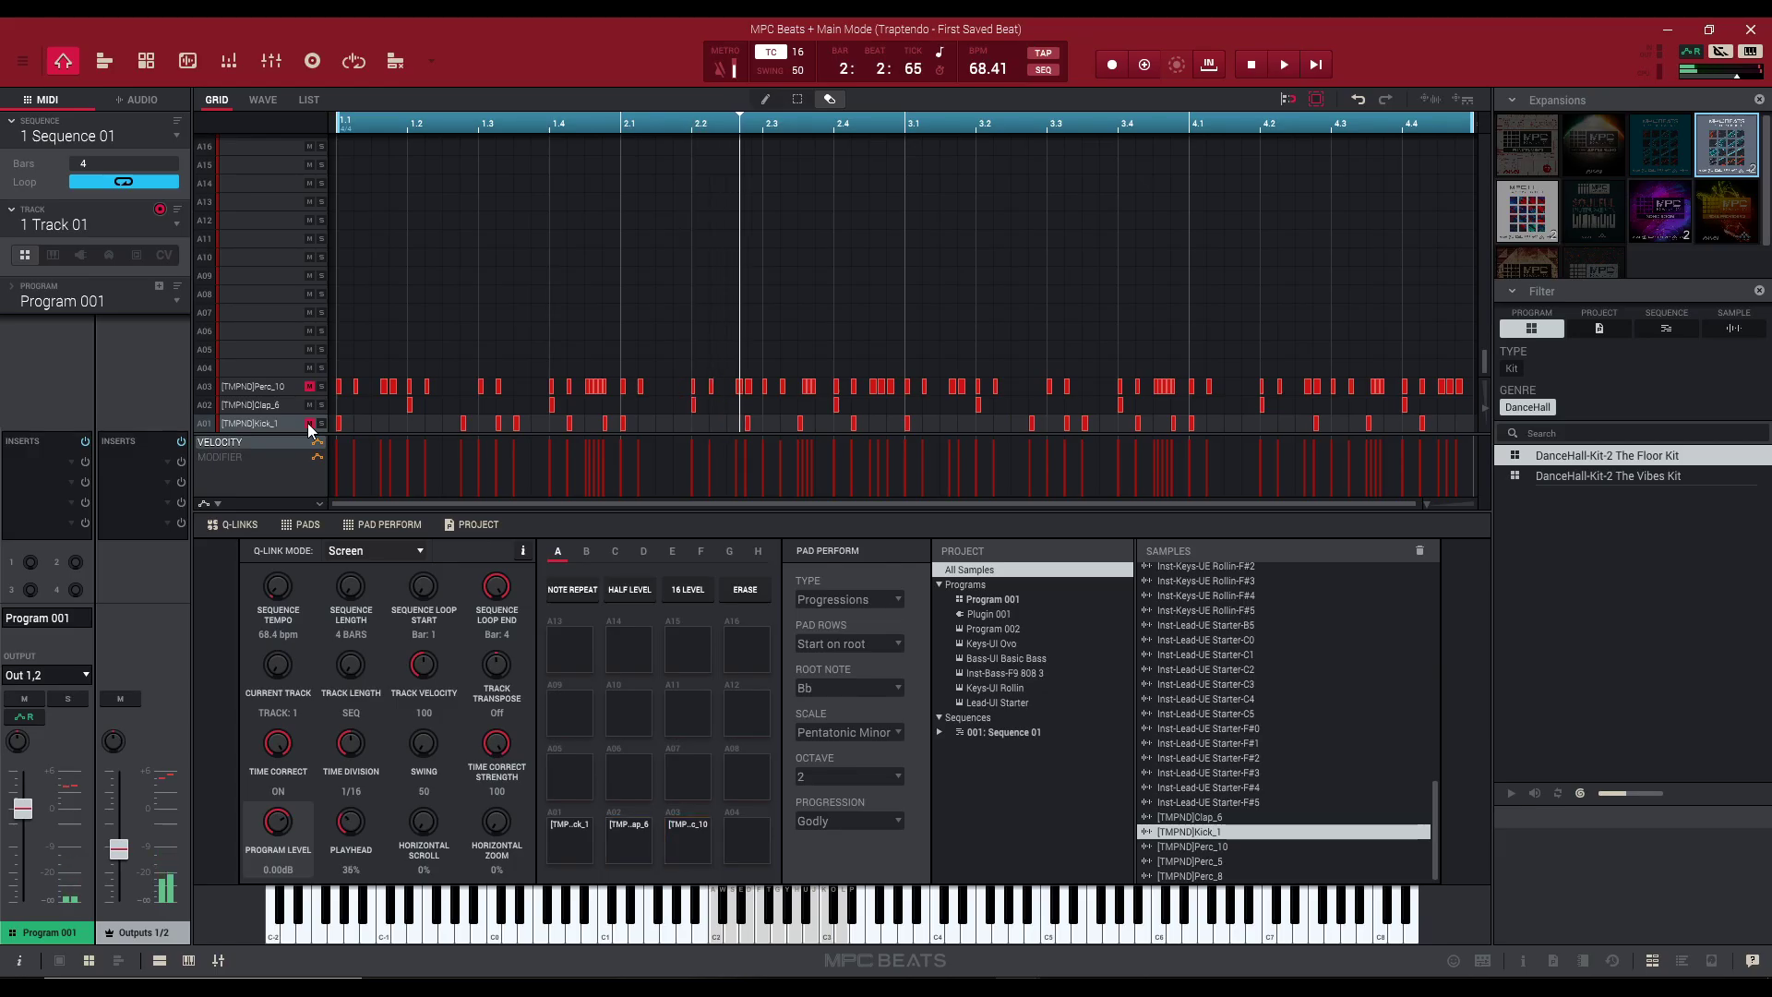
left_click(308, 423)
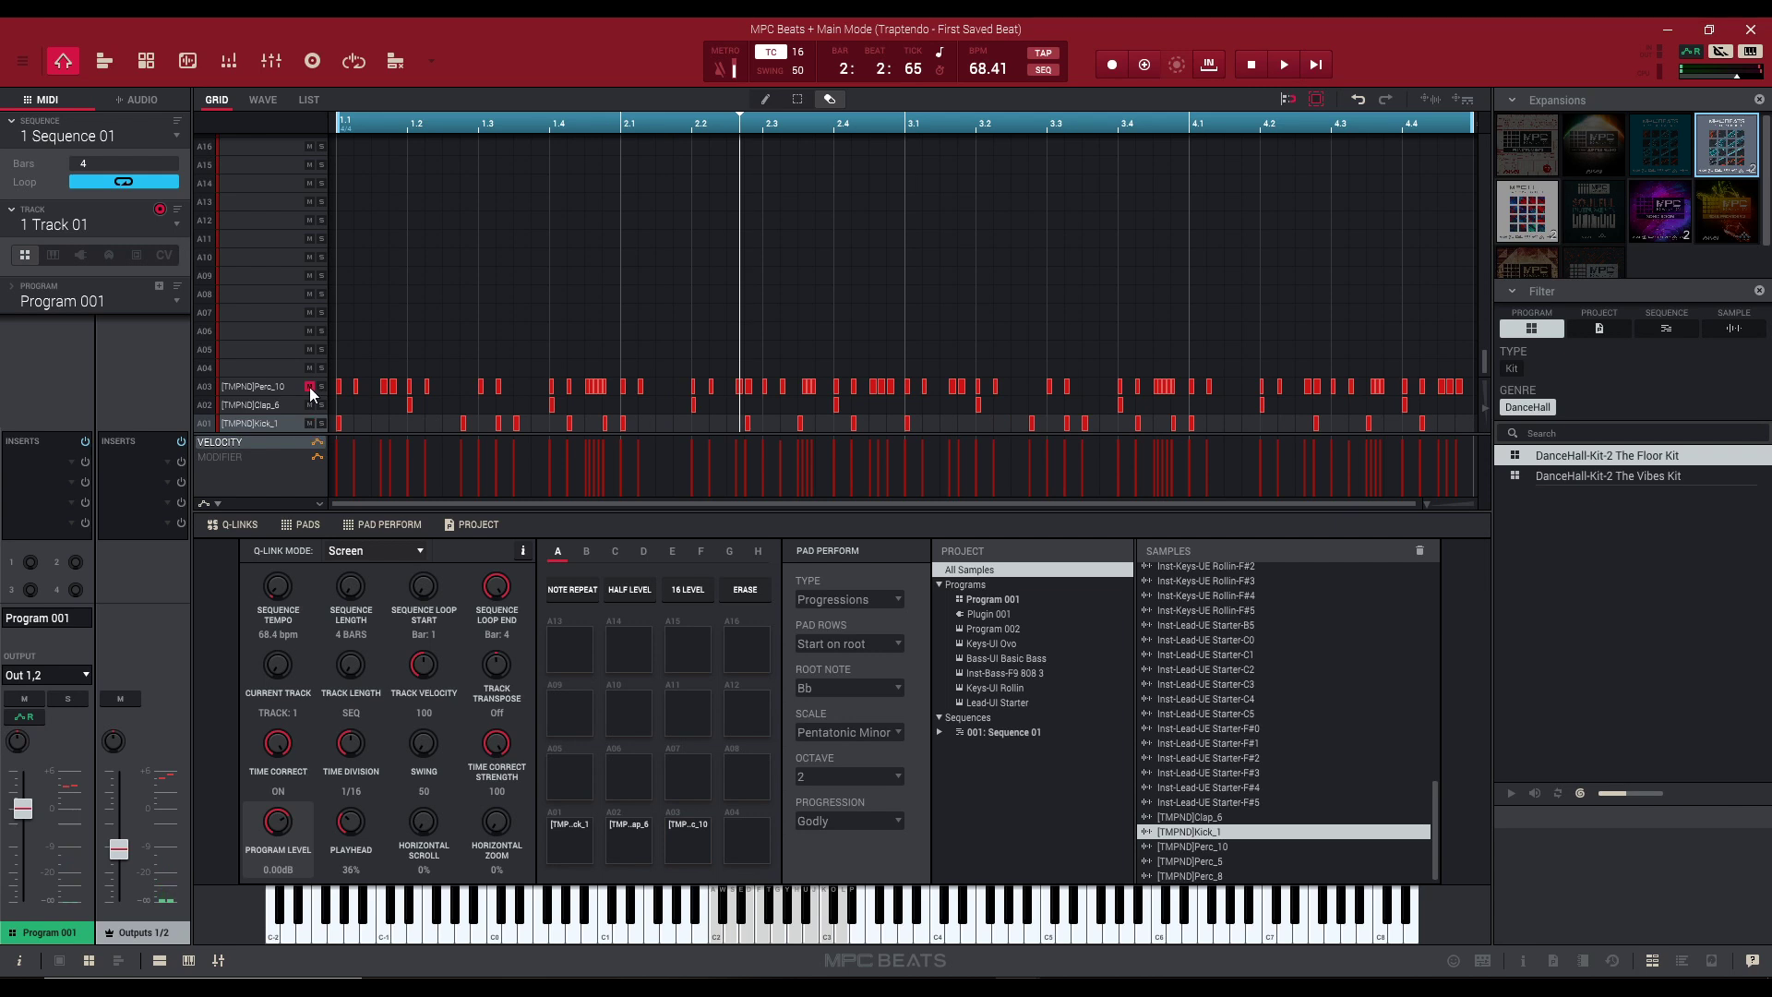
left_click(309, 386)
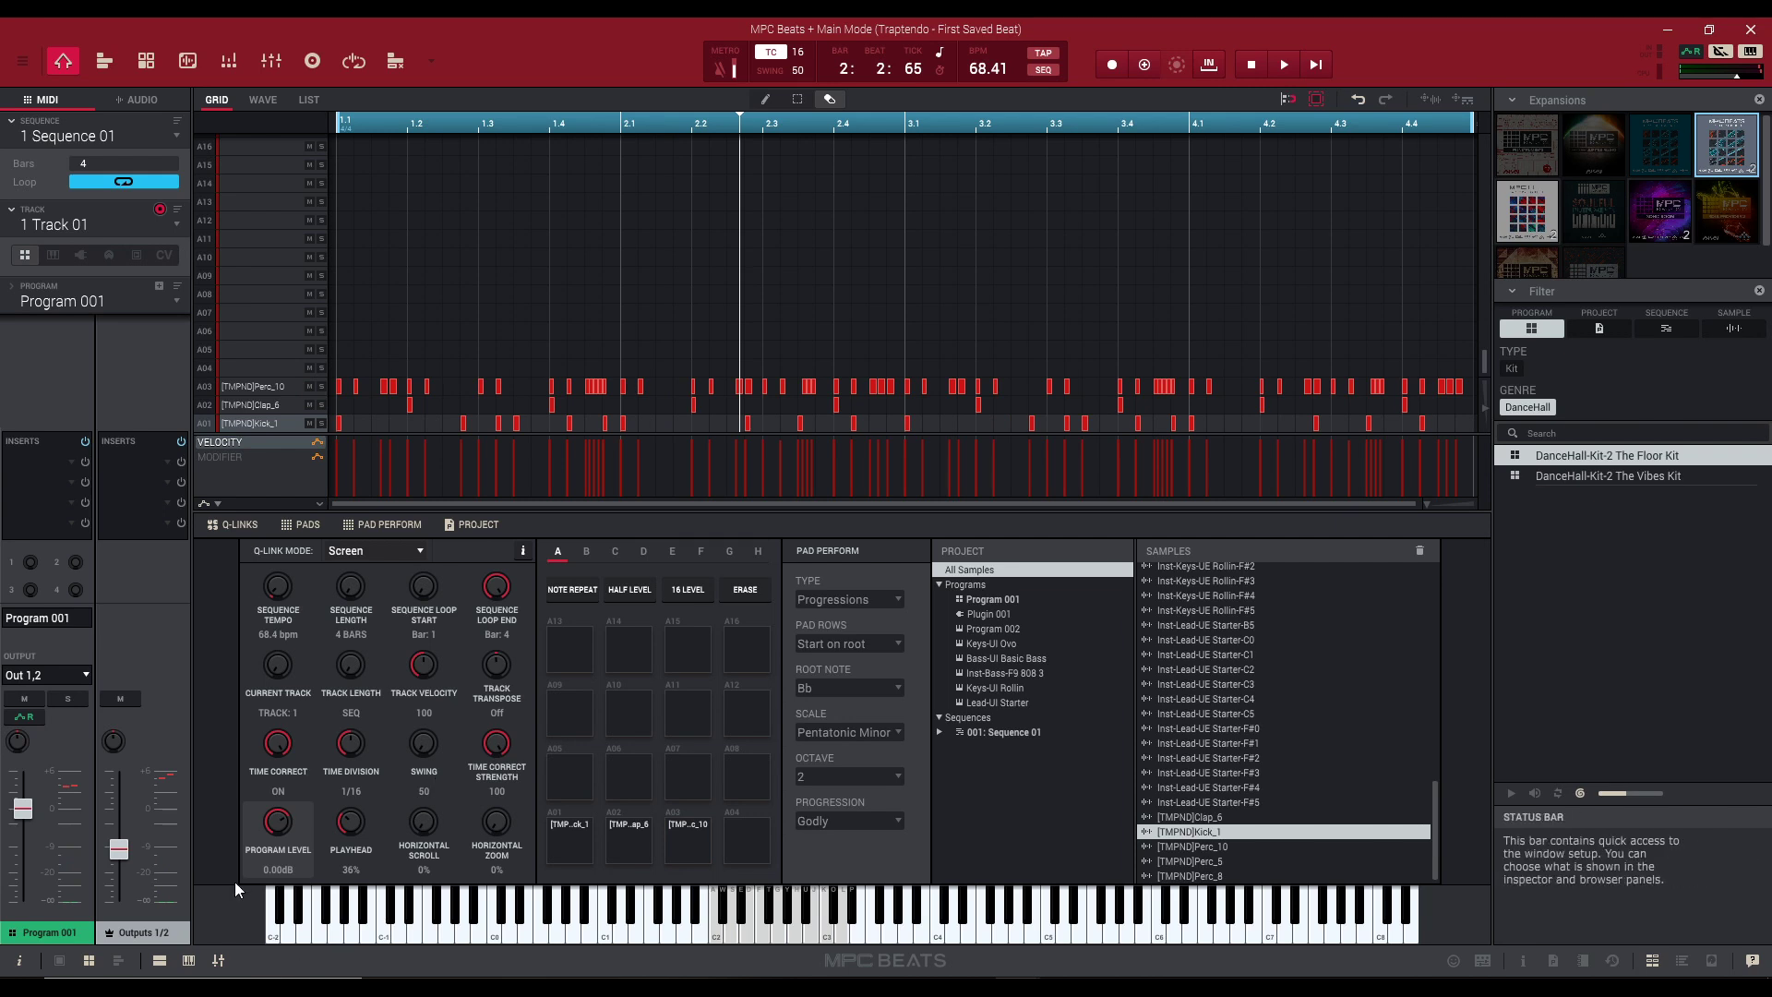
key("space")
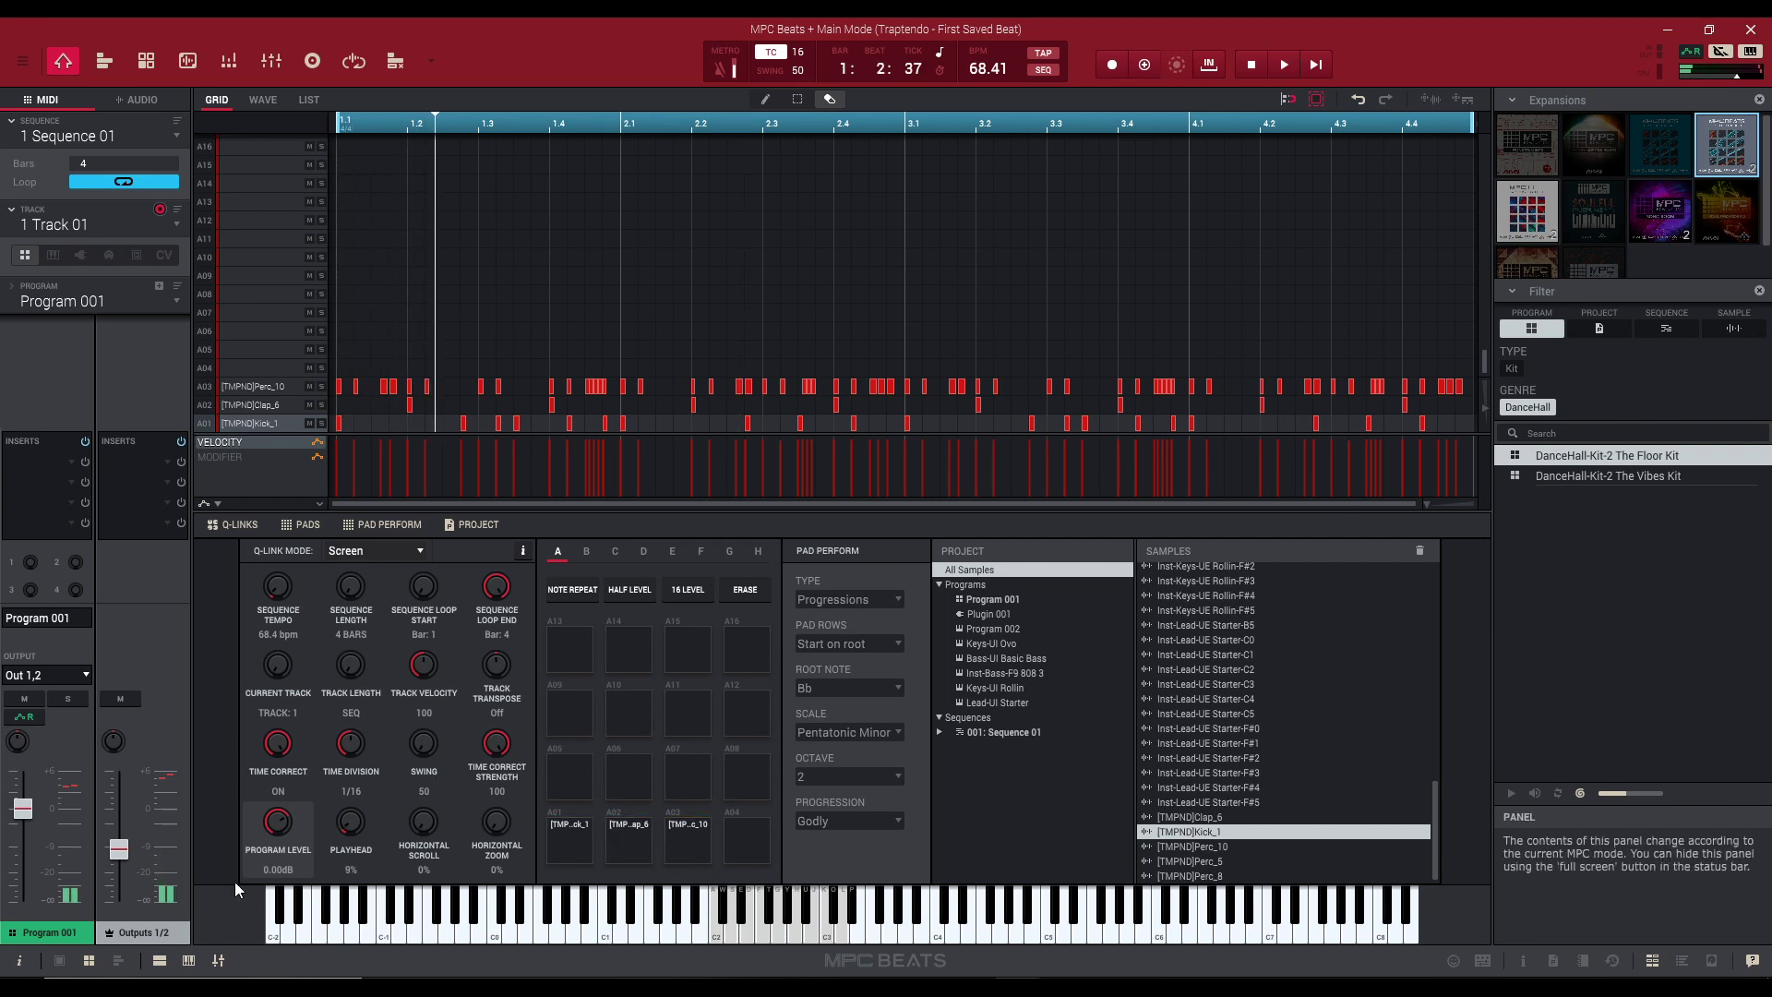
Rename Track 01 to 'drums'.
left_click(221, 962)
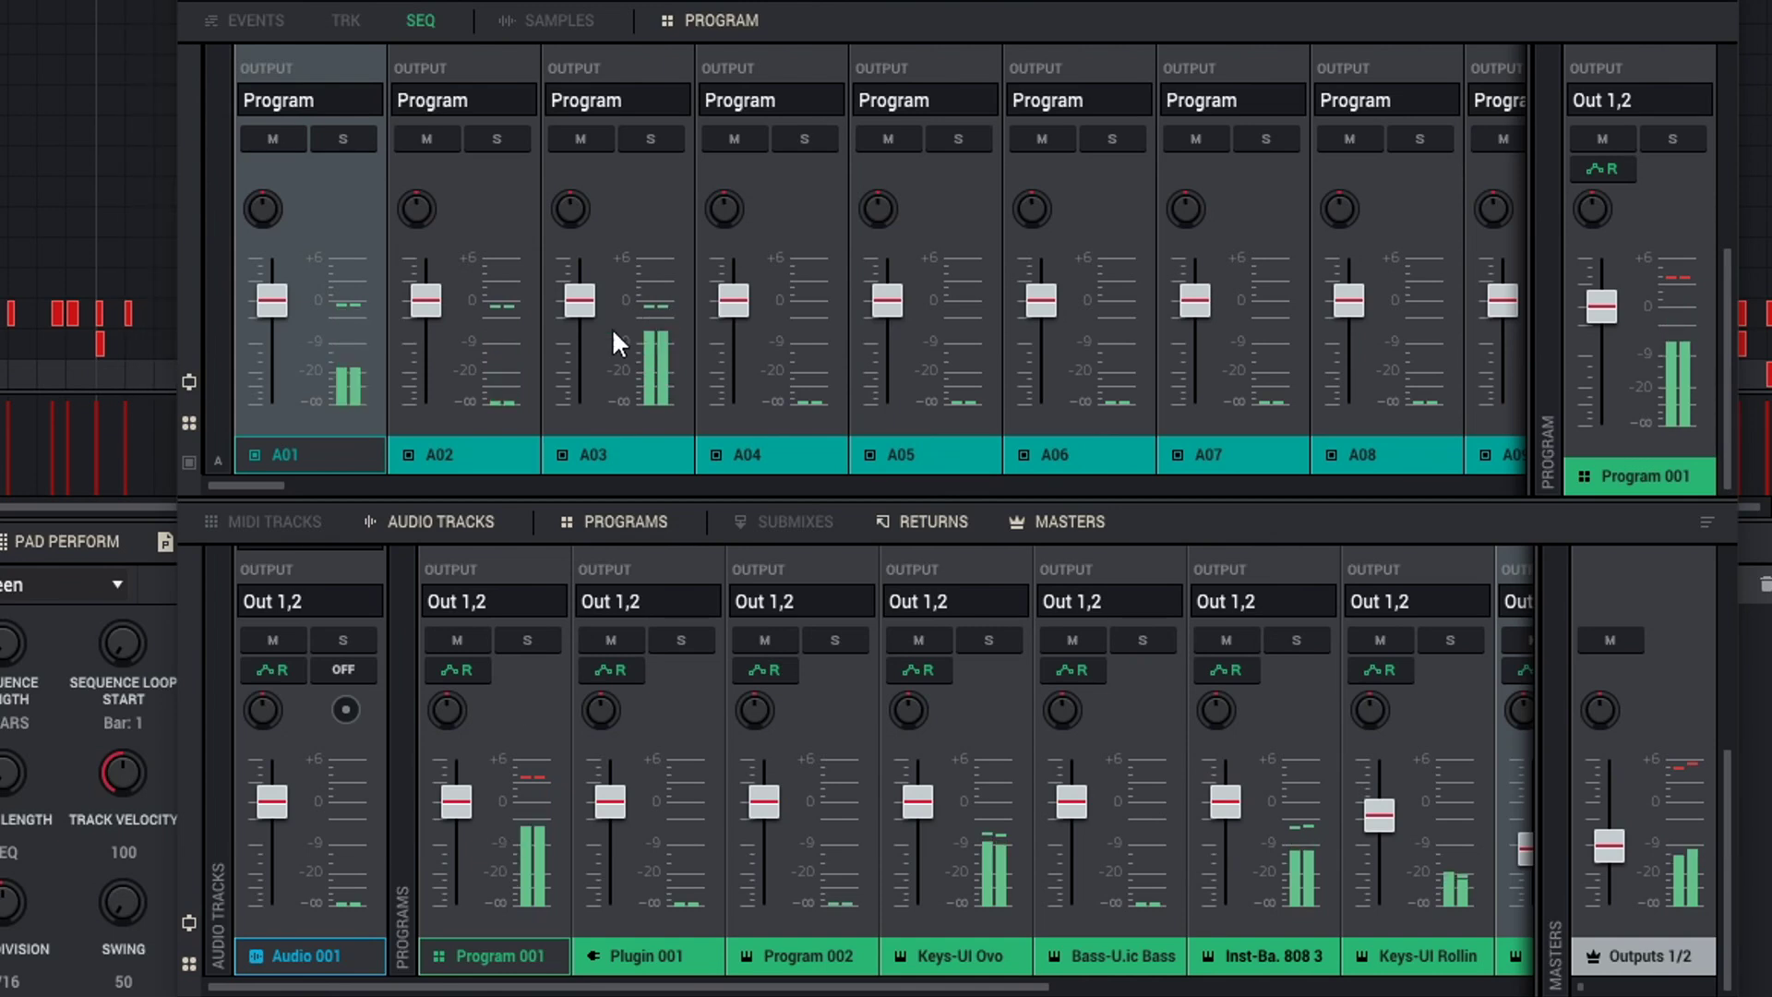
mouse_move(303, 331)
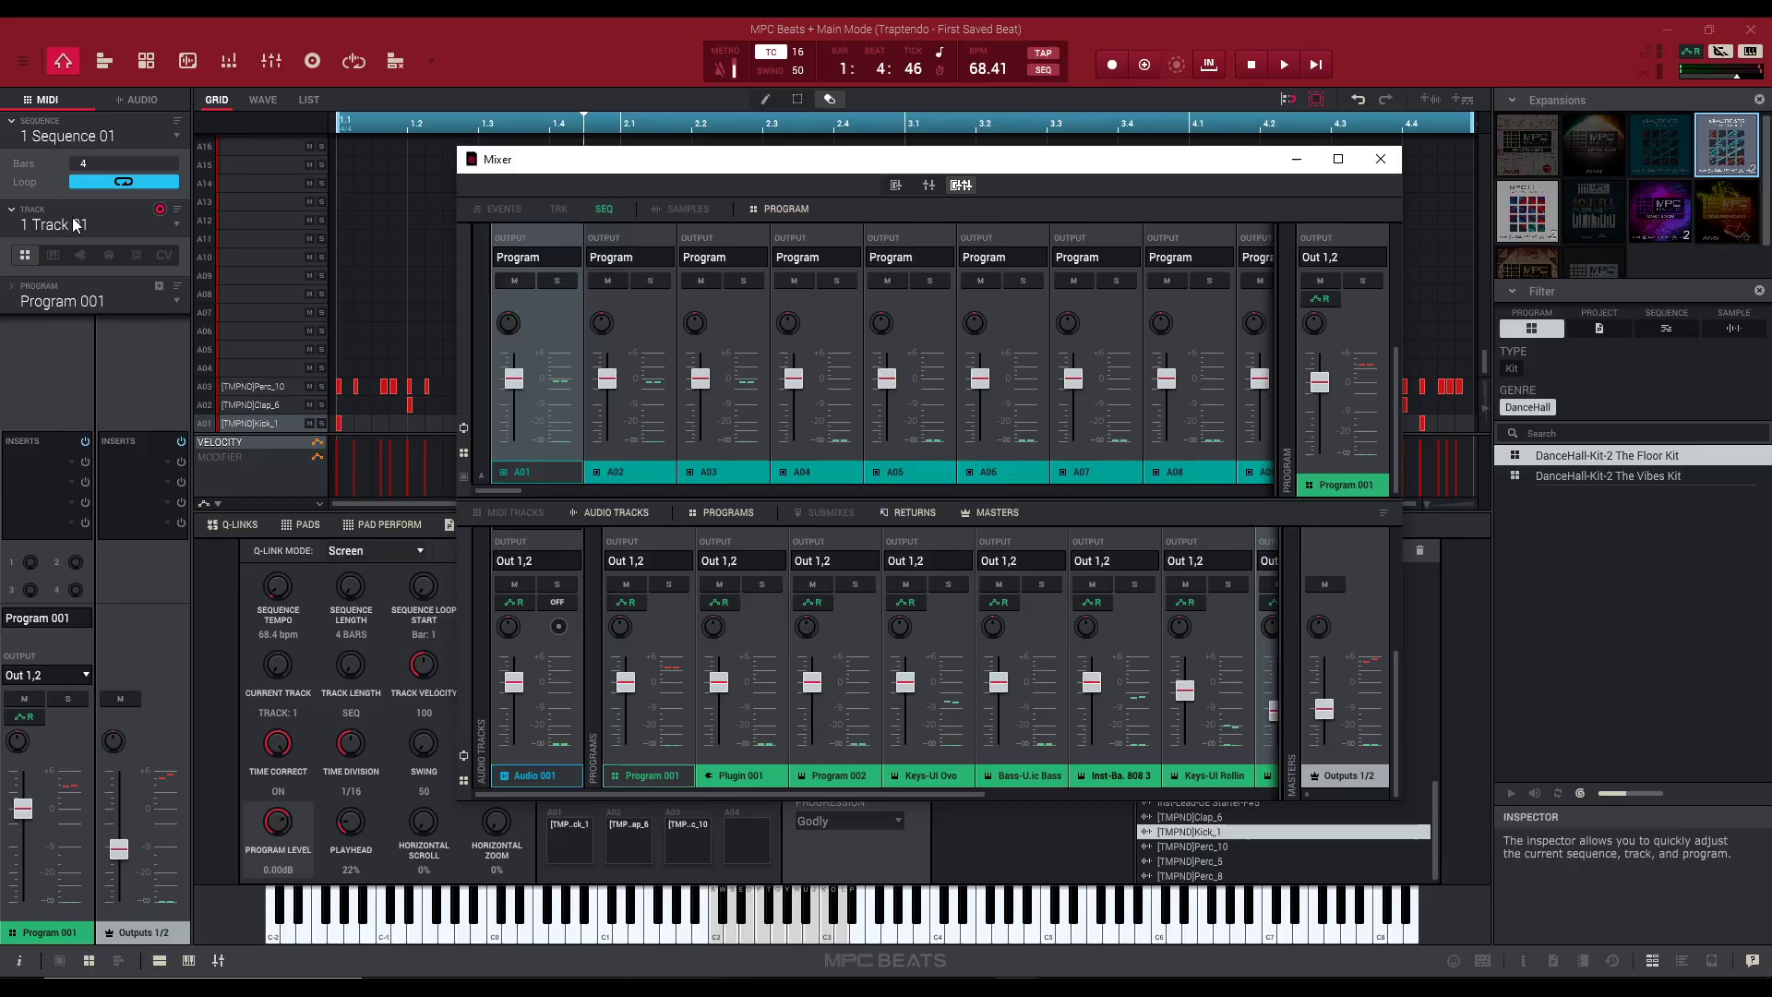
left_click(76, 224)
double_click(77, 224)
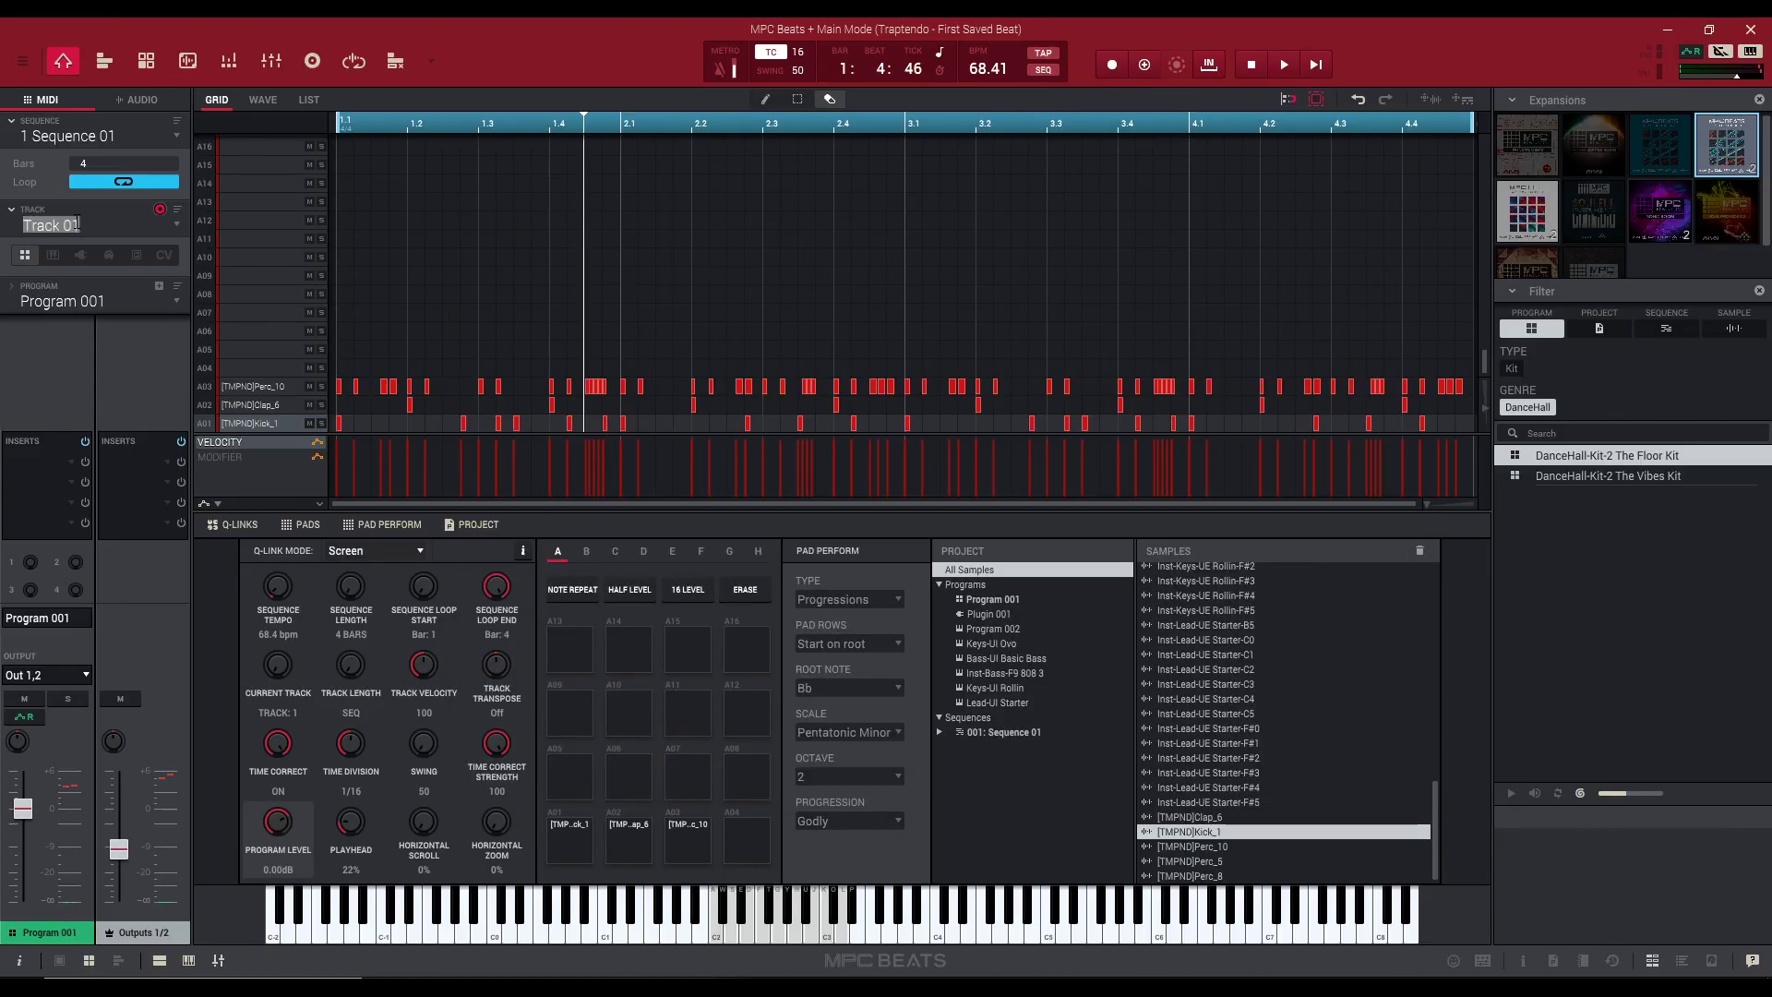
type("drums")
key("Return")
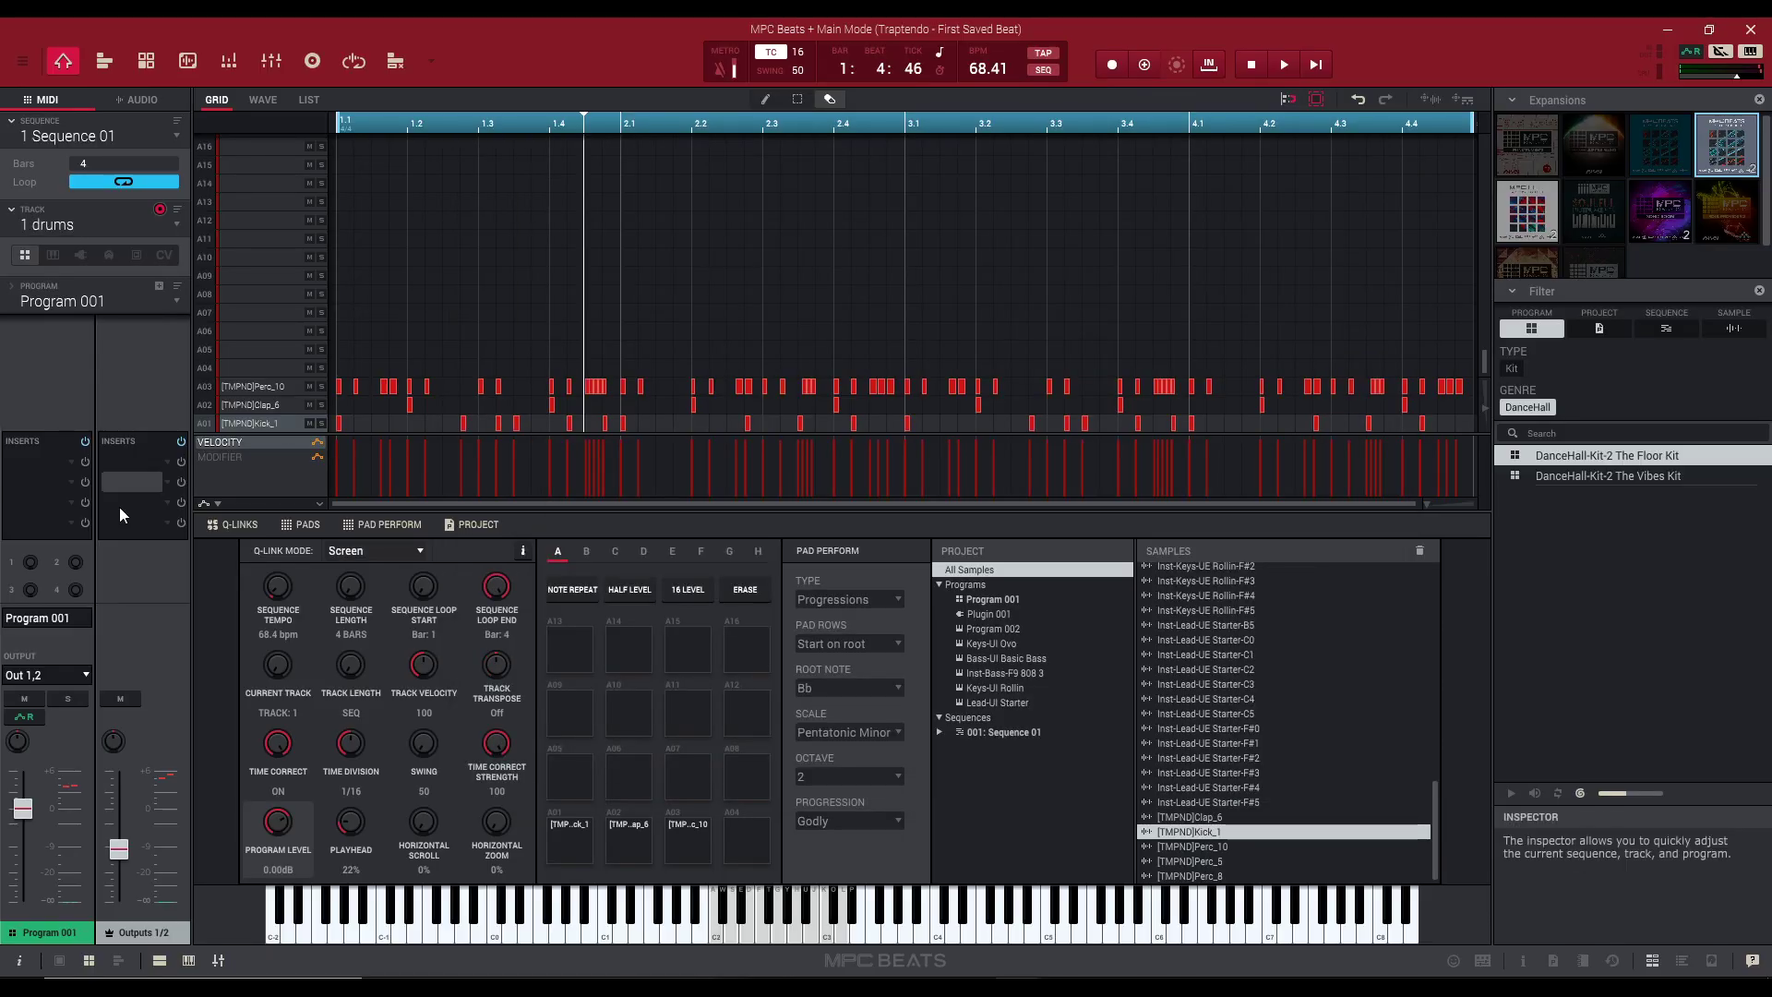
Rename the Program 001 mixer strip to 'drum' and play the beat.
left_click(218, 963)
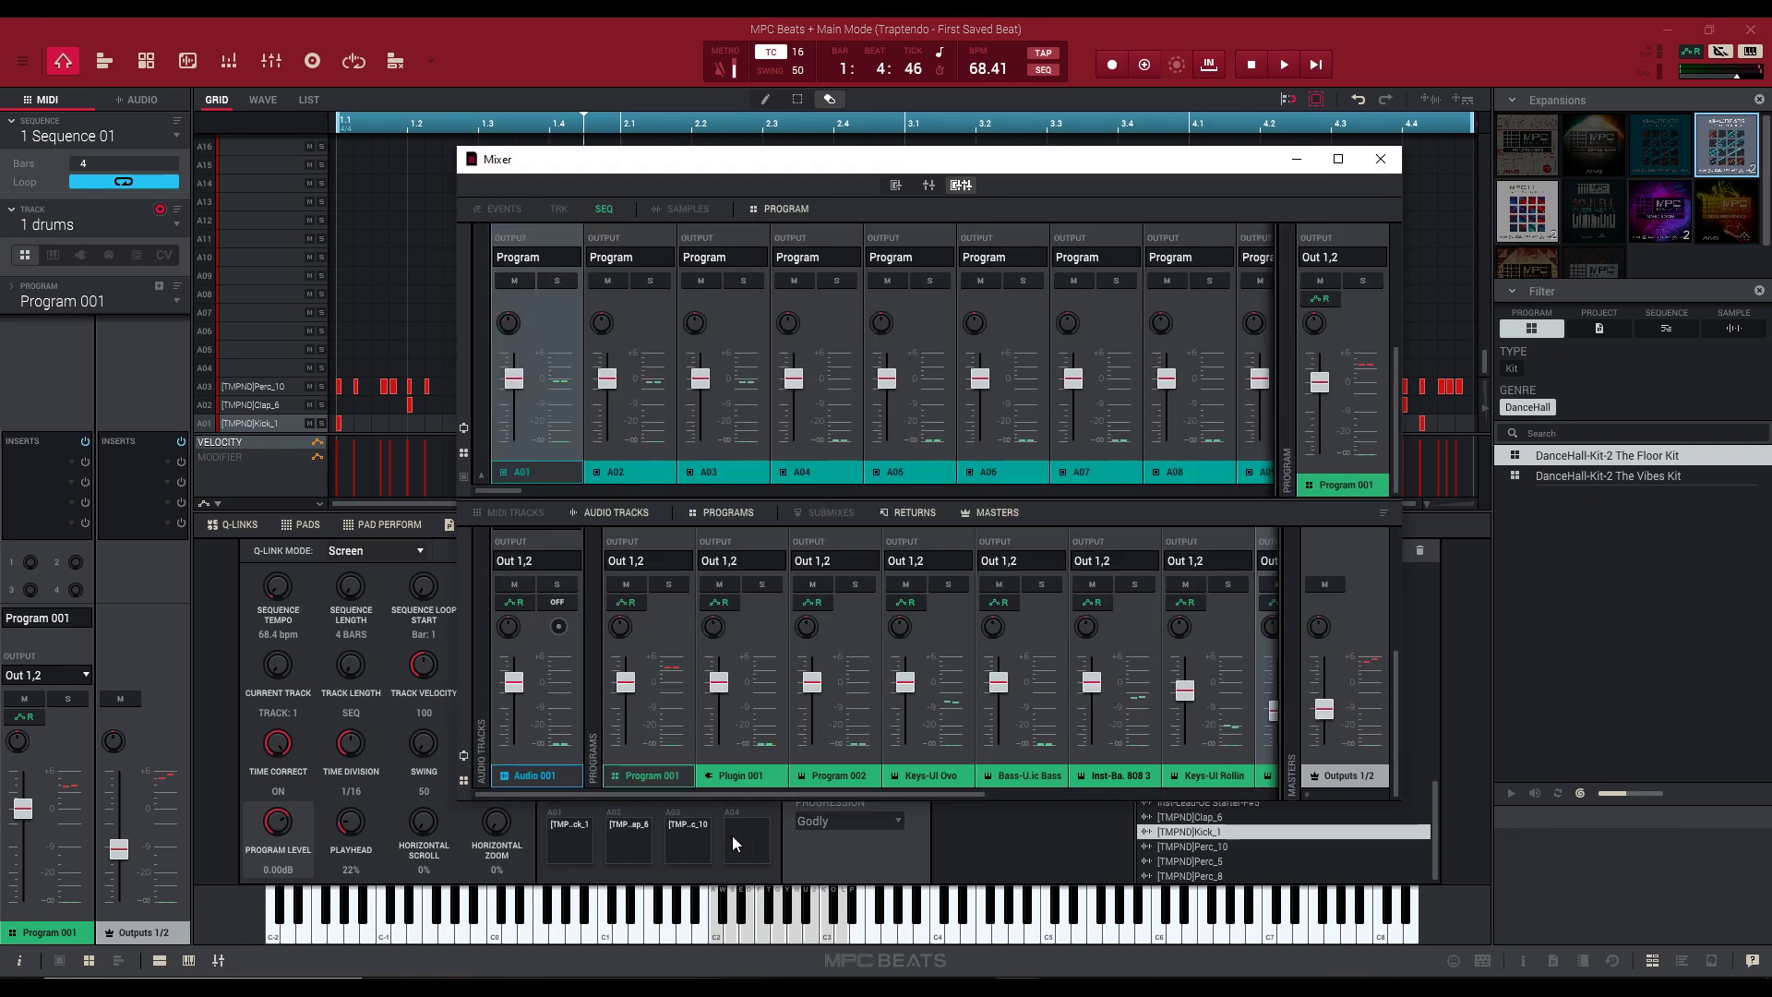
double_click(656, 773)
left_click(676, 773)
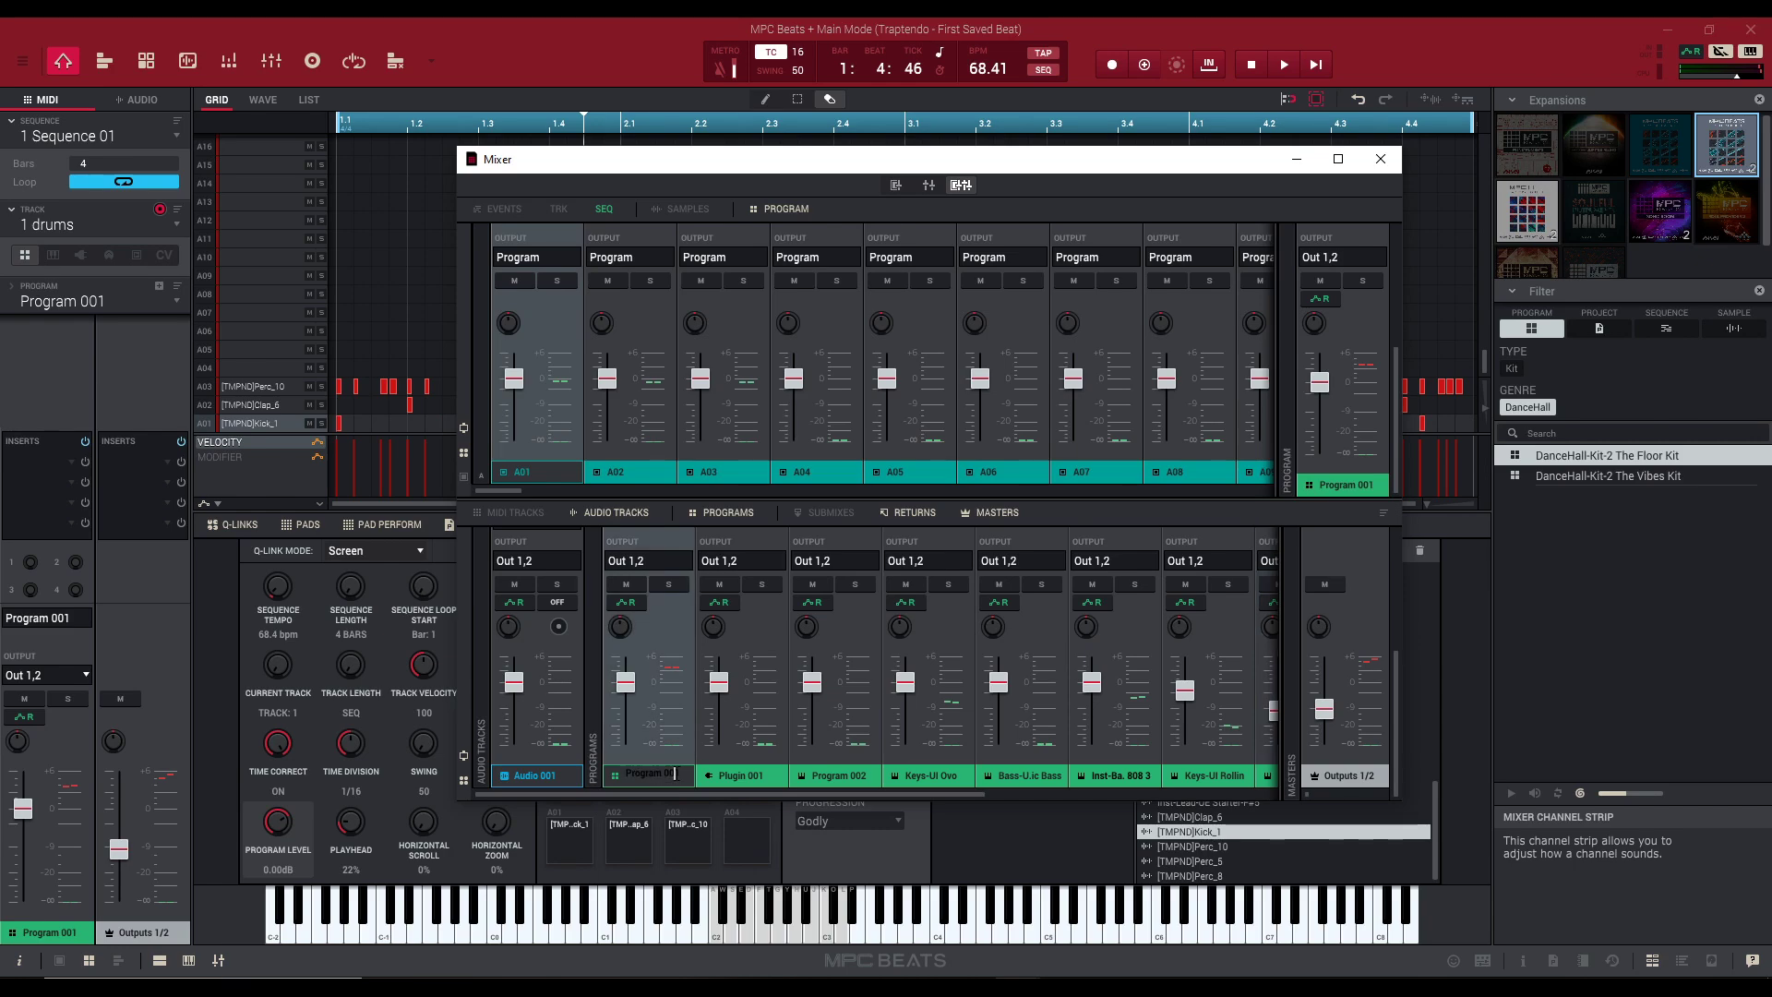
key("ctrl+a")
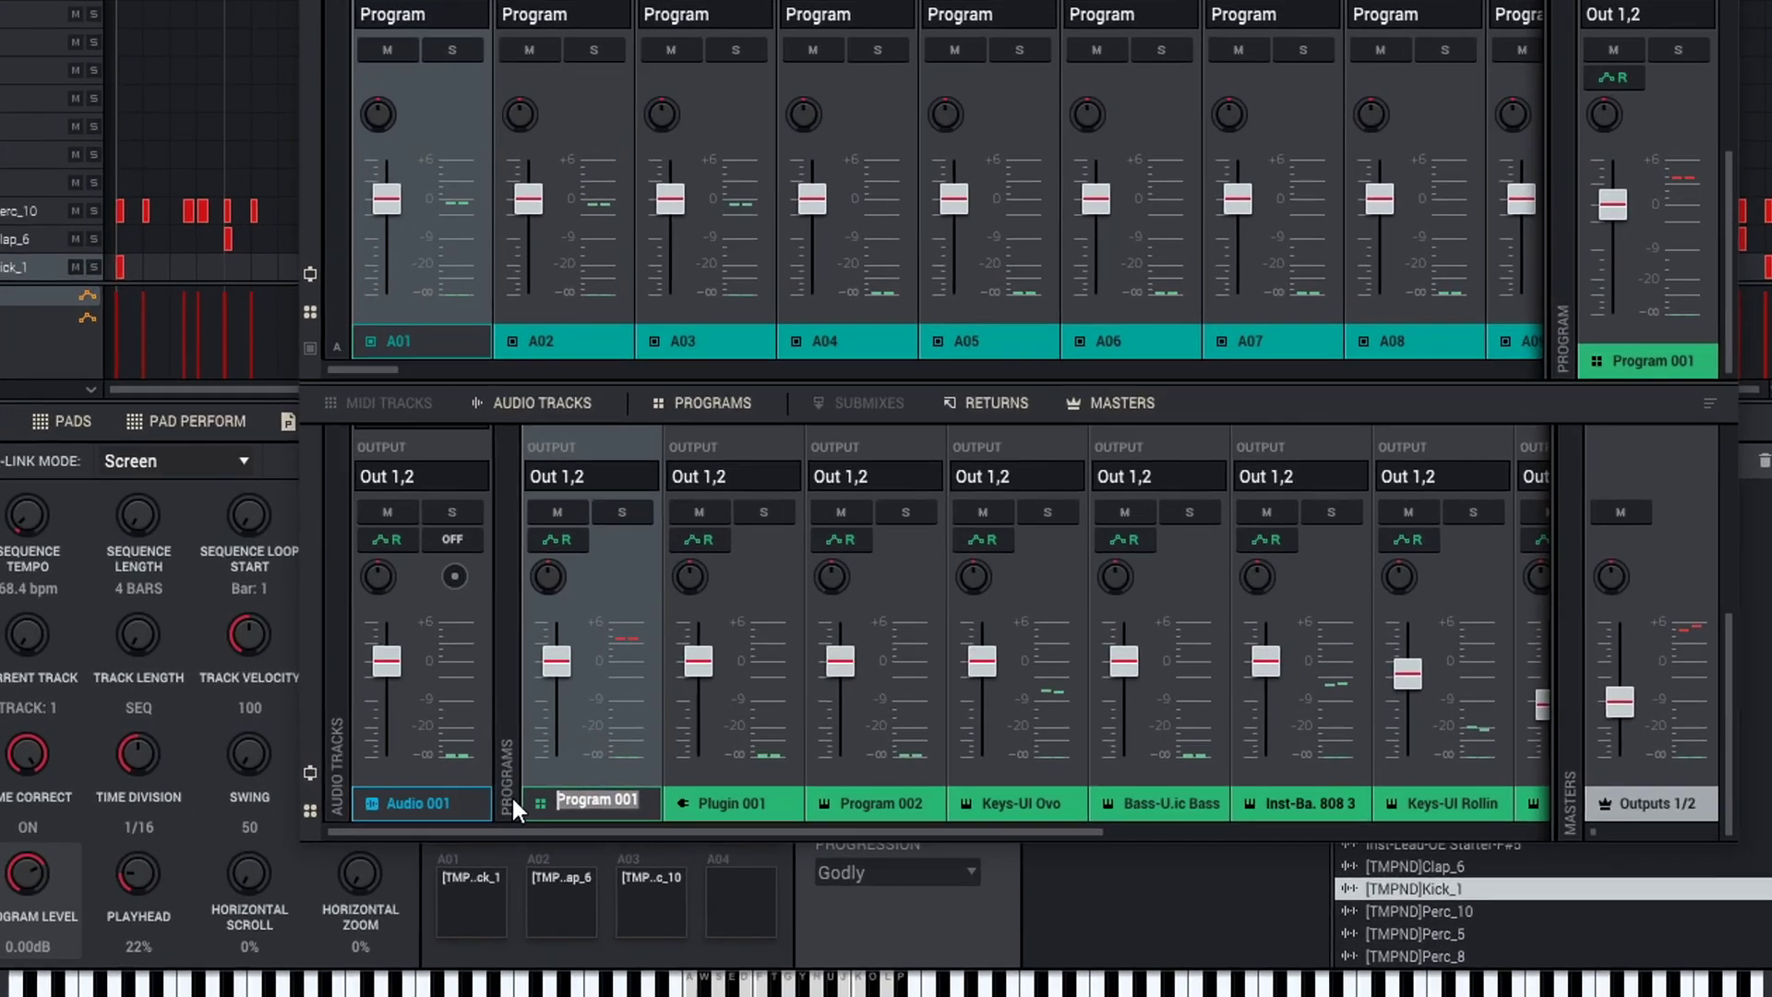
key("BackSpace")
type("drum")
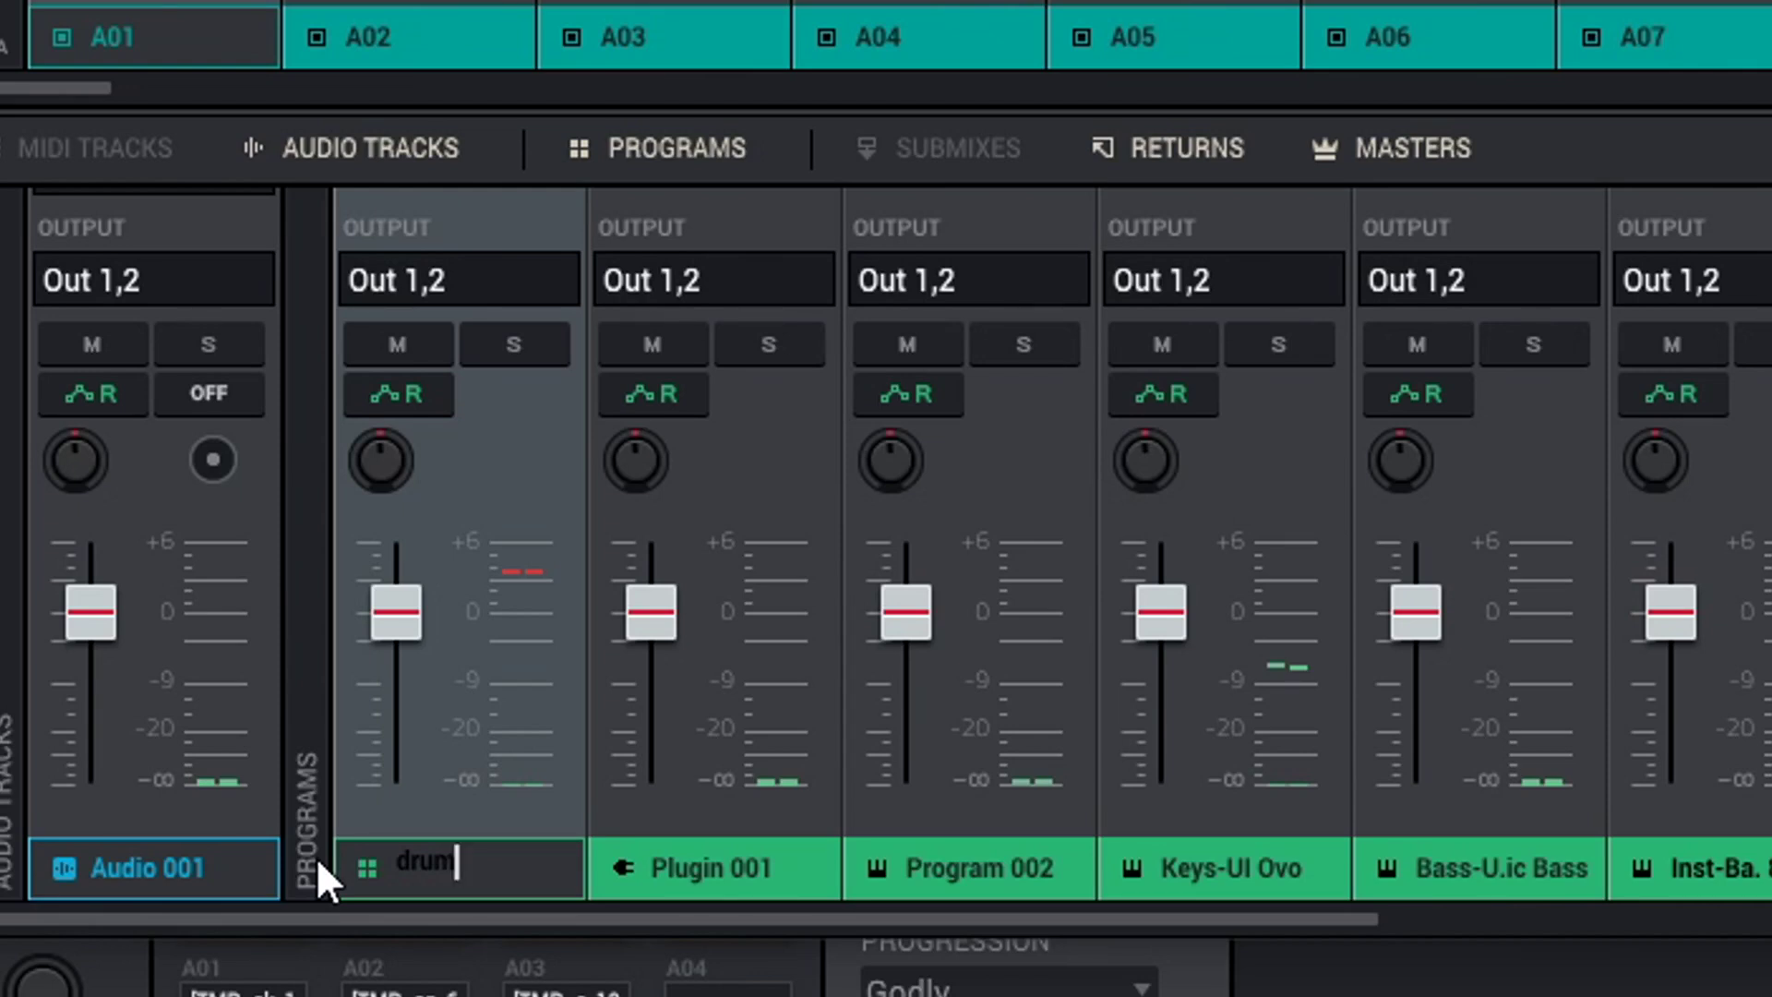
key("Return")
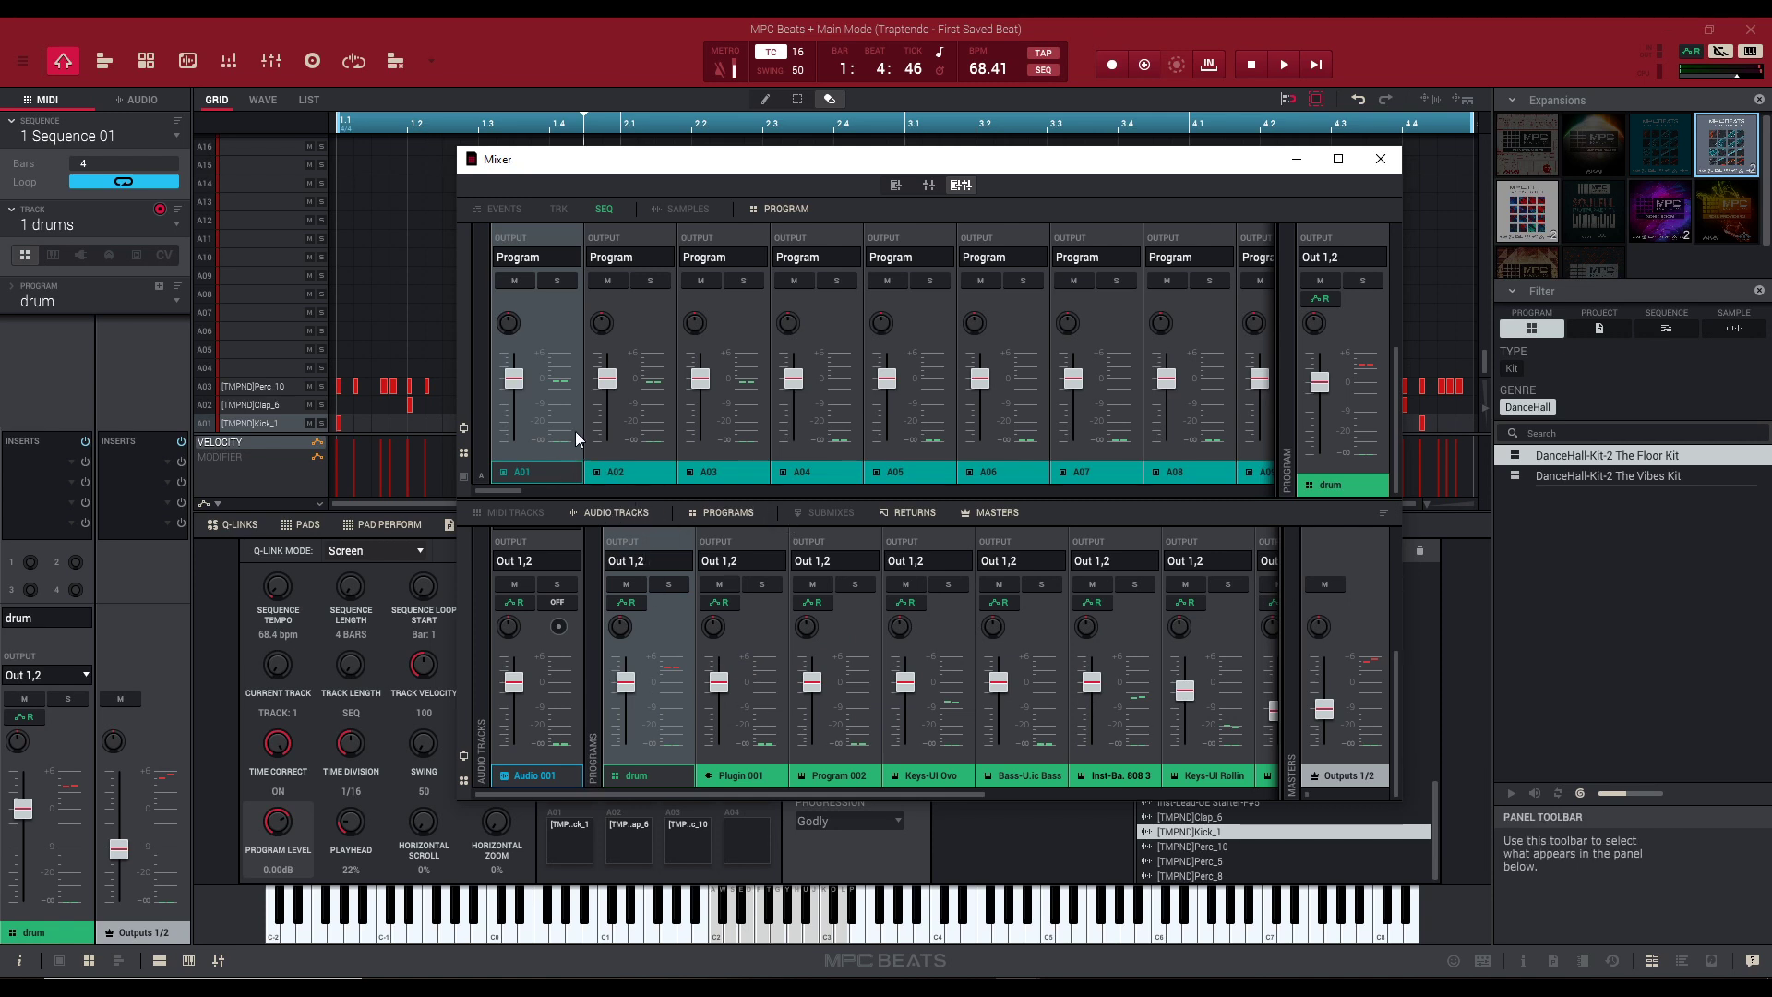
key("space")
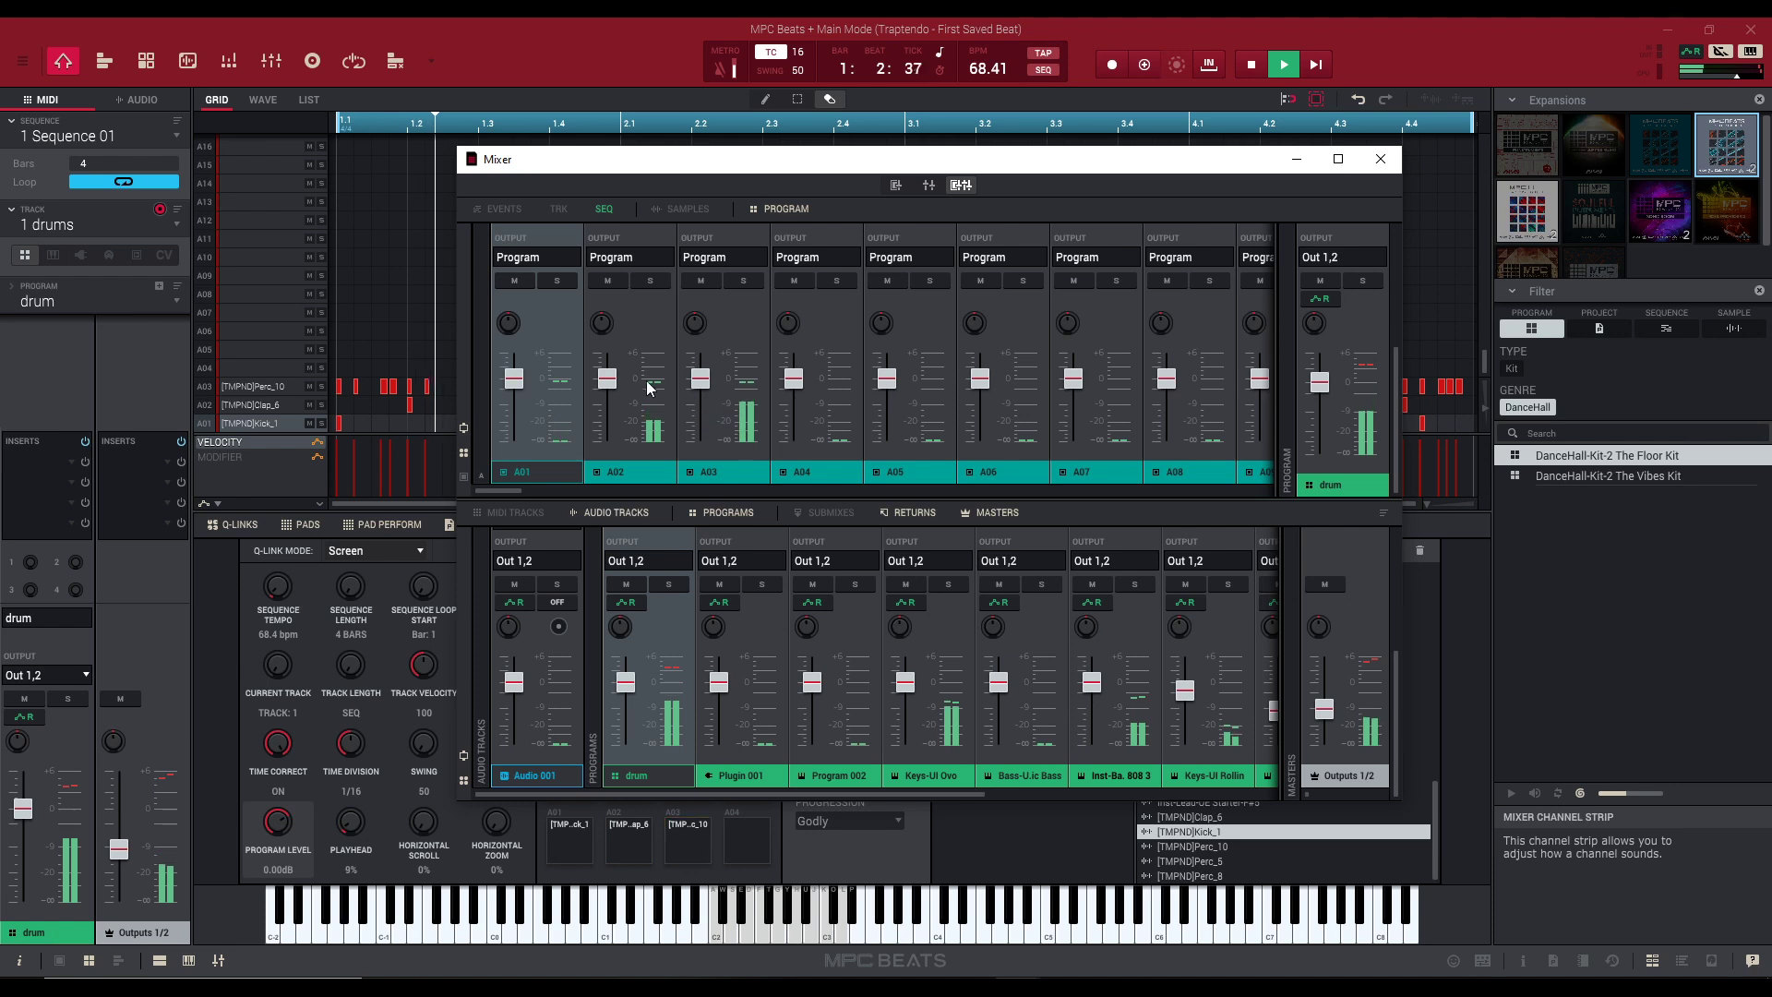
Lower pad channel A03's level to about -8 dB and stop playback.
left_click_drag(700, 379, 706, 403)
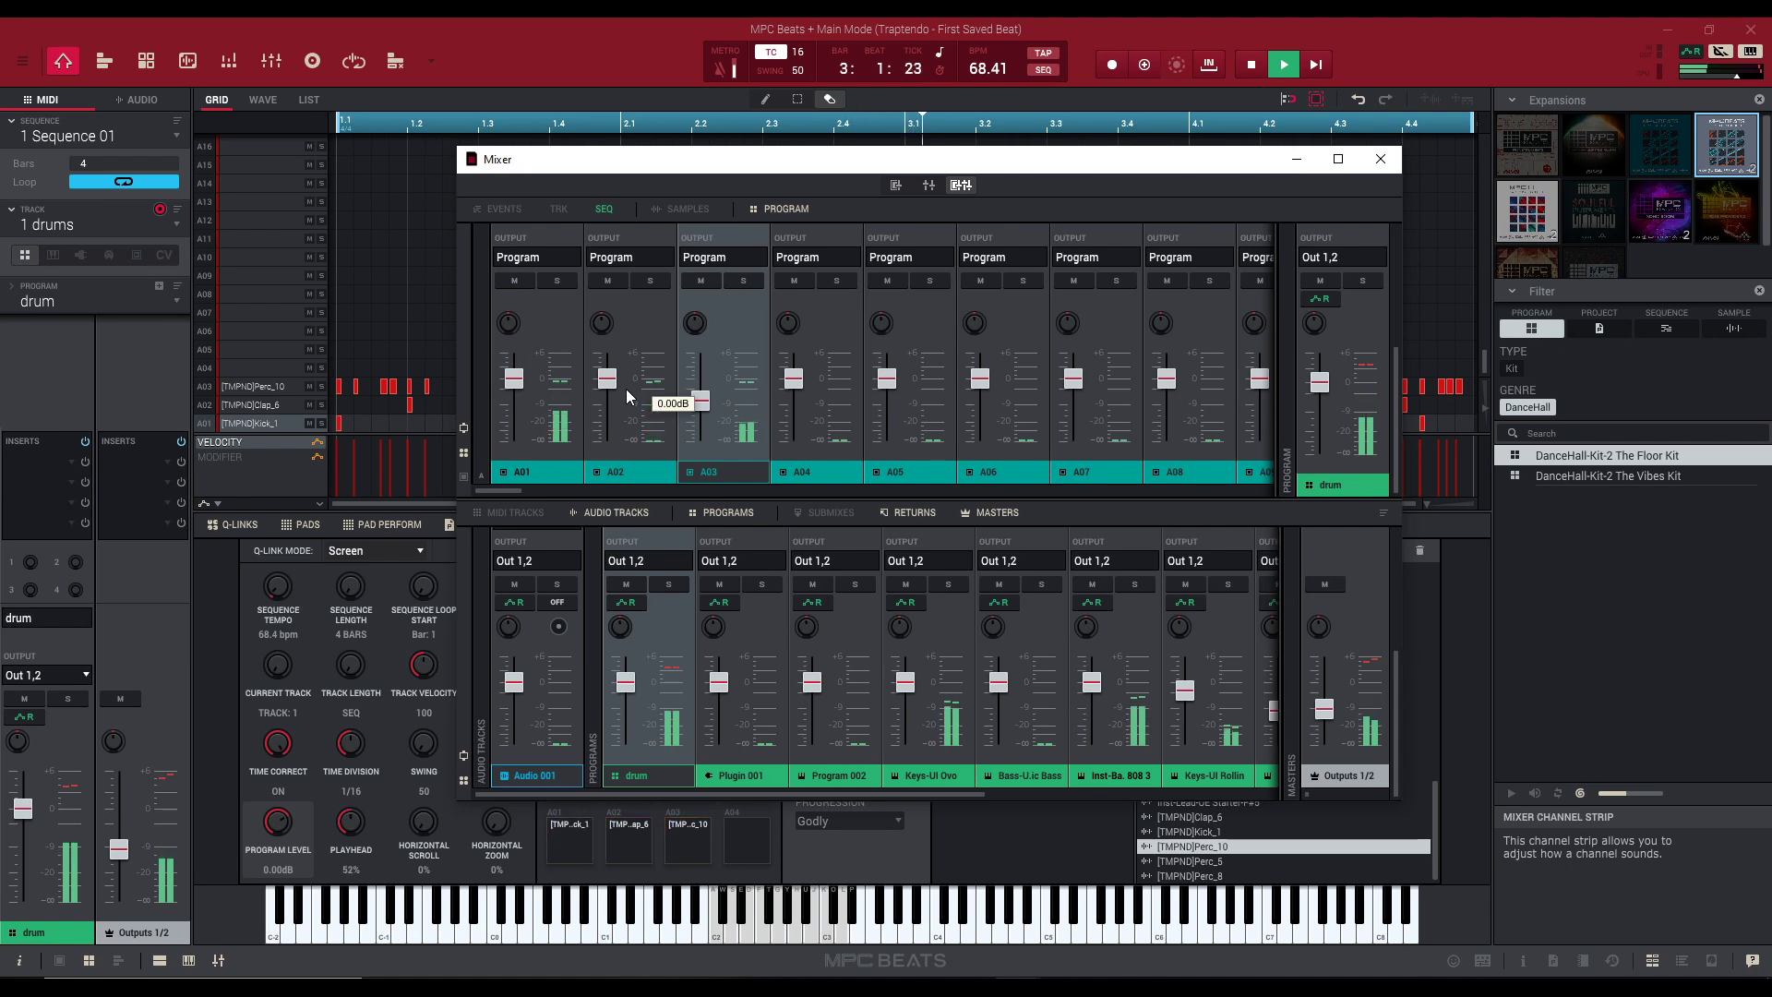
scroll(674, 288, "up", 5)
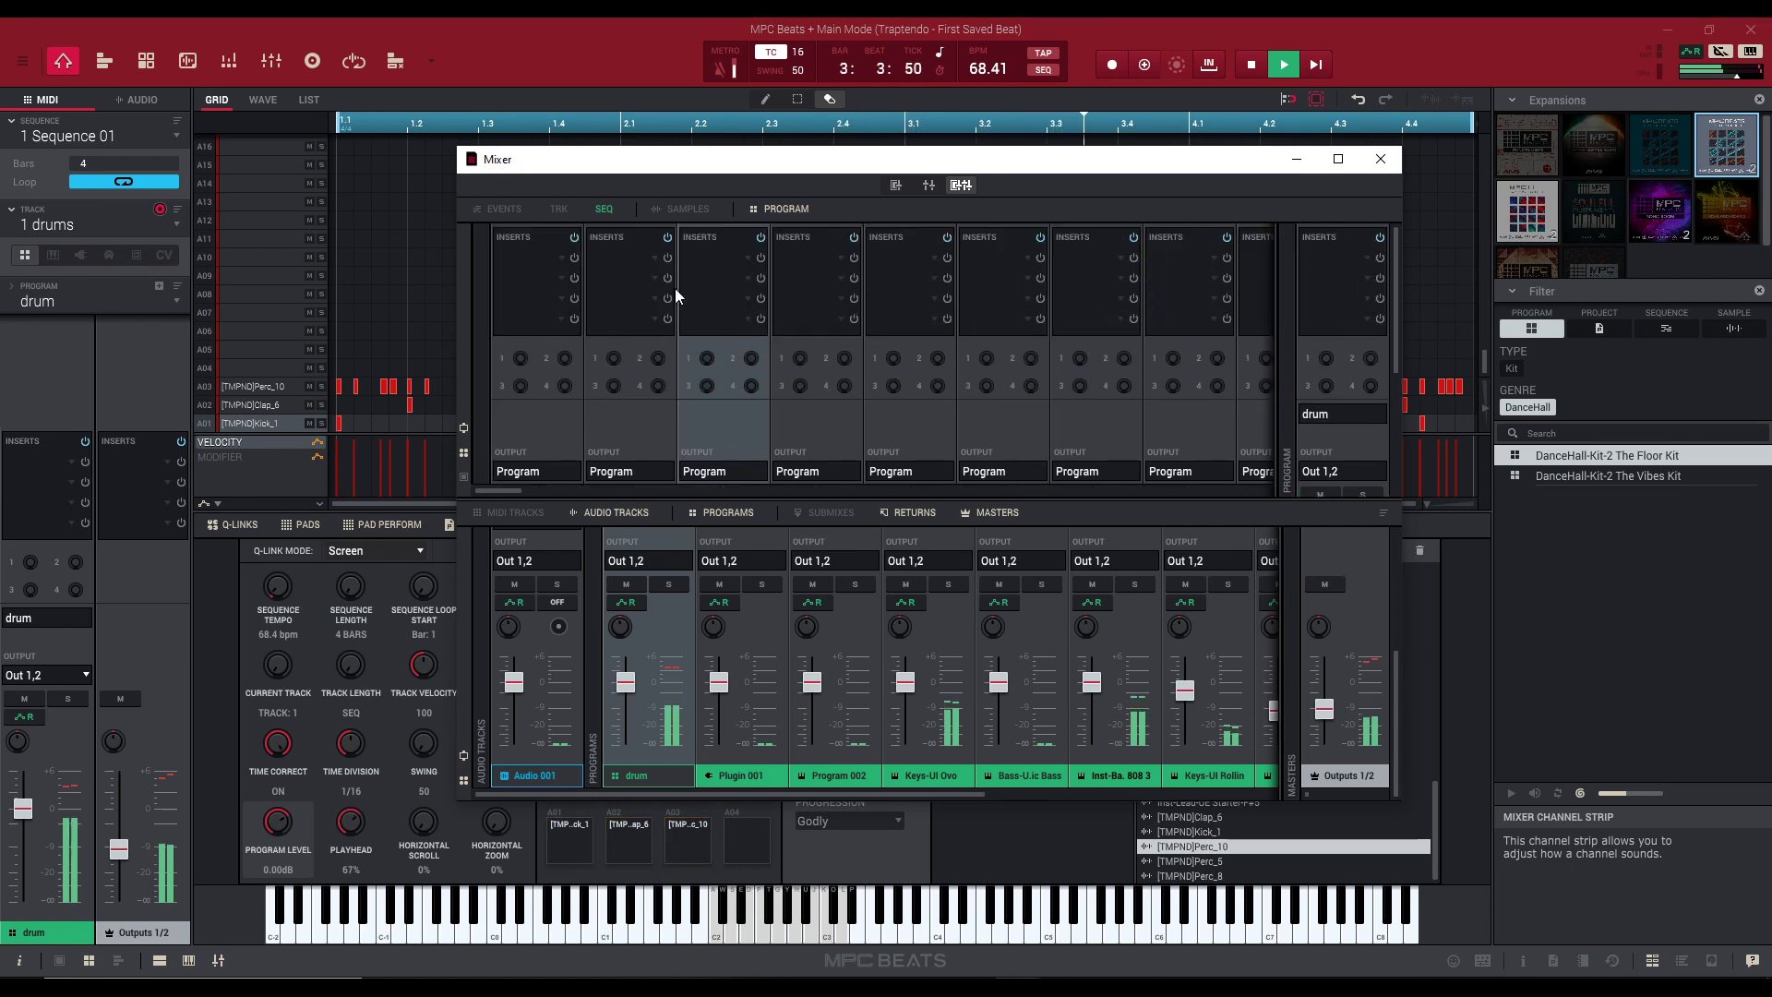
key("space")
Load the Looperator VST into A03's first insert slot and play the beat.
left_click(697, 256)
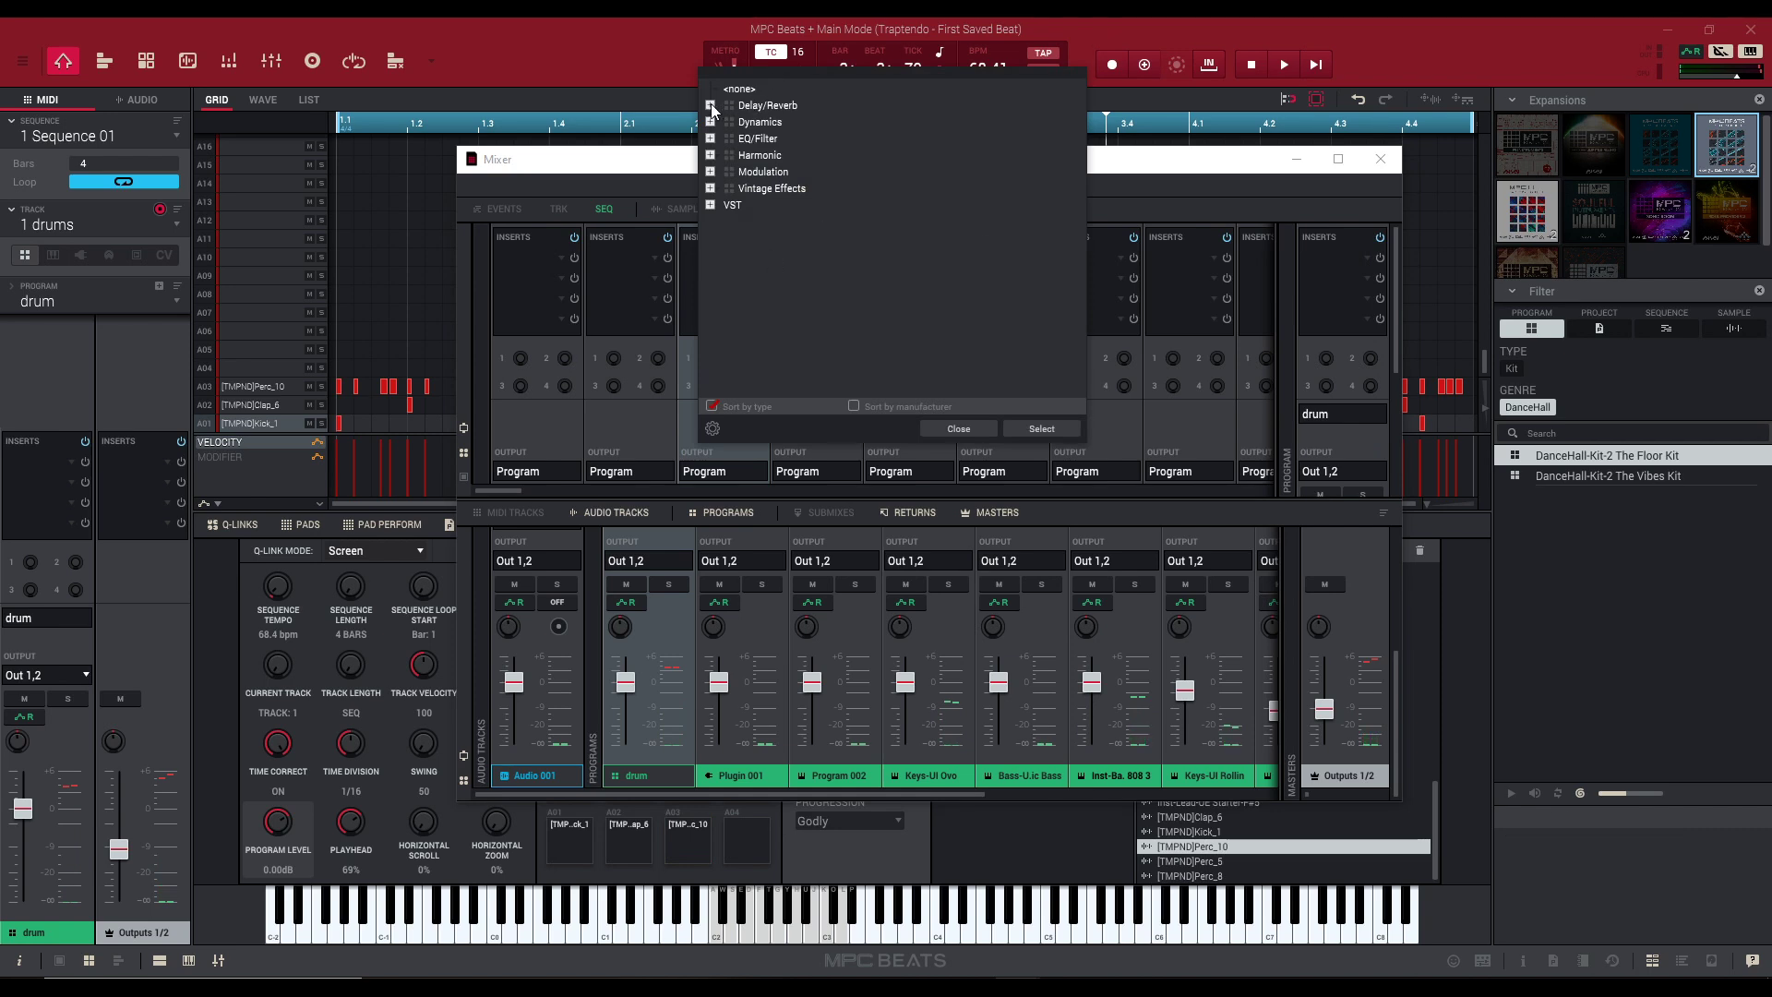
left_click(710, 205)
scroll(878, 375, "down", 20)
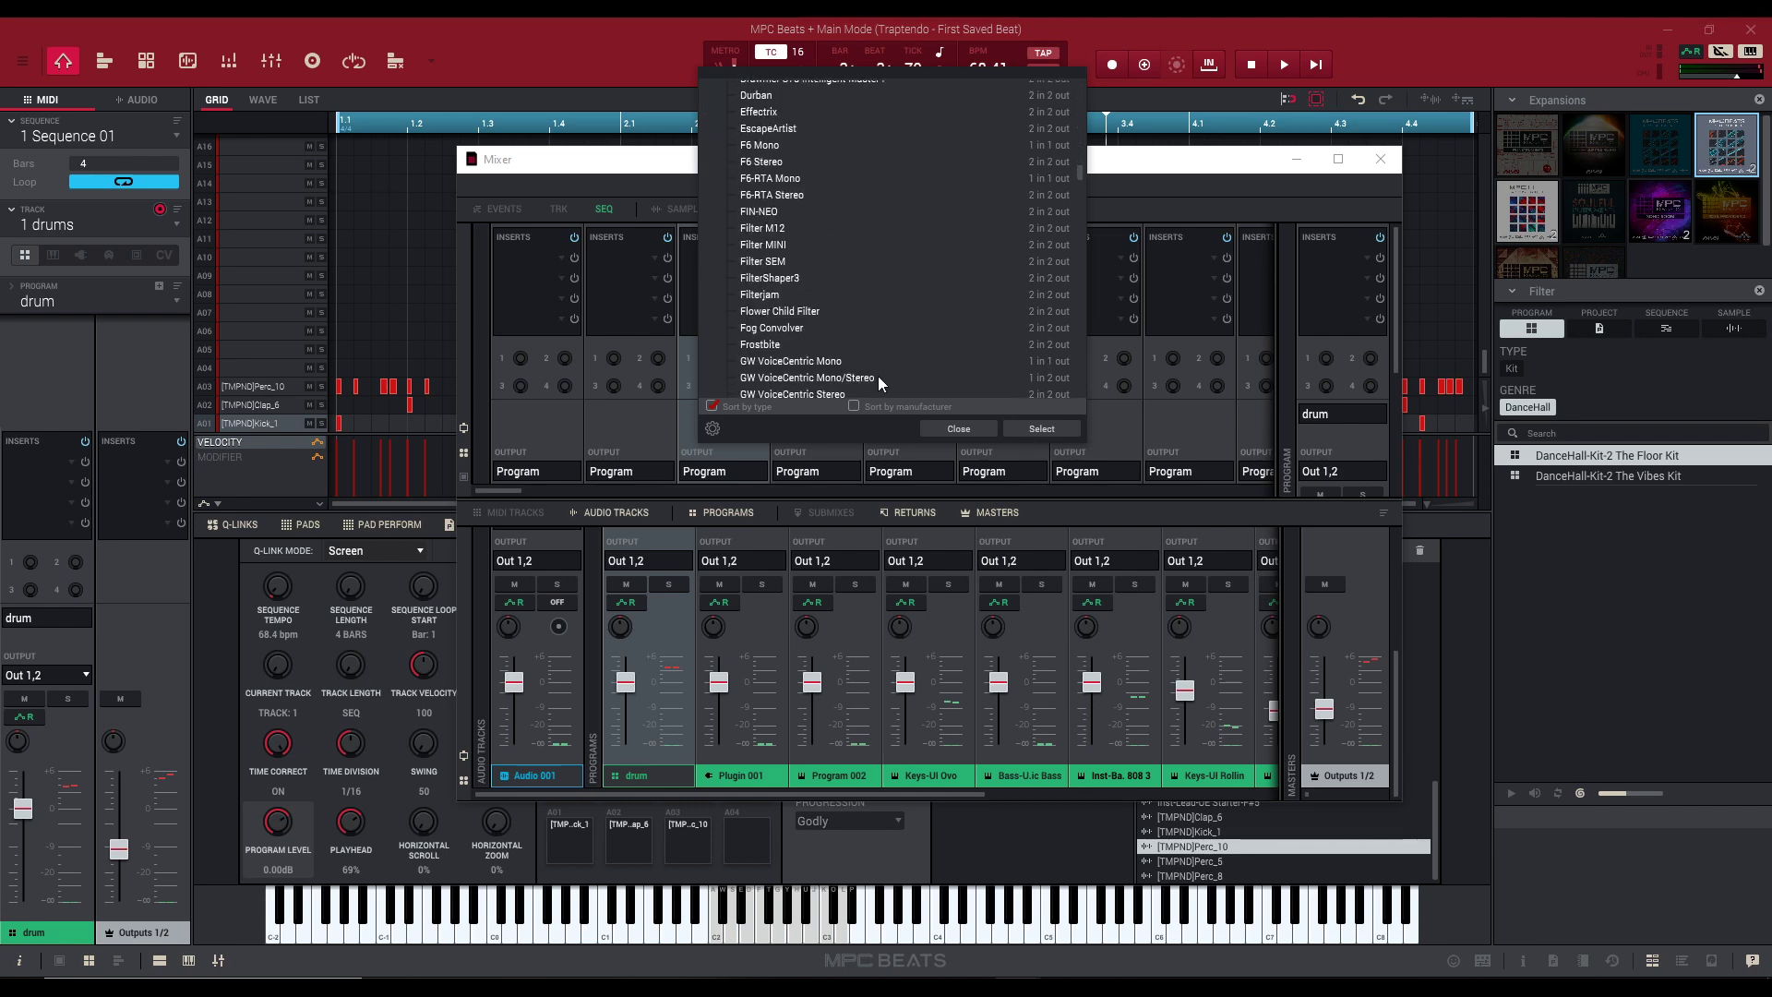
scroll(877, 375, "down", 6)
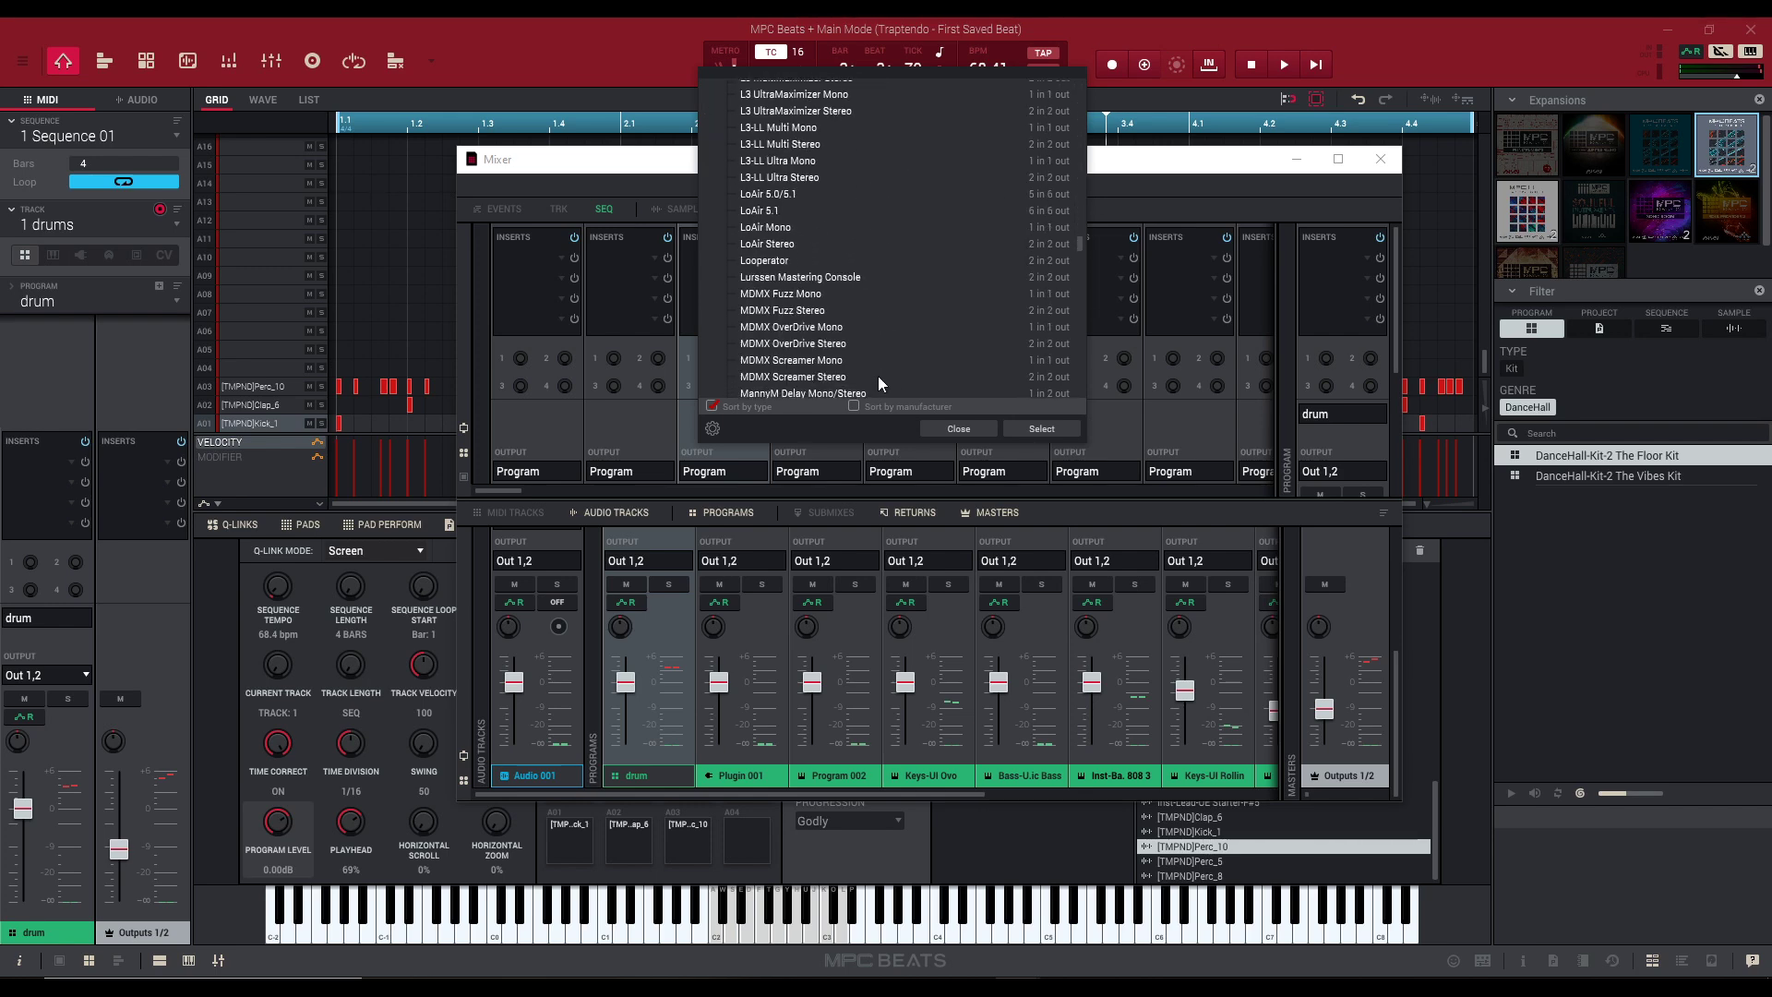
double_click(814, 260)
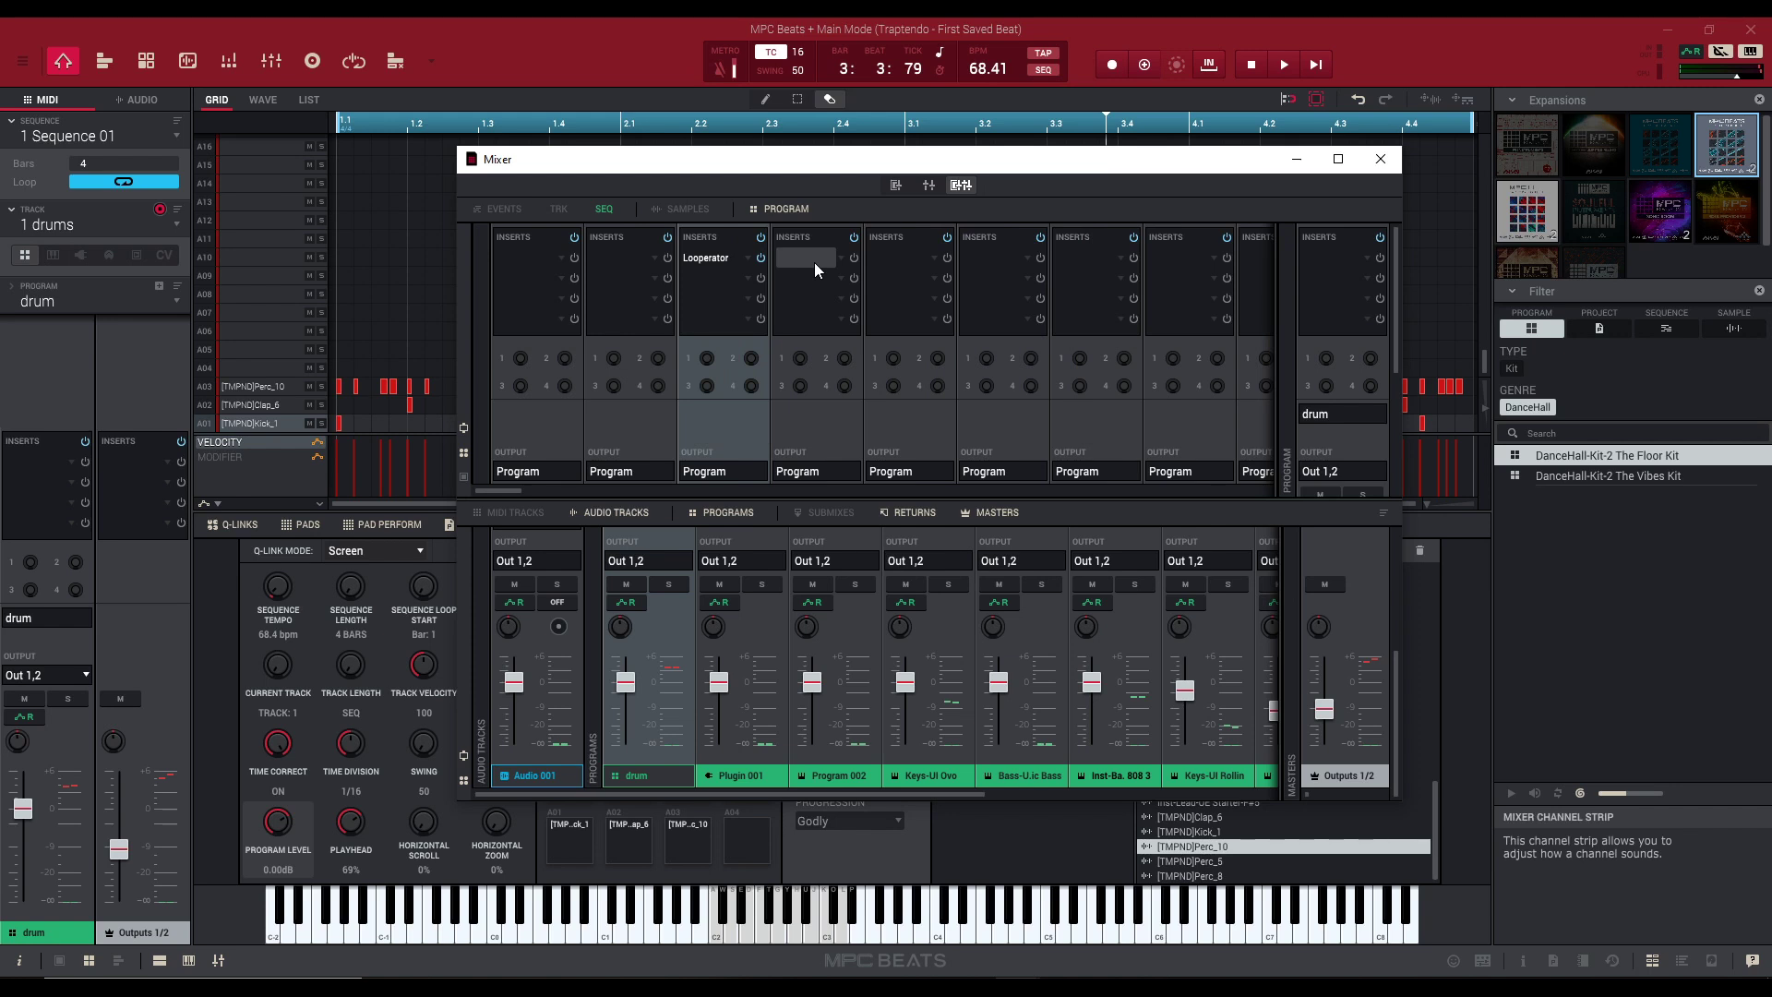
key("space")
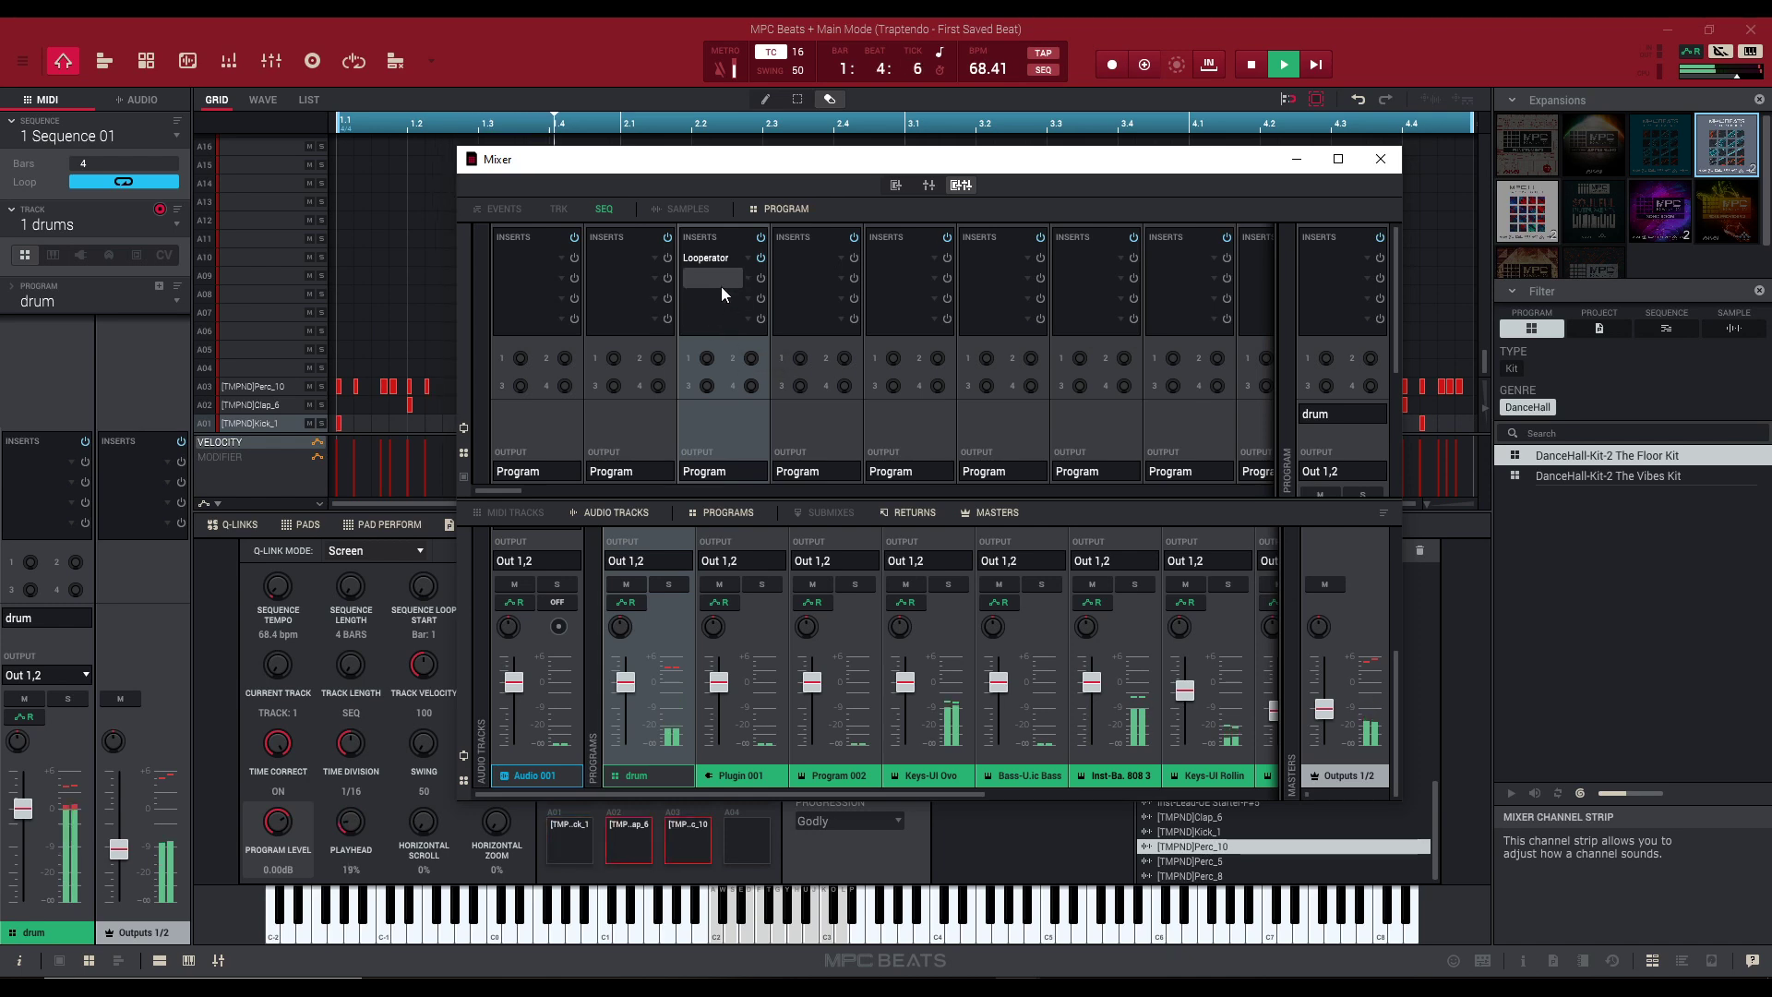
Load the Complex > Brandenburger Tor preset into the A03 Looperator and lower its Dry/Wet to about 34.
double_click(721, 258)
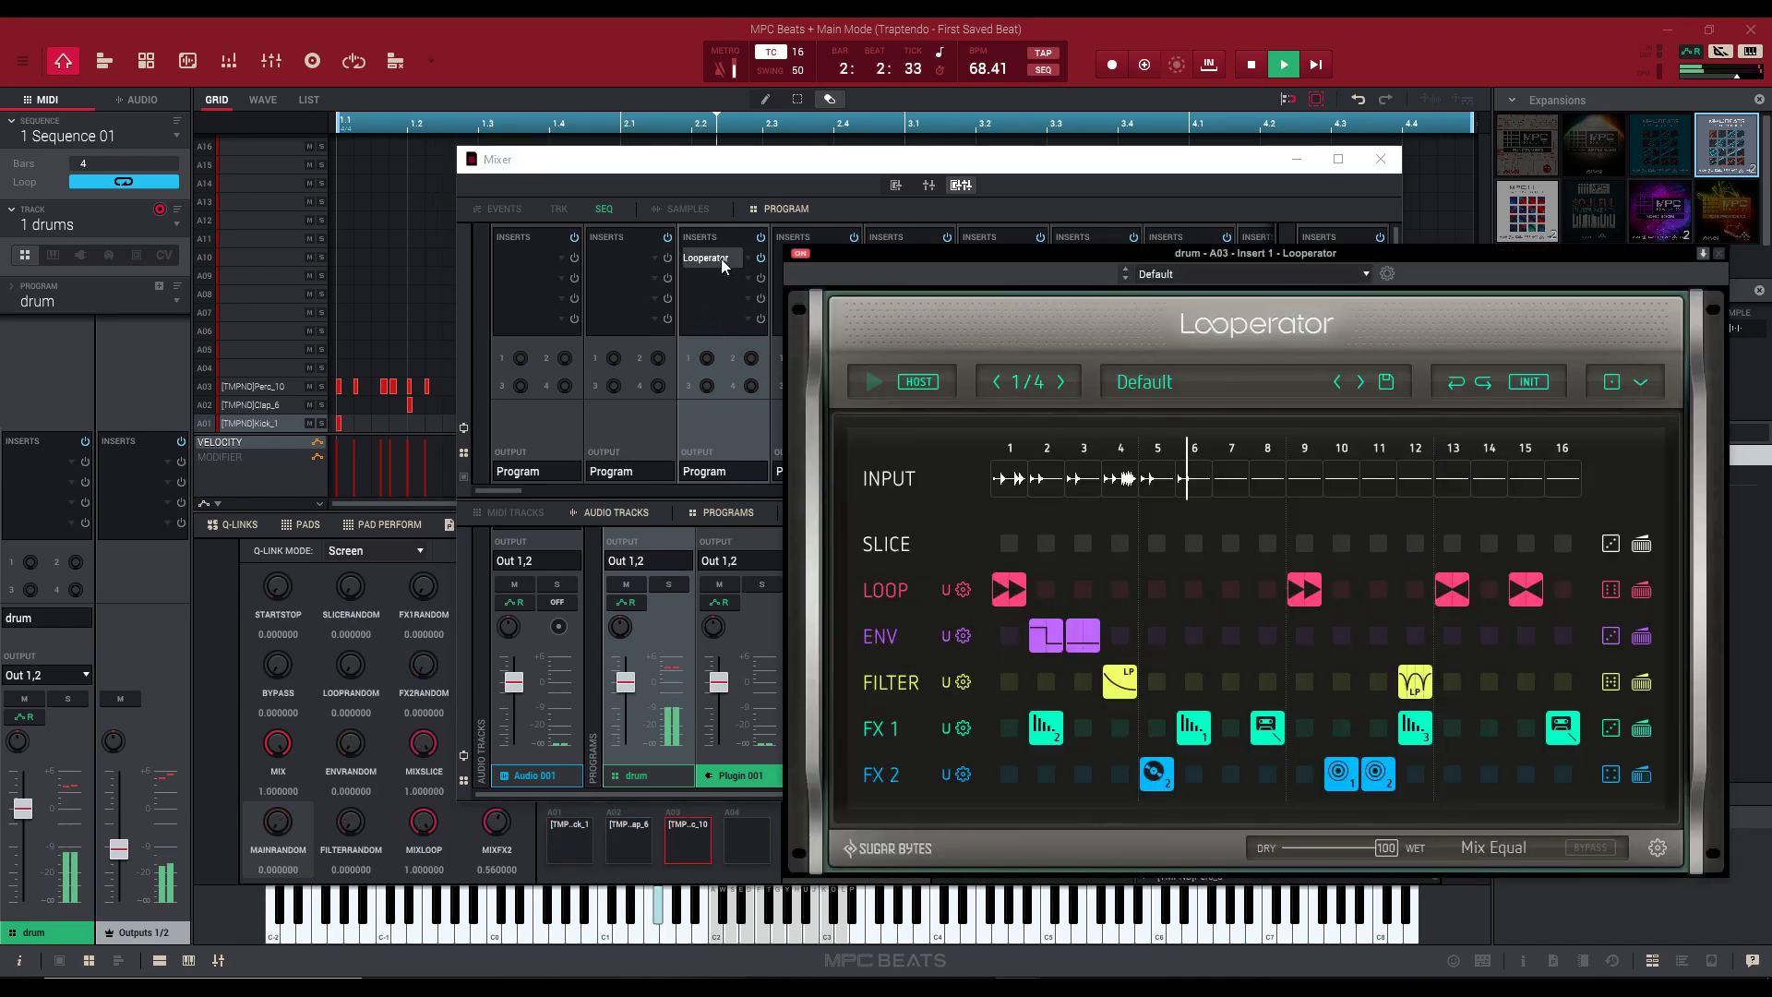
left_click(1183, 383)
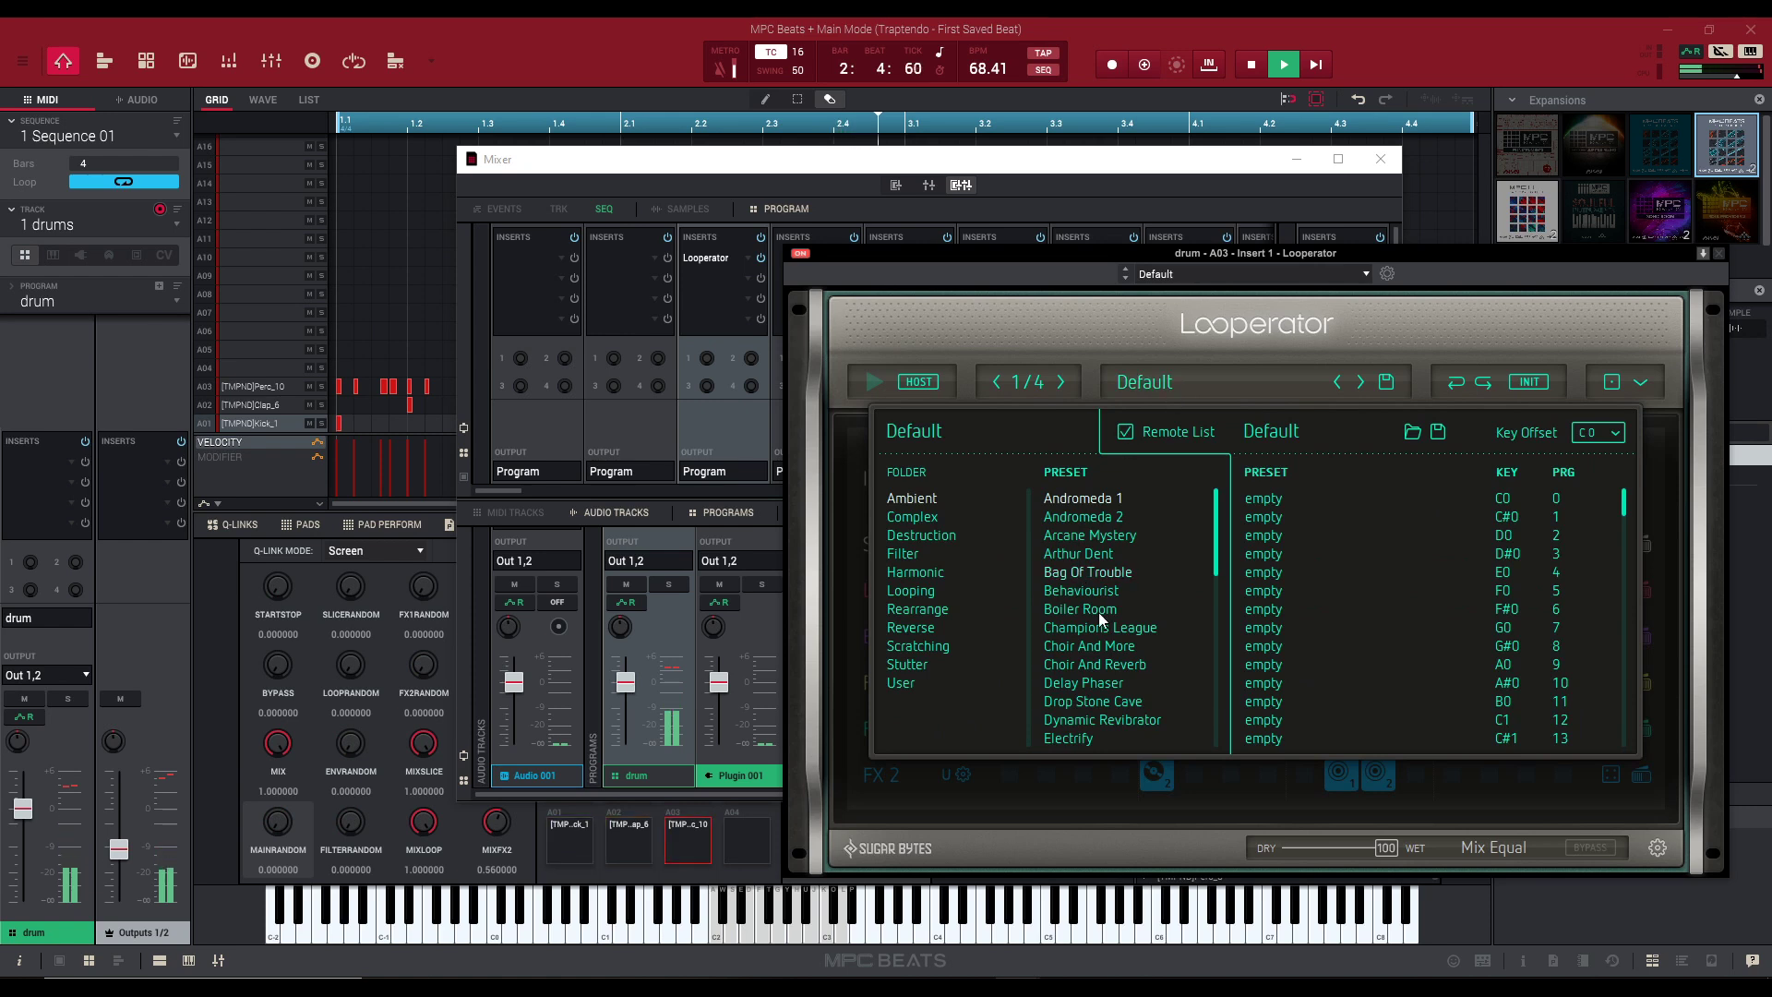
left_click(912, 517)
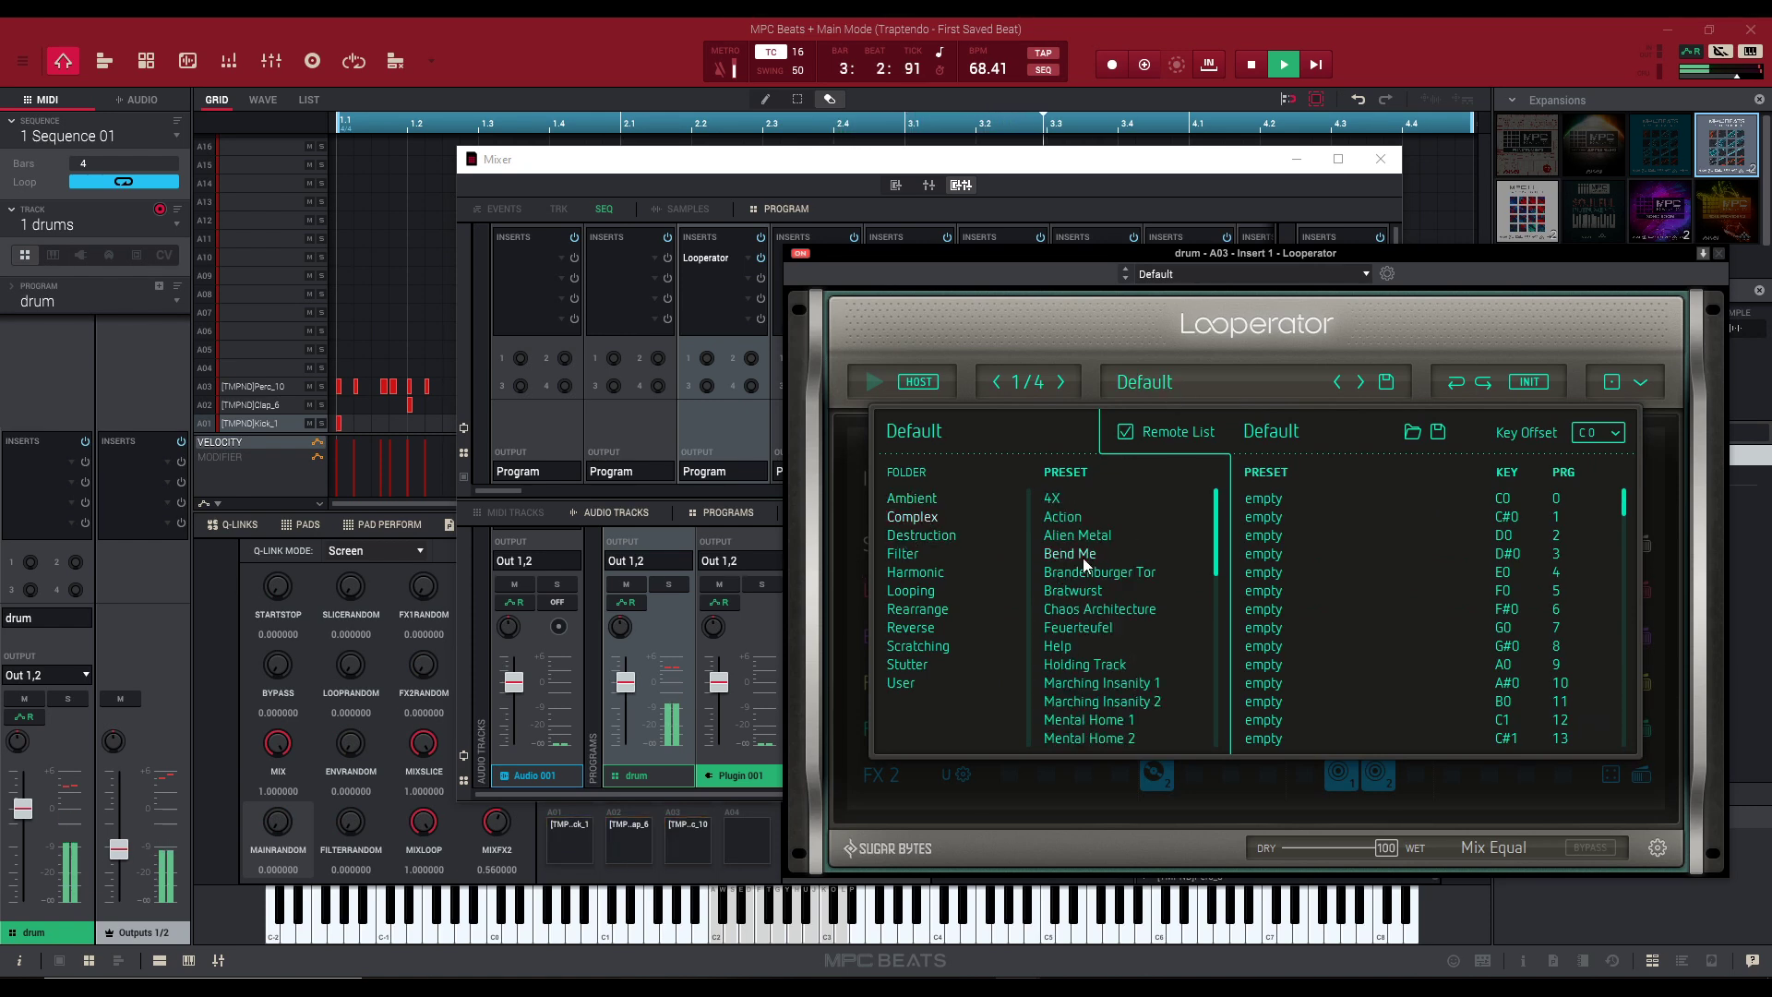
left_click(1099, 572)
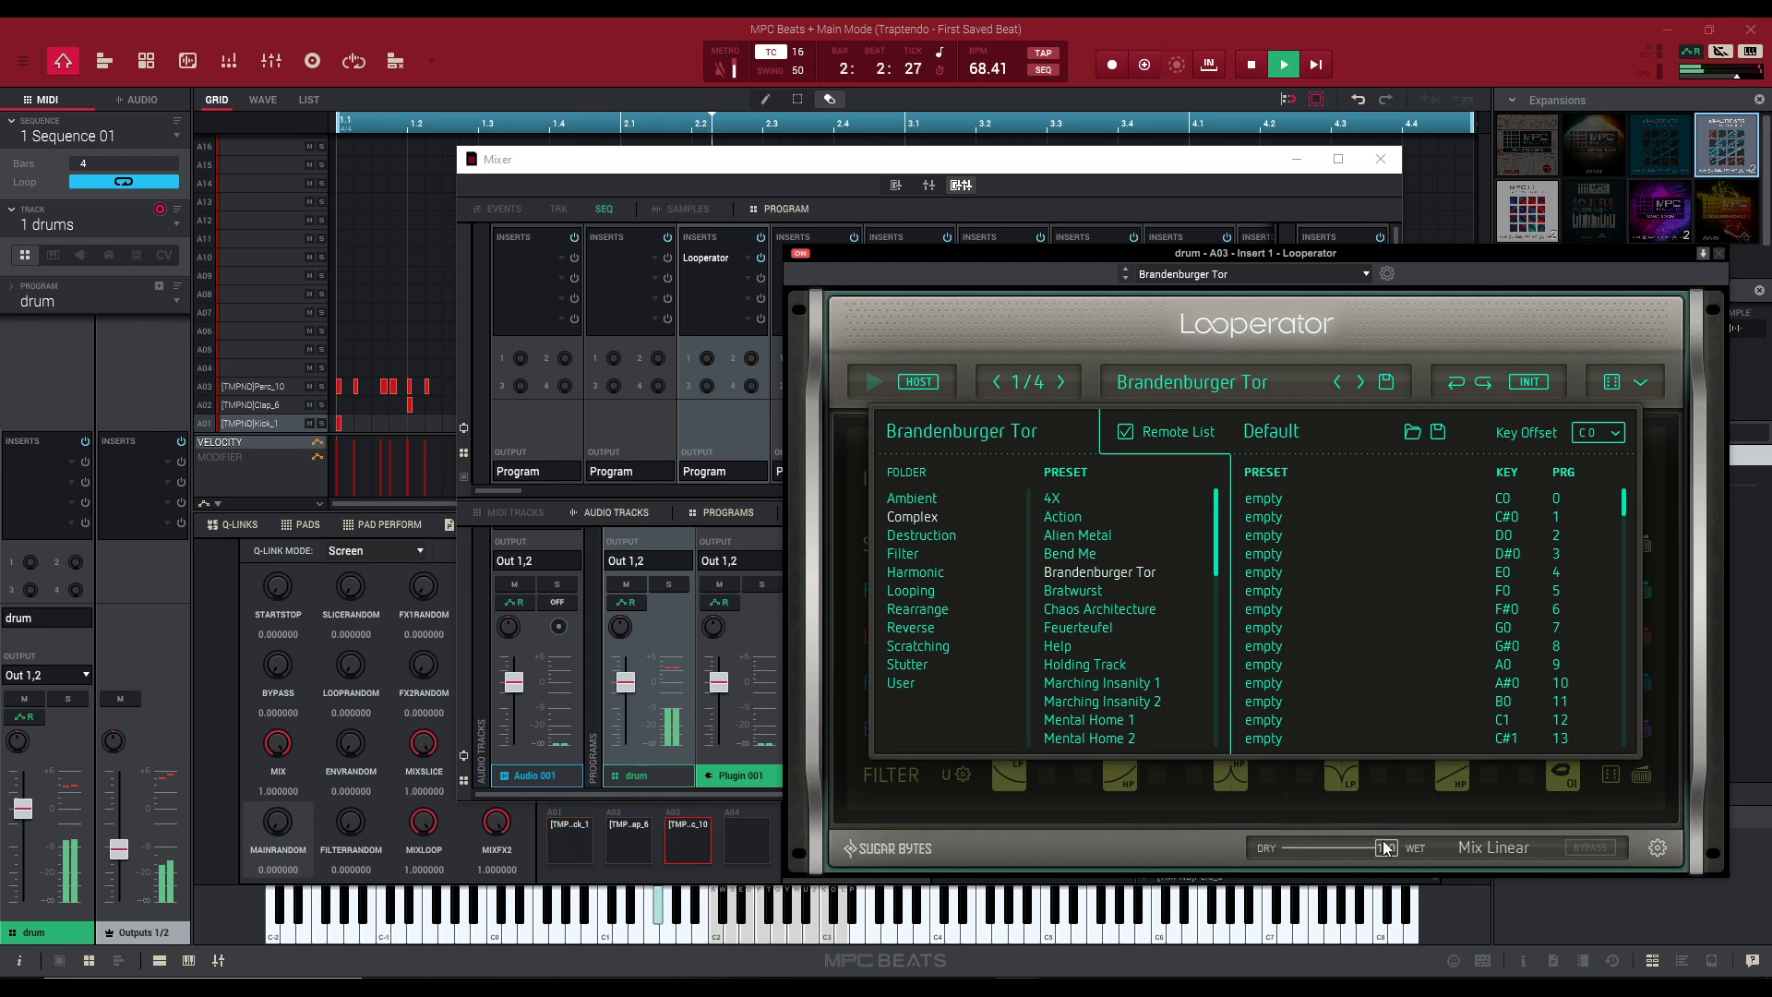
left_click_drag(1381, 849, 1325, 855)
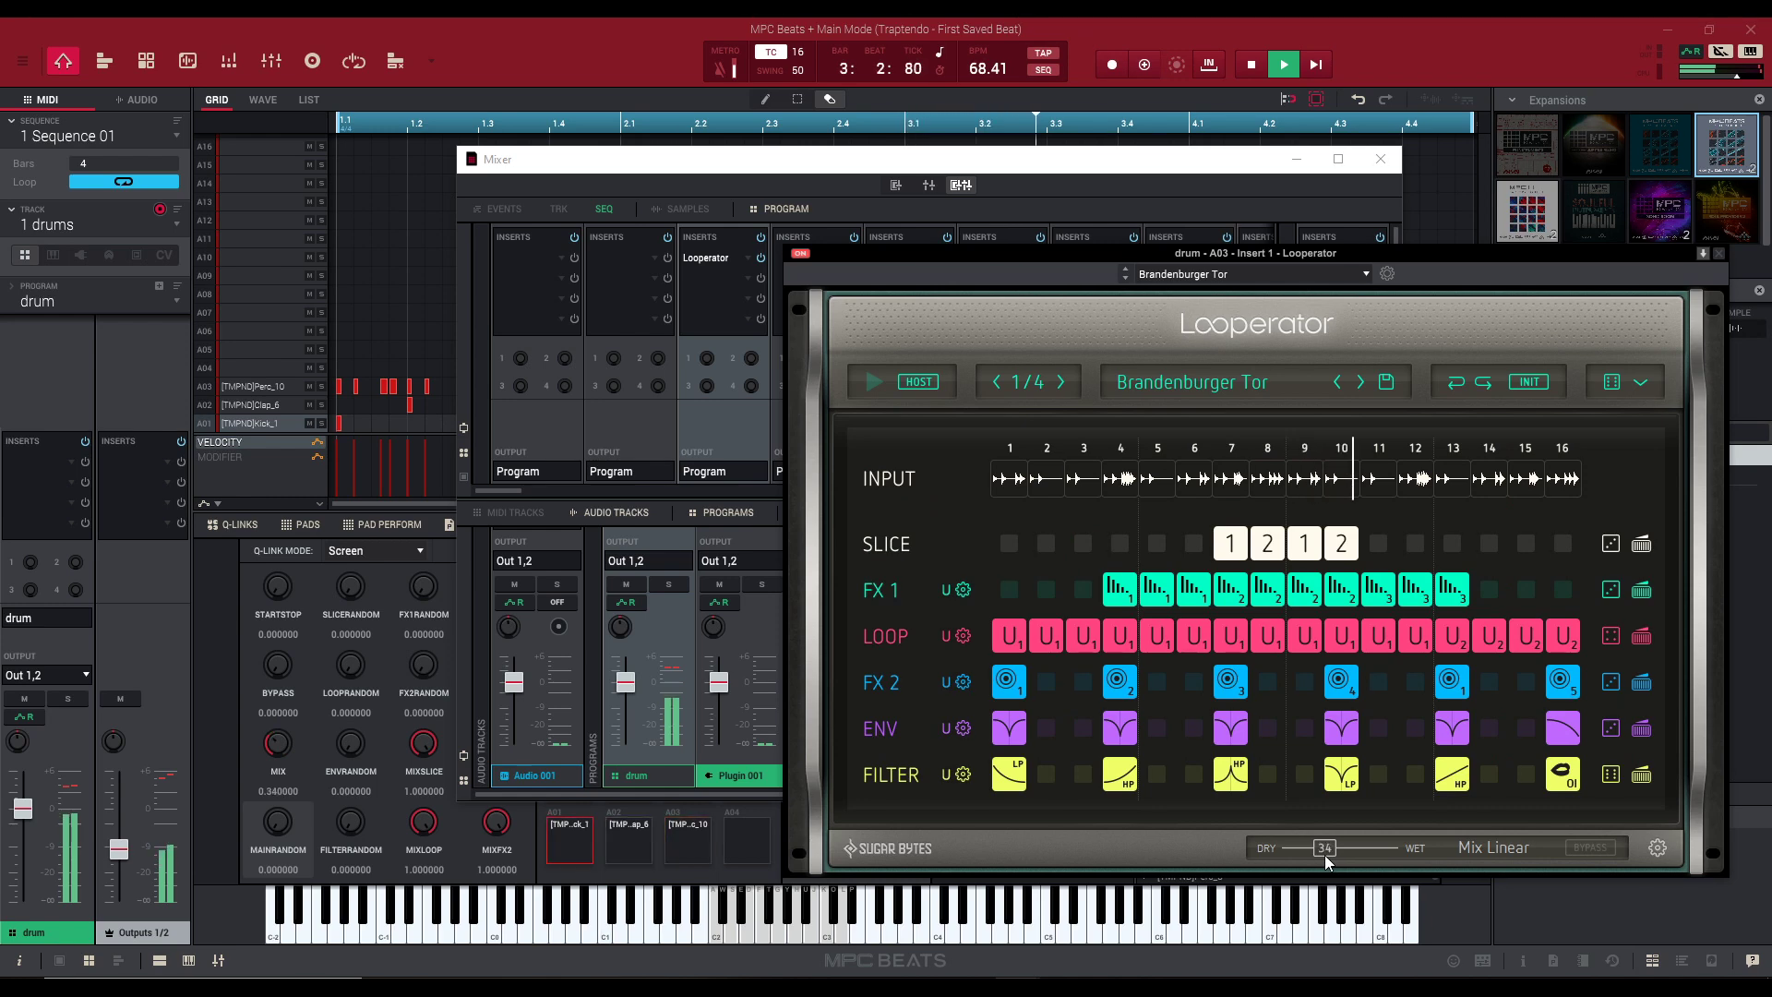
Close Looperator, load AIR Reverb from Delay/Reverb into A02's first insert, and open its editor.
left_click(1719, 253)
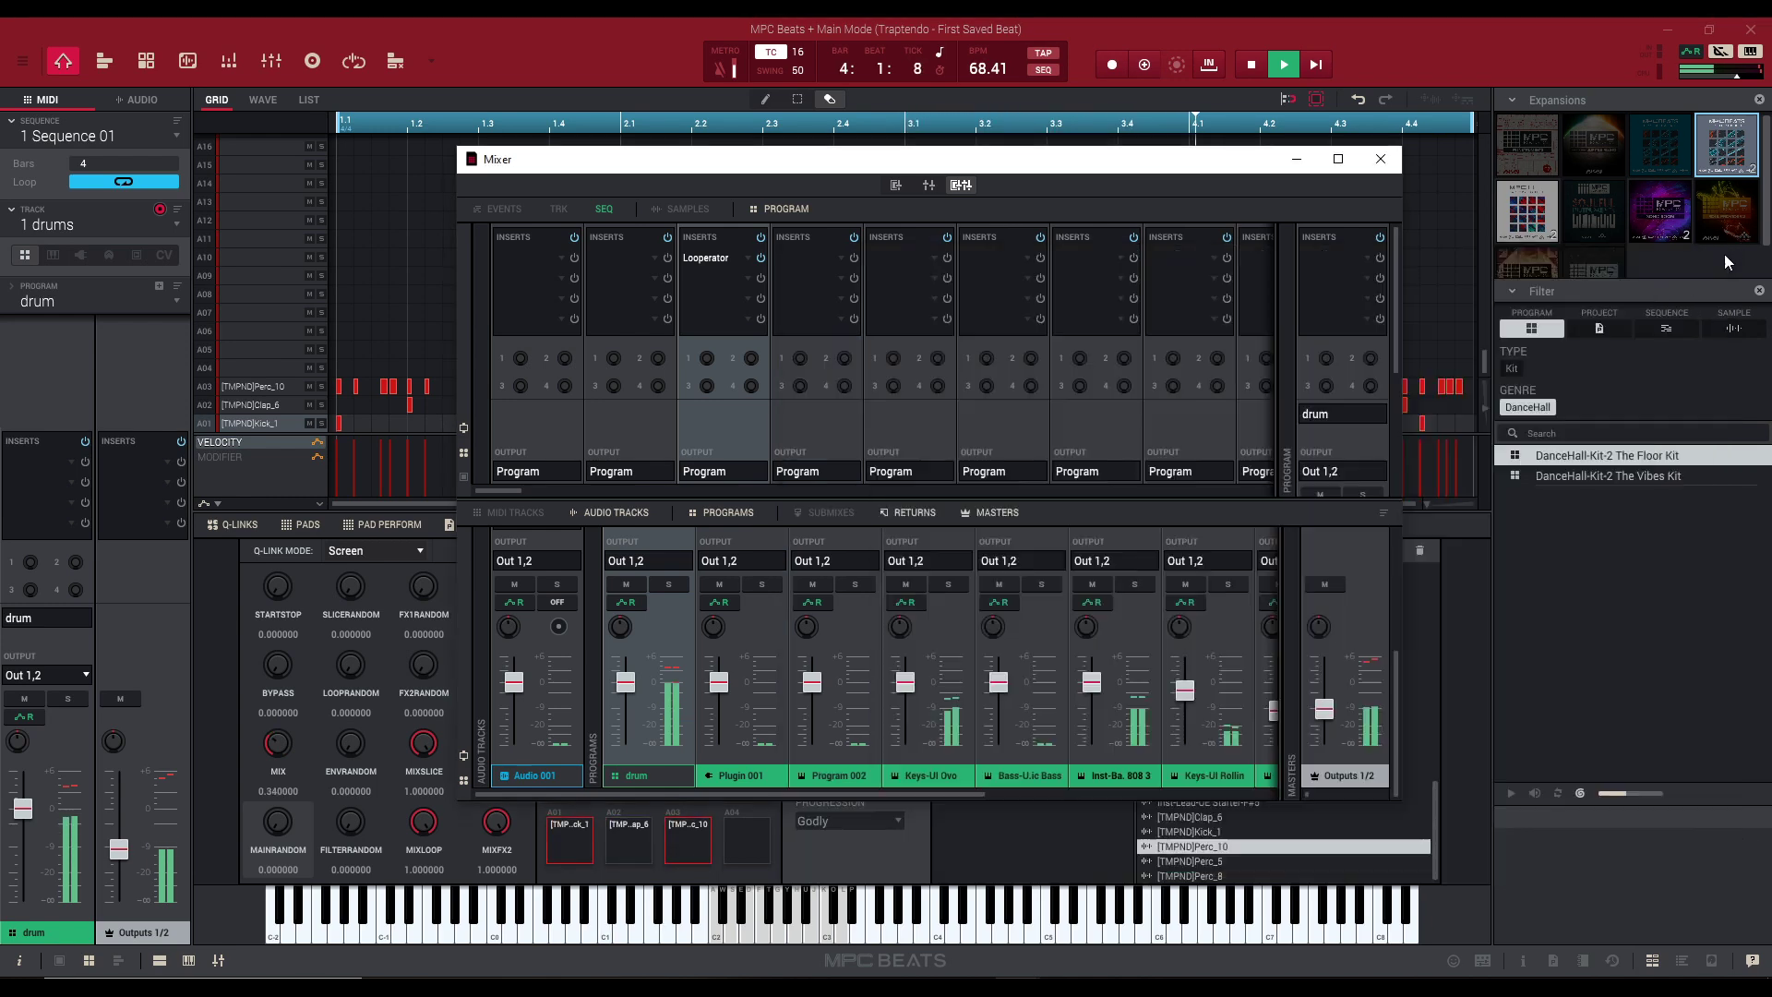
key("space")
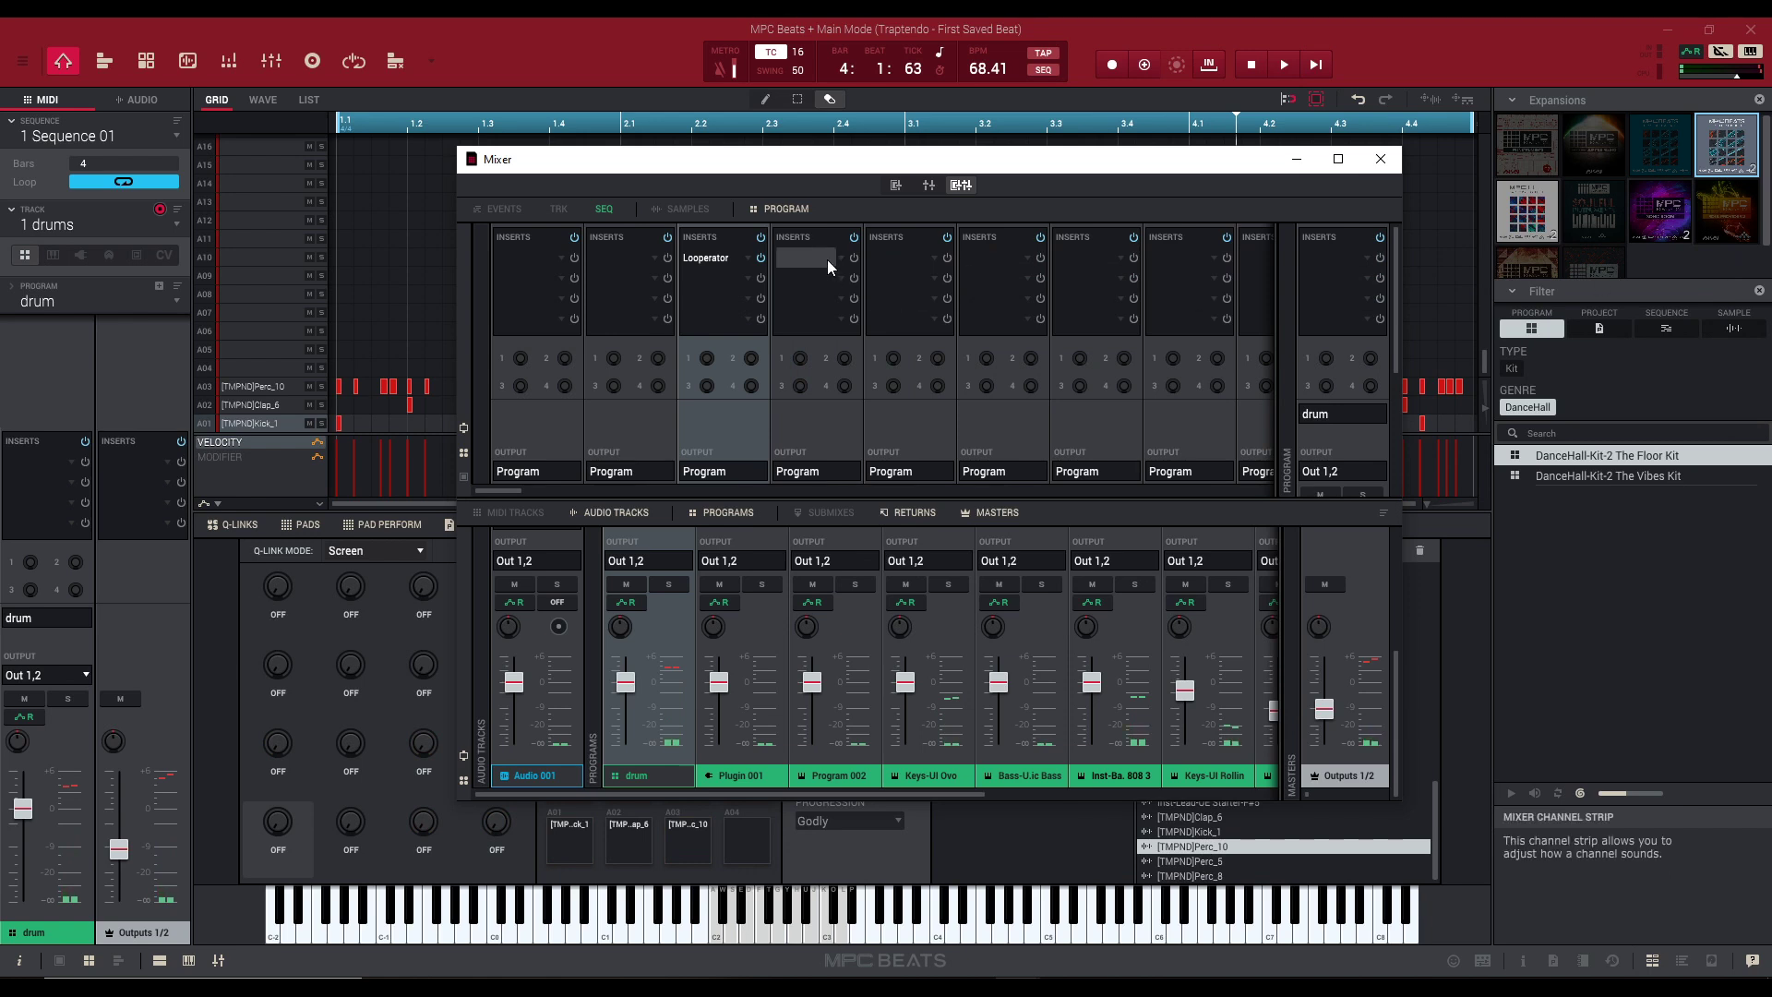
left_click(615, 259)
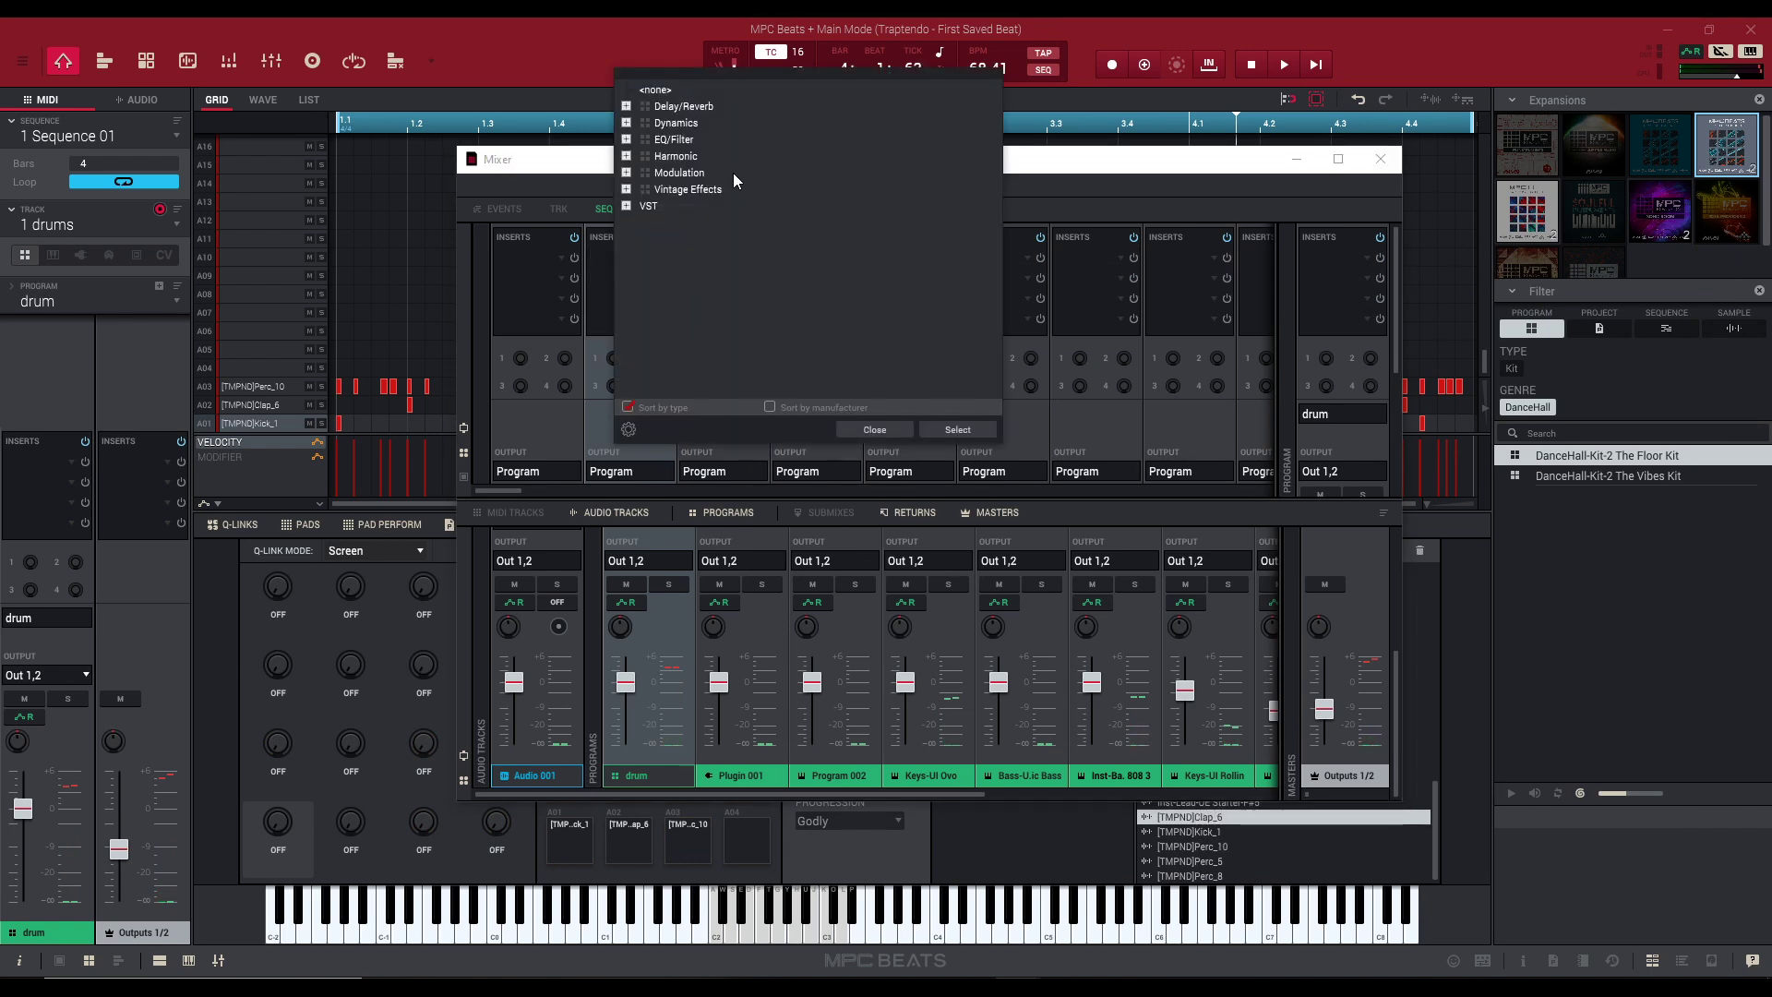
left_click(626, 107)
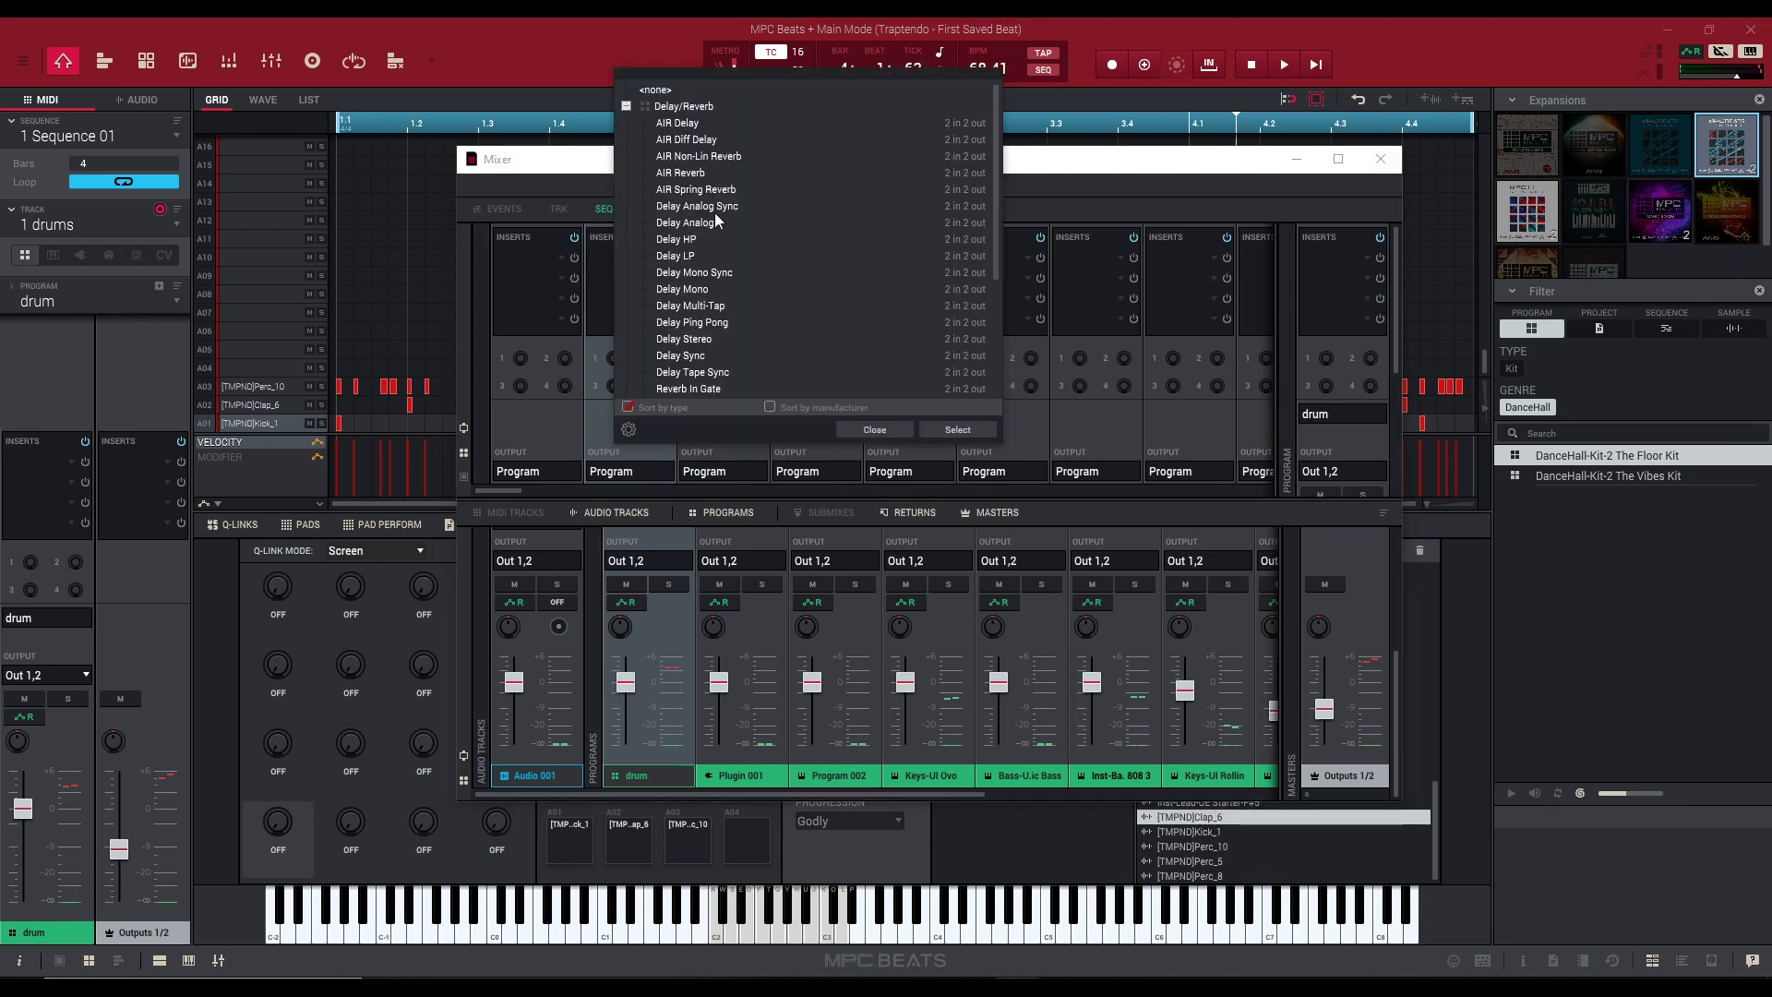
left_click(713, 173)
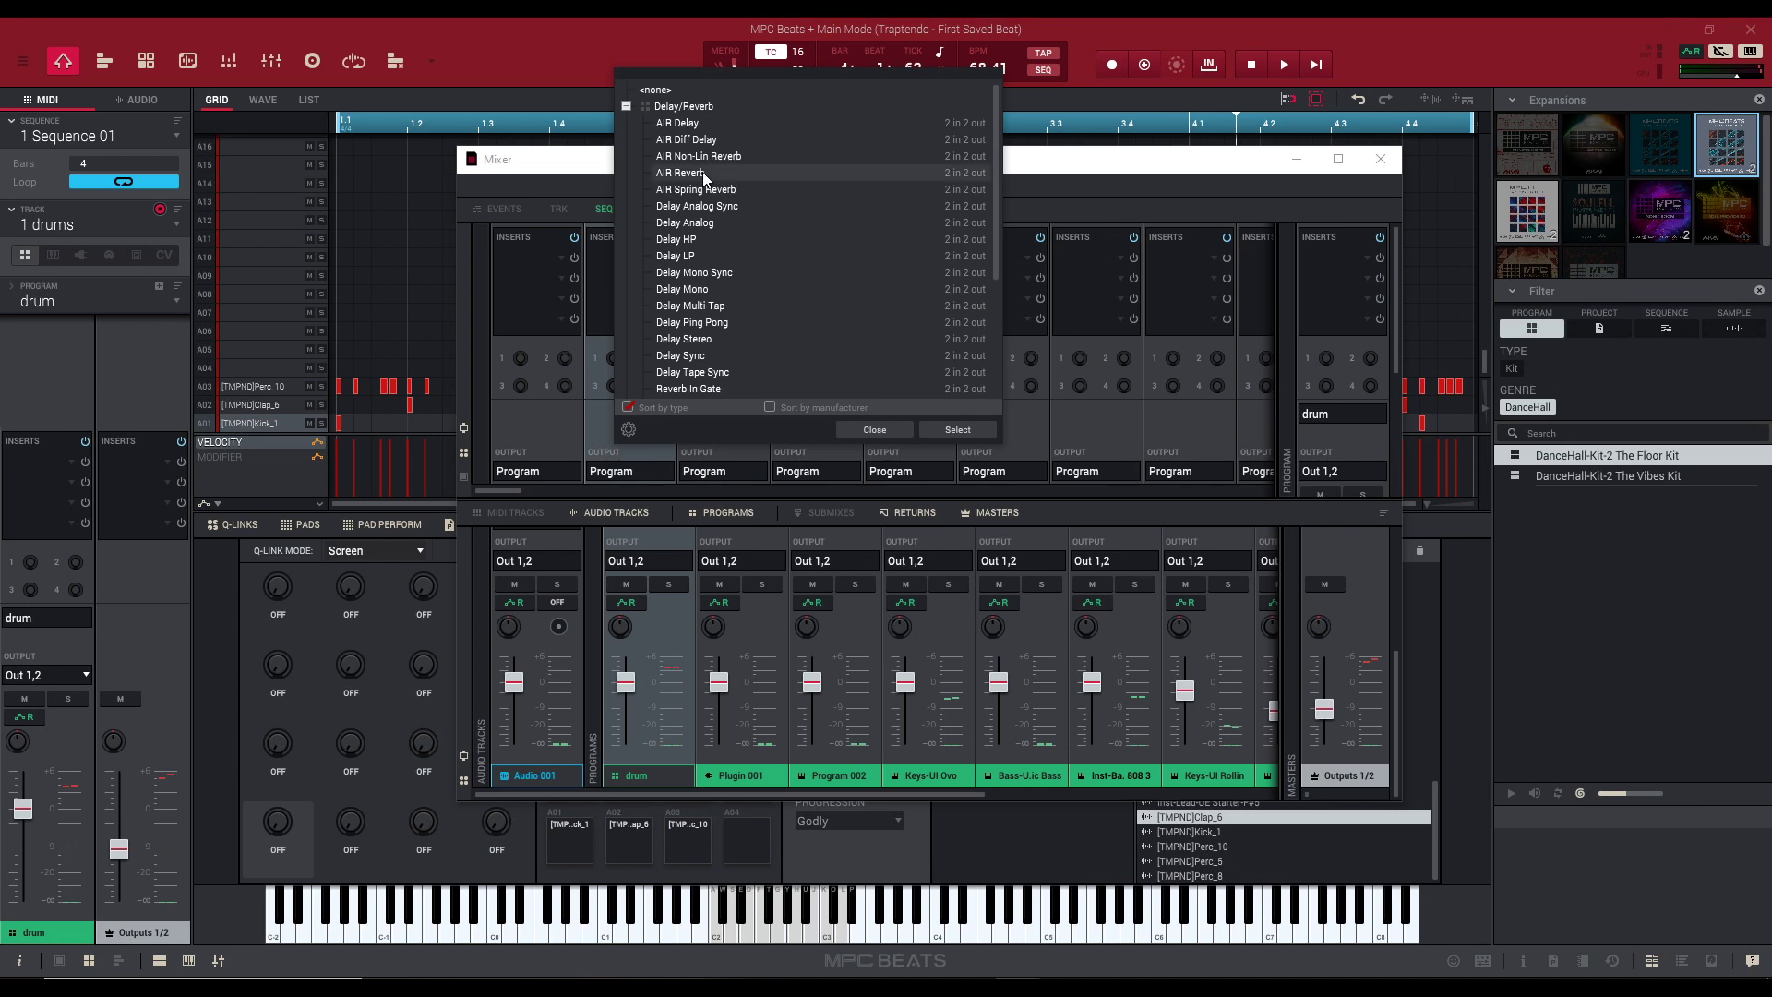
double_click(702, 171)
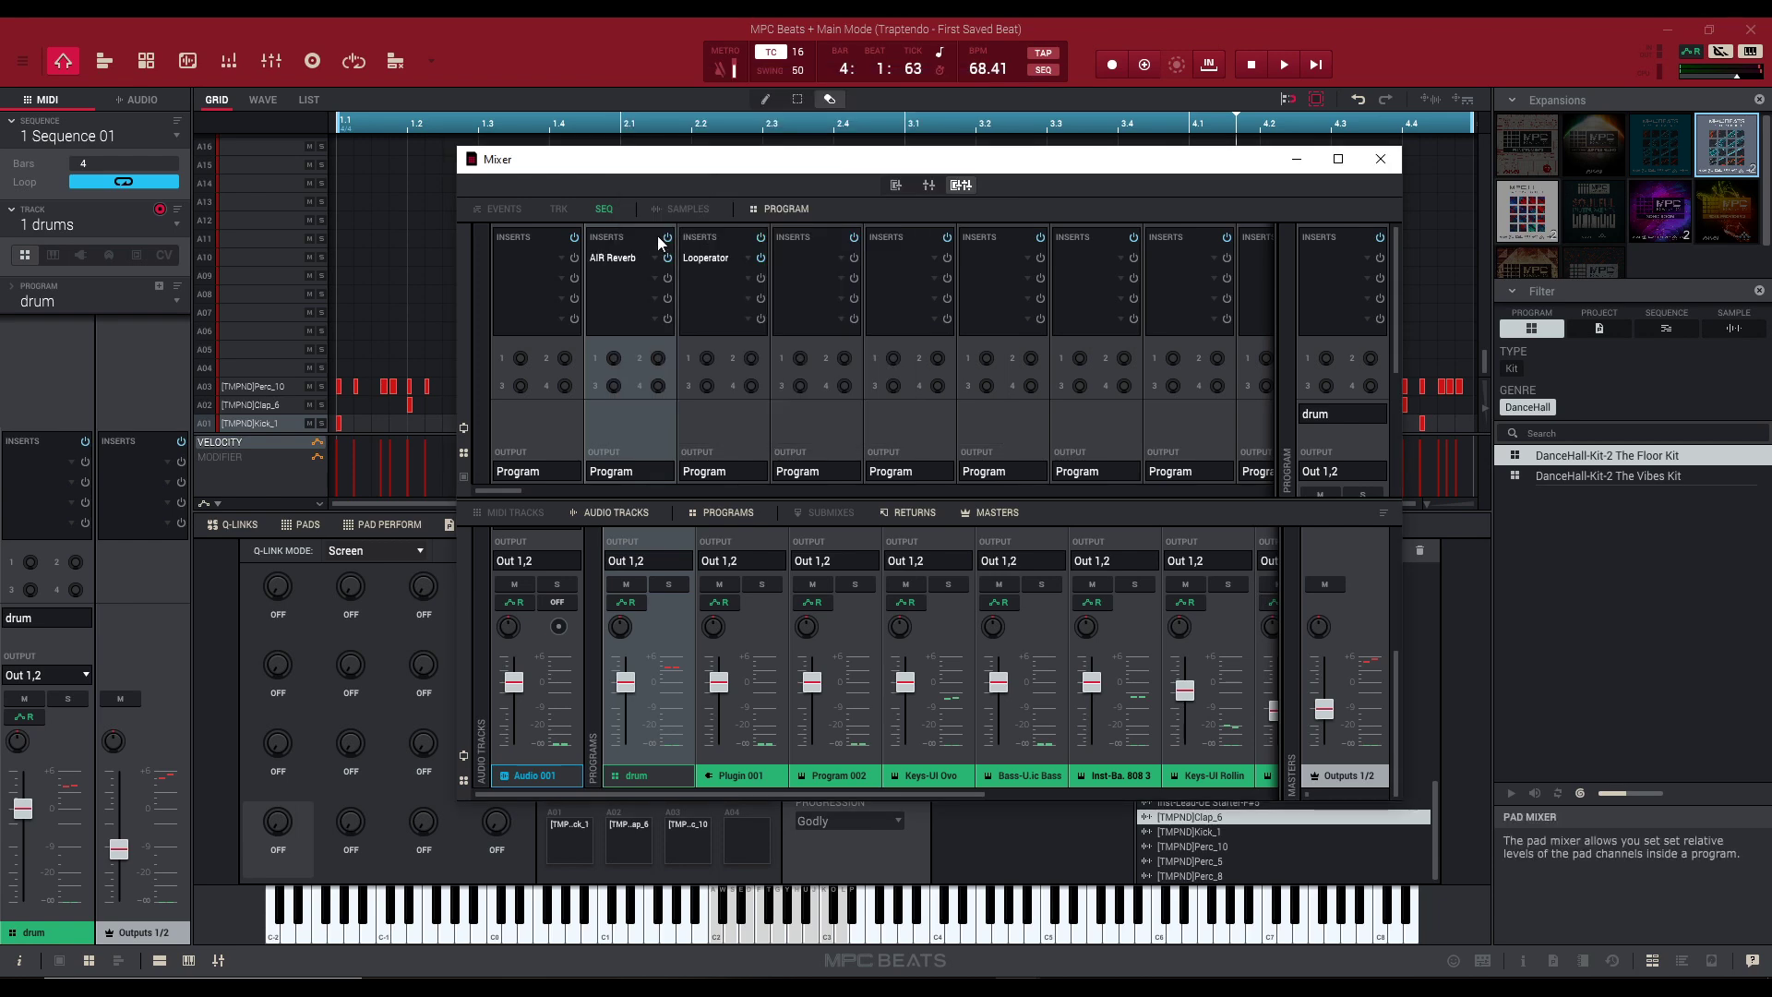
left_click(633, 259)
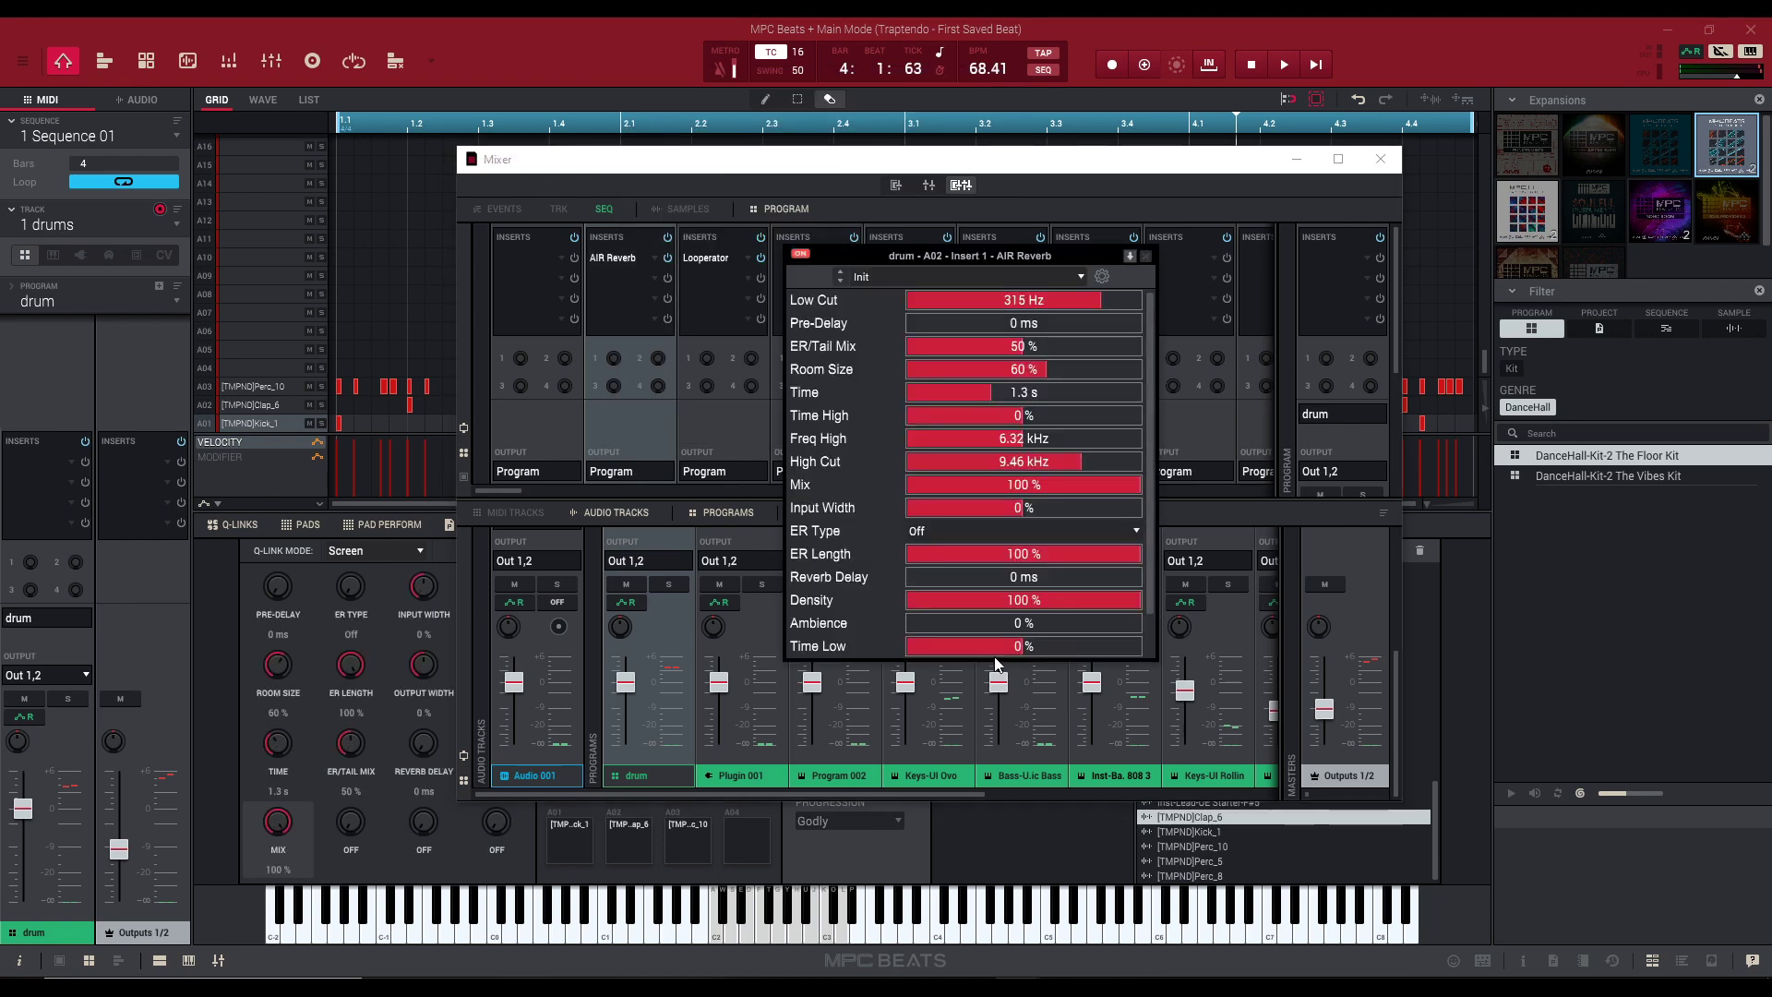
Set A02's AIR Reverb Output Width to -80 % and Mix to 15 %, then close the mixer and reverb windows.
key("space")
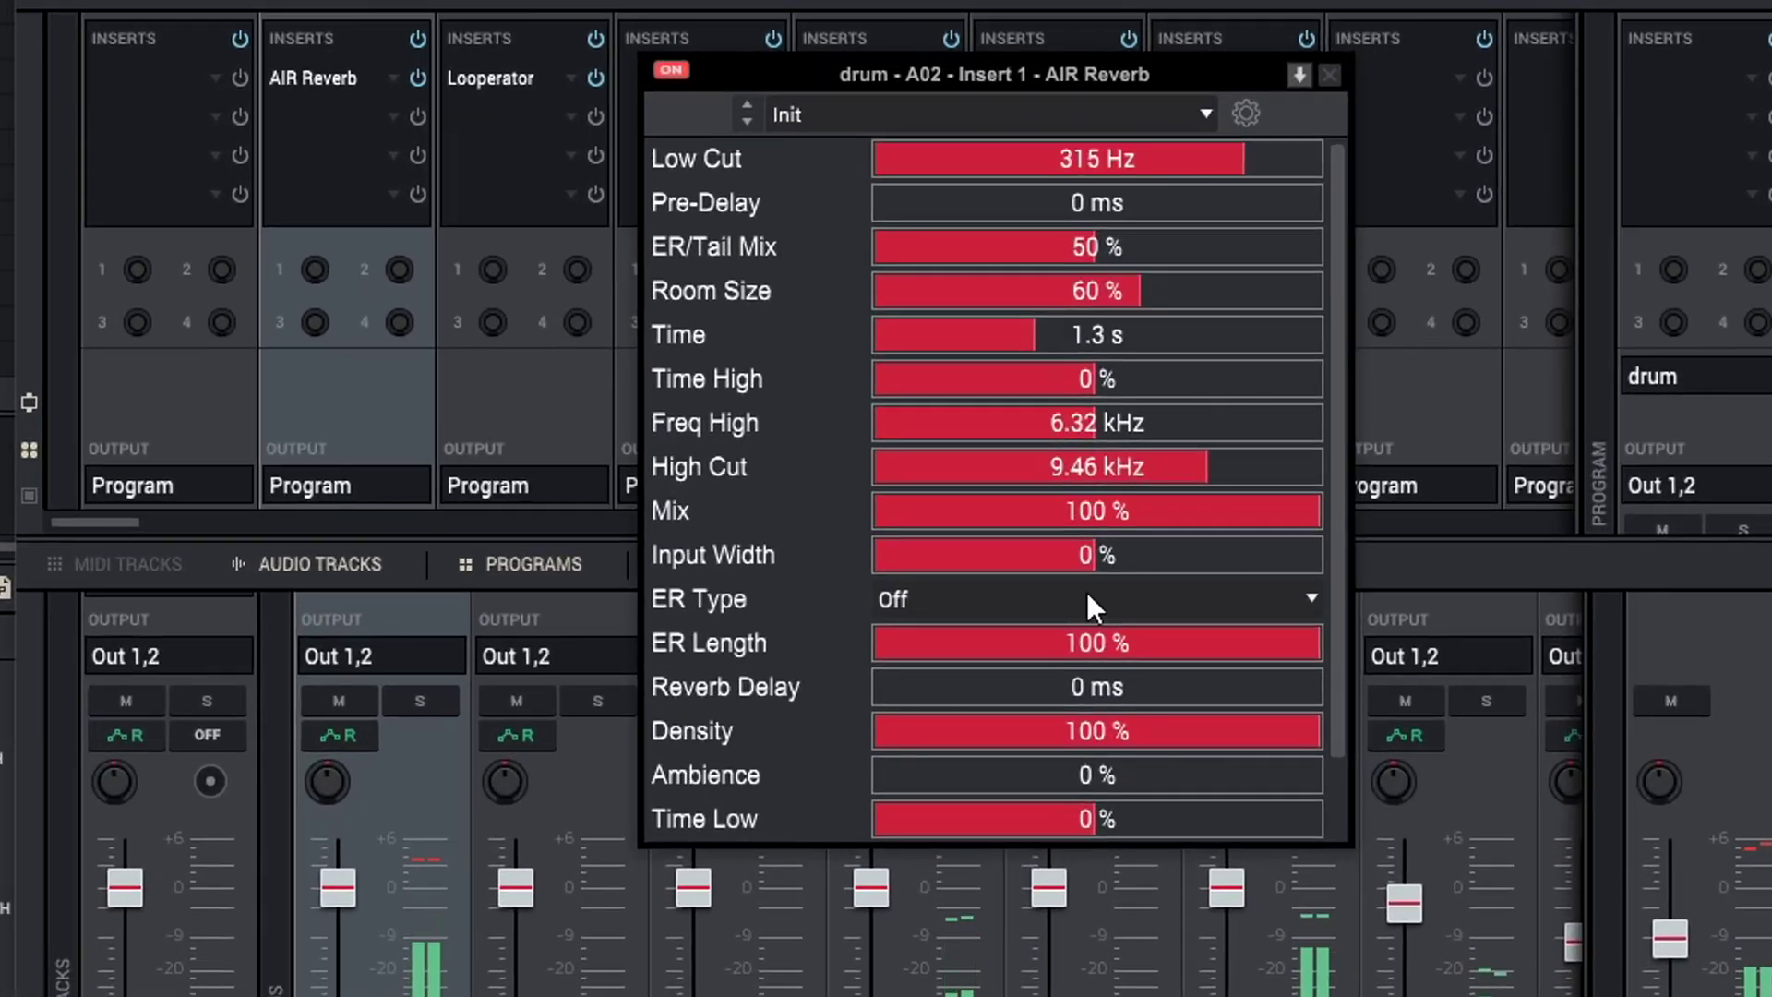
scroll(1087, 590, "down", 2)
left_click_drag(1088, 829, 919, 812)
scroll(1055, 375, "up", 2)
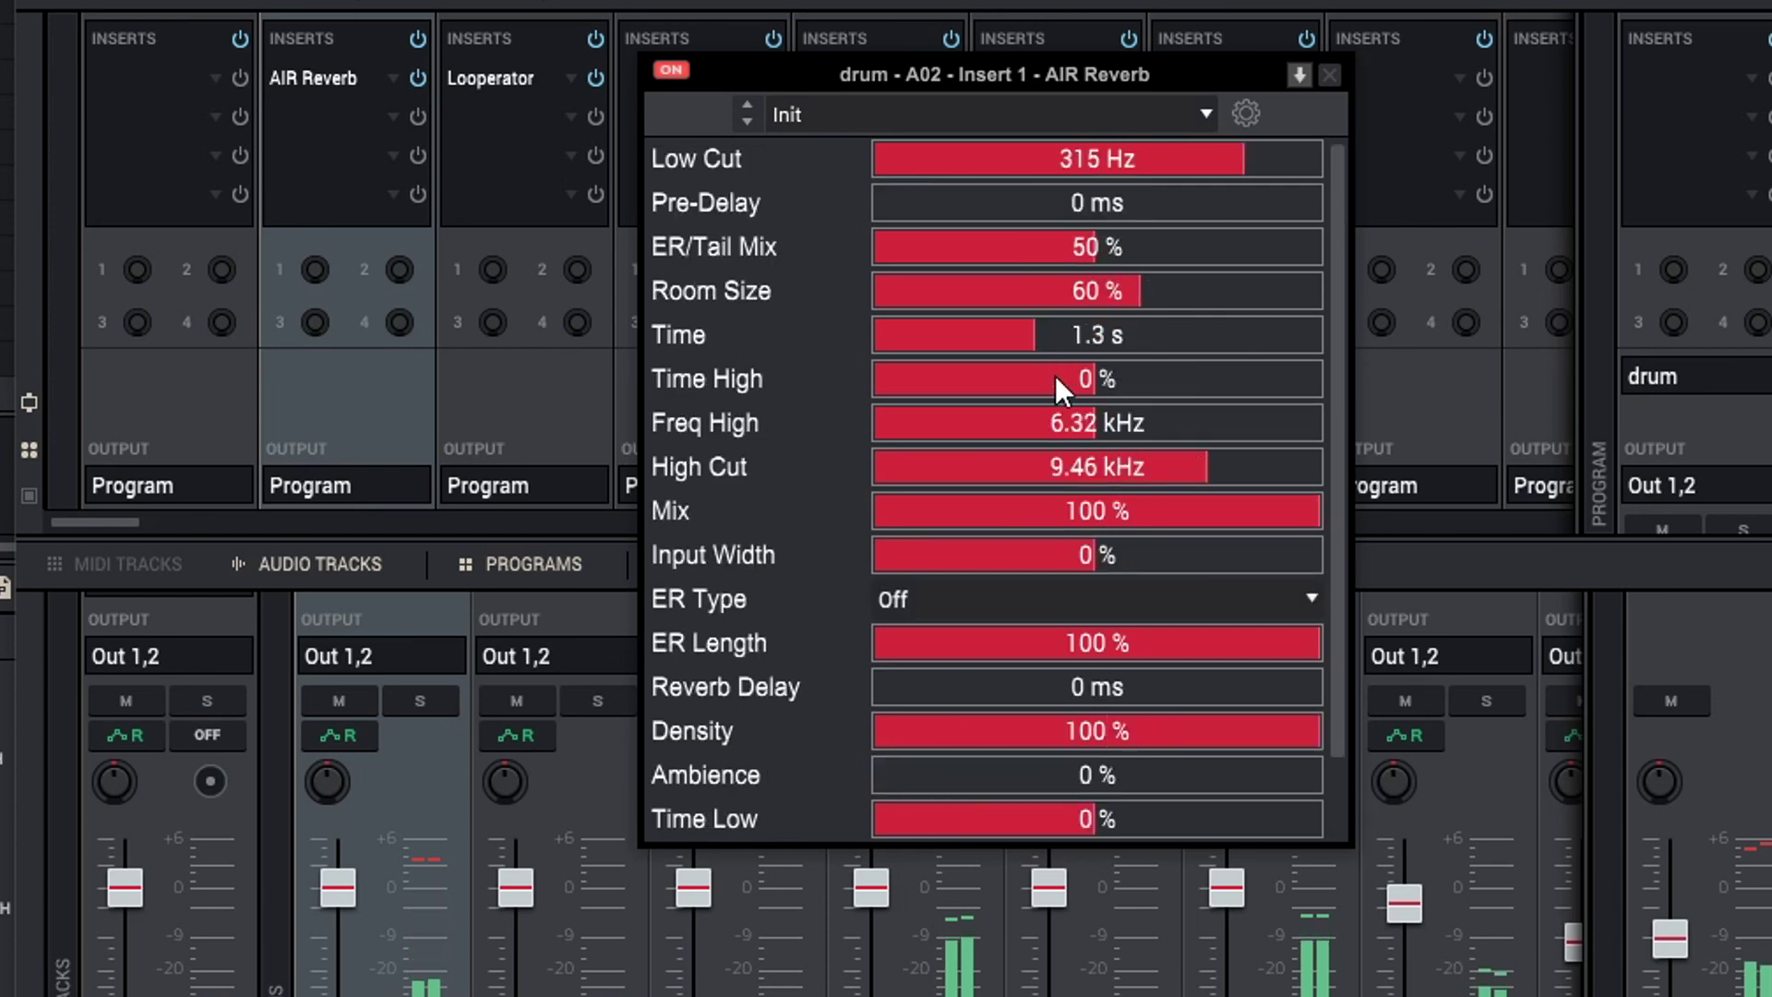
left_click_drag(1292, 512, 938, 526)
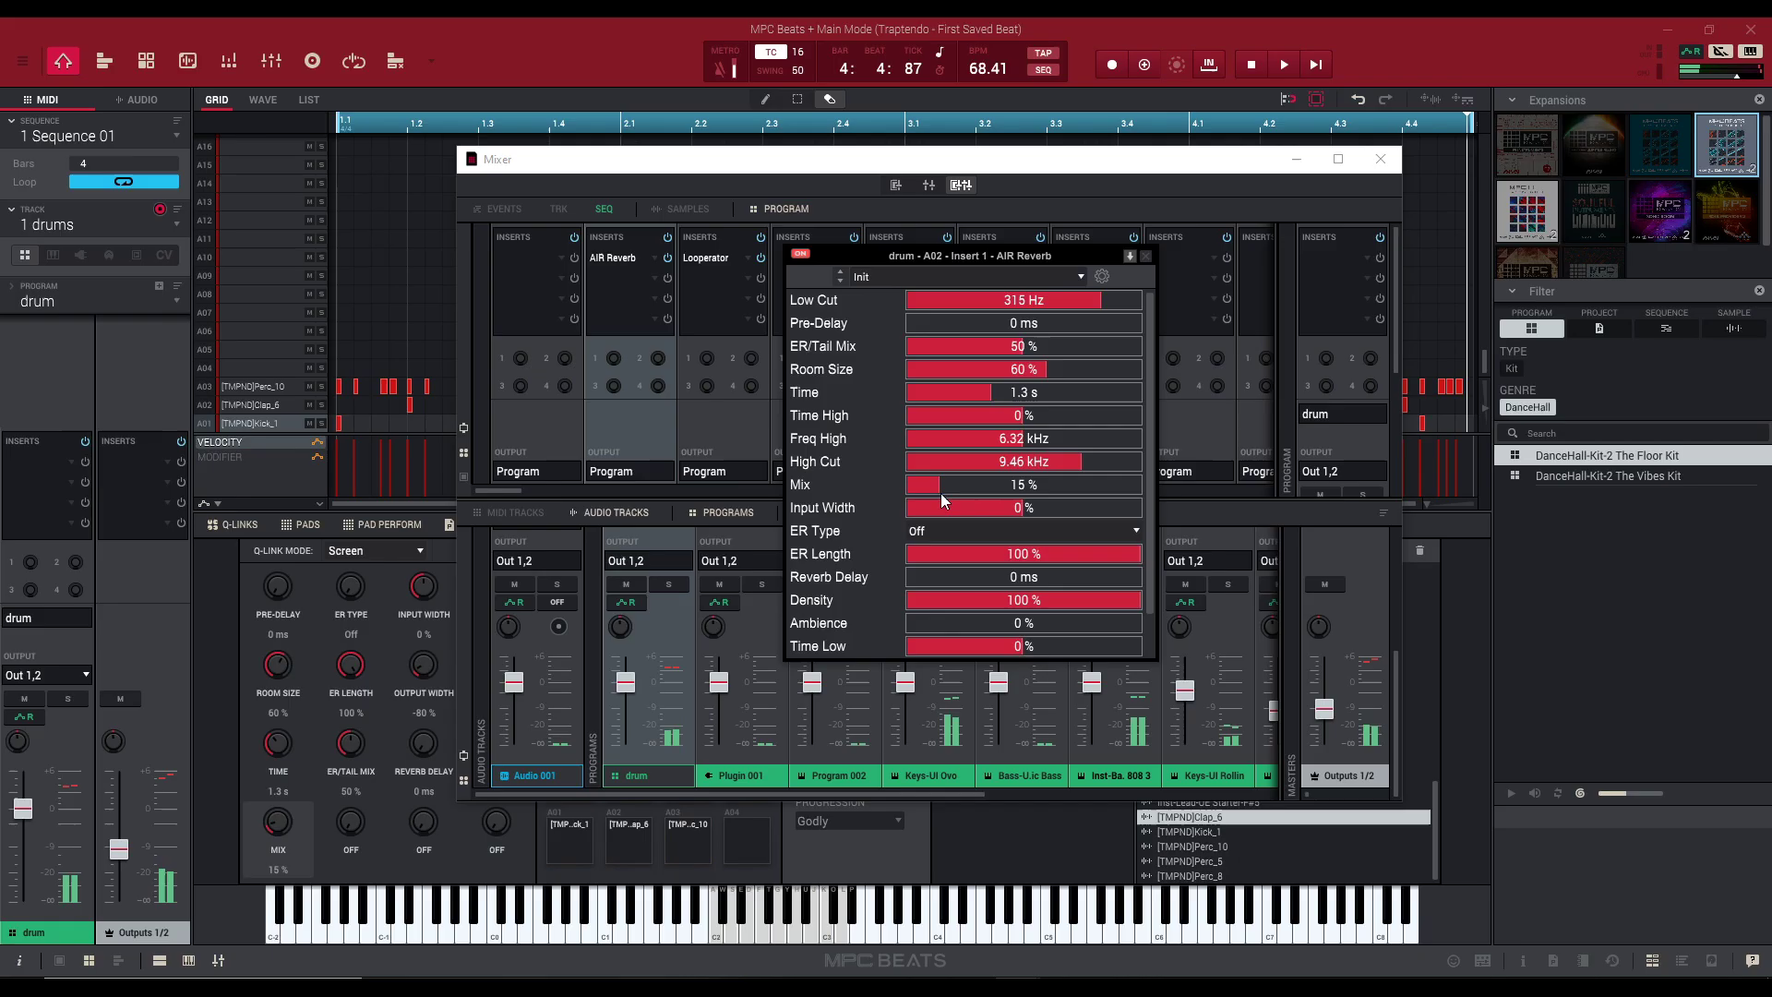
left_click(1382, 160)
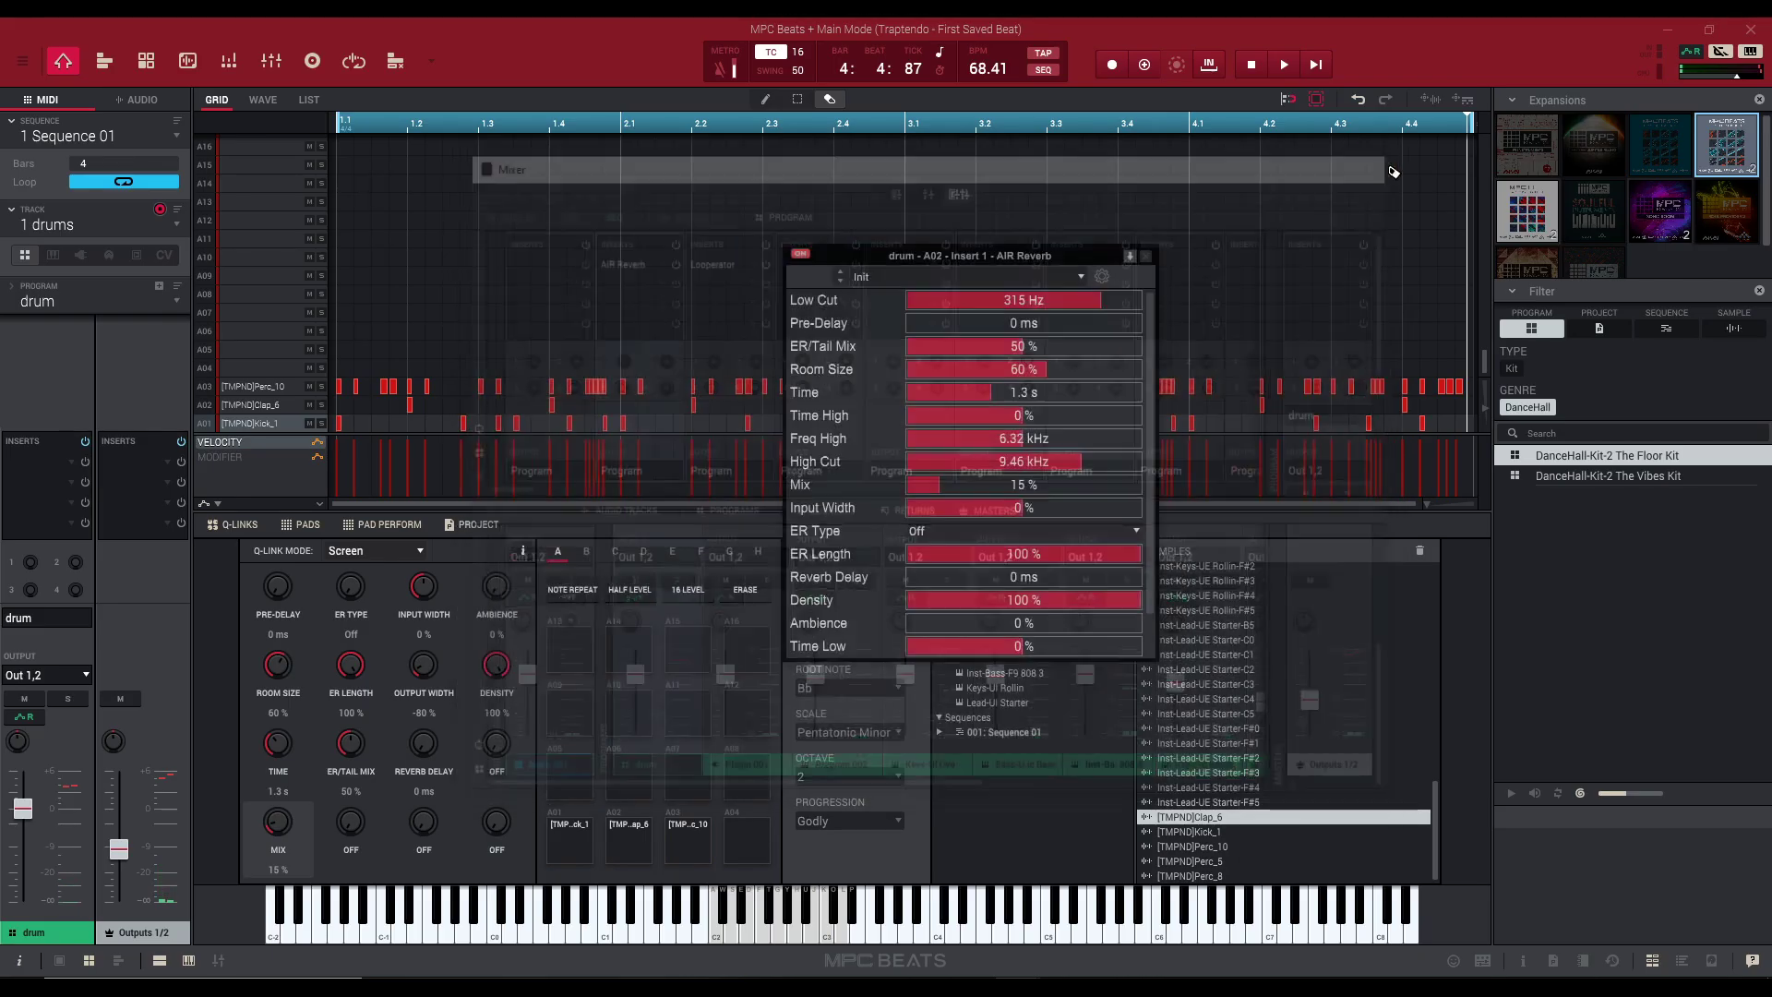
left_click(1146, 257)
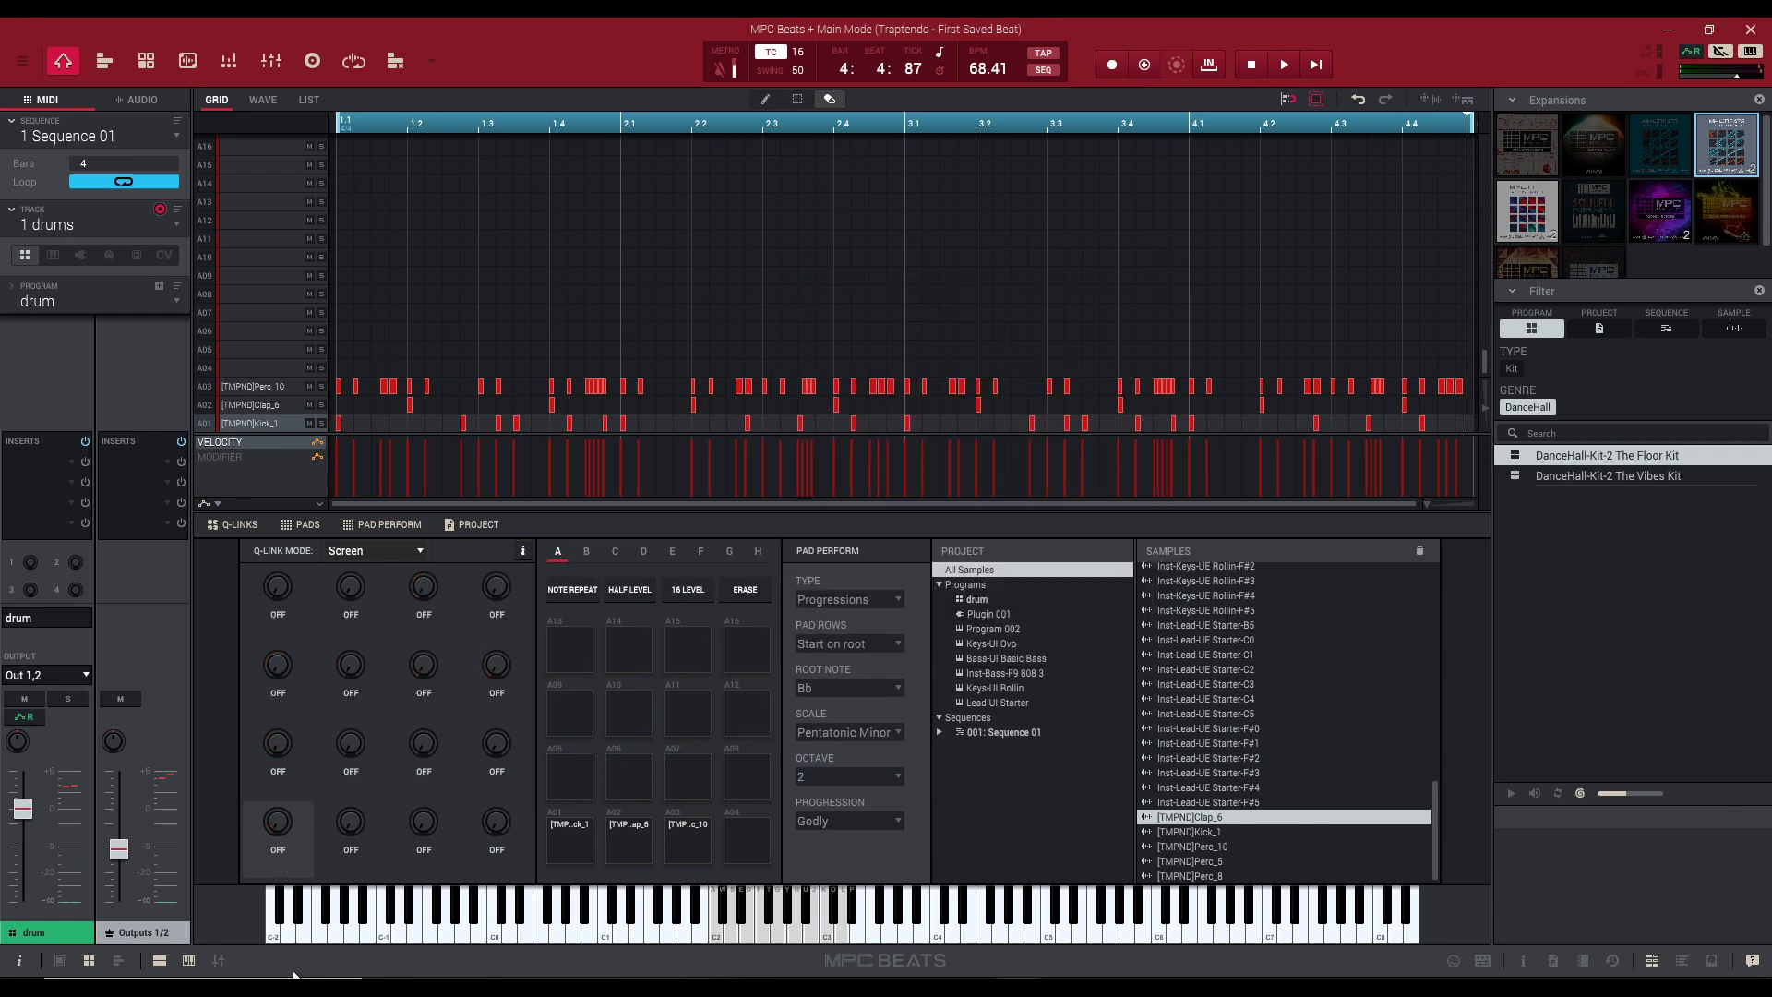
Reopen the Mixer window and solo the Keys-UI Ovo strip, playing the beat to hear only the keys.
left_click(219, 962)
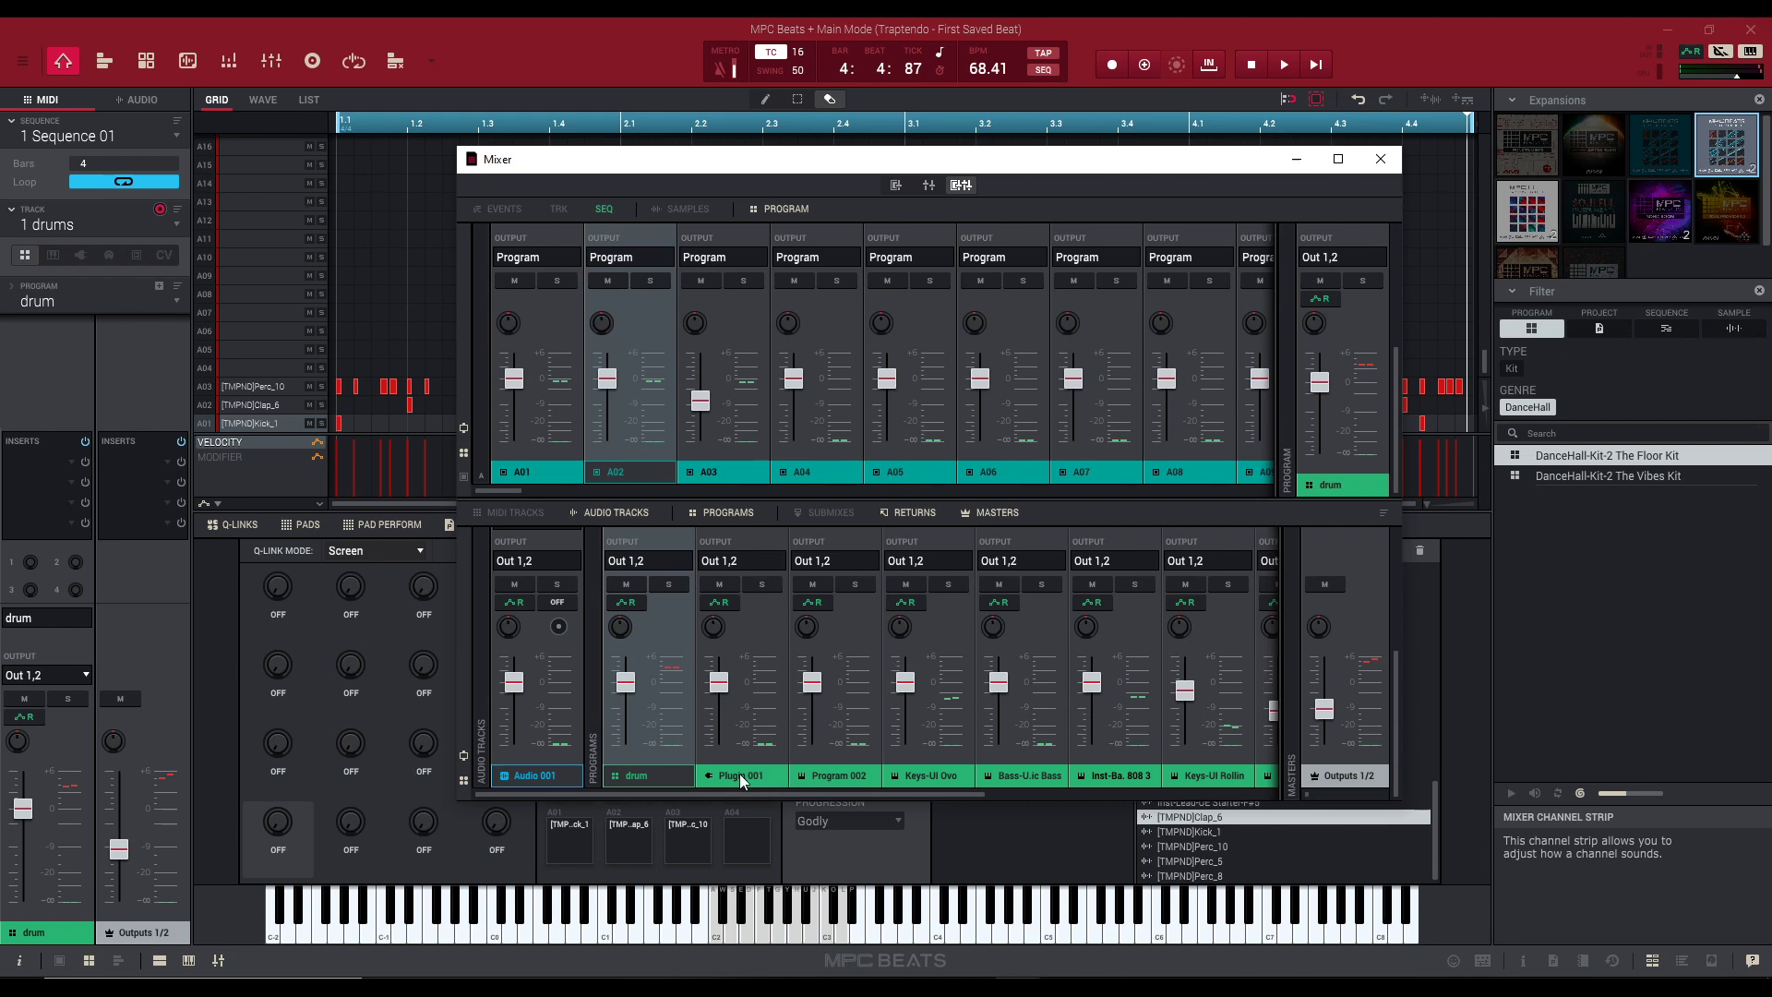
key("space")
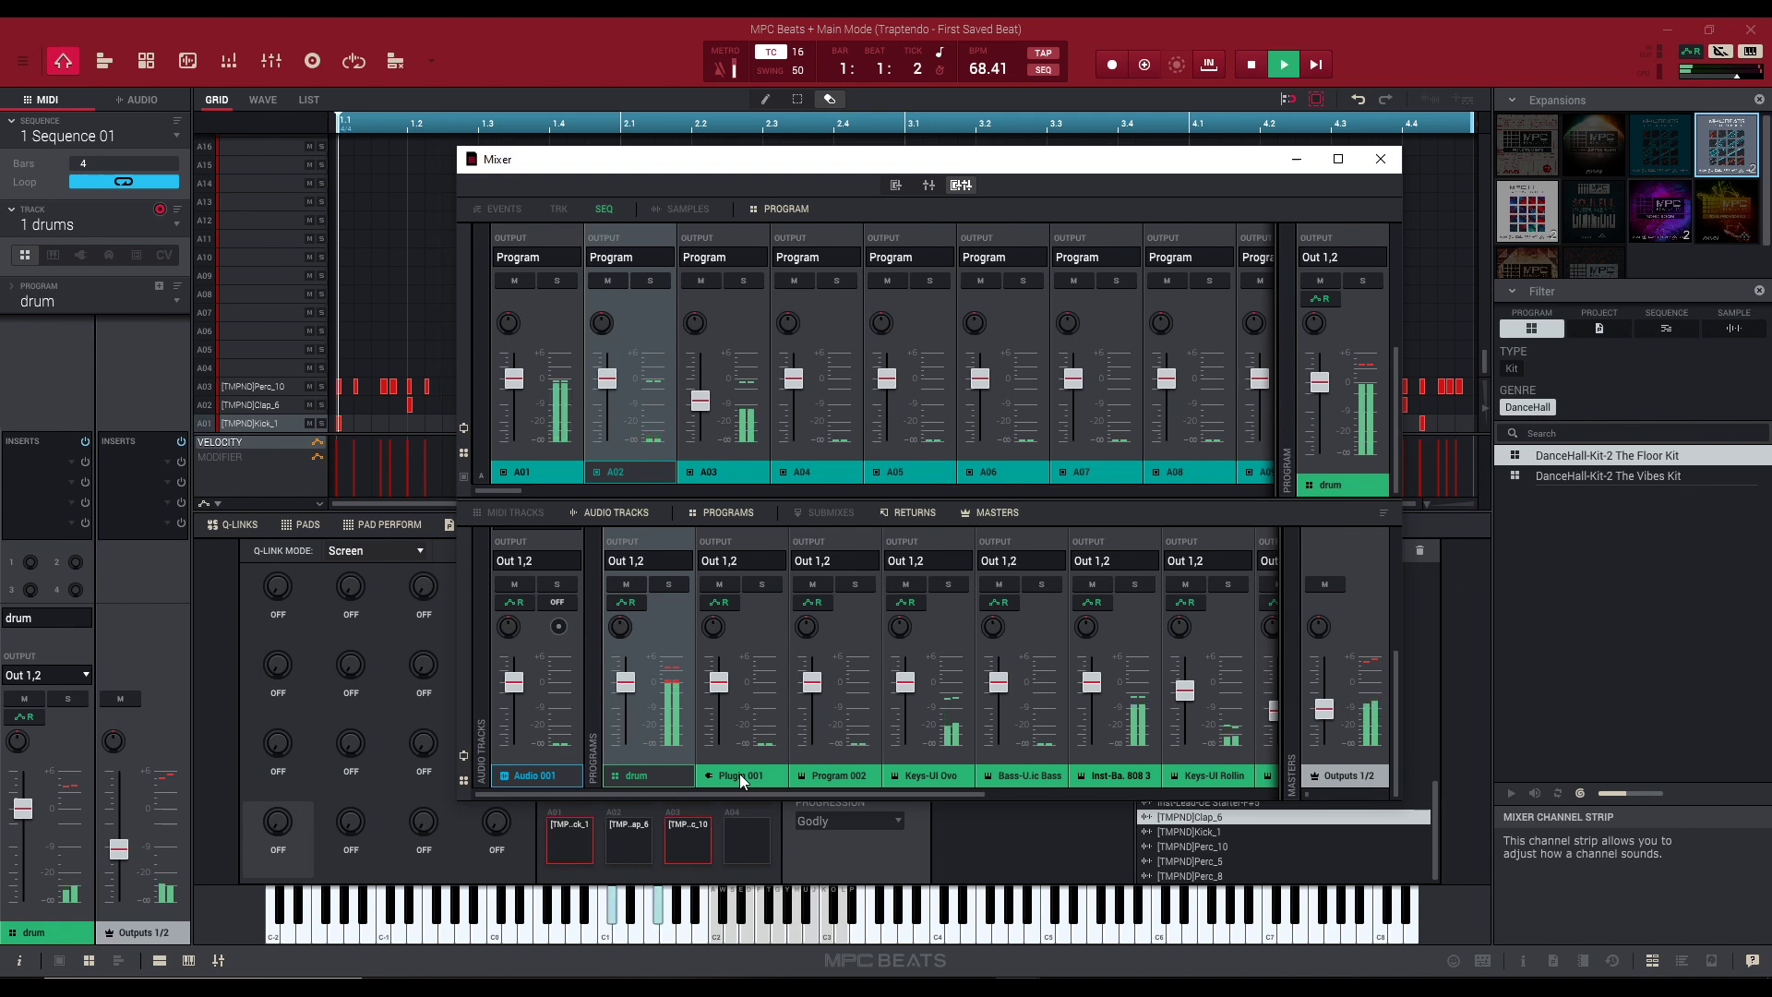
key("space")
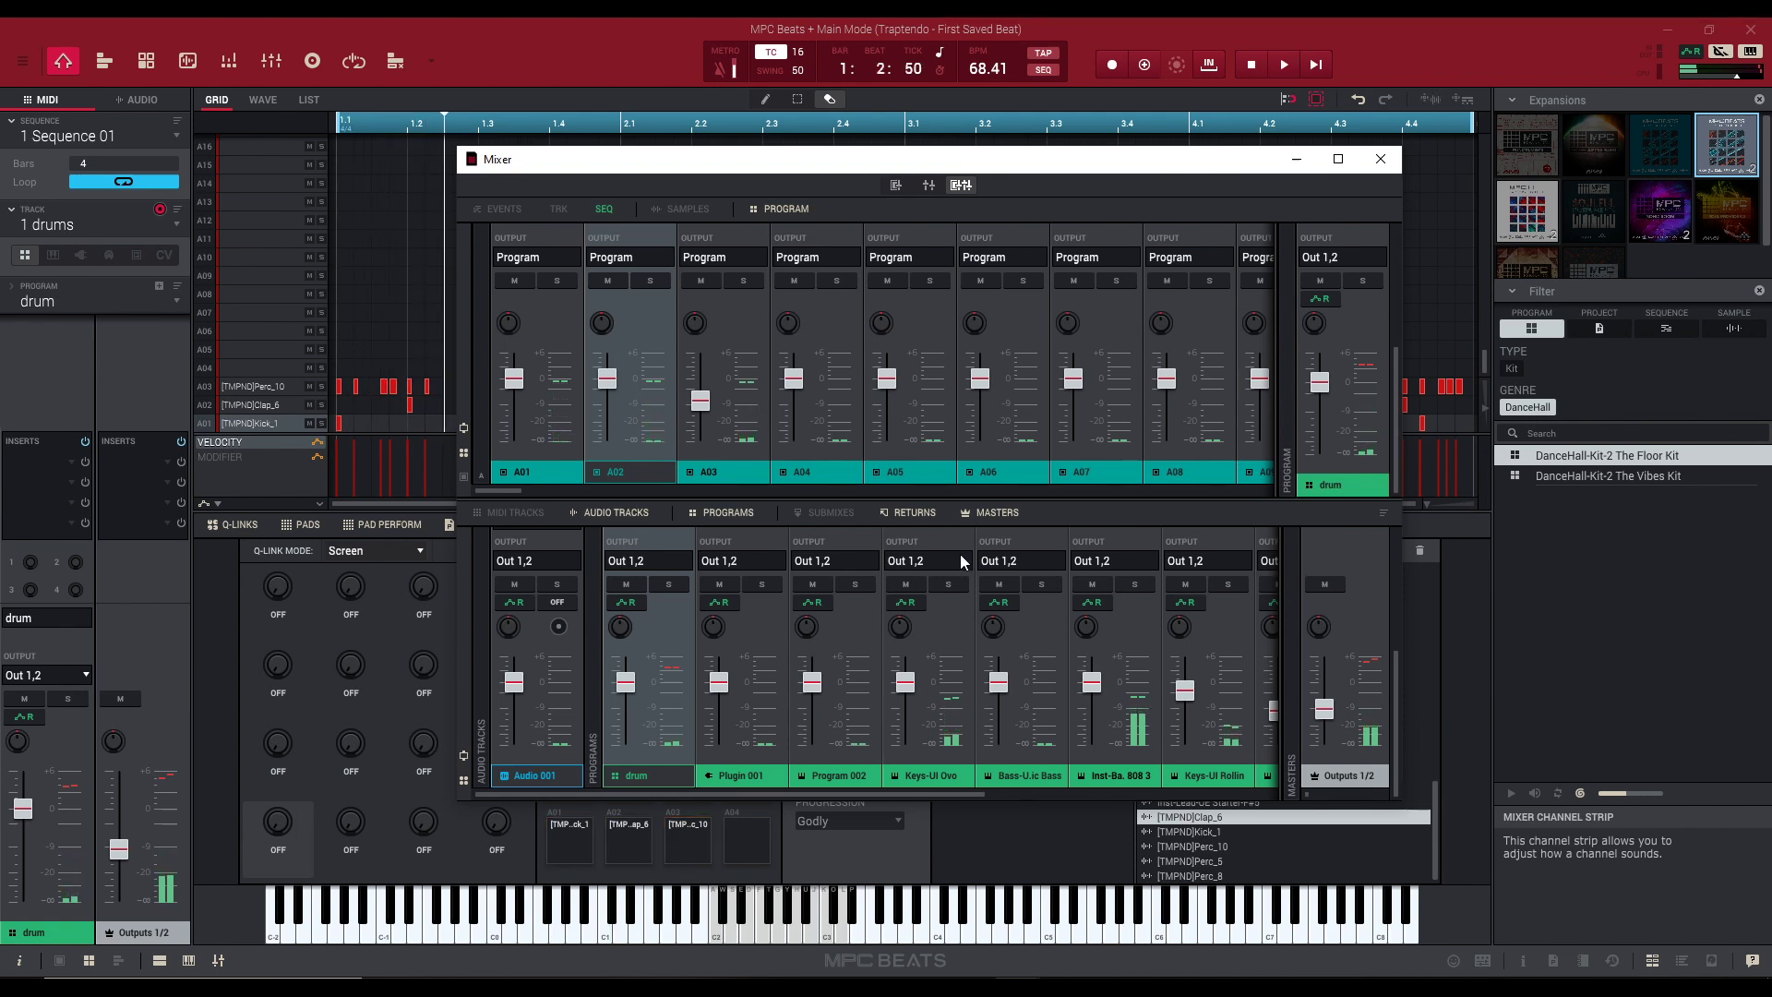
left_click(955, 585)
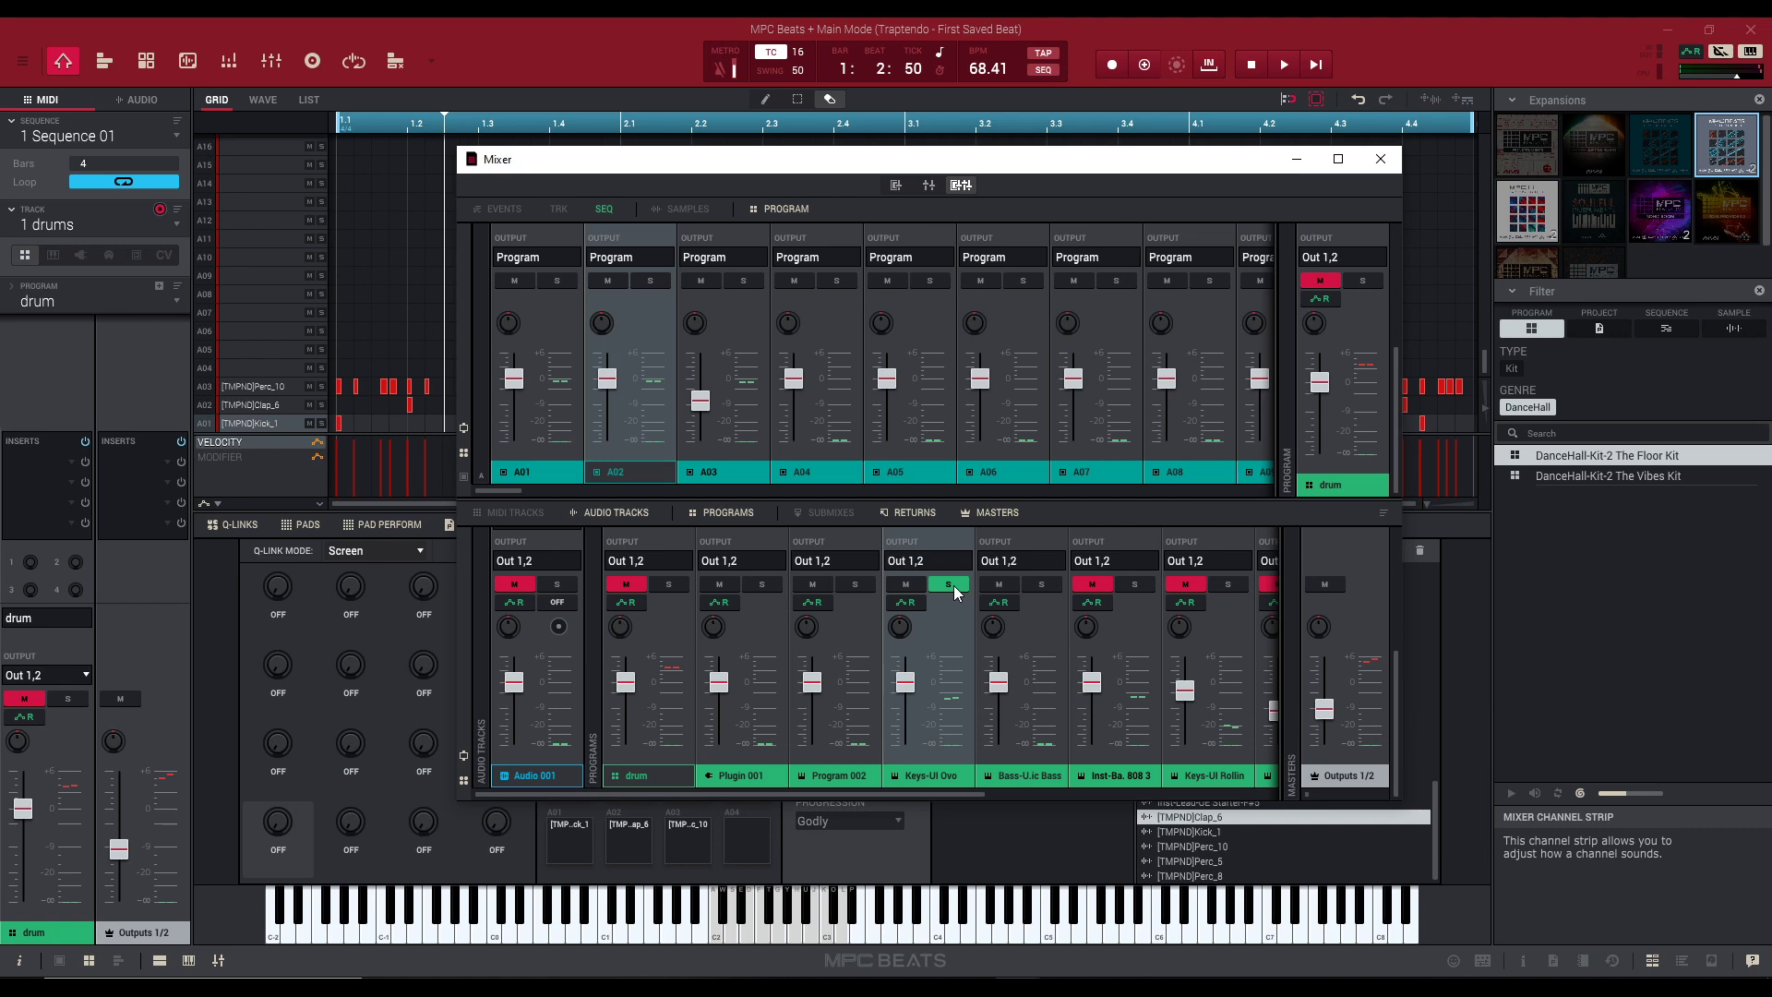
key("space")
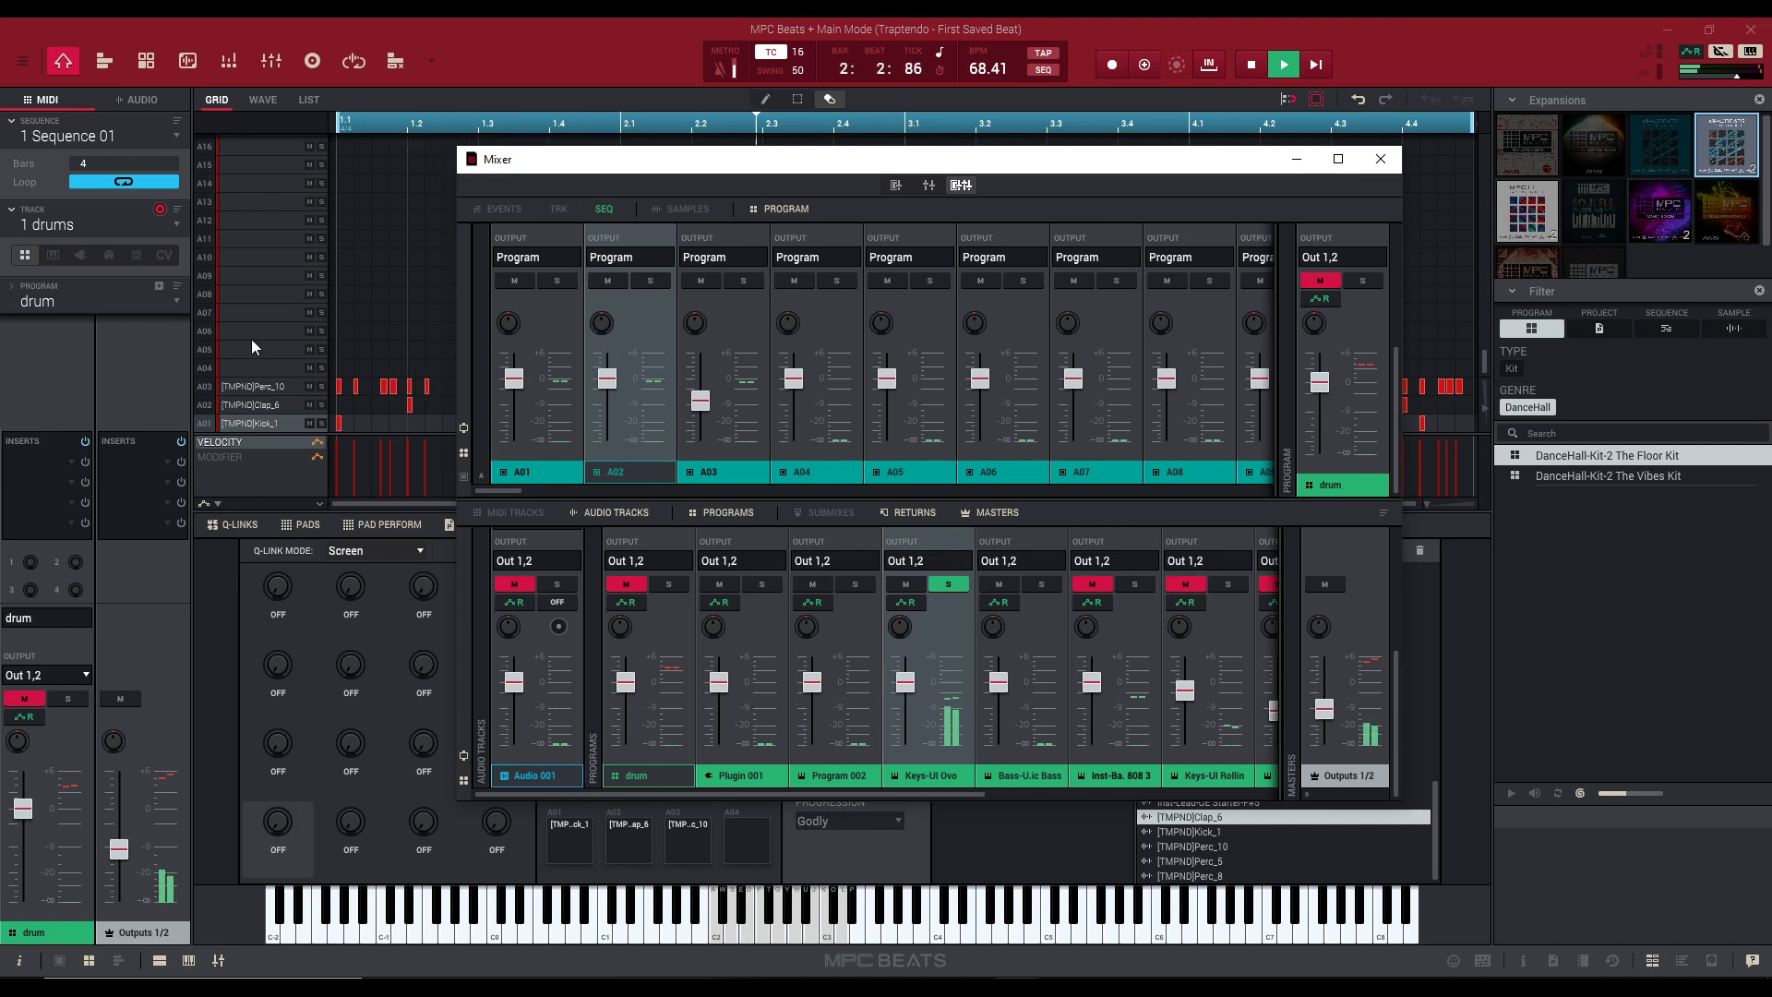
Select Track 02 and switch to the Channel Mixer view, enlarging the mixer to show the inserts.
left_click(164, 226)
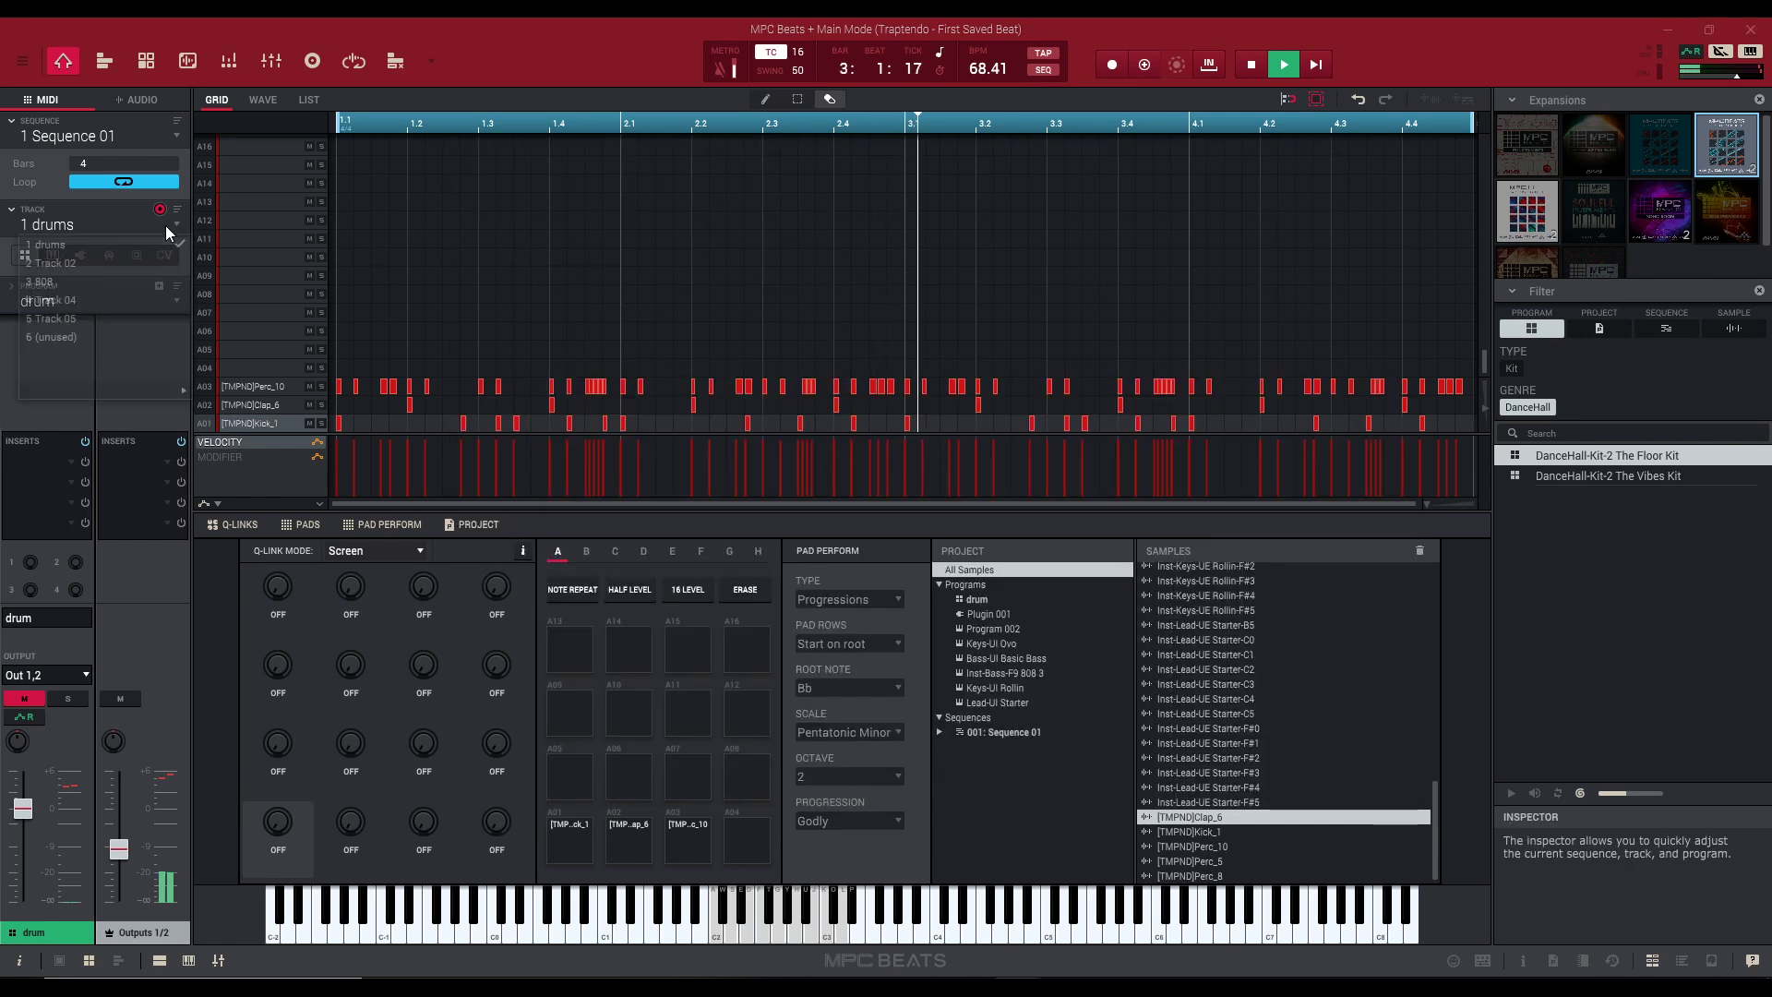
left_click(101, 265)
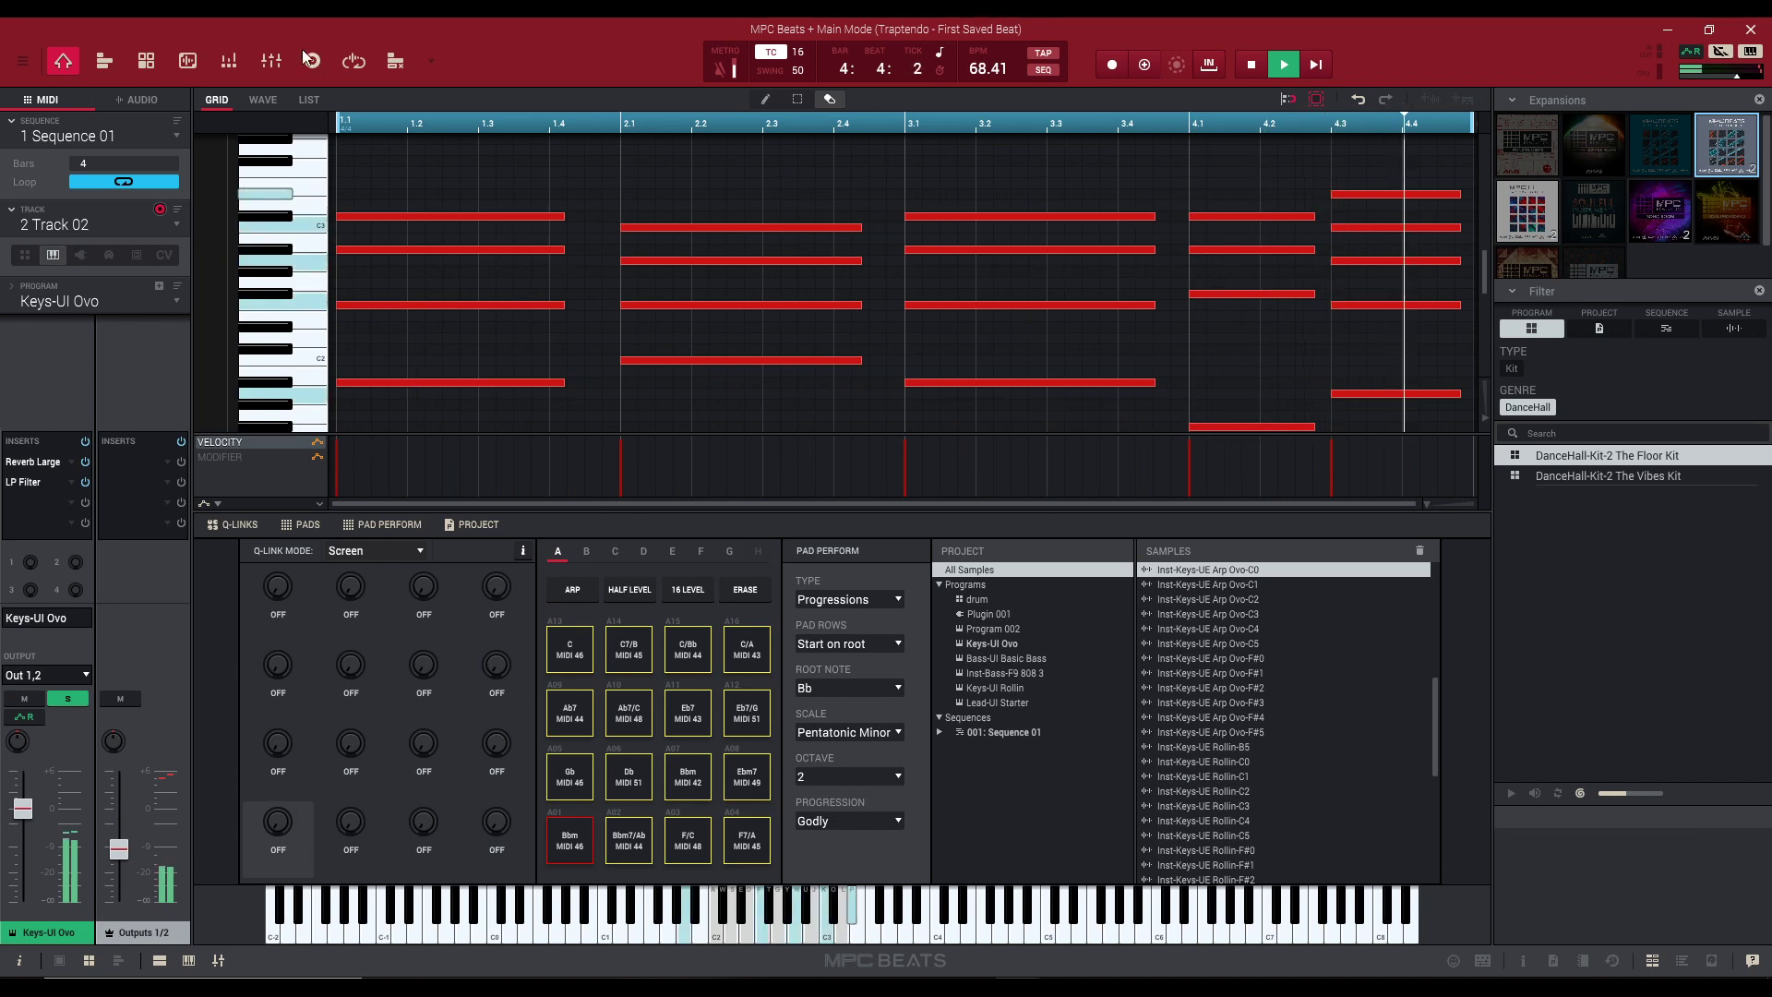
left_click(270, 61)
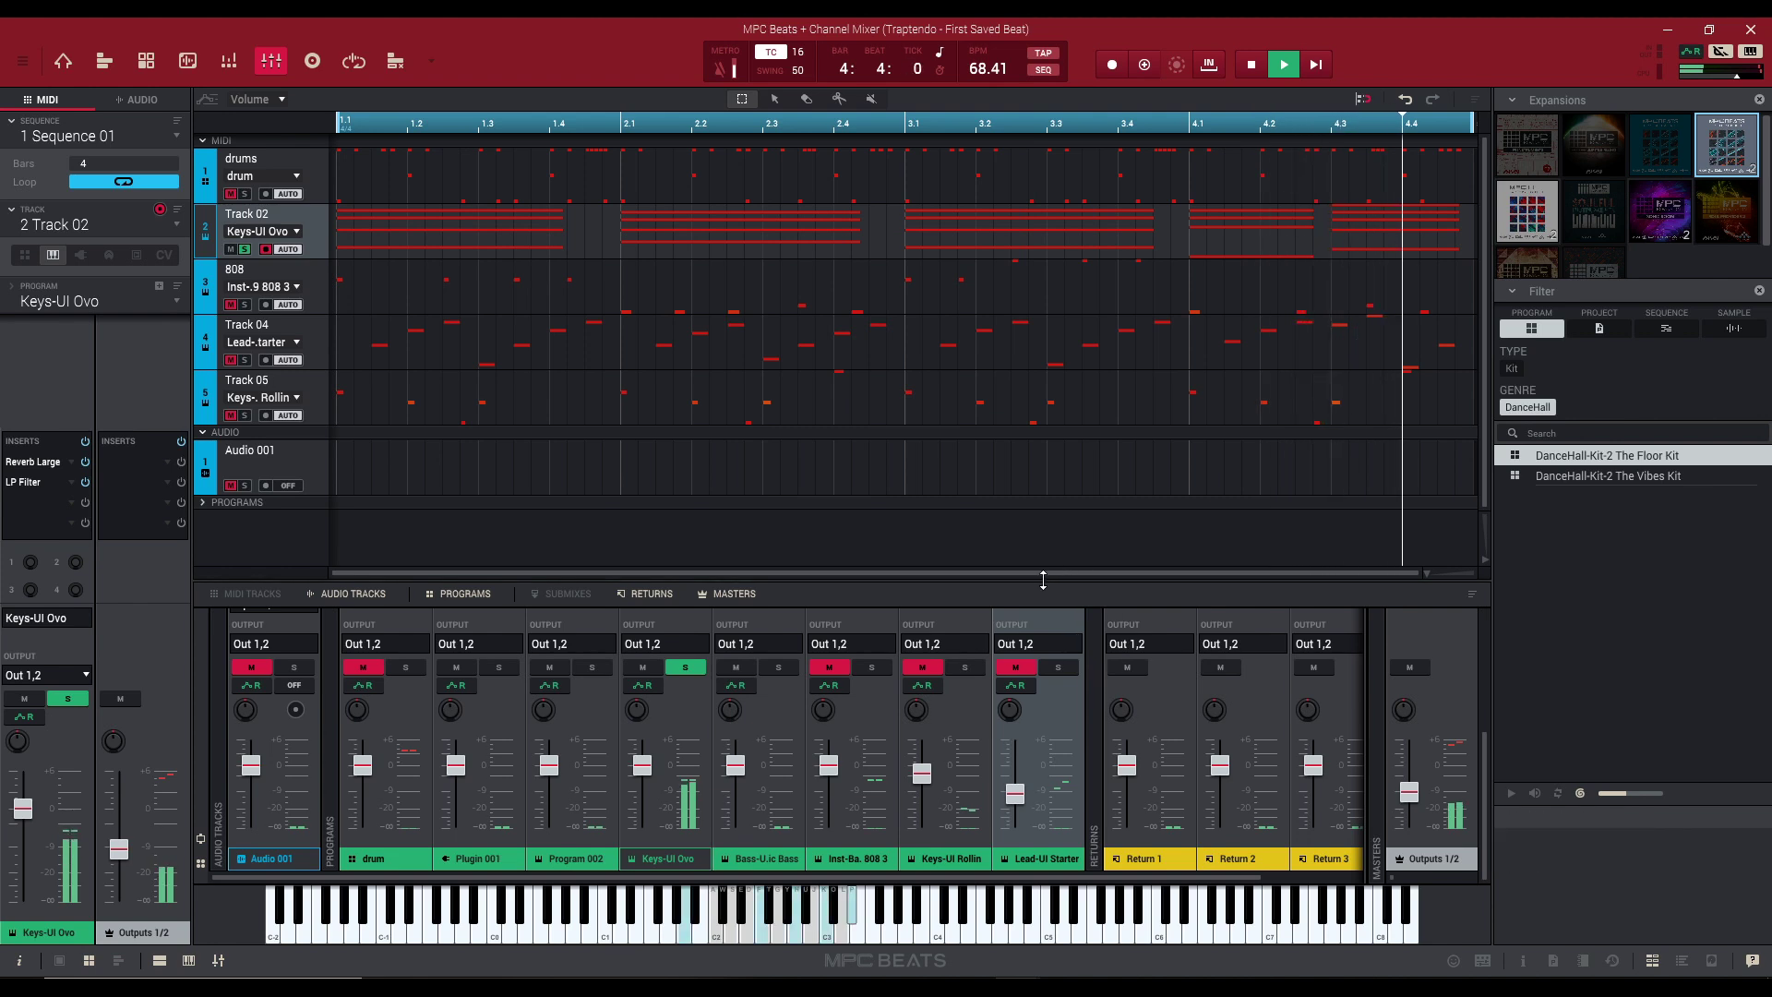
left_click_drag(1044, 578, 1018, 289)
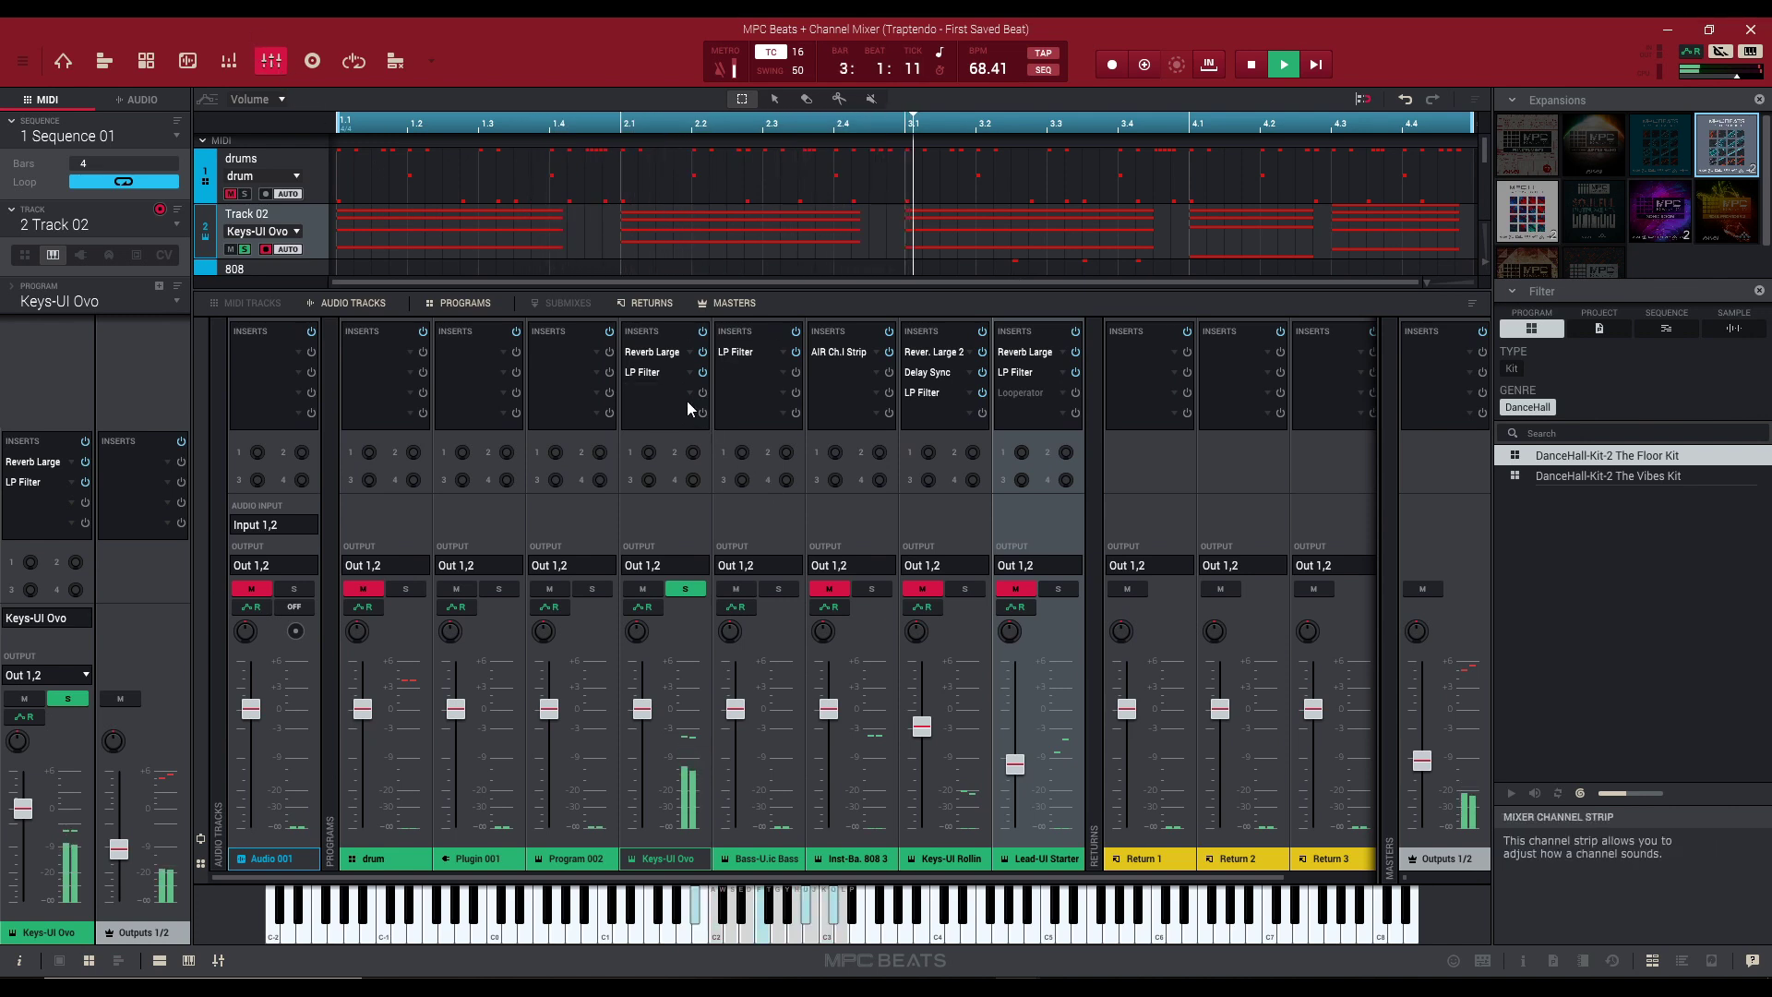
left_click(702, 353)
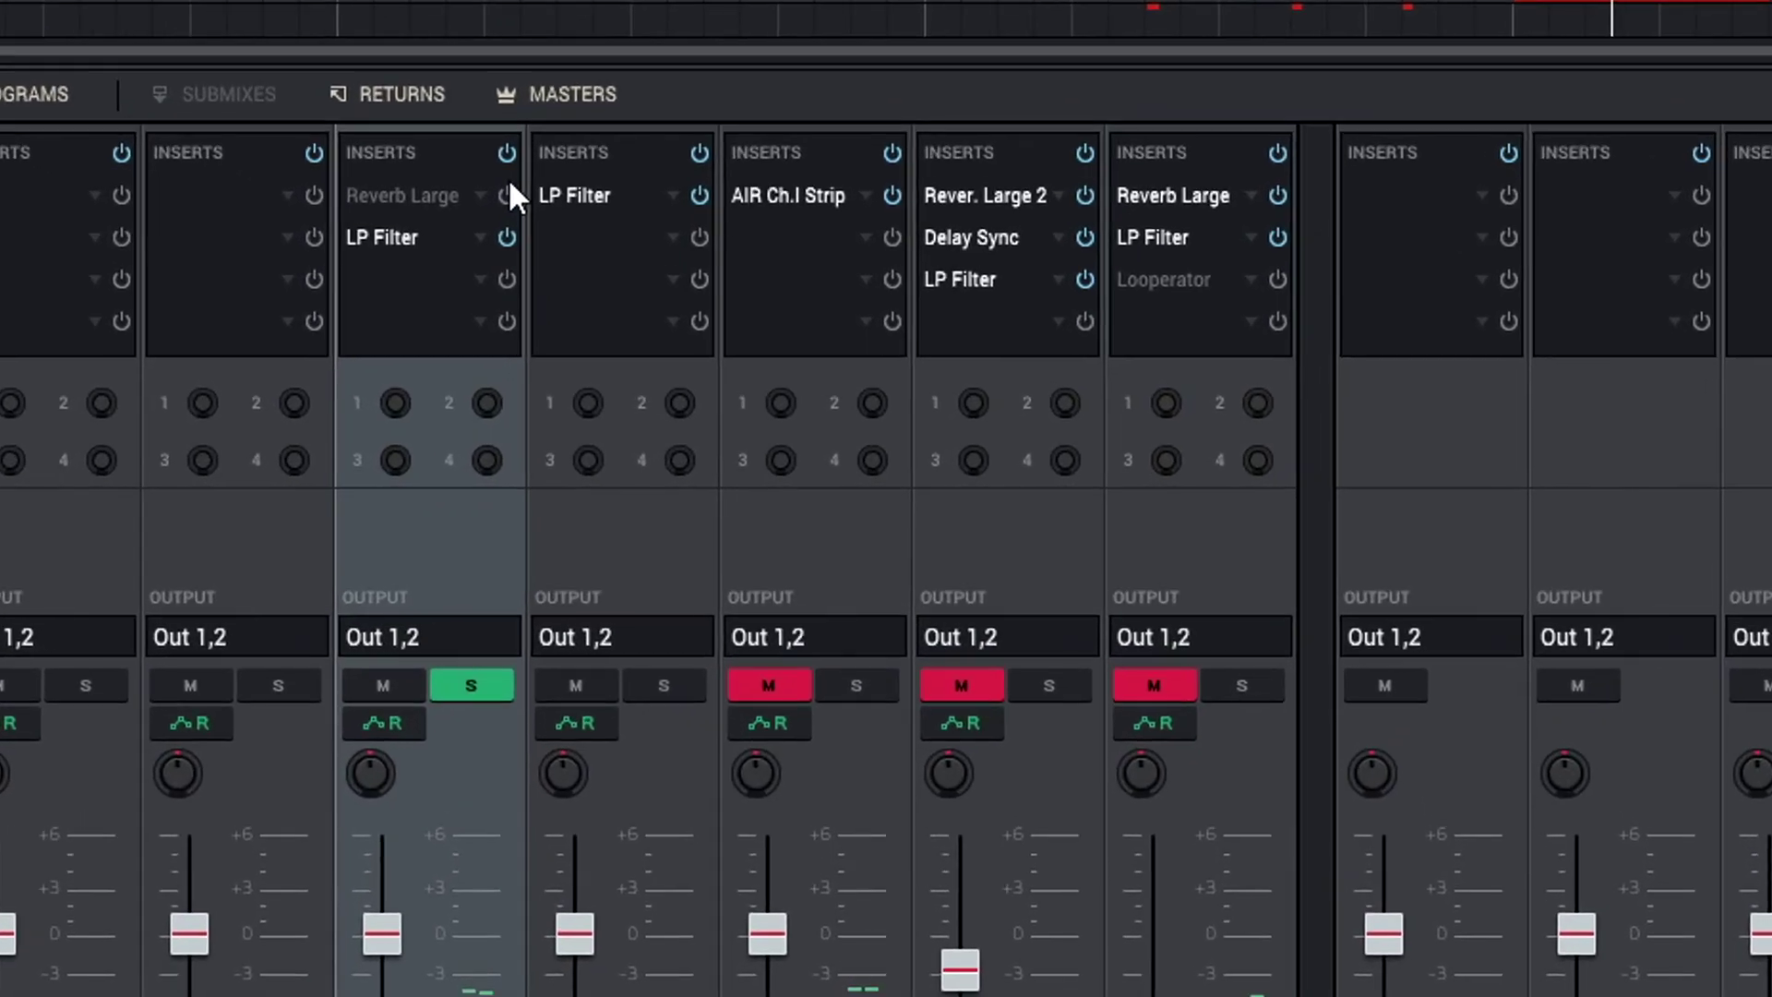
left_click(565, 206)
left_click(502, 159)
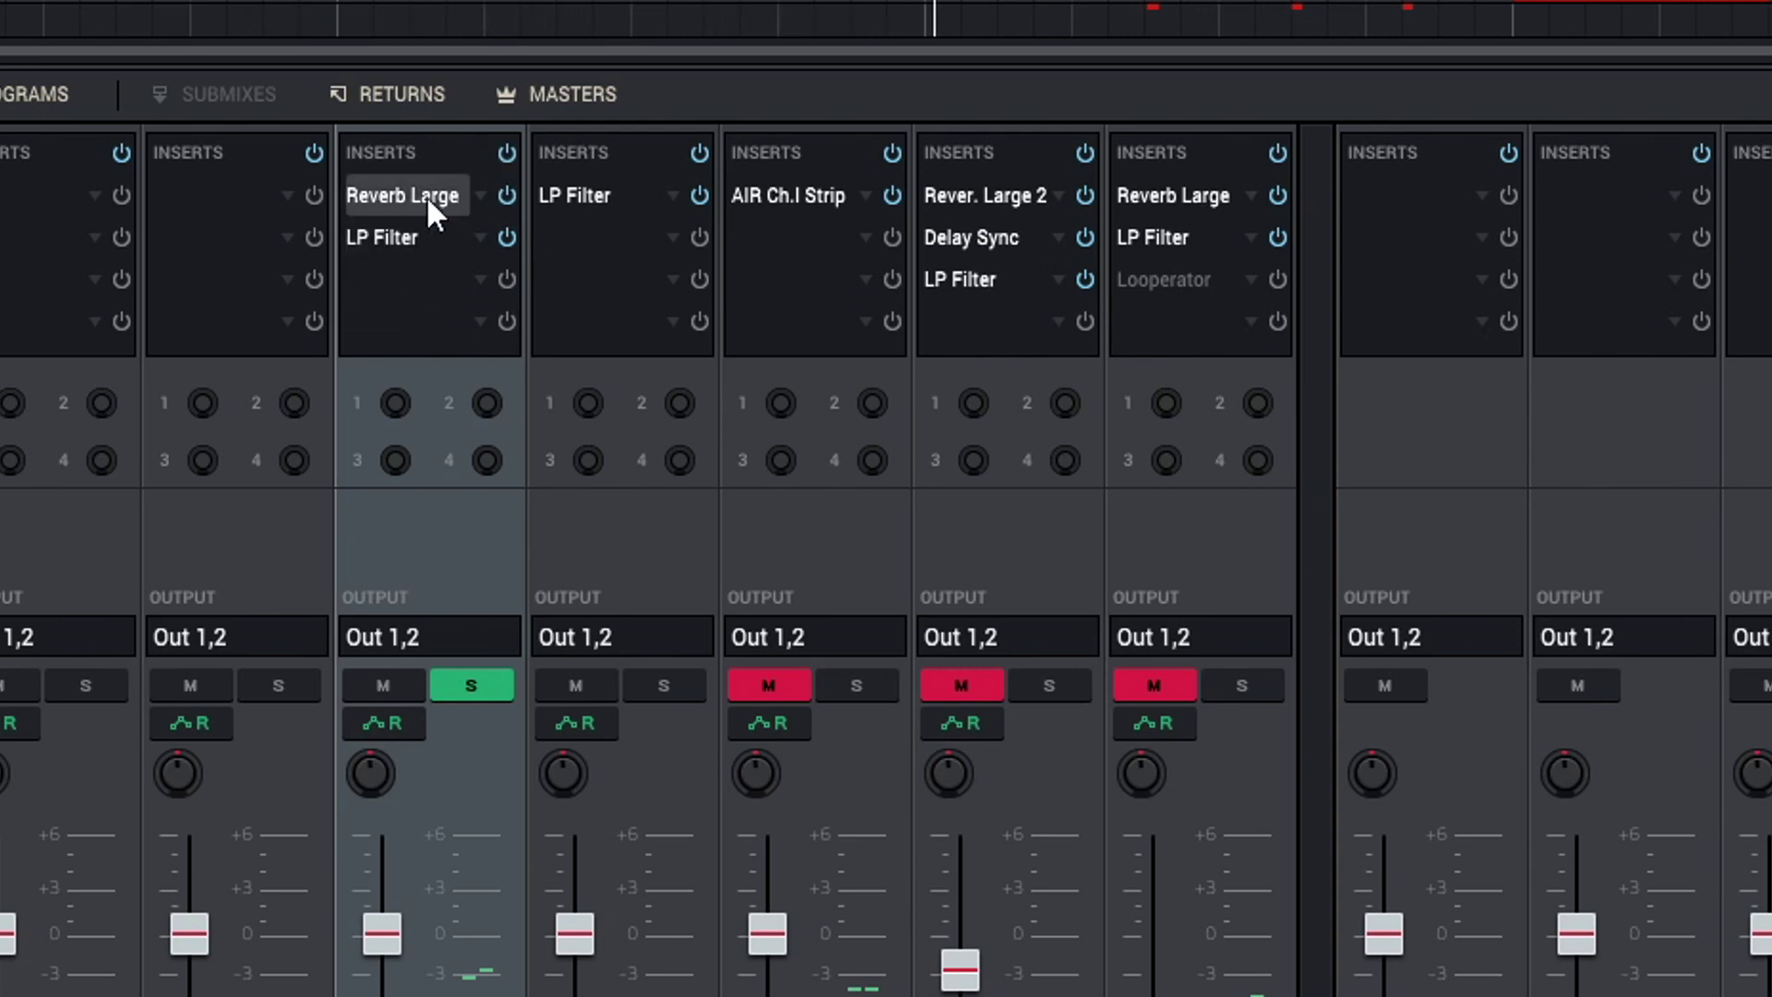
left_click_drag(391, 223, 395, 178)
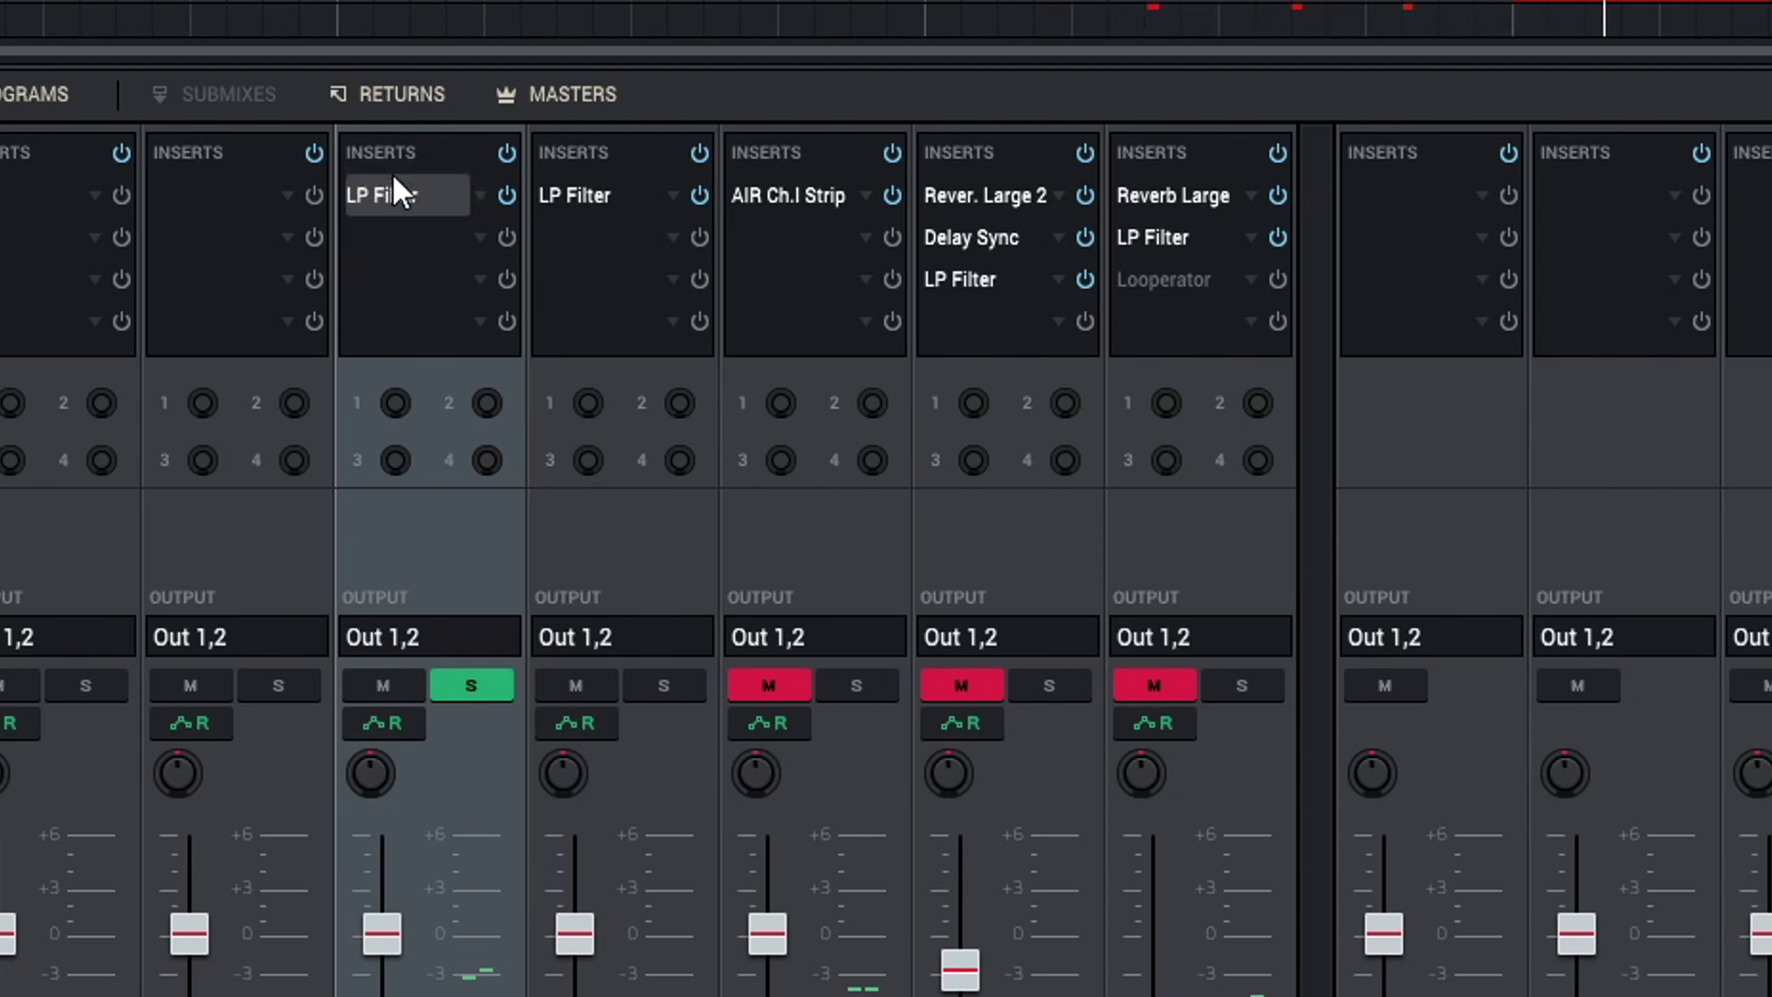
Undo the last reorder, put LP Filter in slot 1 and Reverb Large in slot 2 on Keys-UI Ovo, then unsolo it.
key("ctrl+z")
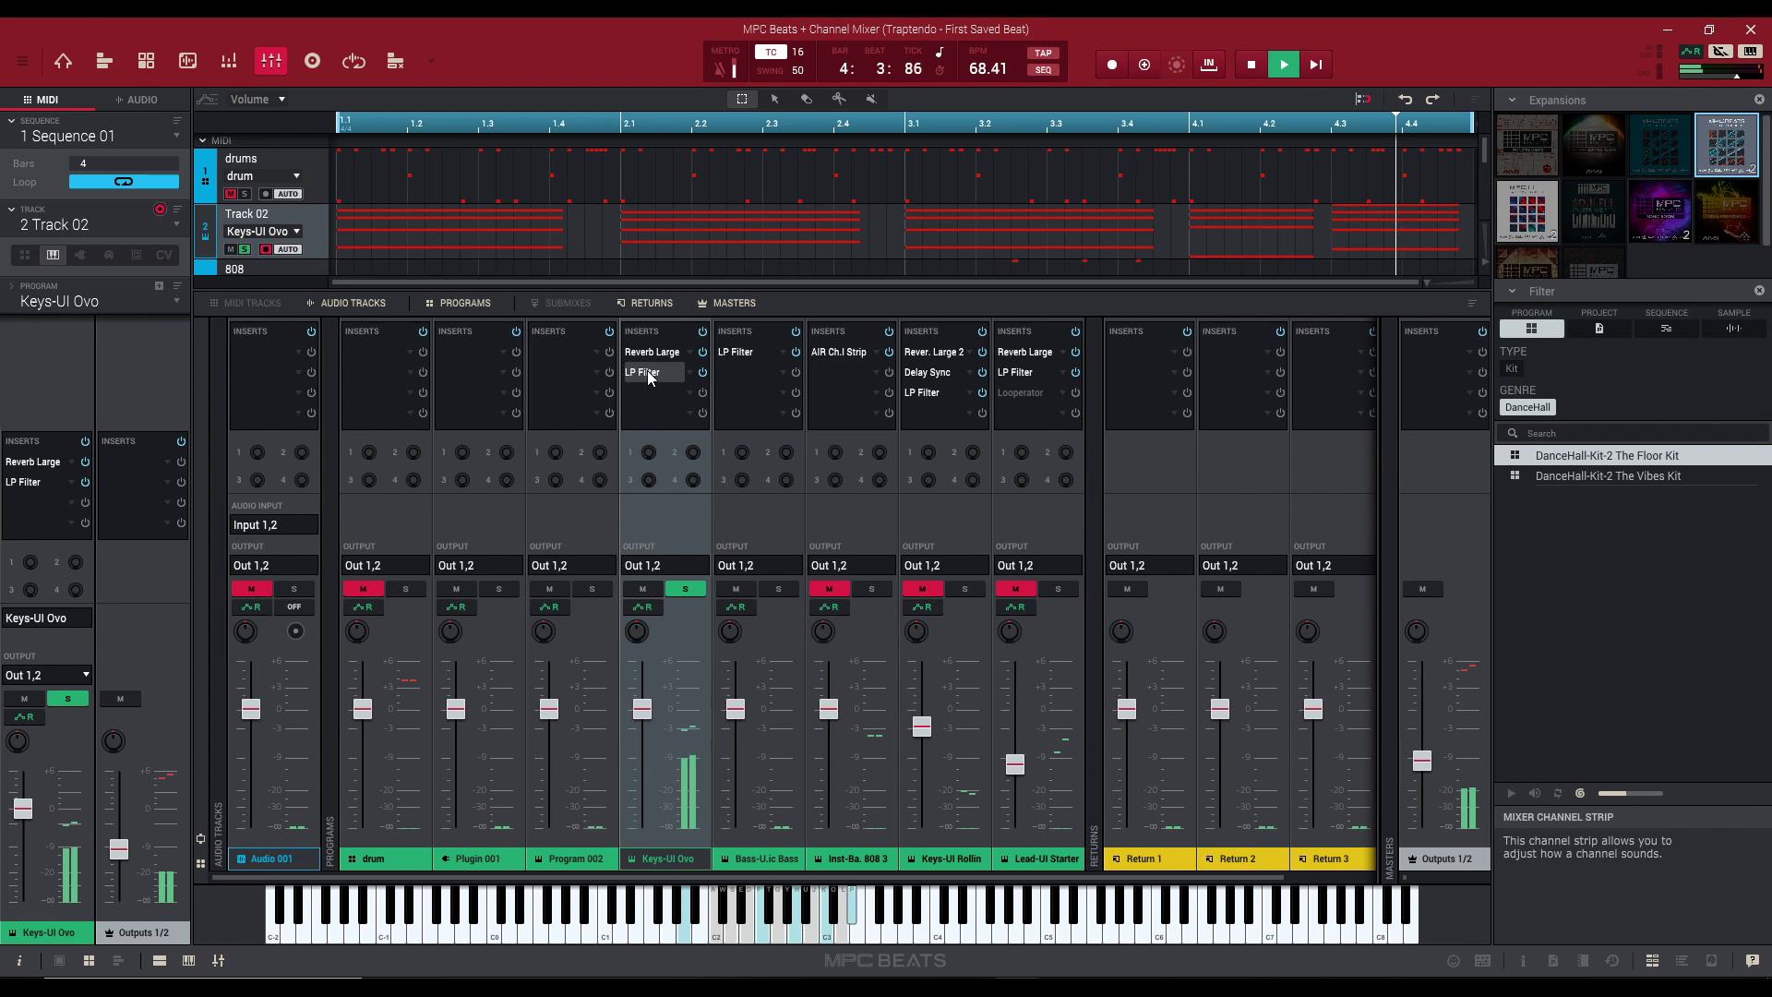
mouse_move(654, 372)
left_mouse_down()
mouse_move(640, 329)
mouse_move(650, 412)
mouse_move(649, 353)
left_mouse_up()
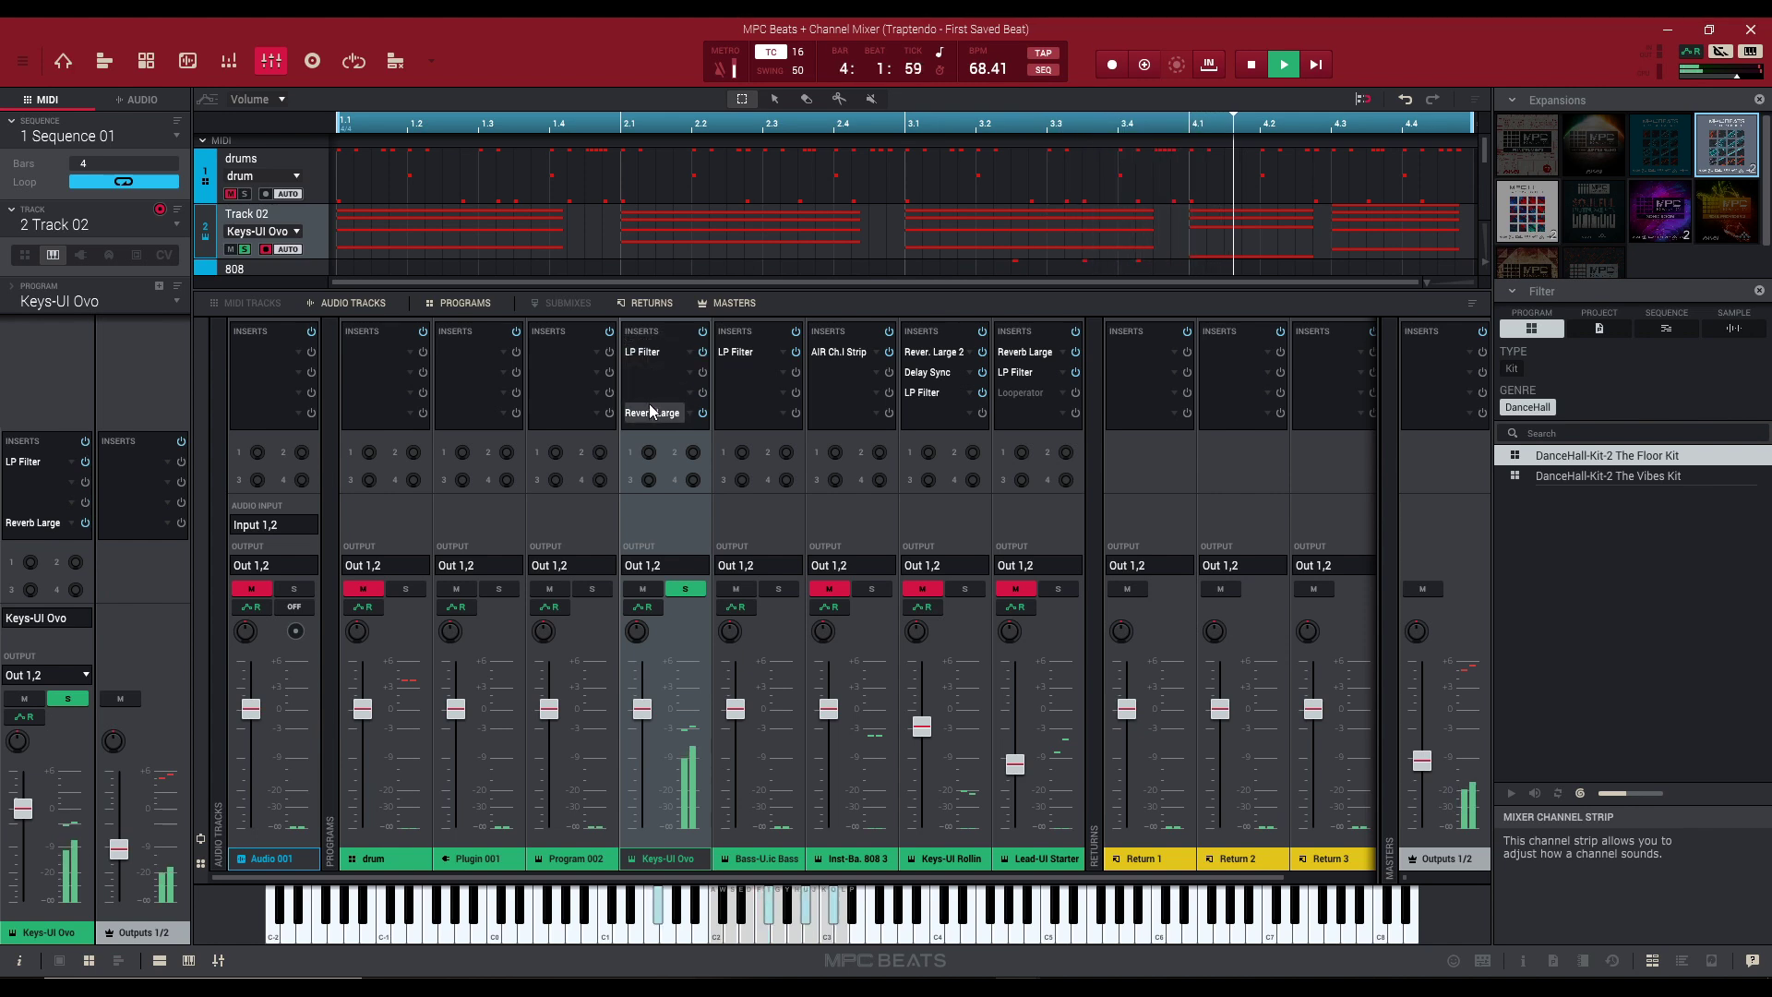
left_click_drag(648, 413, 659, 374)
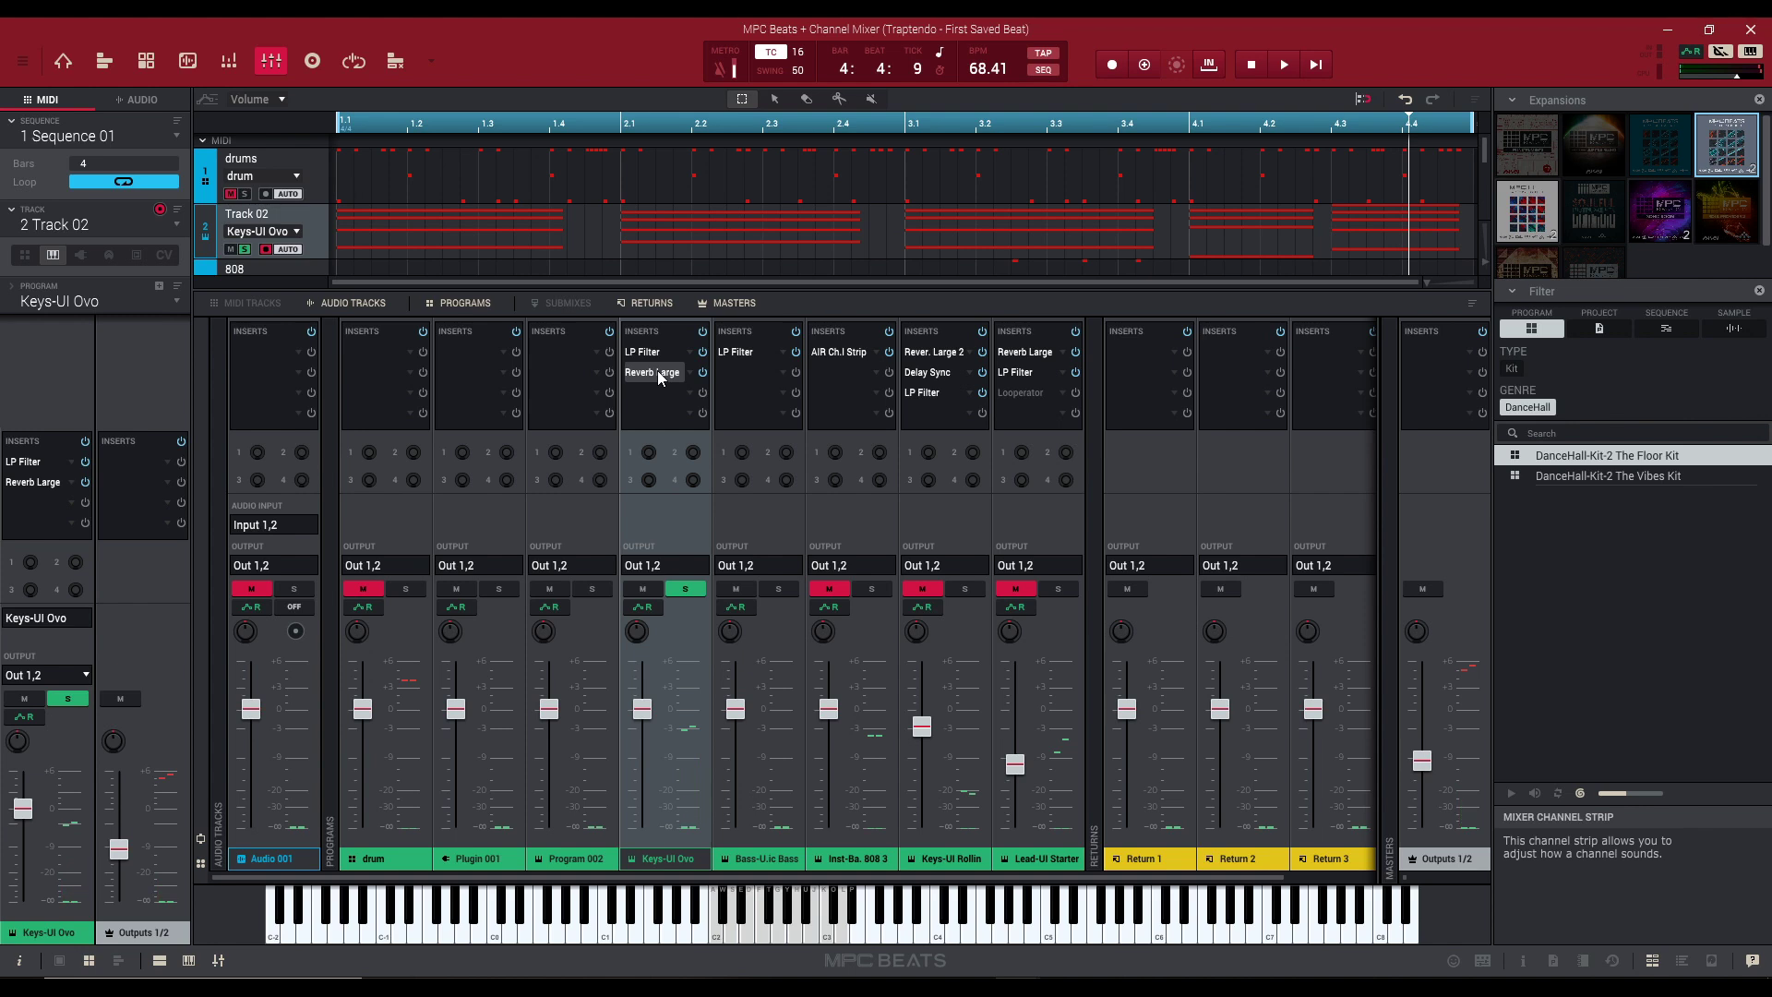
left_click(692, 589)
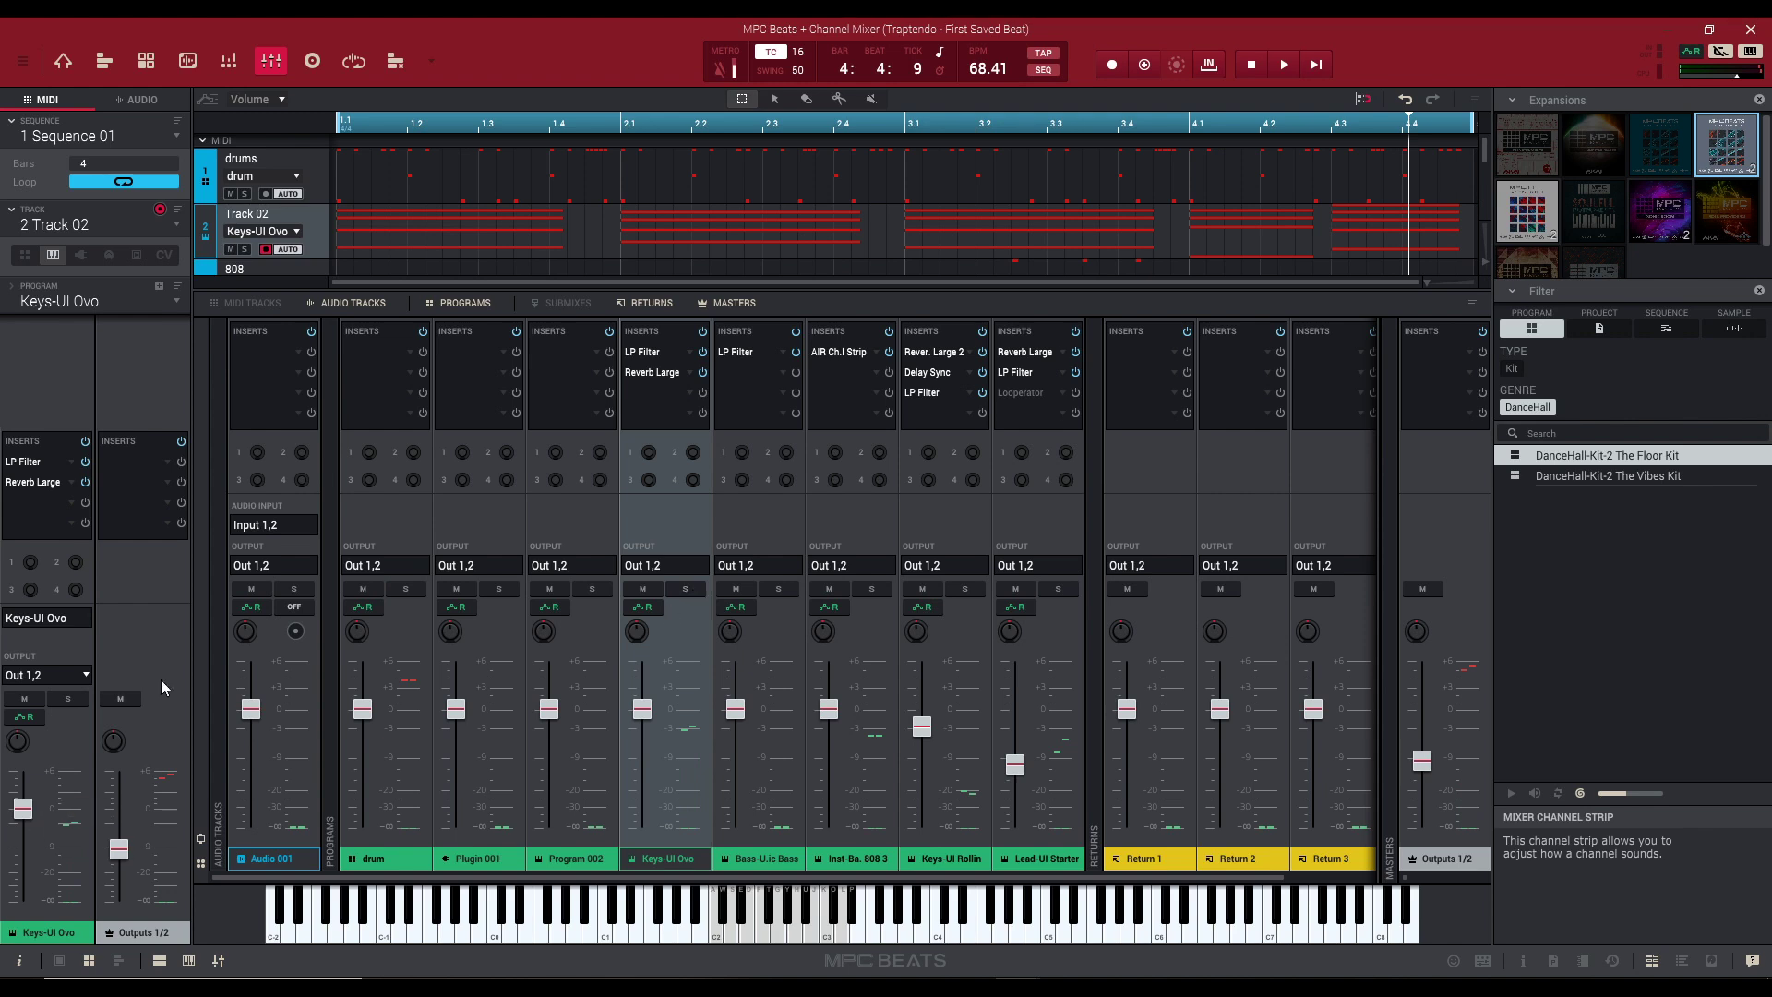
mouse_move(257, 748)
key("space")
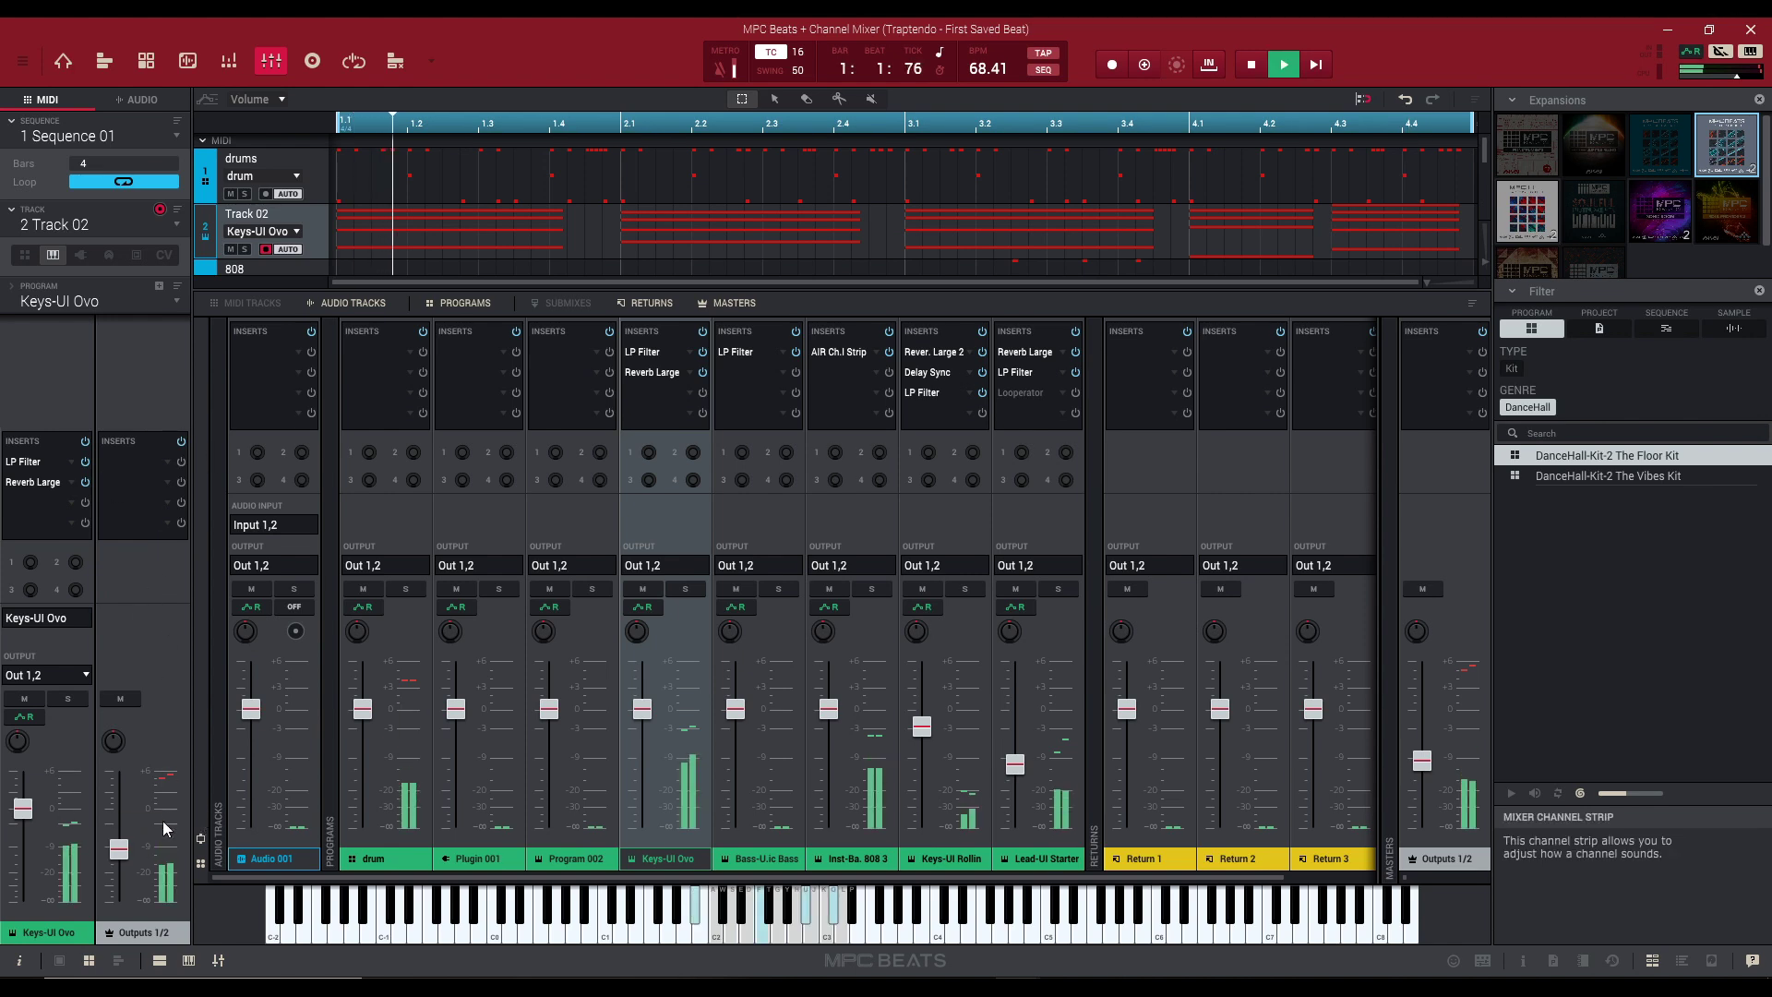
mouse_move(105, 851)
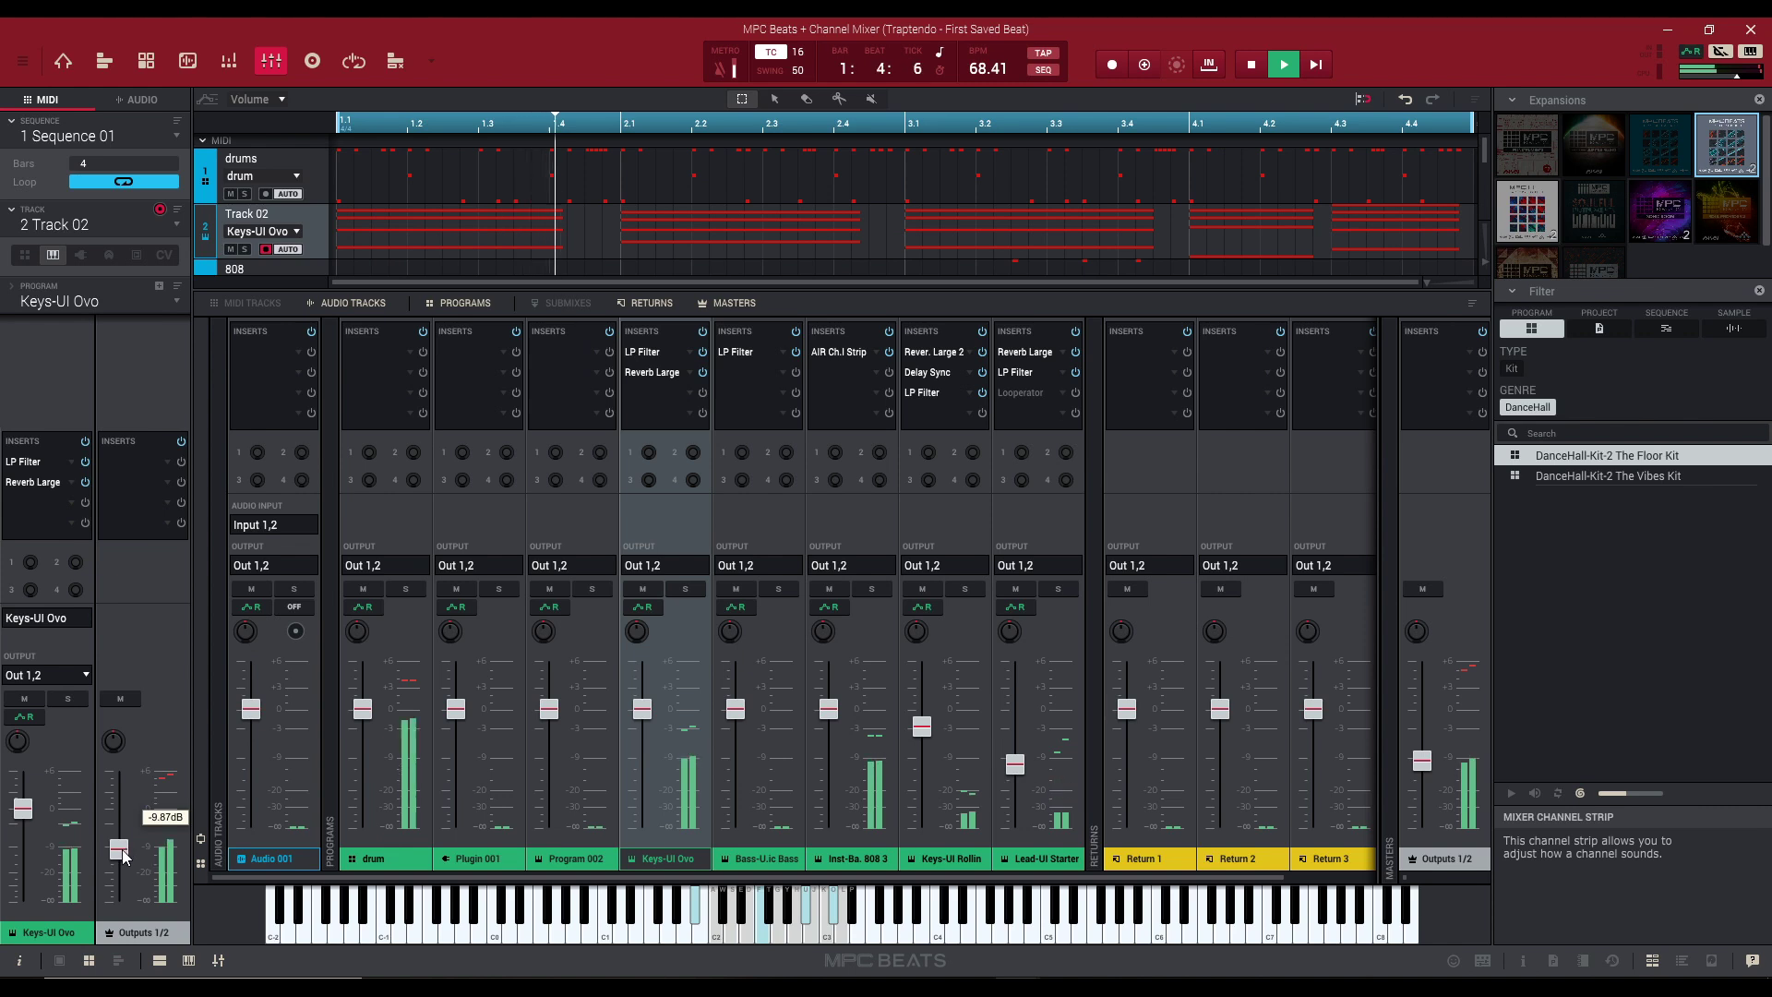
key("space")
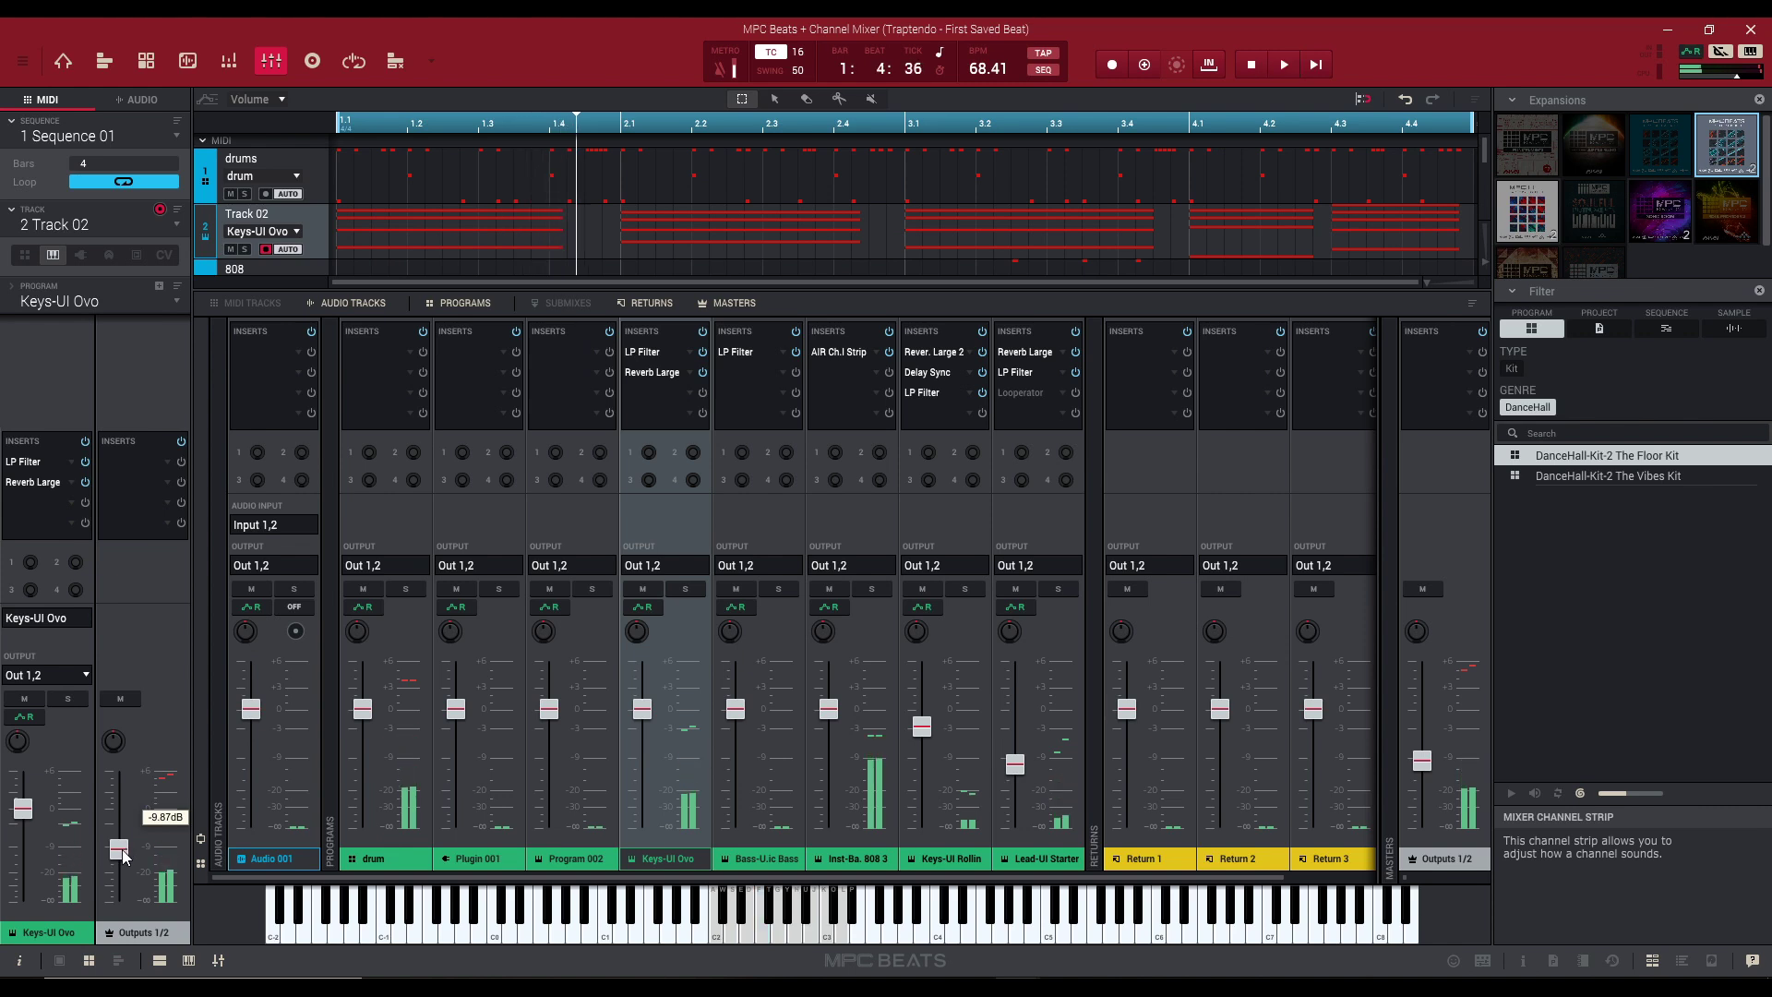
left_click(120, 699)
key("space")
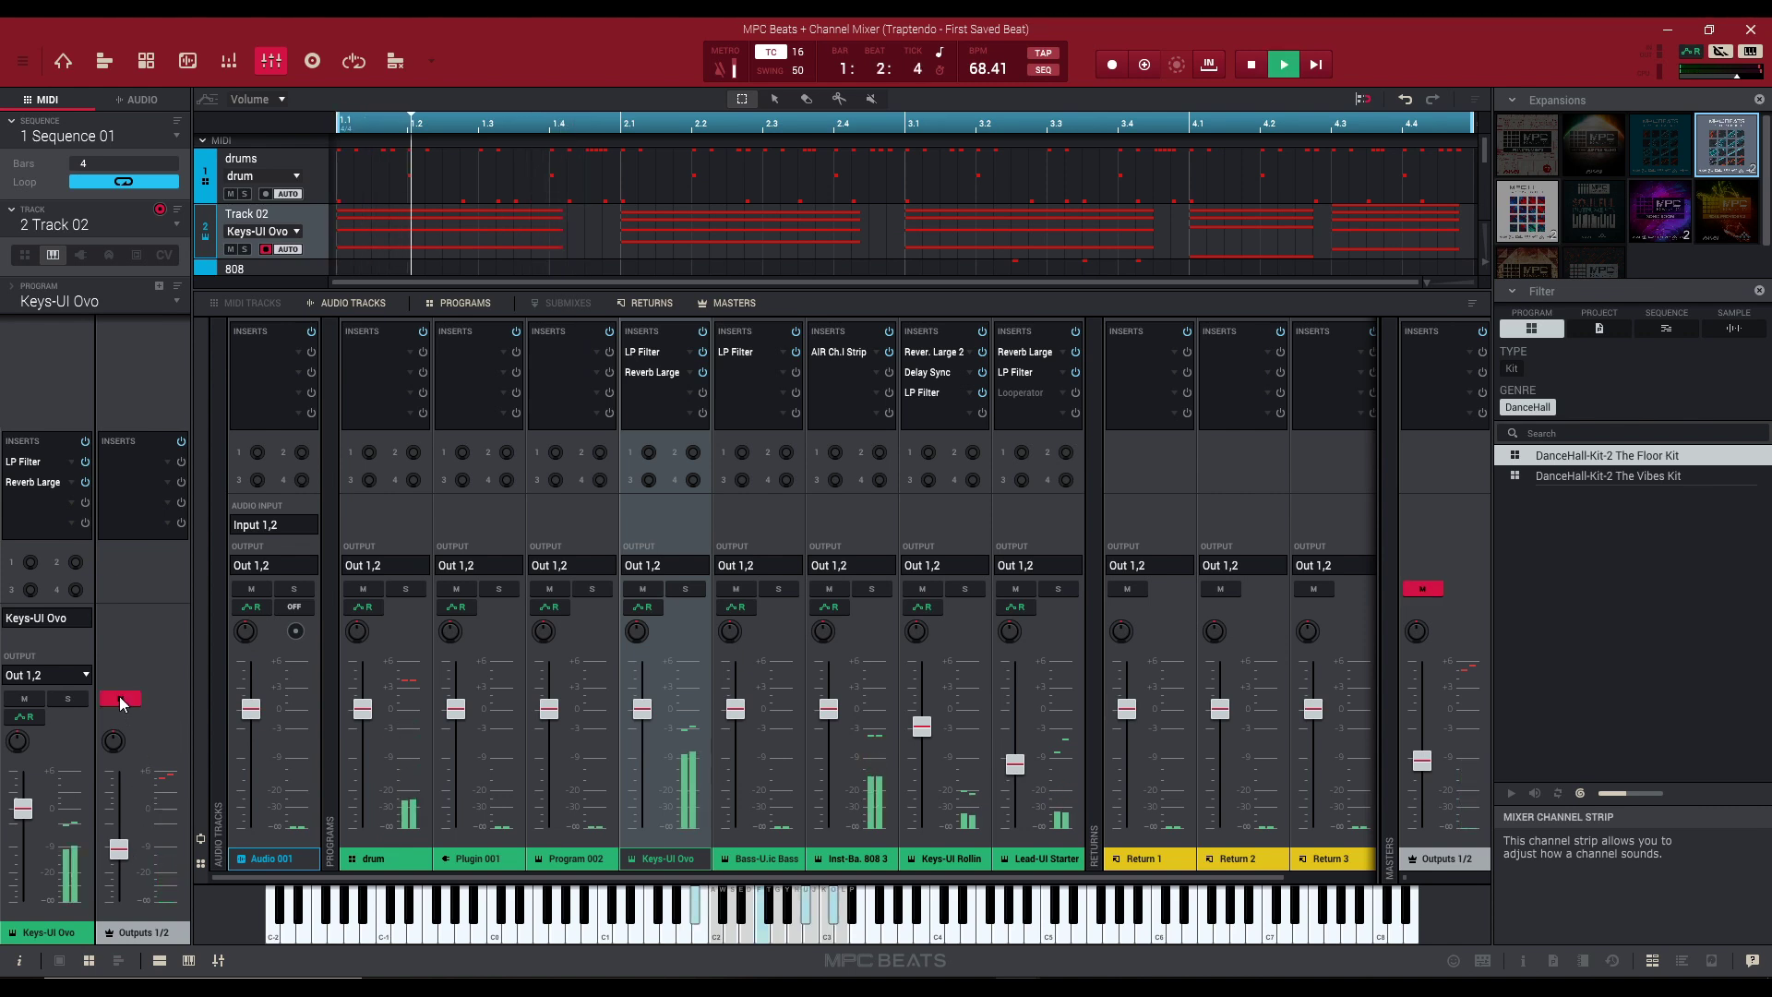
left_click(120, 699)
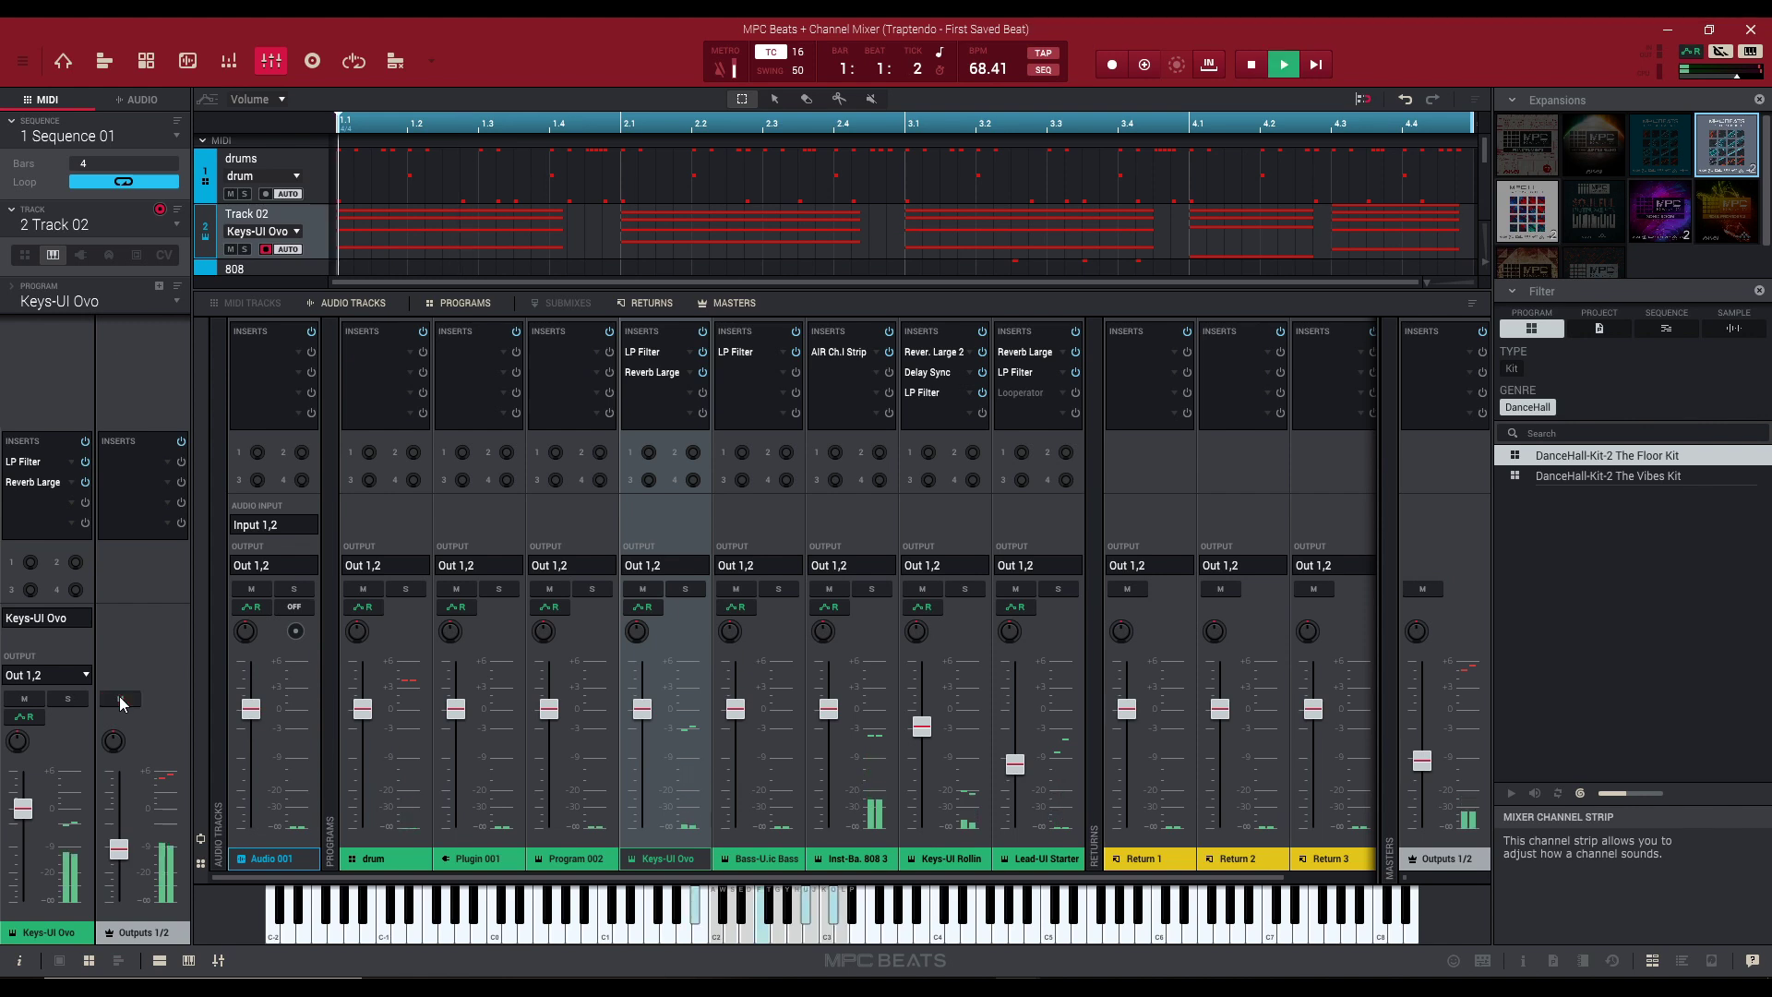
key("space")
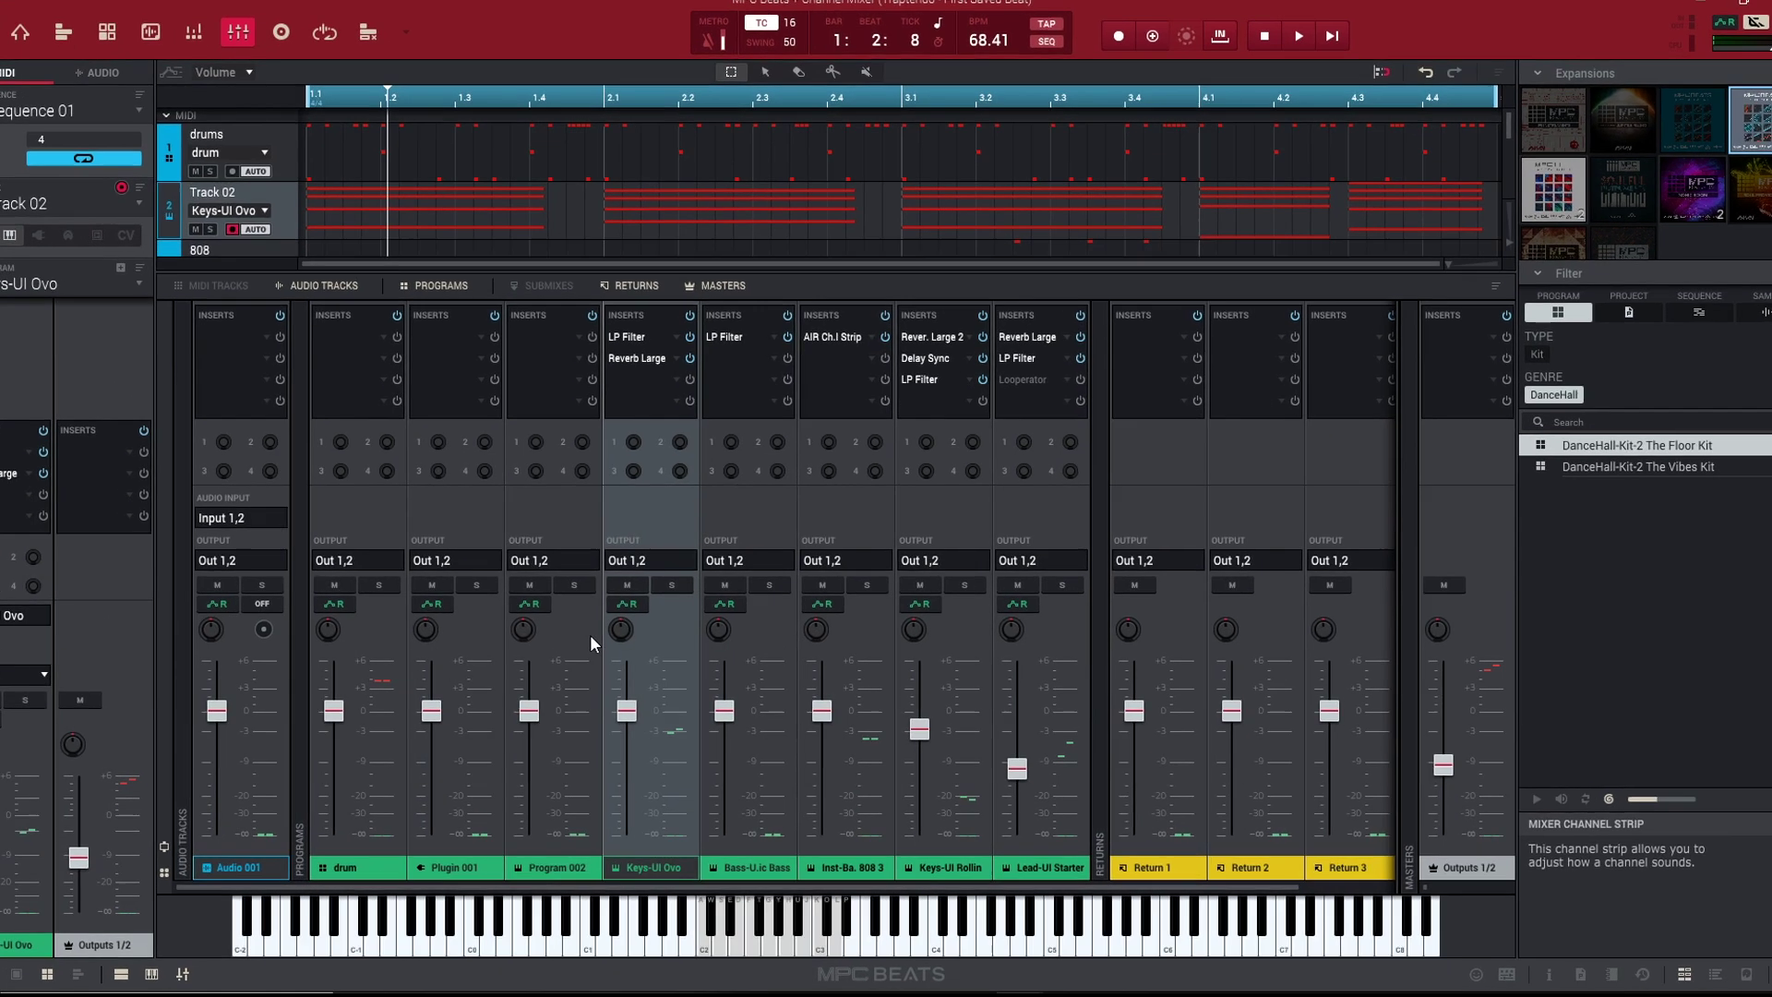
Pan the Lead-UI Starter strip briefly right, then left until it reads 31L.
mouse_move(637, 632)
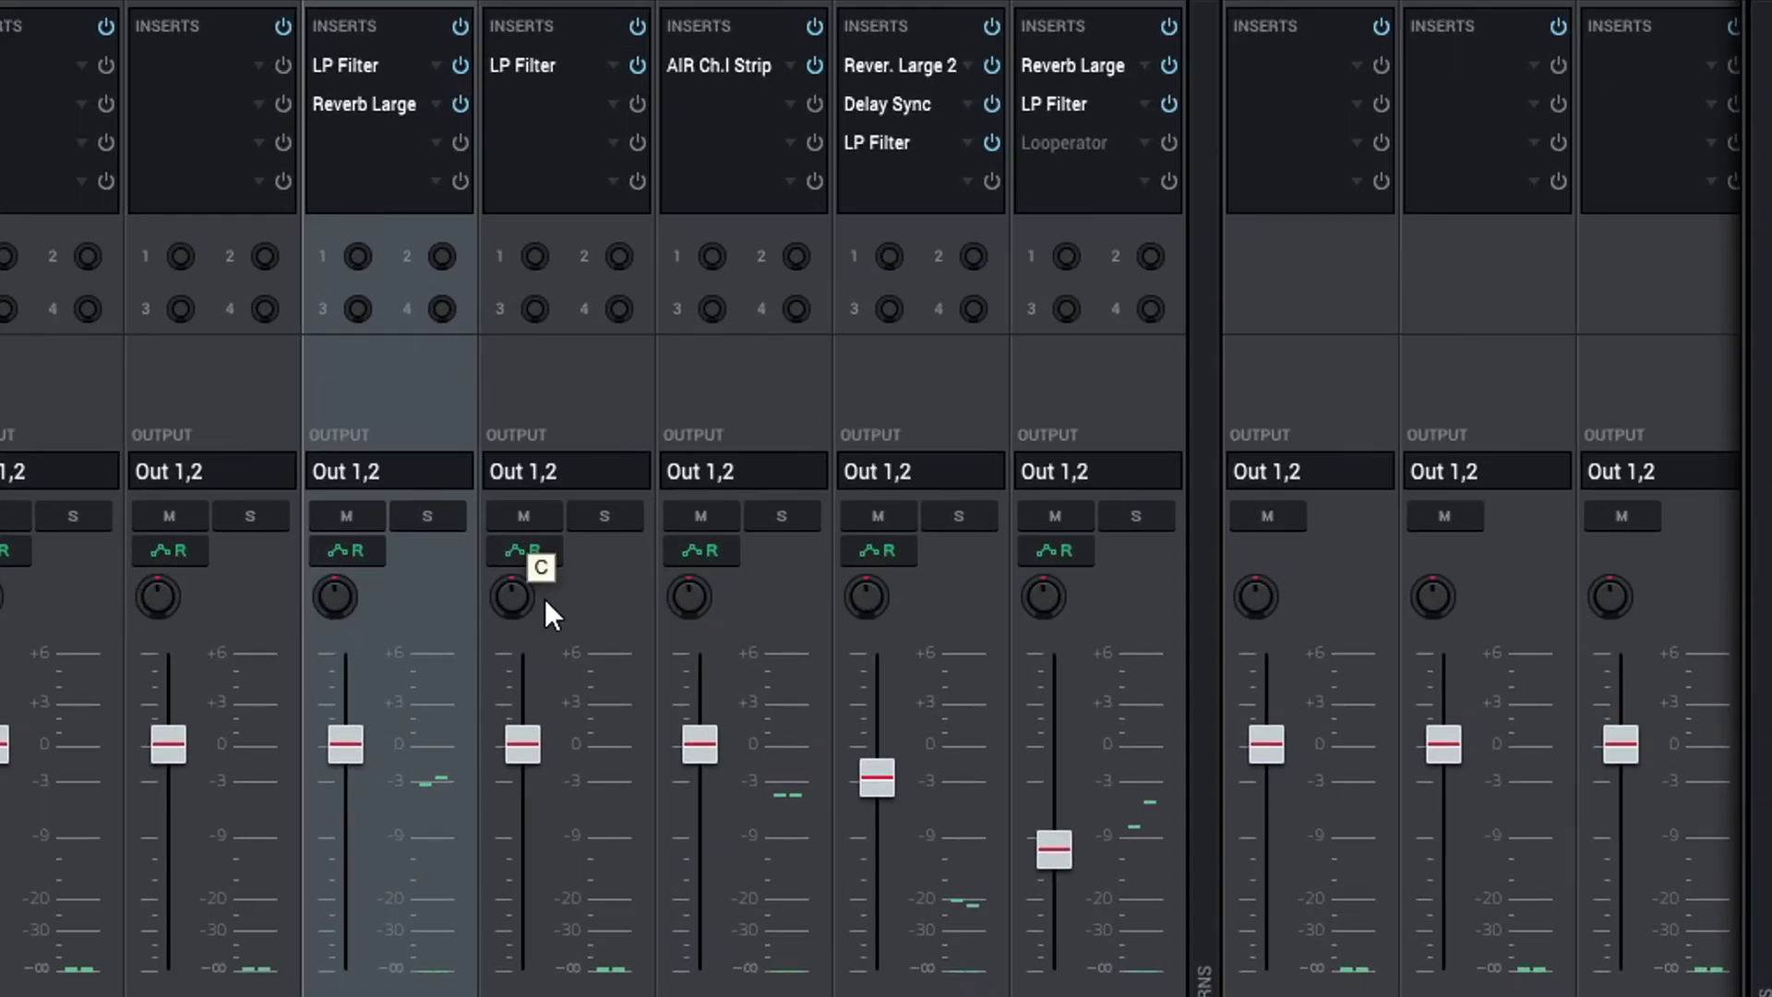
mouse_move(719, 624)
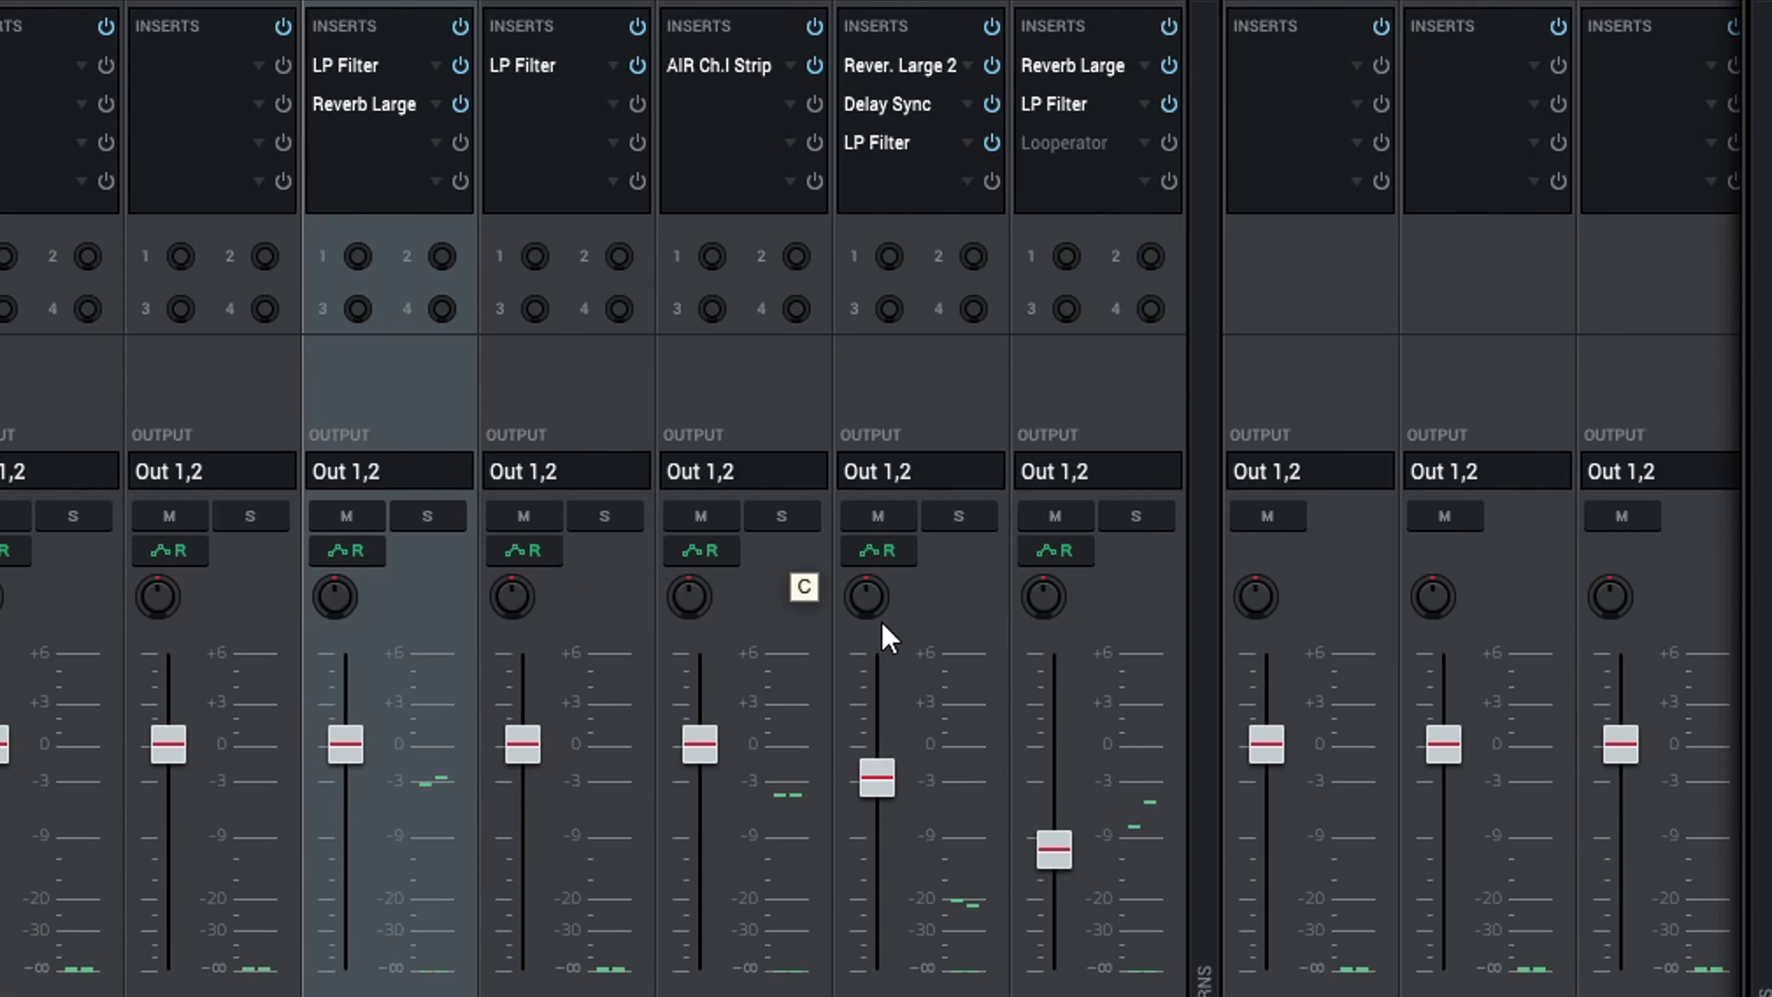
left_click_drag(1049, 600, 1049, 573)
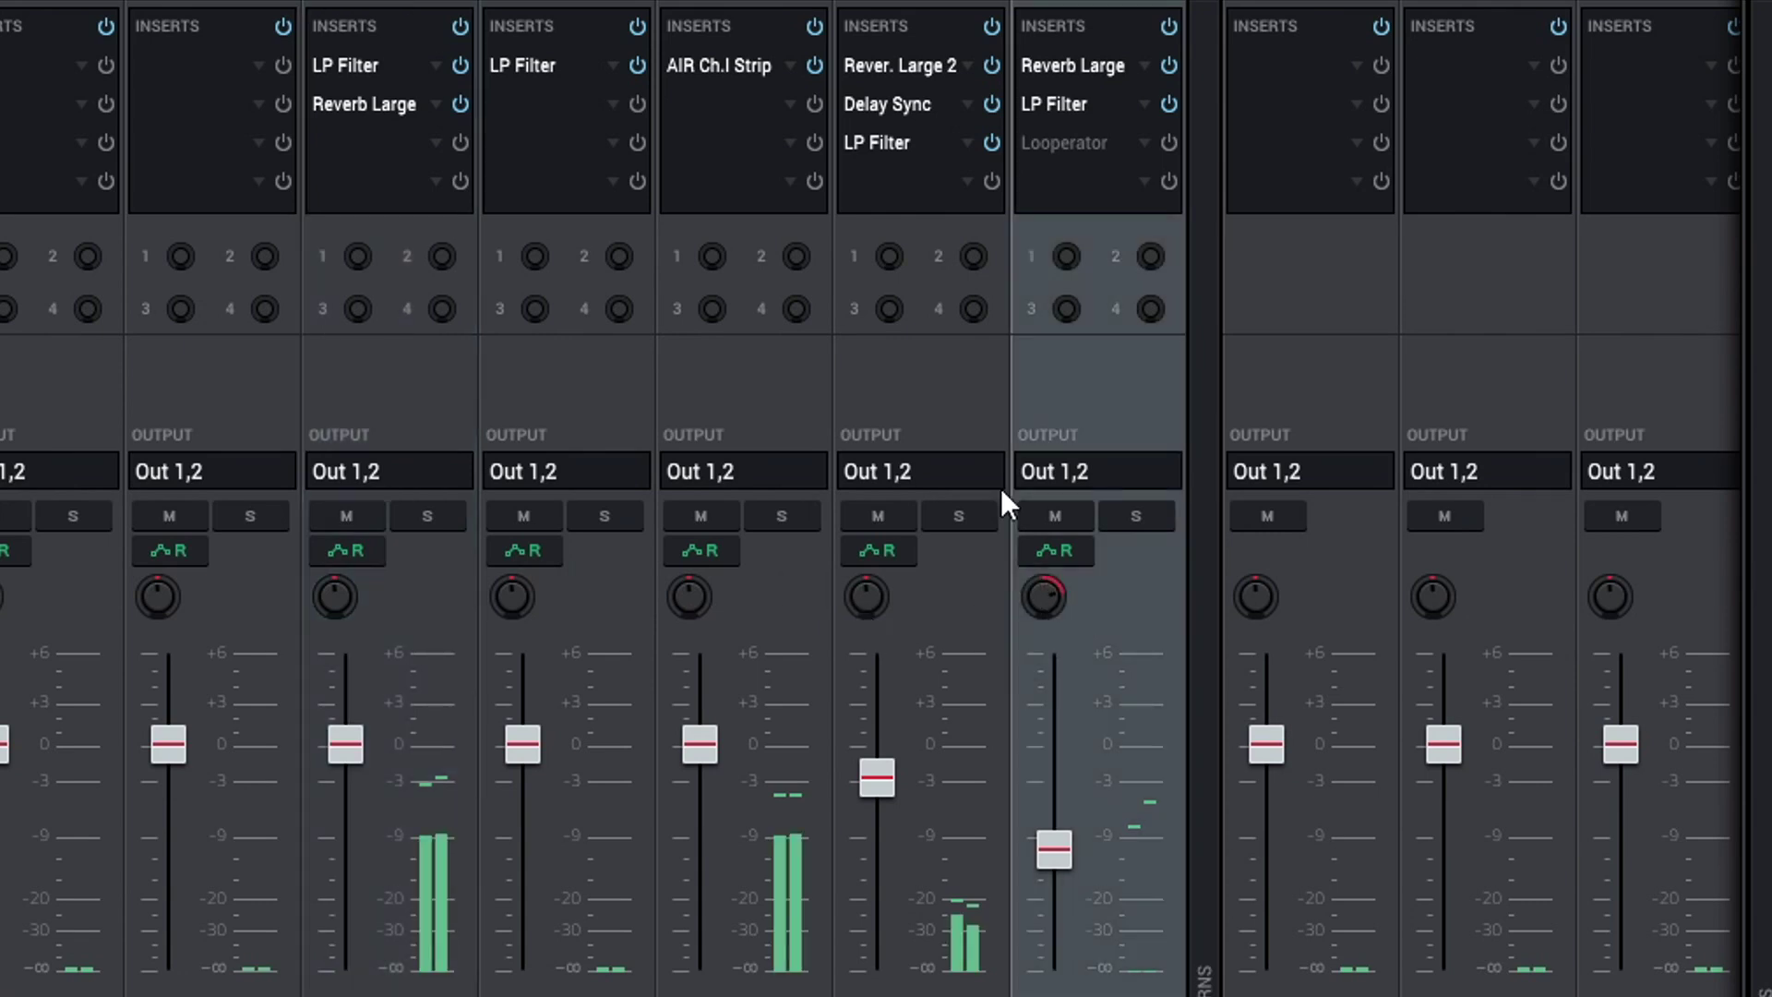
mouse_move(1039, 607)
left_click_drag(1039, 607, 1040, 682)
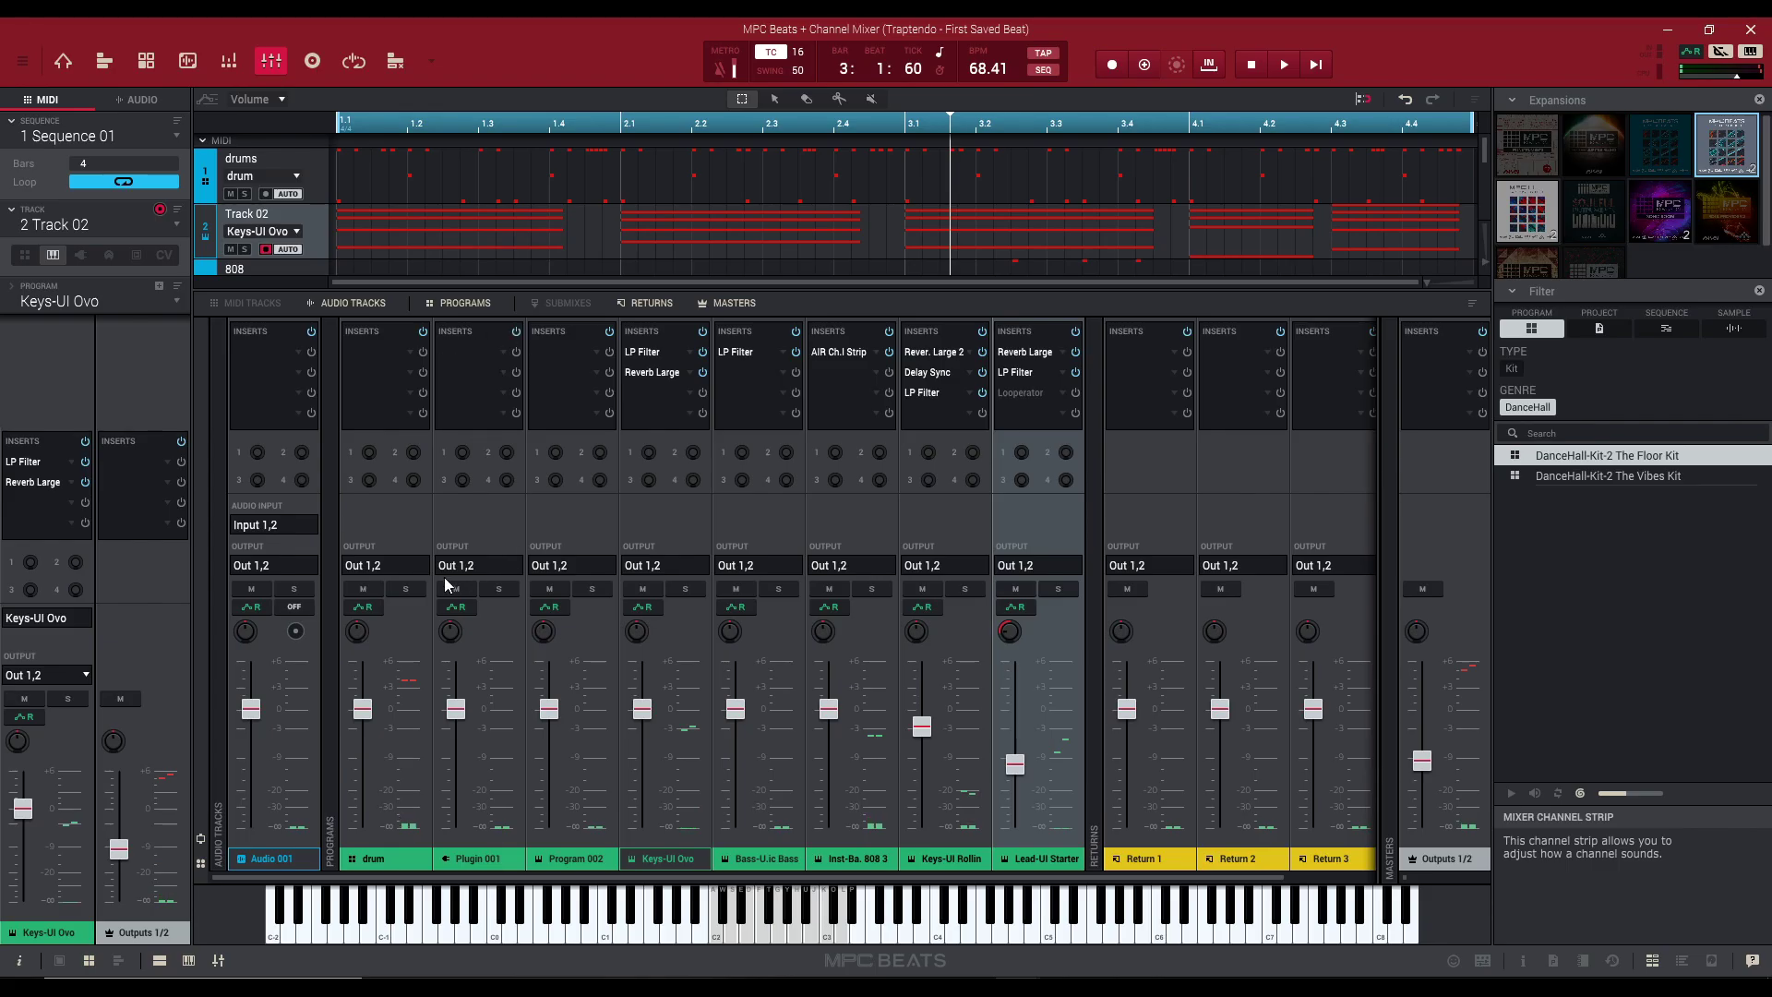
Open the floating Mixer window and audition the beat while scrolling through the channel strips.
left_click(218, 962)
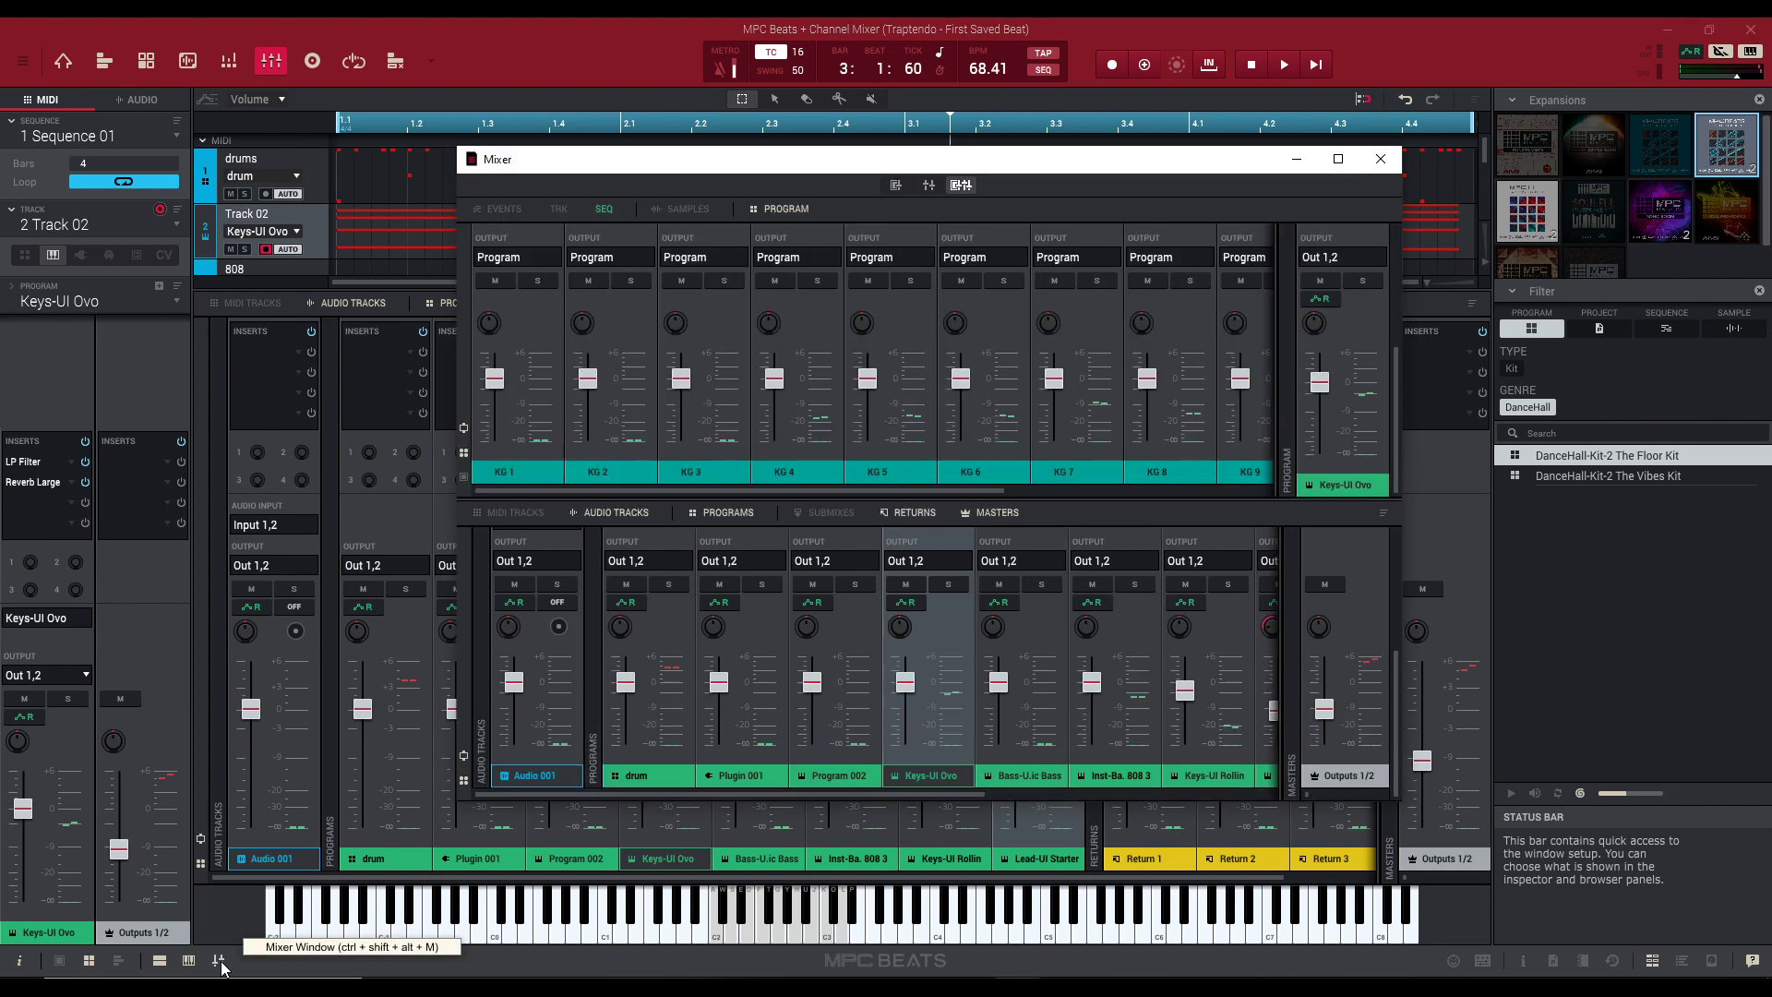
key("space")
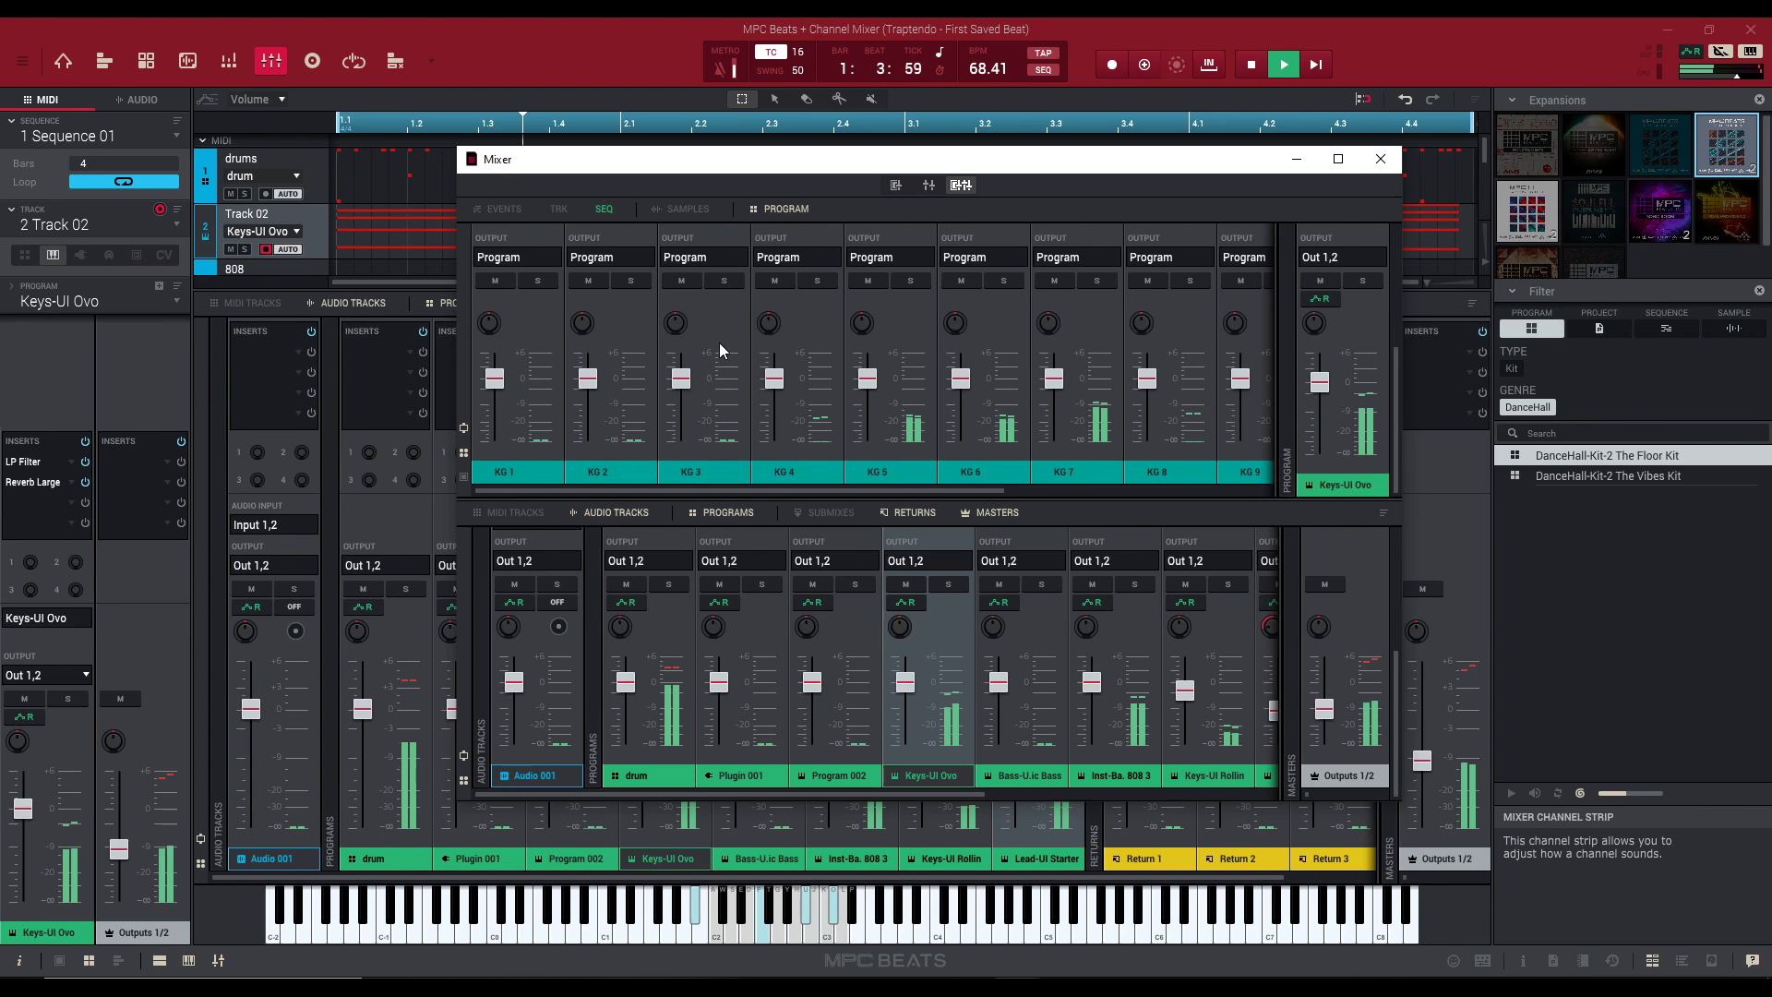
scroll(720, 349, "up", 3)
scroll(718, 341, "up", 2)
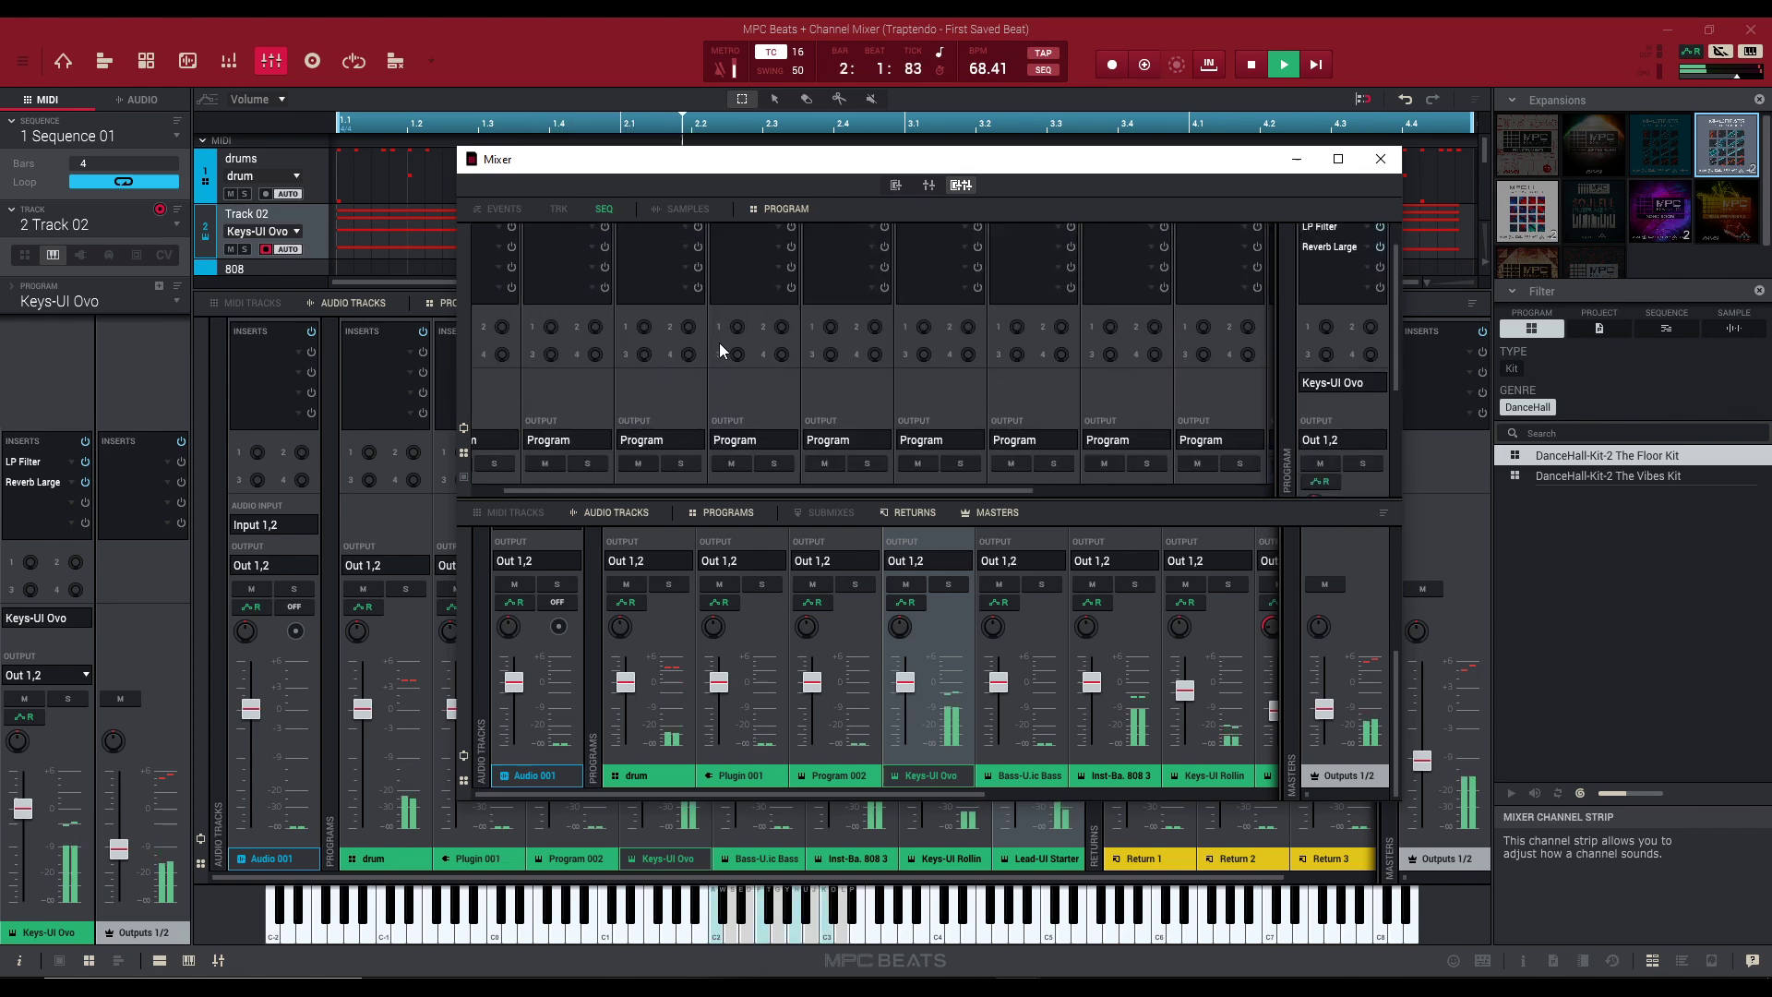
scroll(718, 342, "down", 1)
scroll(718, 341, "right", 1)
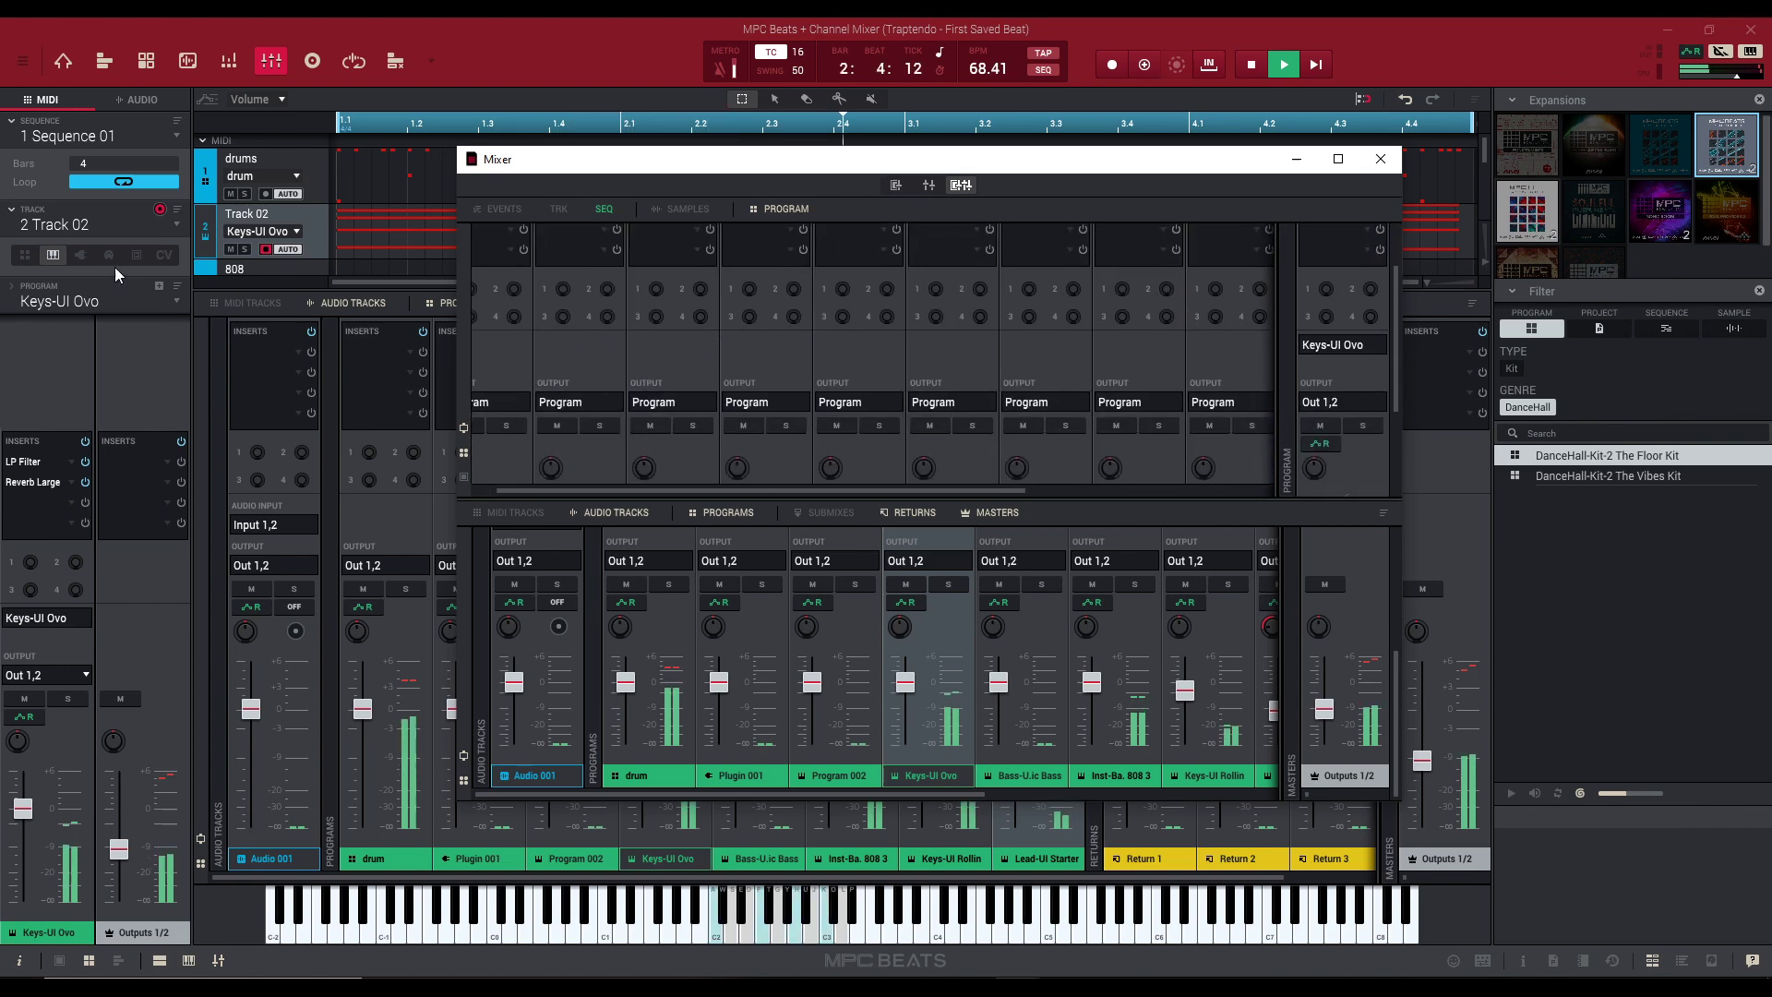
key("space")
Select the drums track and bypass the AIR Reverb insert on pad channel A02, auditioning the result.
left_click(175, 227)
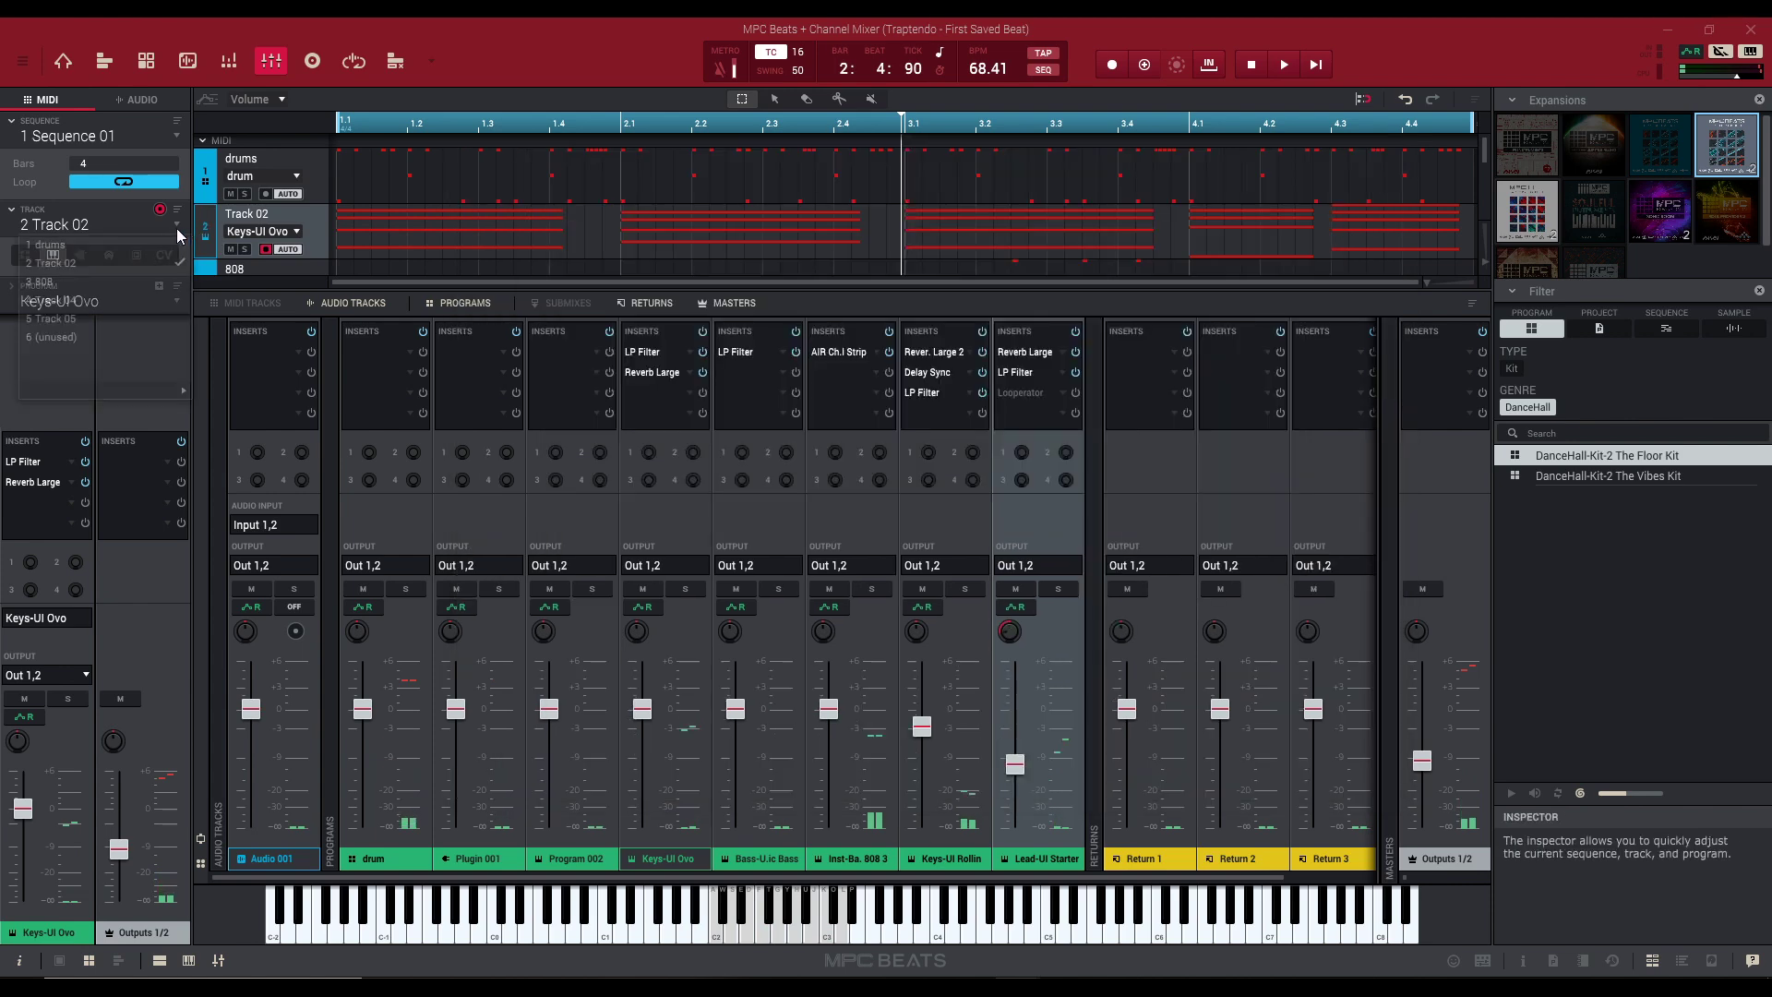
left_click(119, 247)
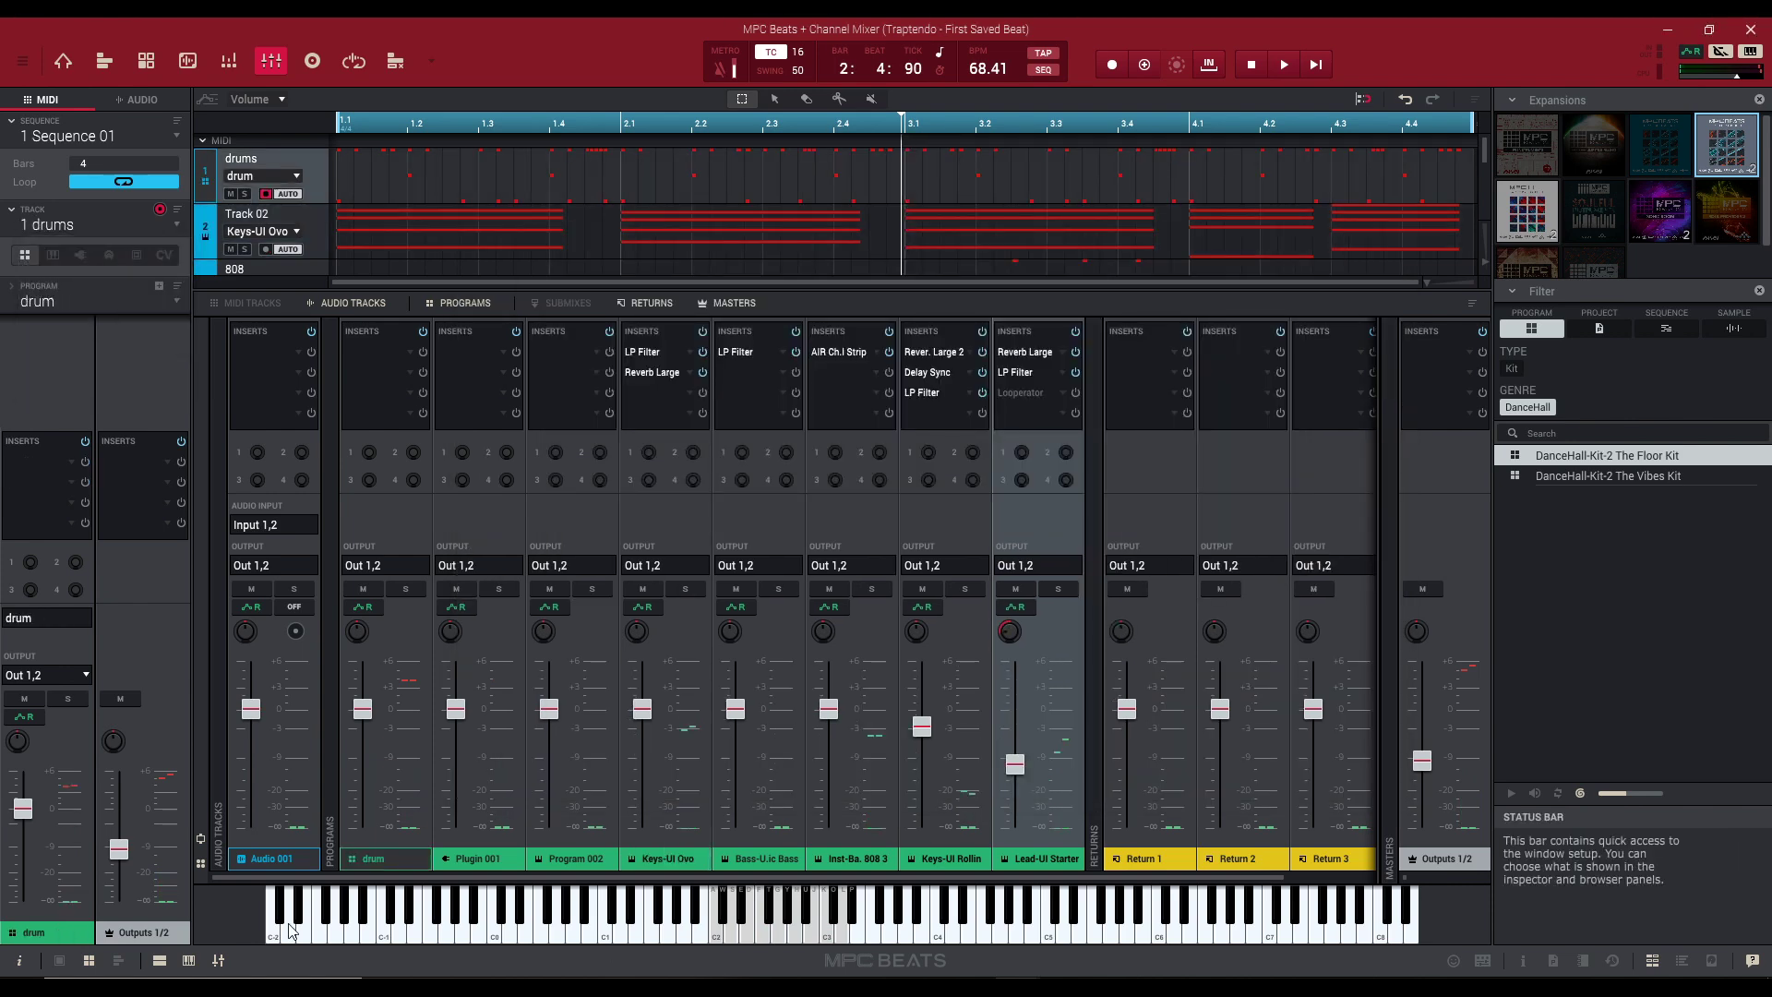
left_click(219, 959)
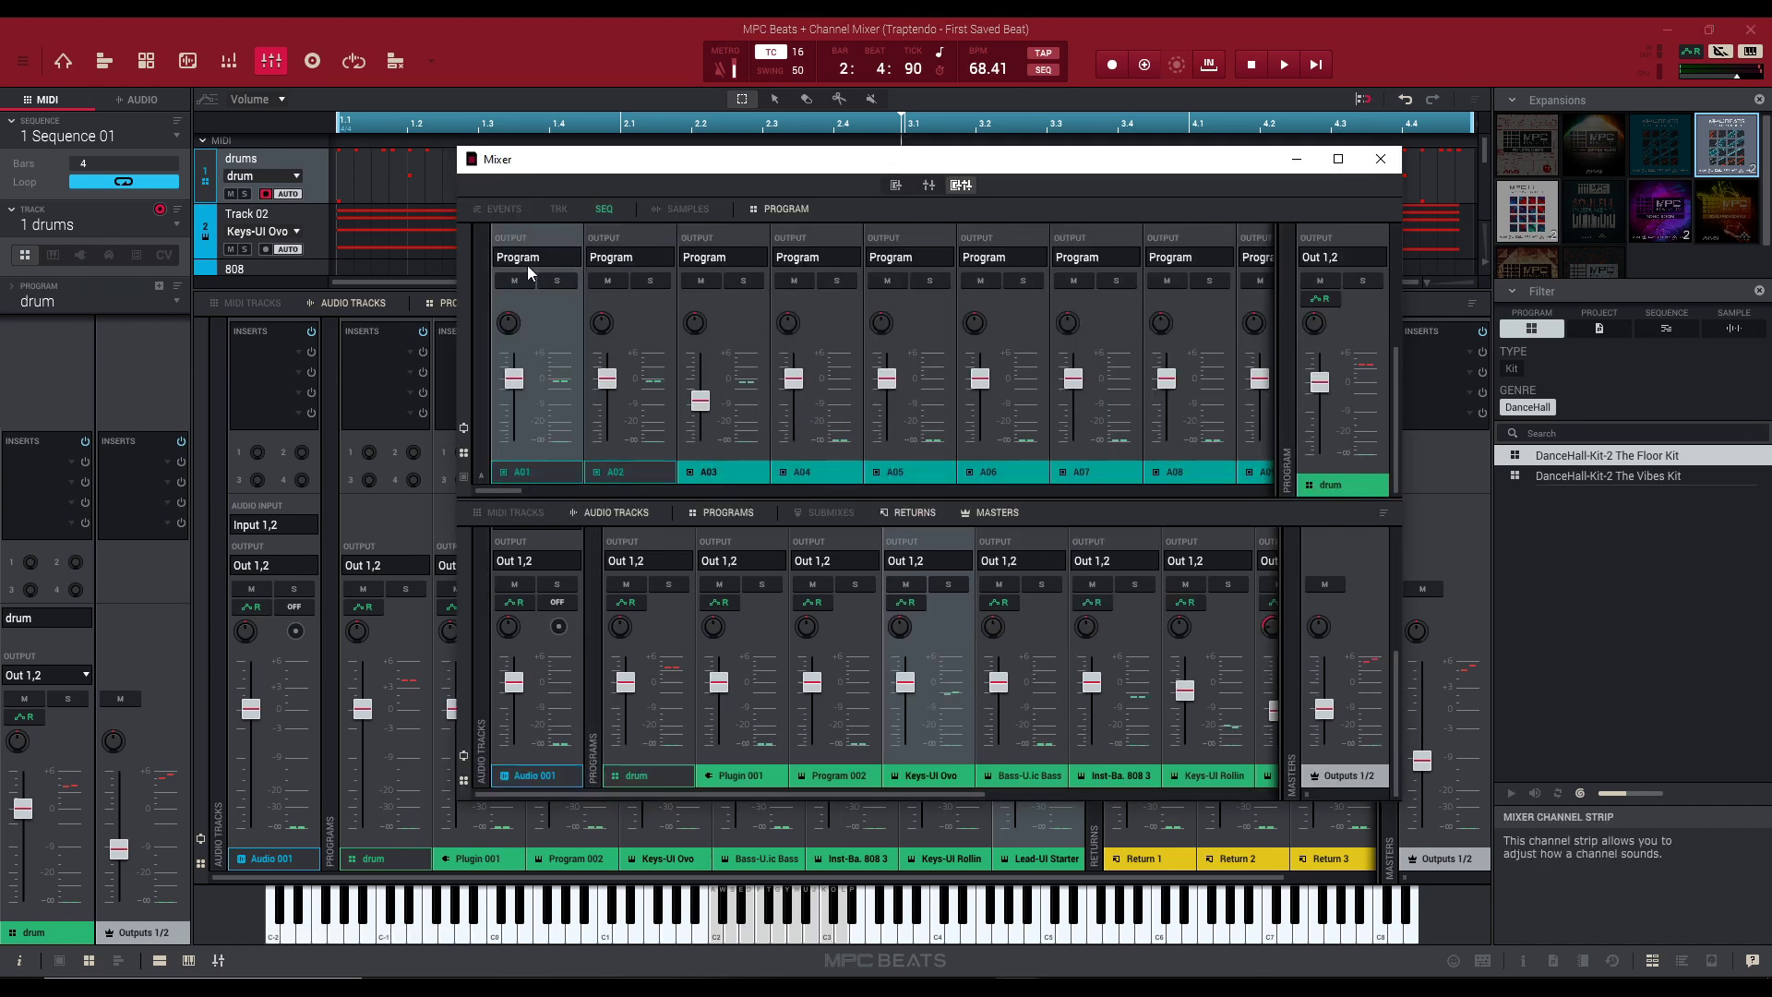
scroll(652, 319, "up", 3)
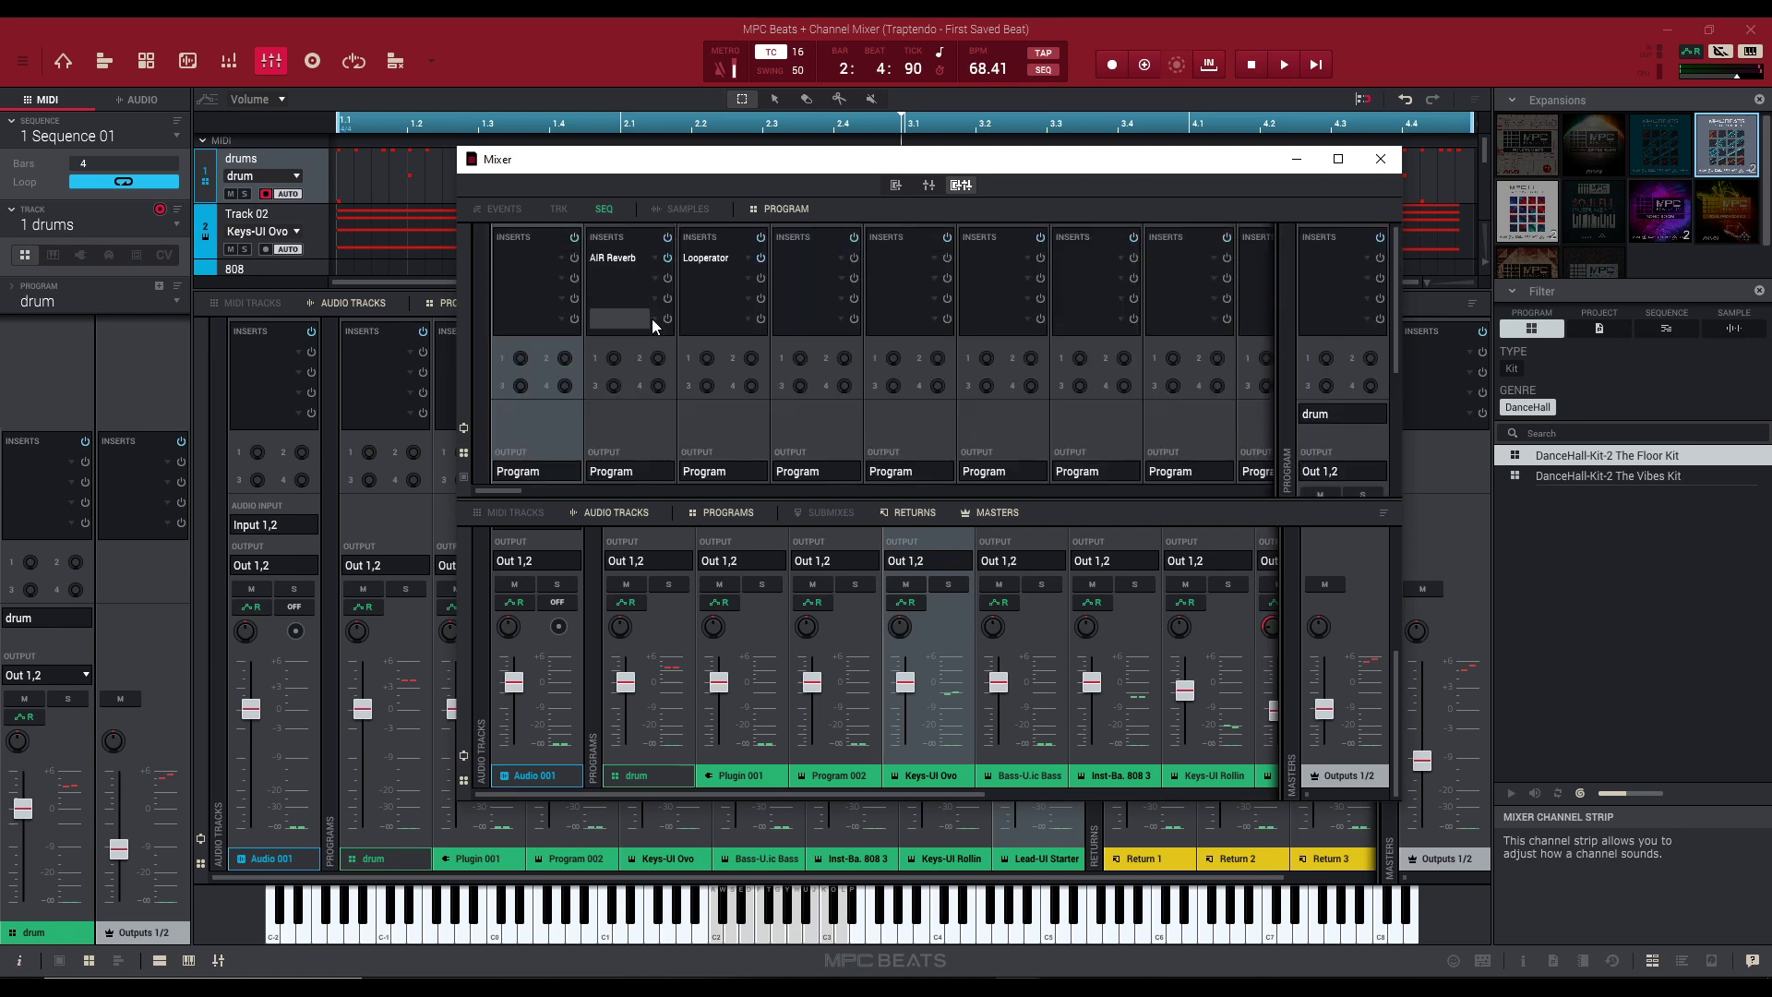
left_click(666, 240)
key("space")
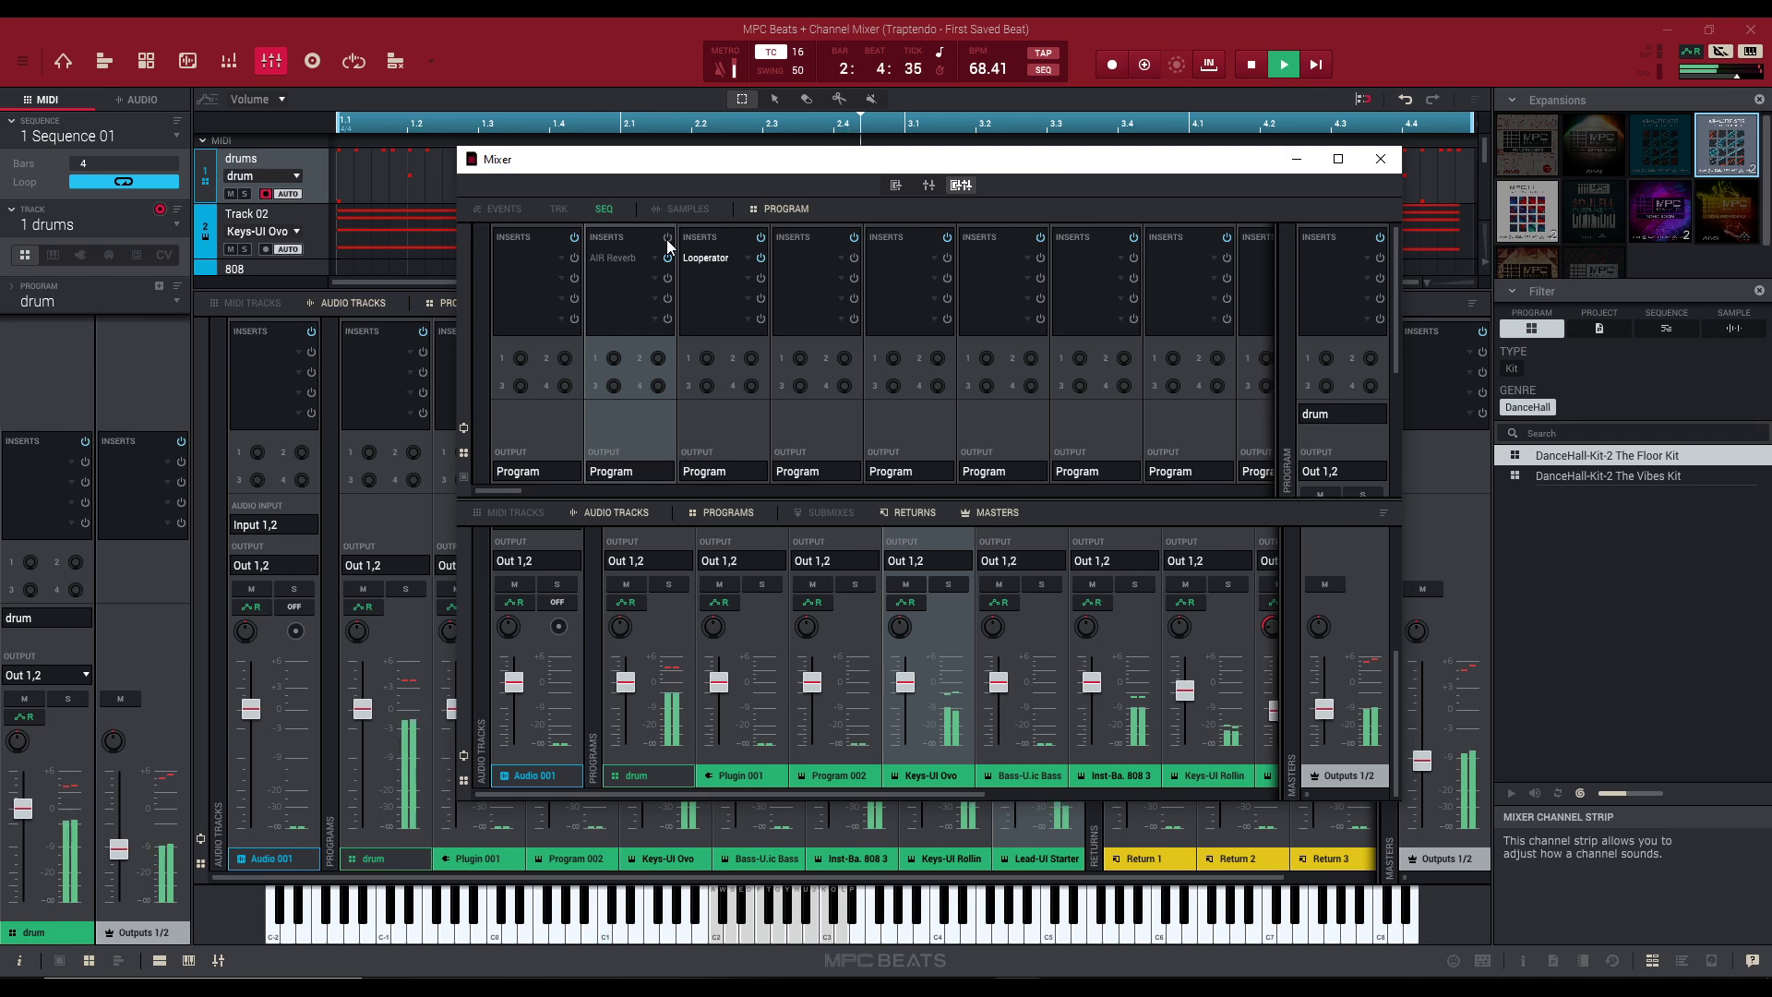
key("space")
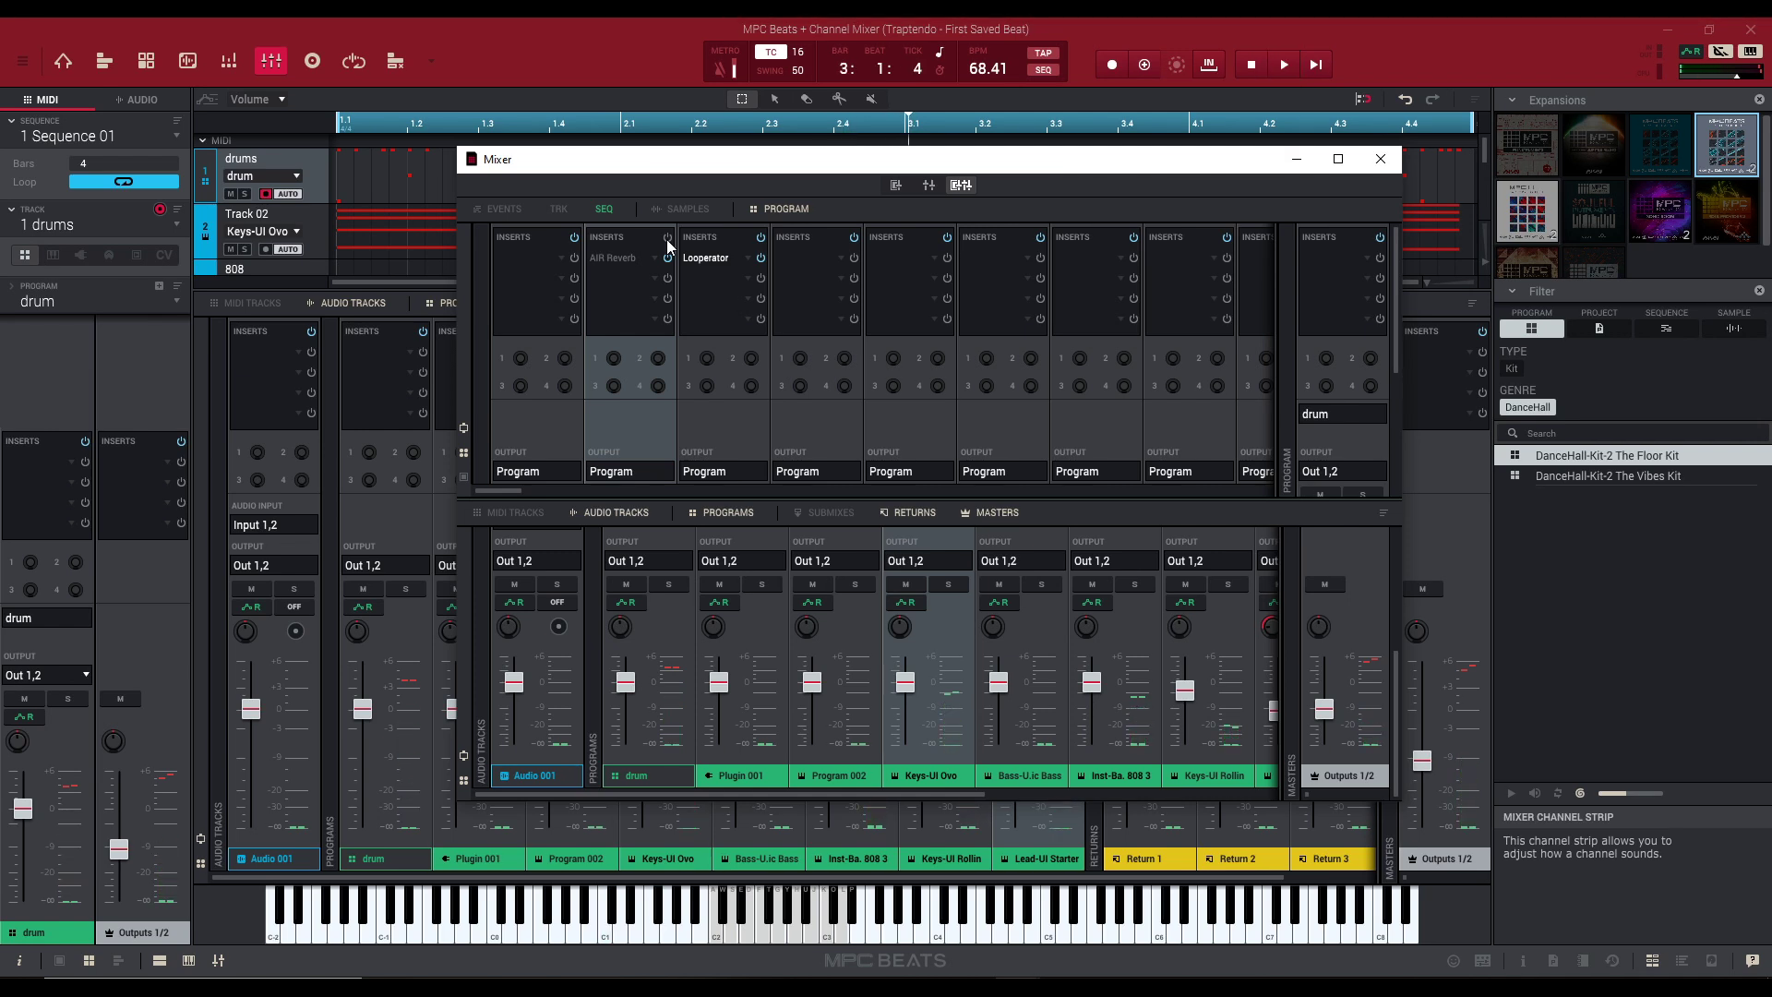
Close the Mixer, load AIR Channel Strip from Dynamics into an empty Outputs 1/2 insert, and return to Main Mode.
left_click(1381, 159)
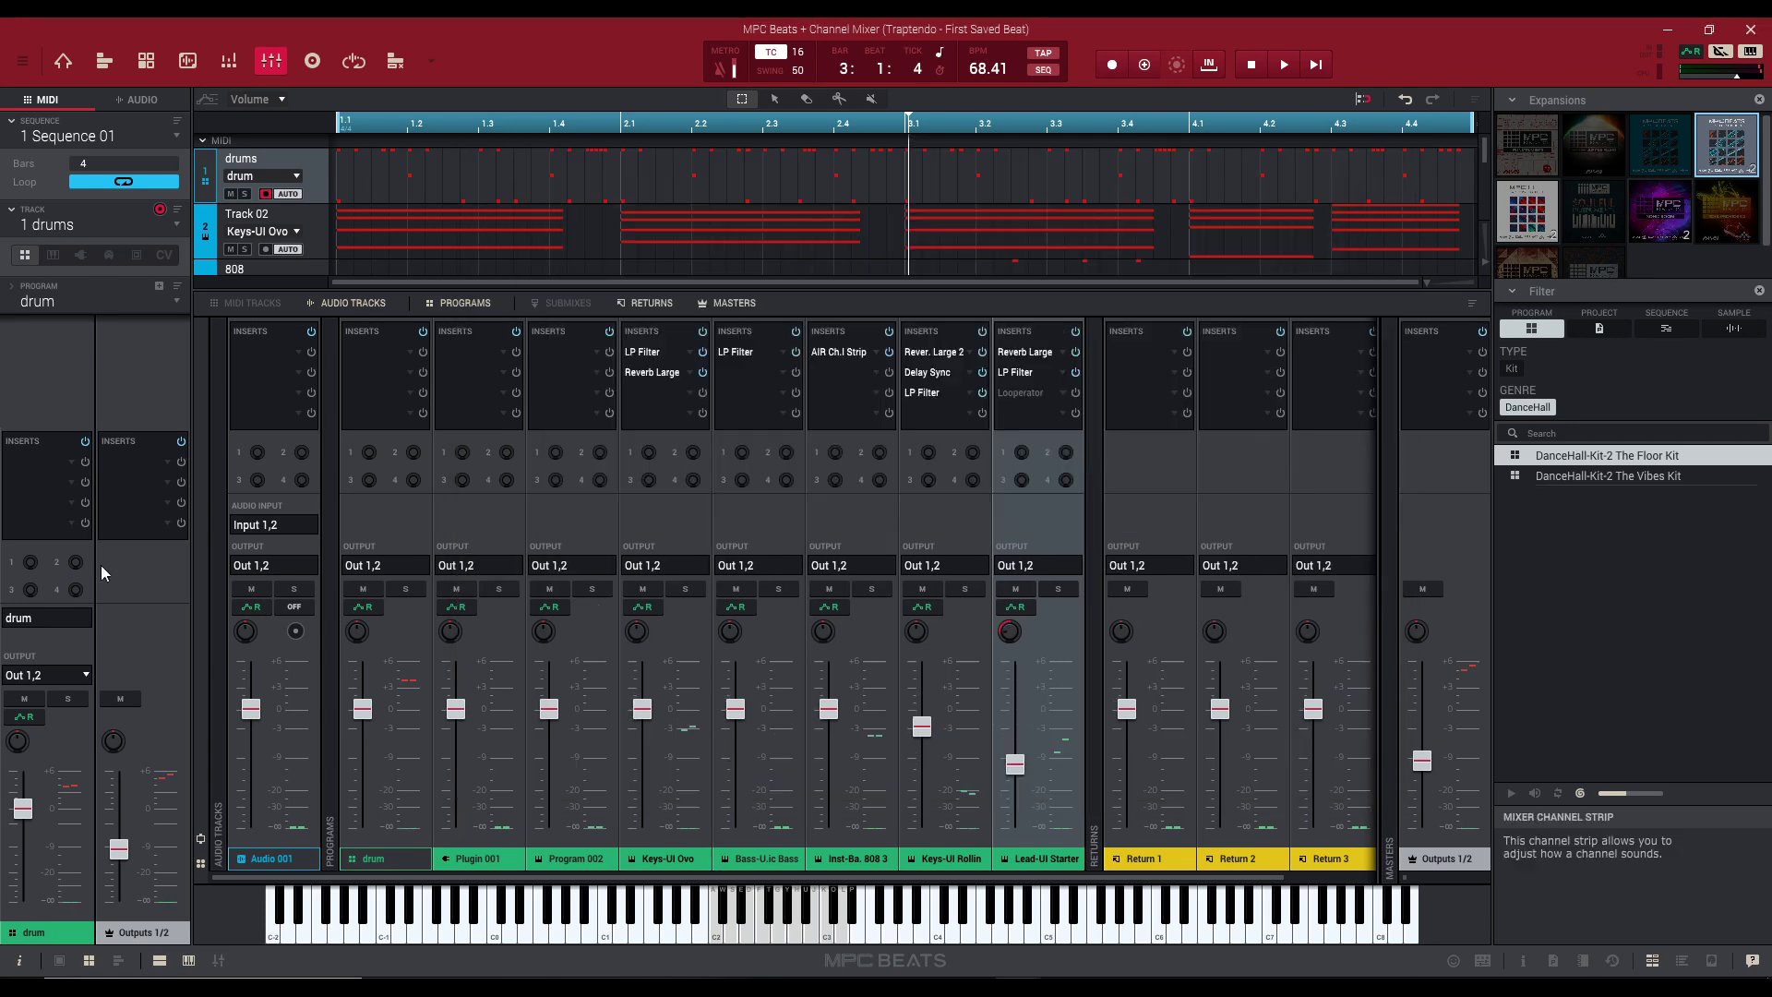
left_click(143, 468)
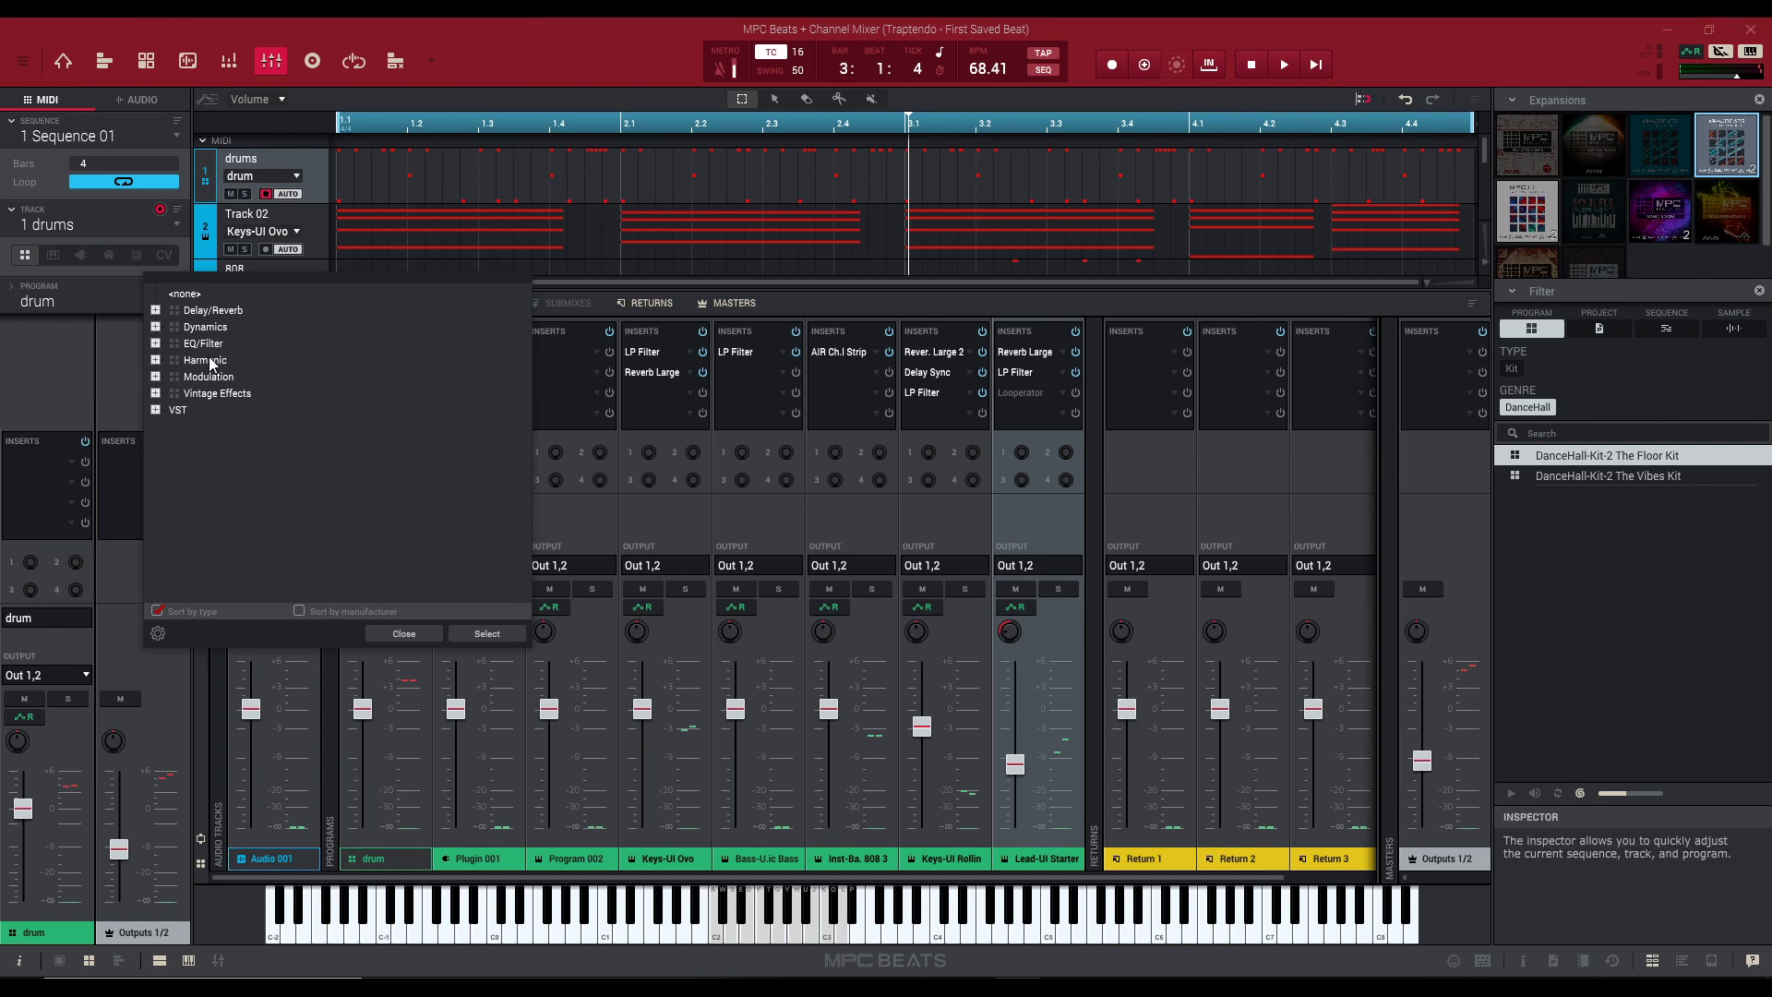
left_click(155, 326)
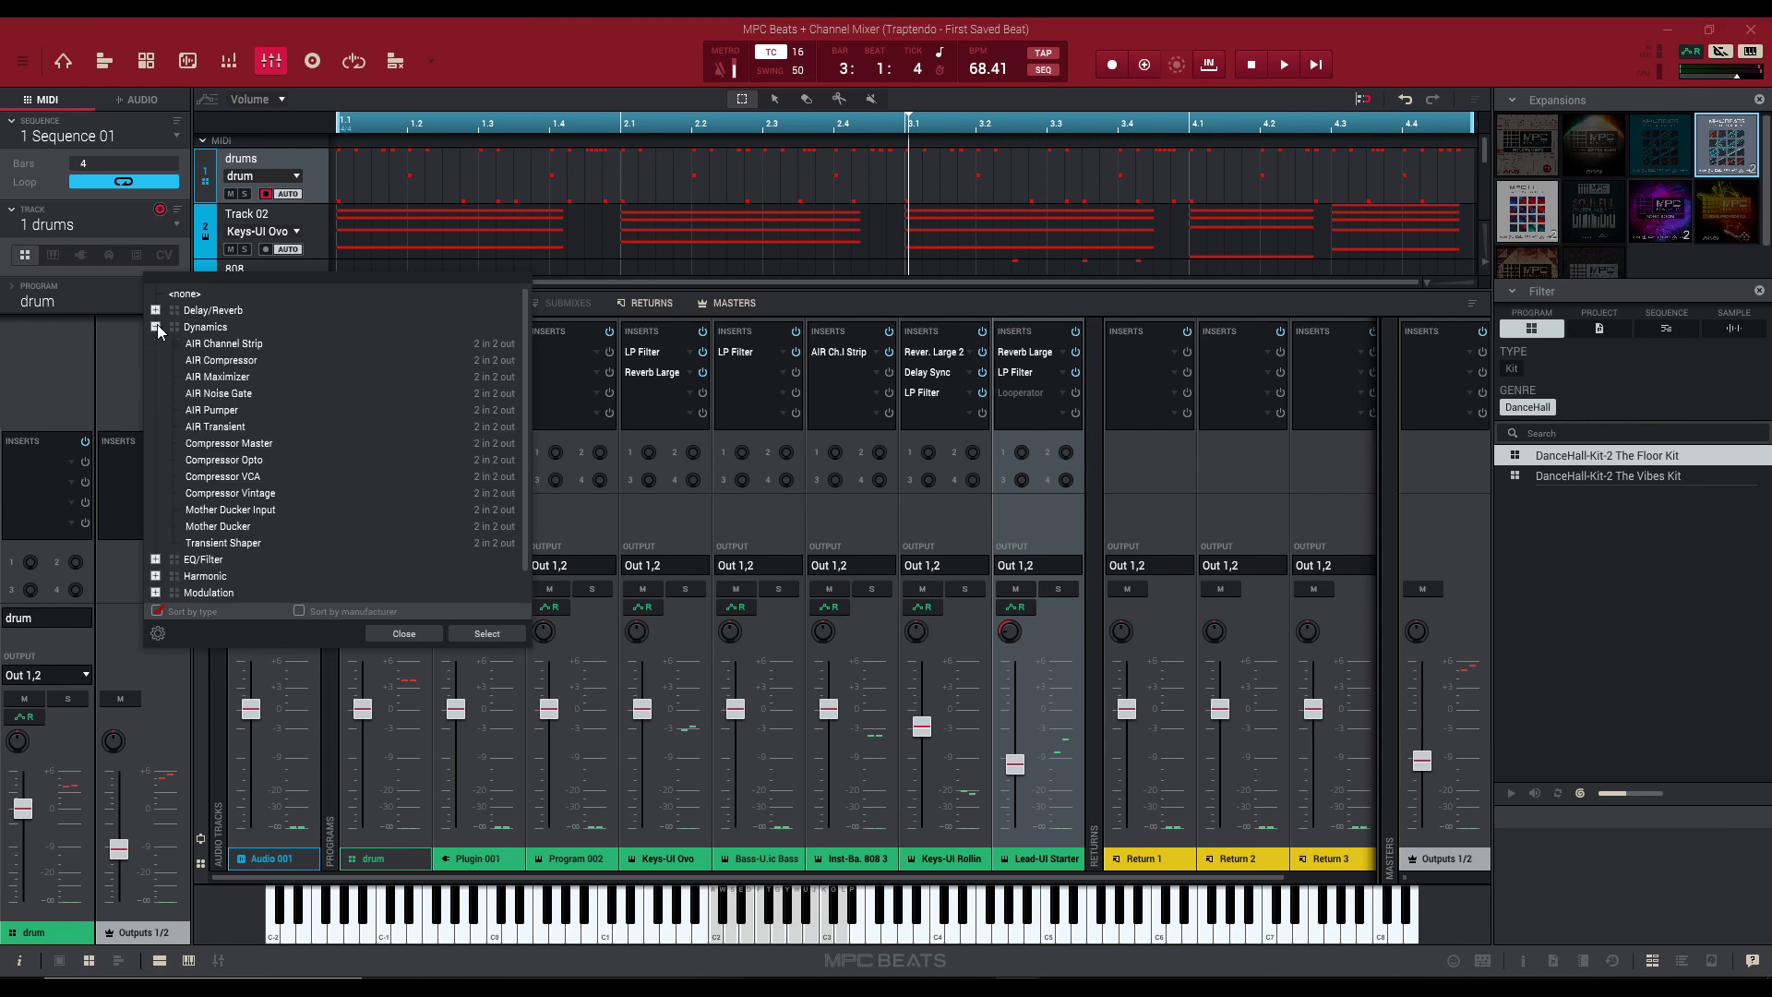
double_click(264, 347)
left_click(62, 61)
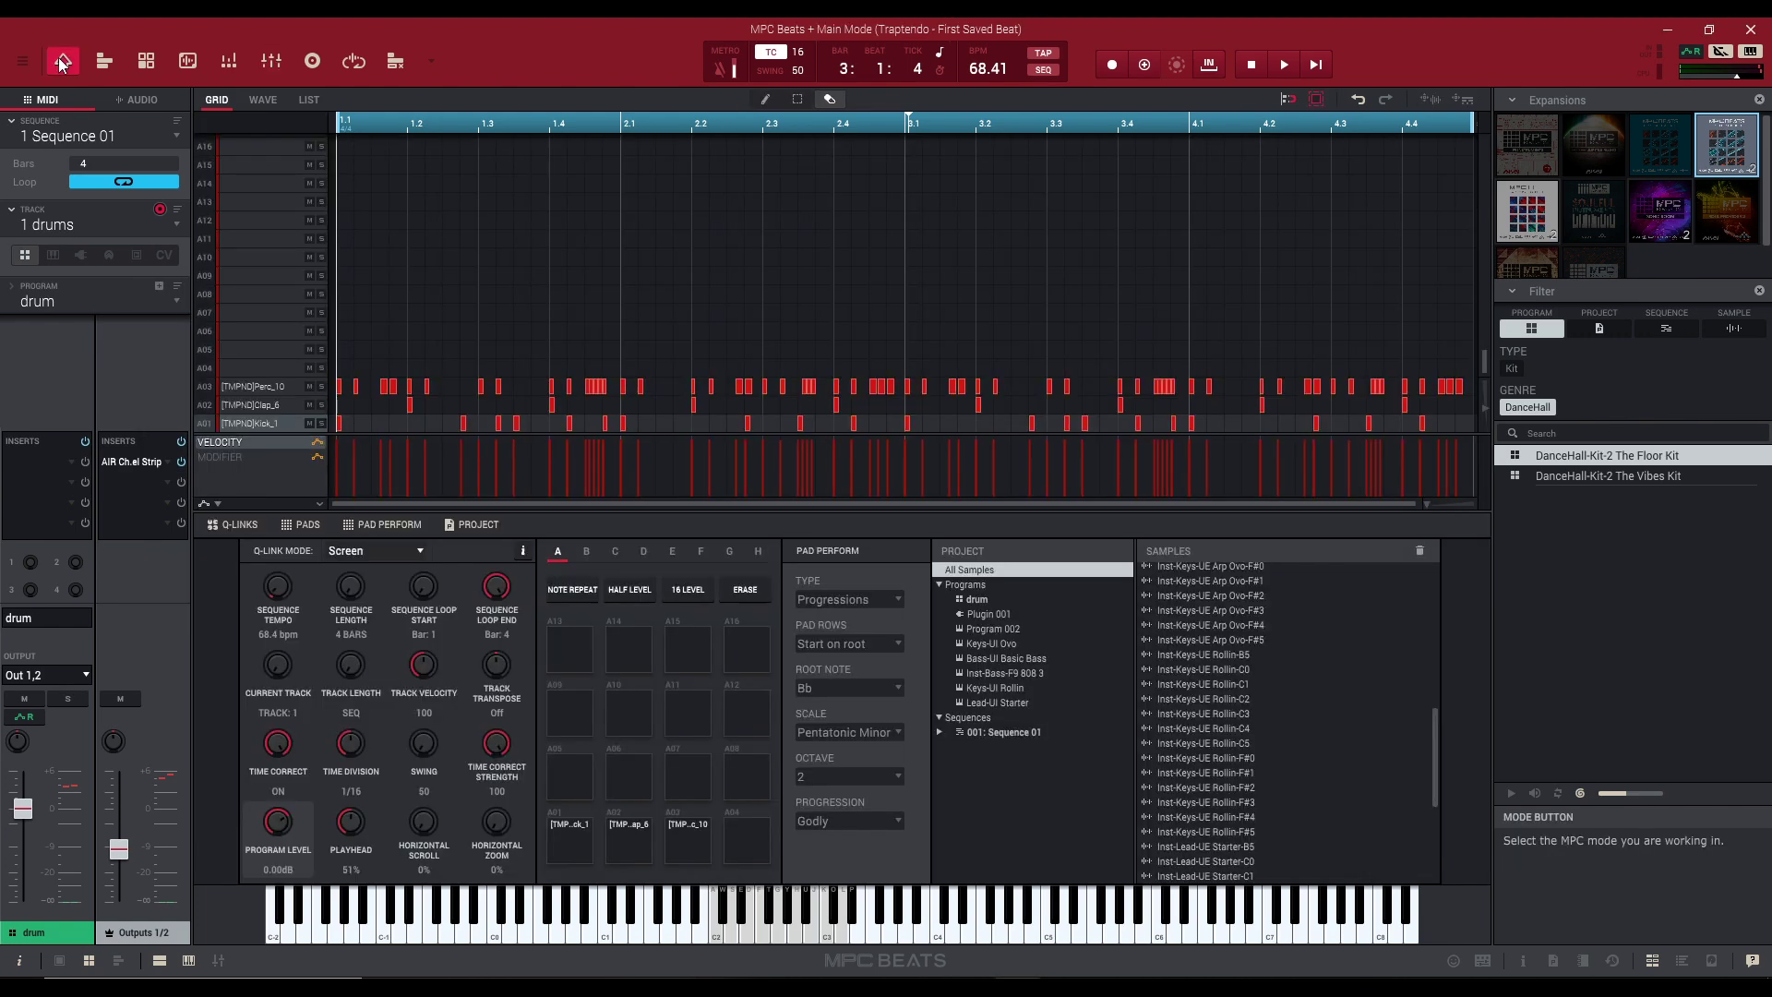